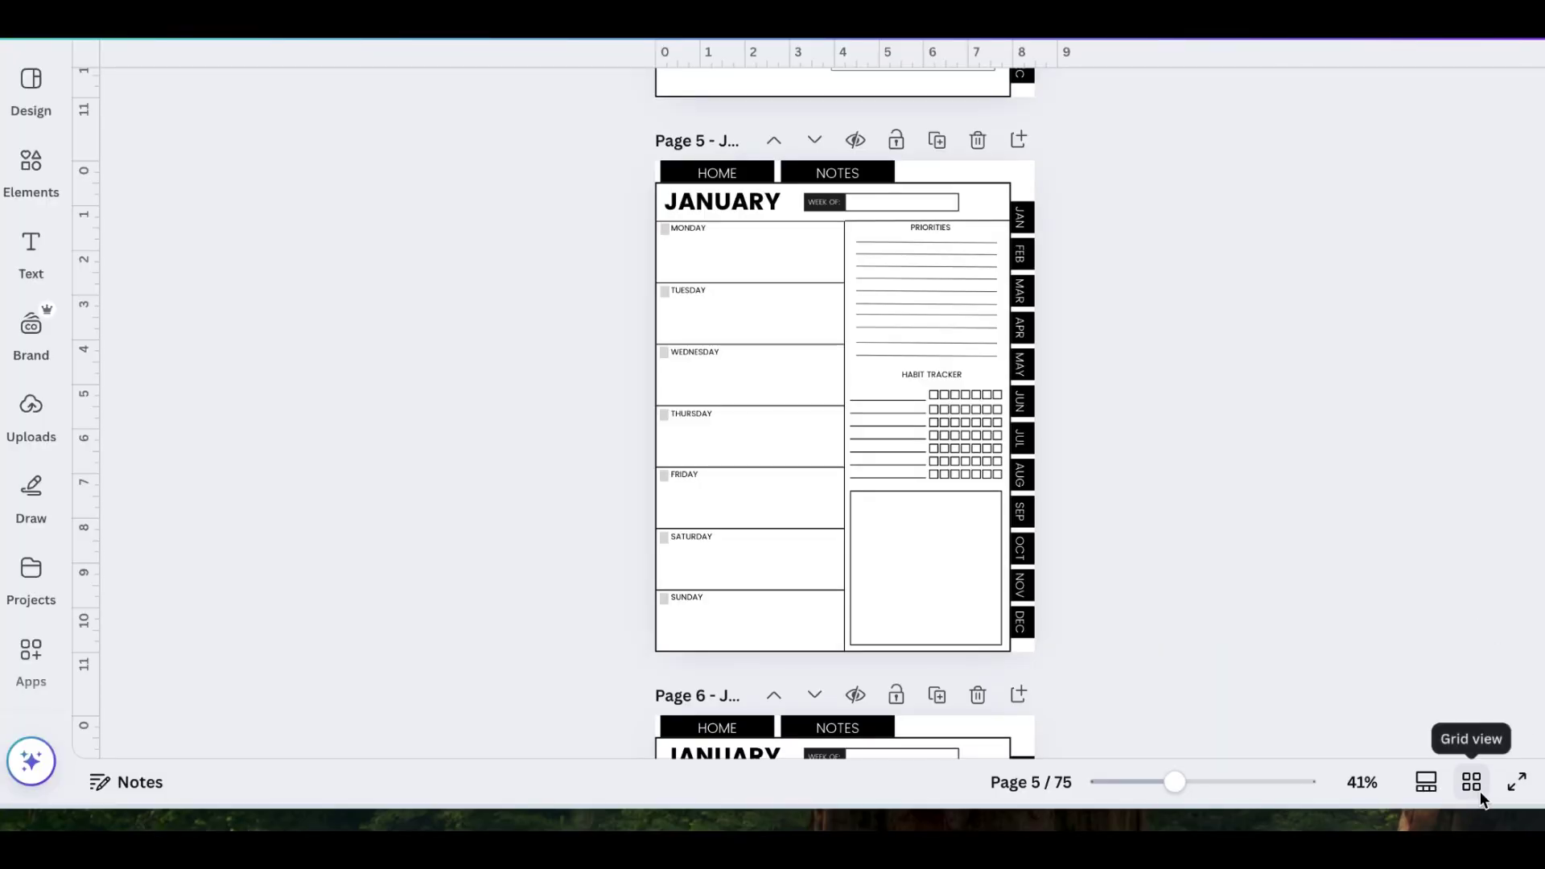
Duplicate the blank TEMPLATE page from the grid view of all planner pages.
left_click(1469, 785)
scroll(1295, 601, "down", 7)
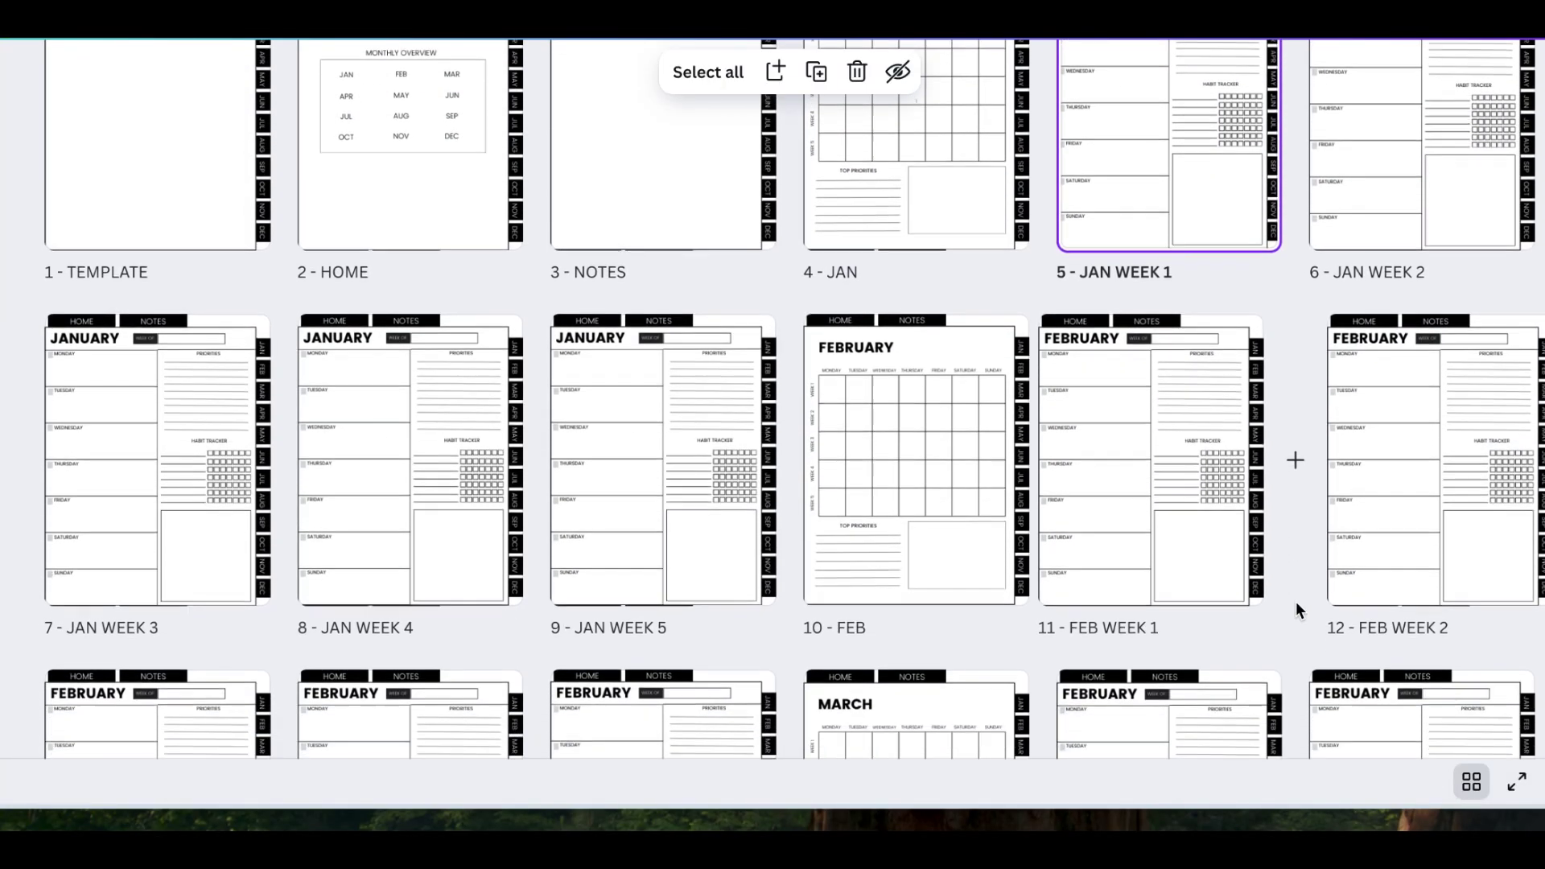
scroll(1295, 601, "down", 4)
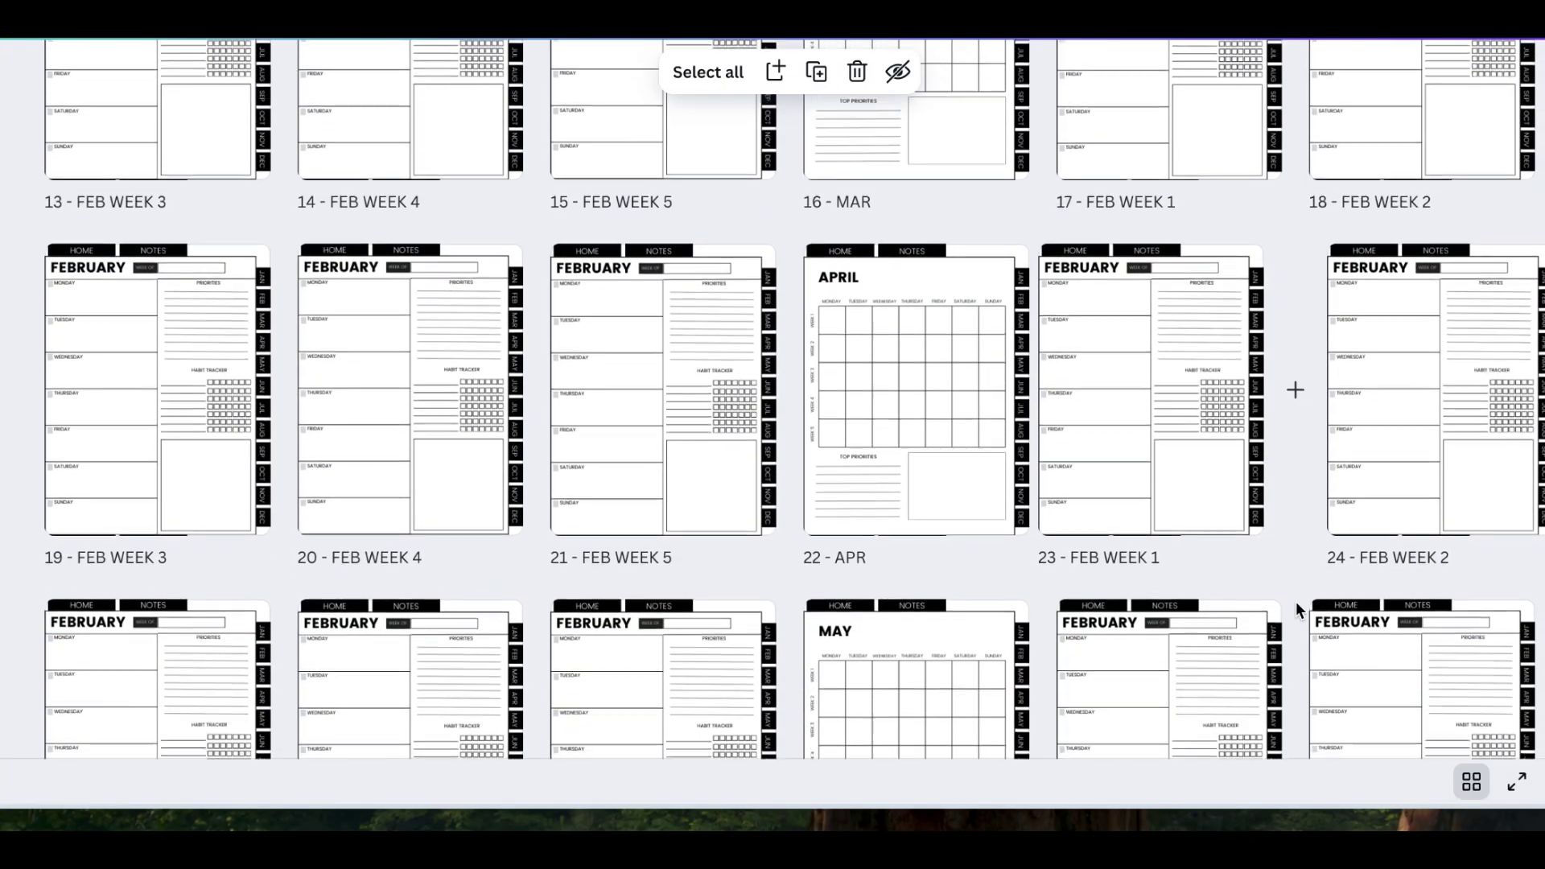
scroll(1296, 601, "up", 5)
scroll(1295, 601, "up", 5)
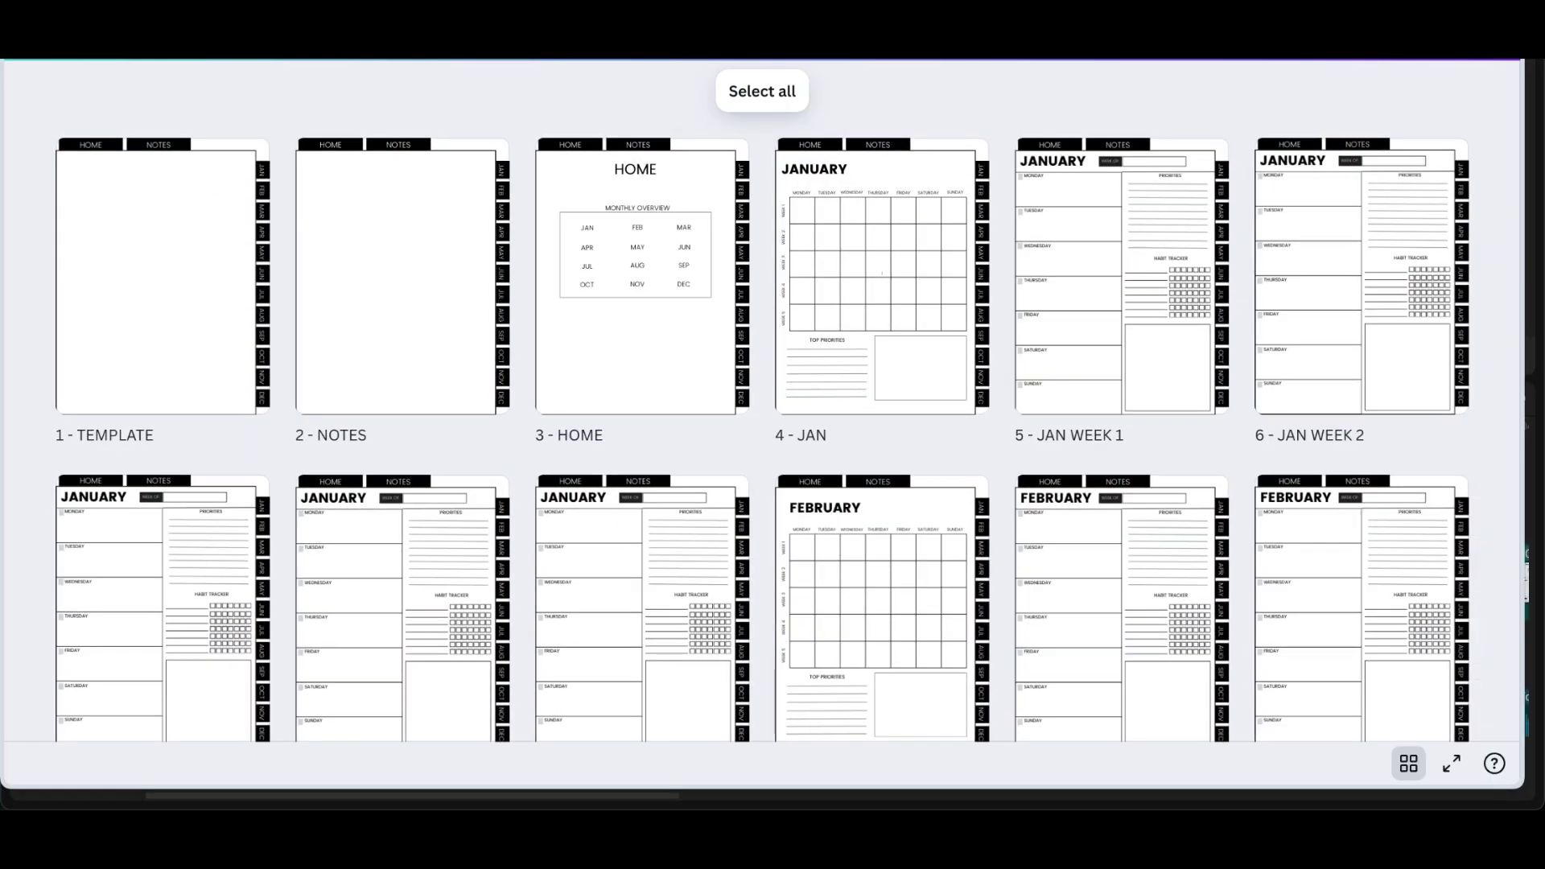
left_click(157, 349)
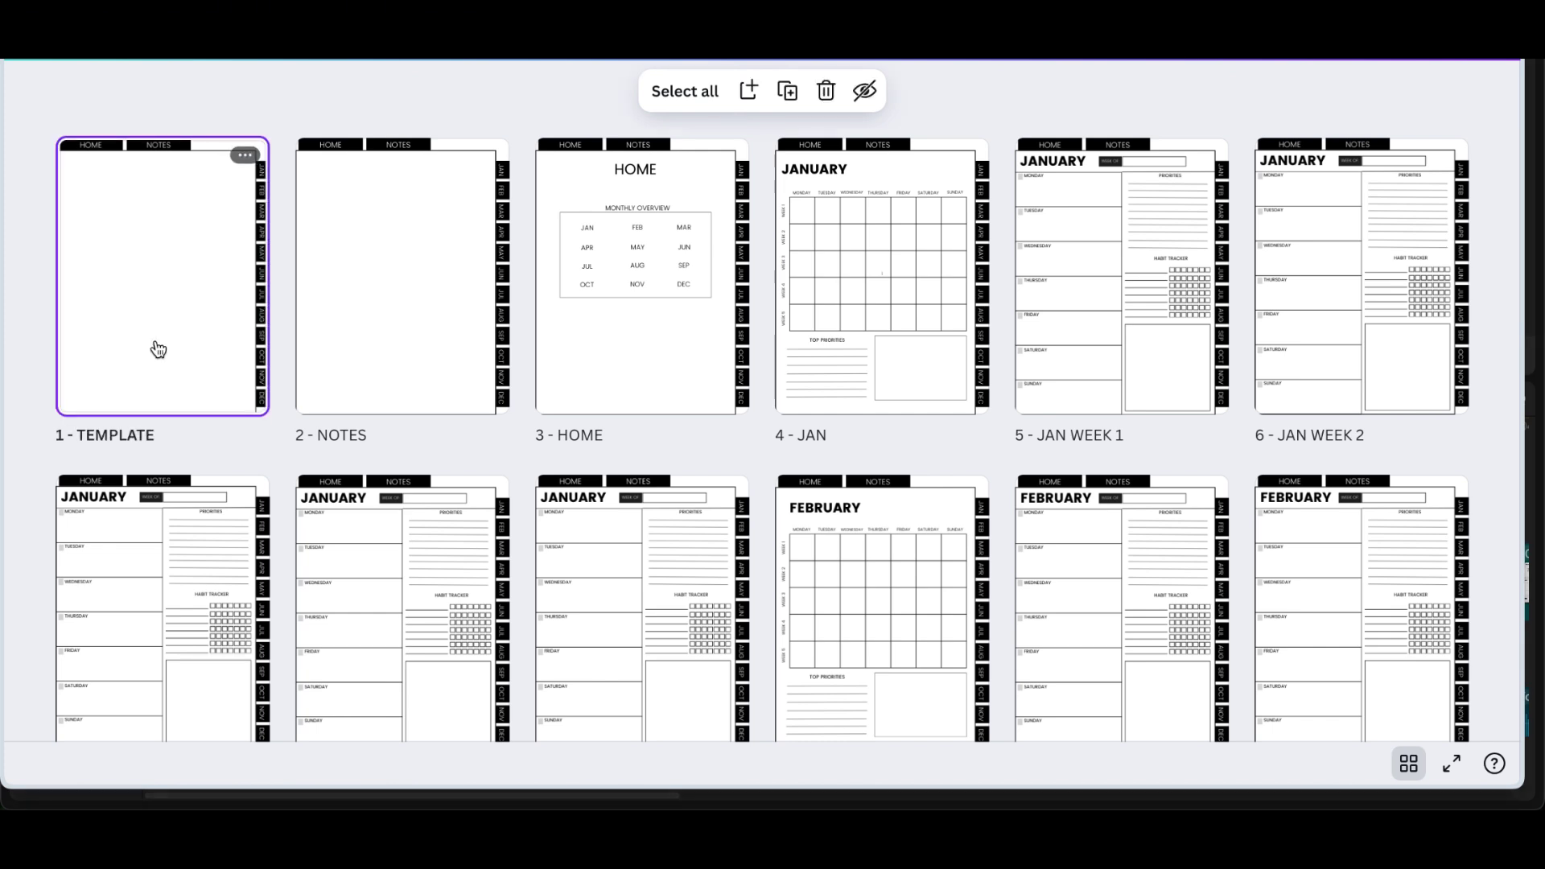
left_click(248, 157)
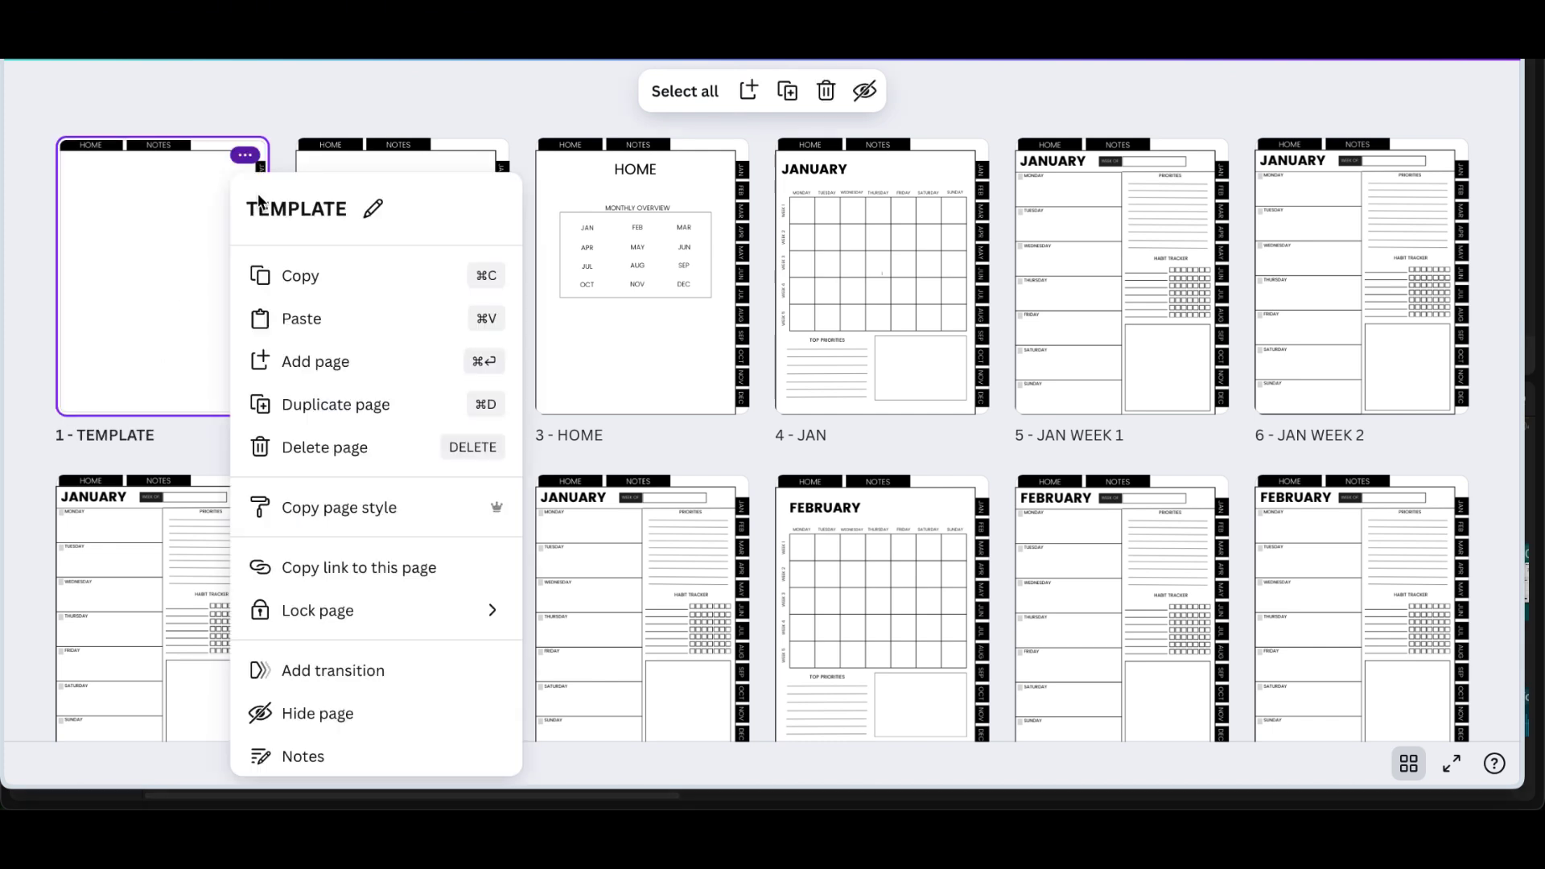
left_click(278, 405)
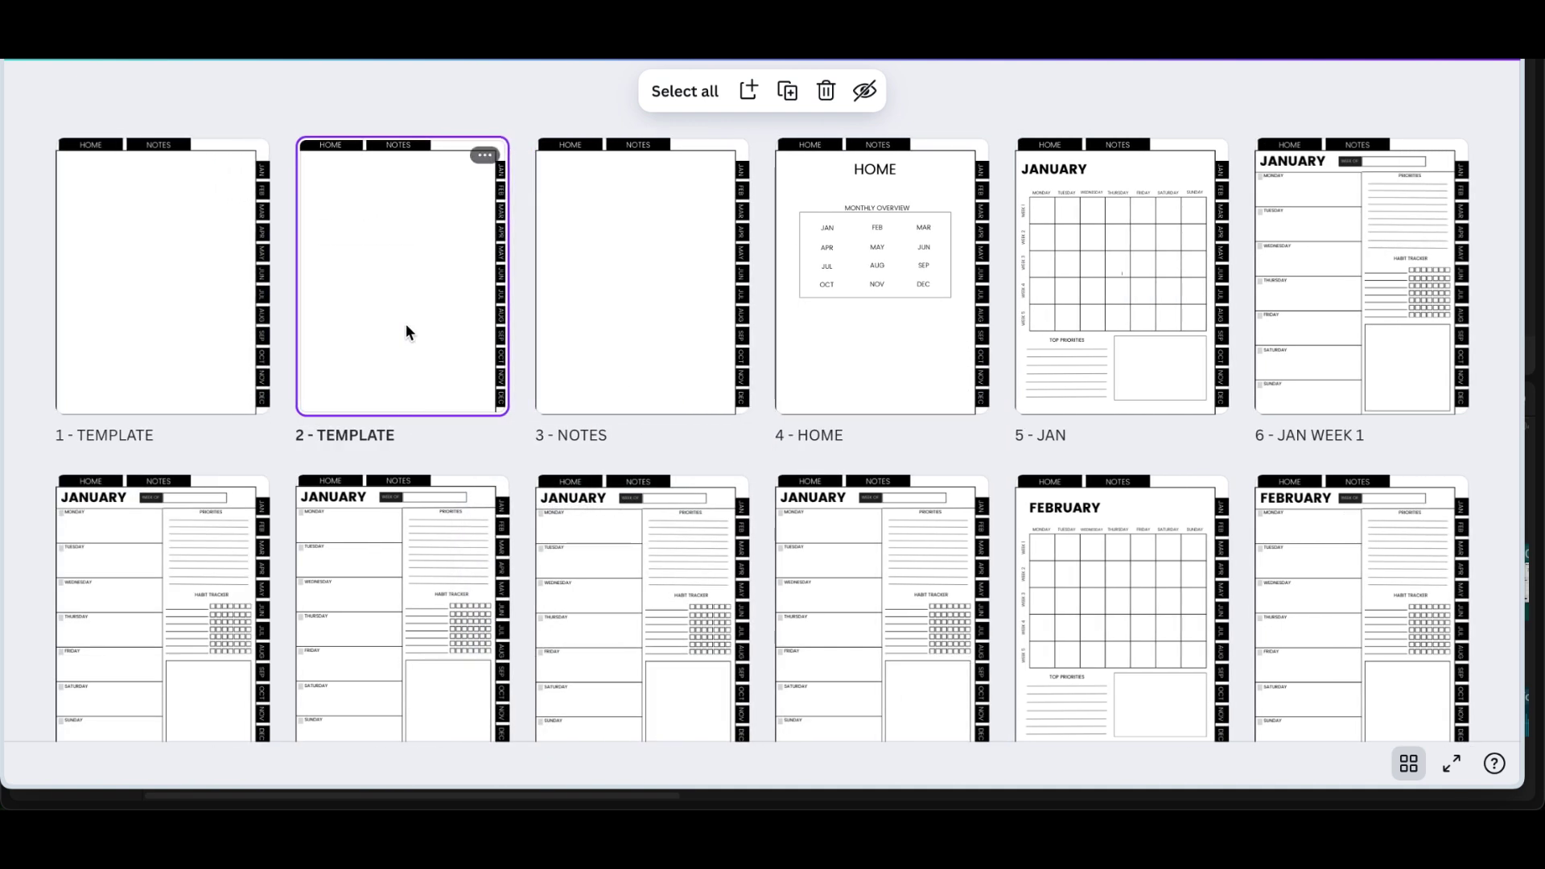
Move the copy after JAN WEEK 1 as page 6, name it DAILY OVER…, and open it.
left_click_drag(406, 330, 1469, 317)
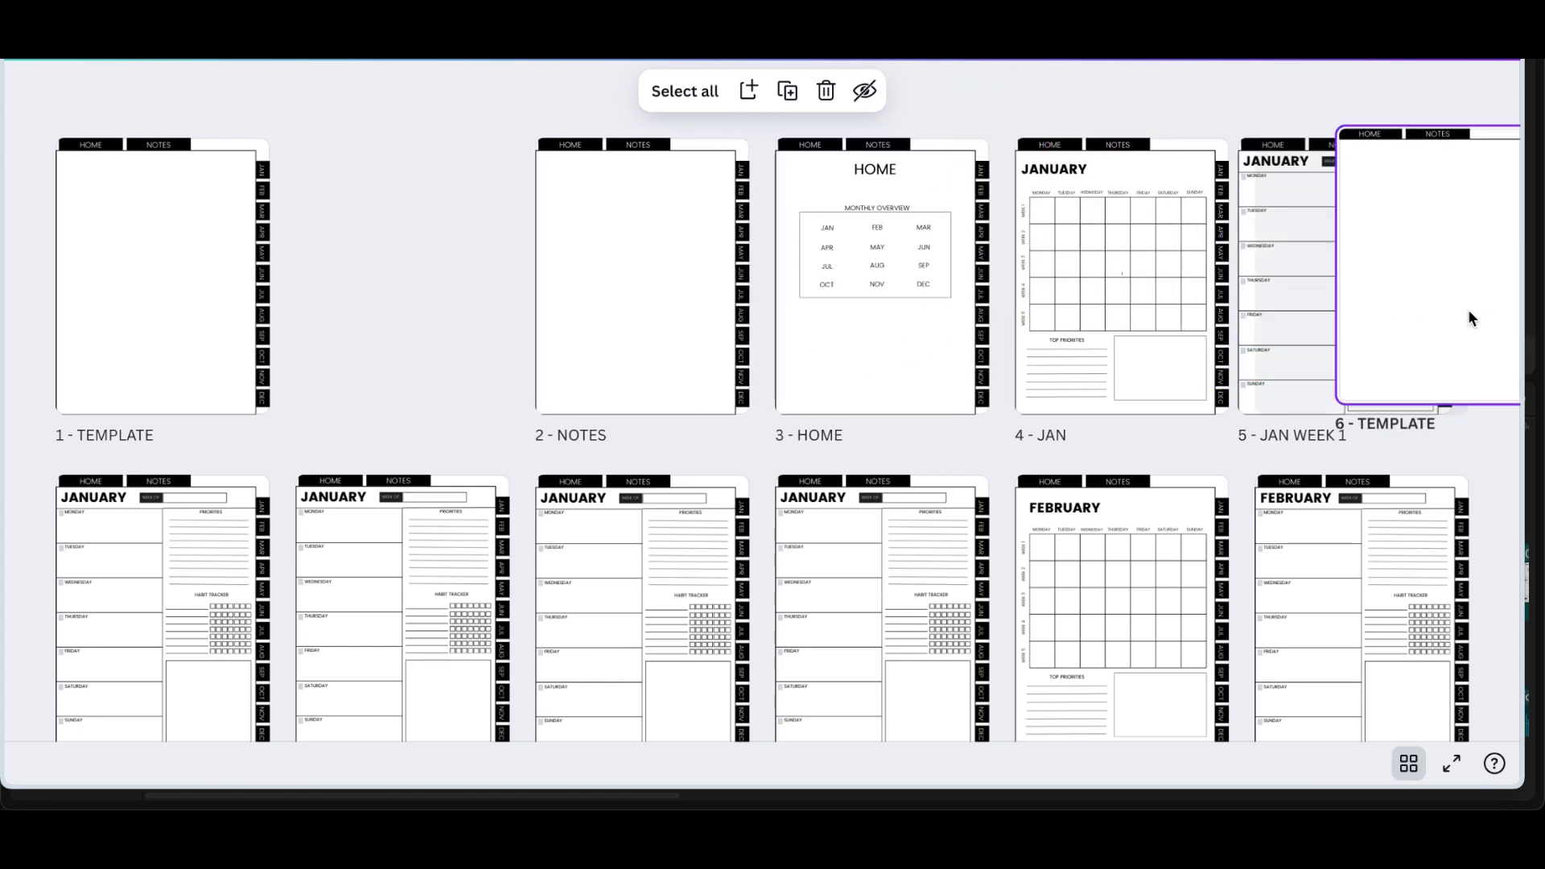
type("DAILY OVERVIEW")
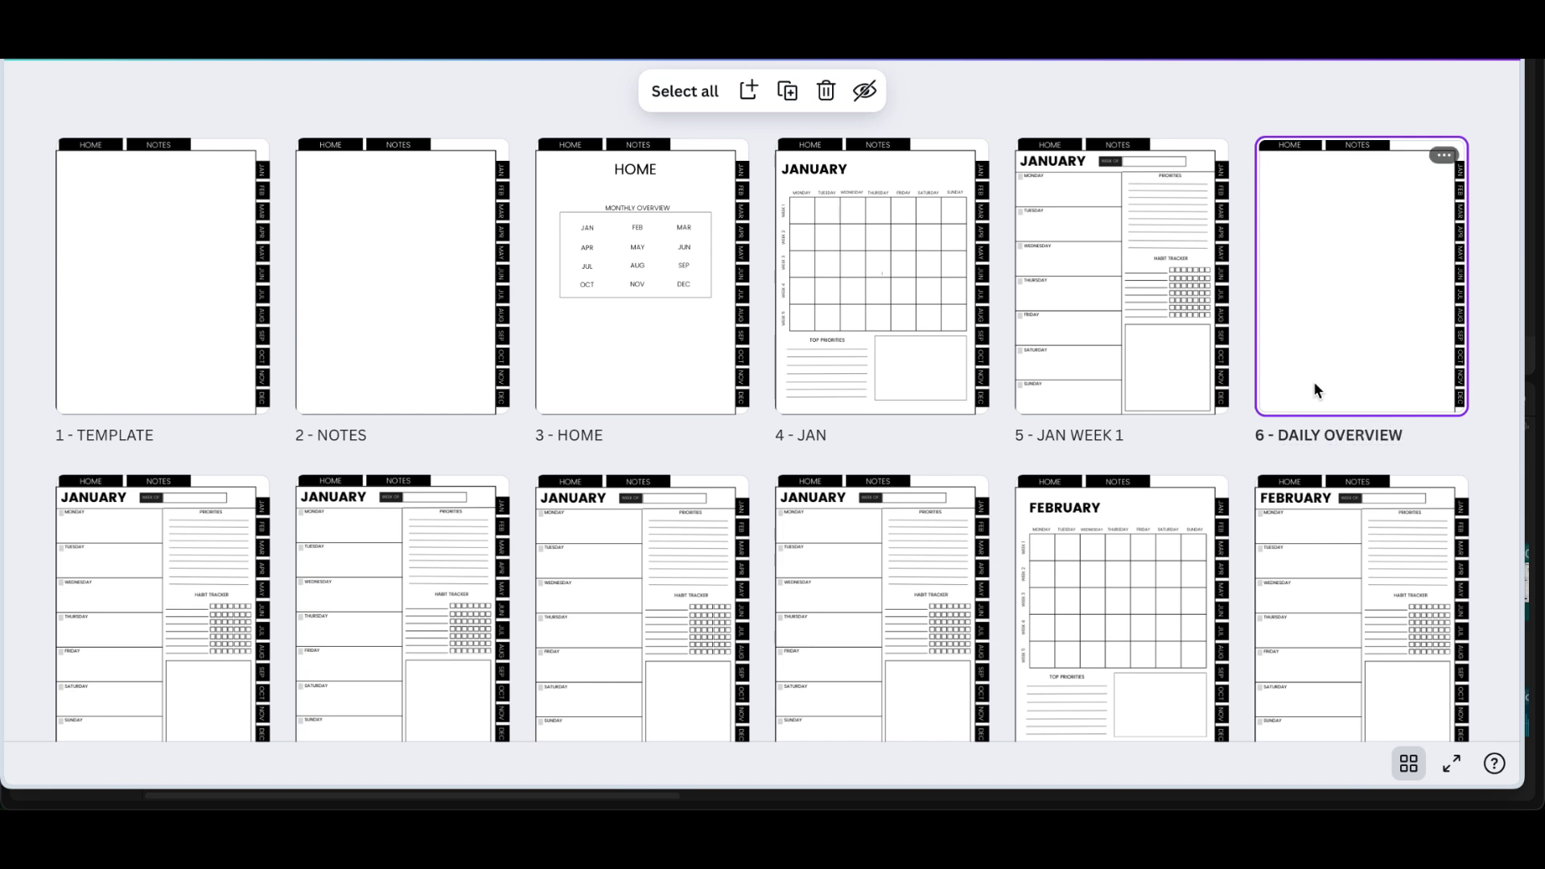
double_click(1314, 384)
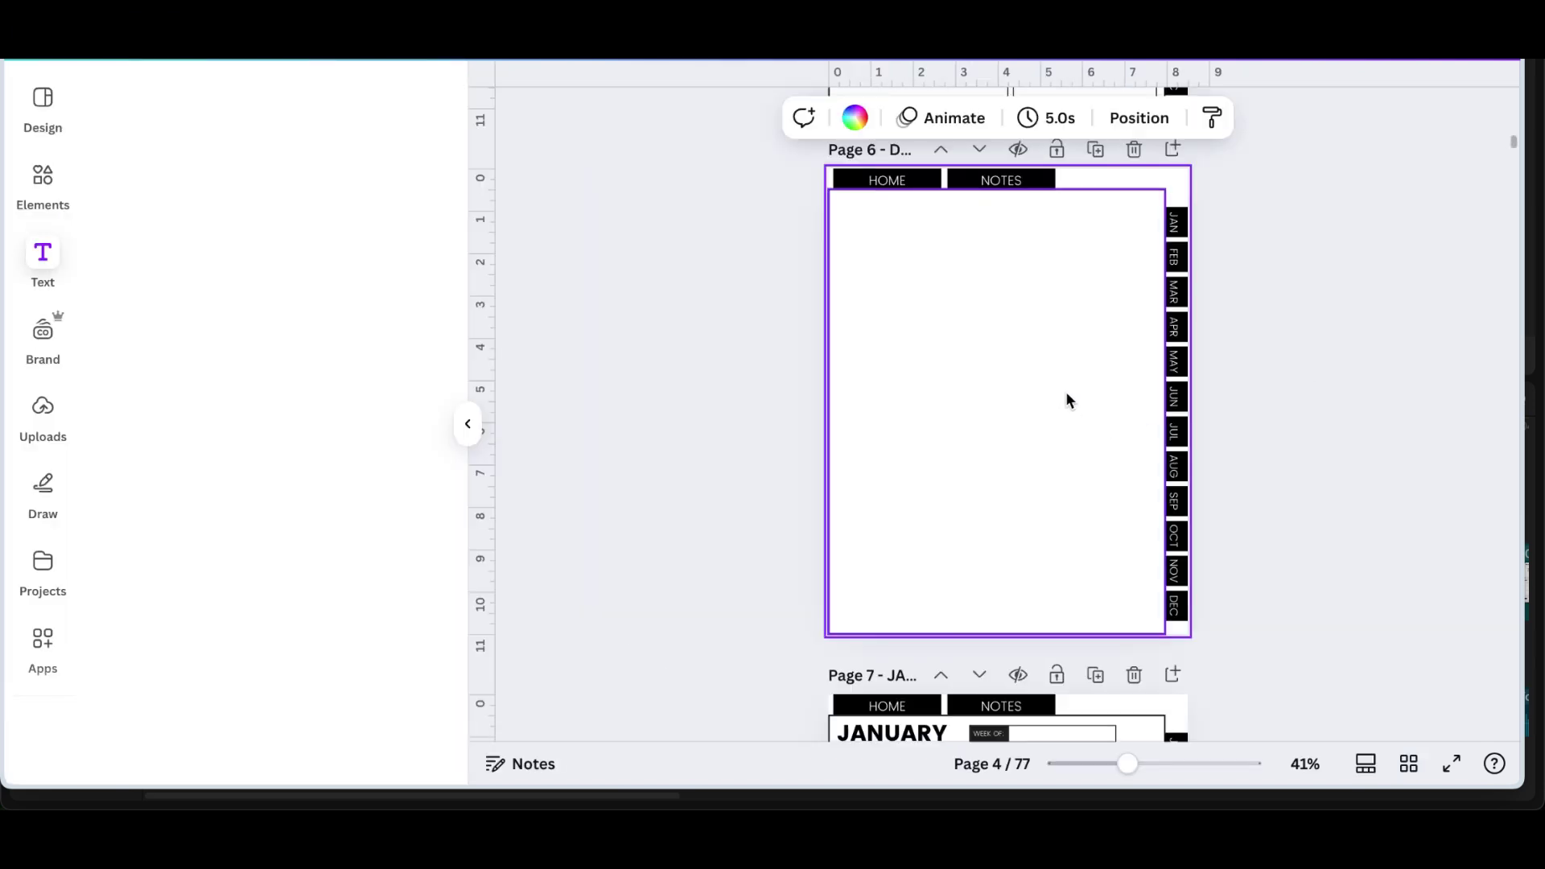
Copy the JANUARY heading from the weekly page 5.
scroll(1066, 391, "up", 5)
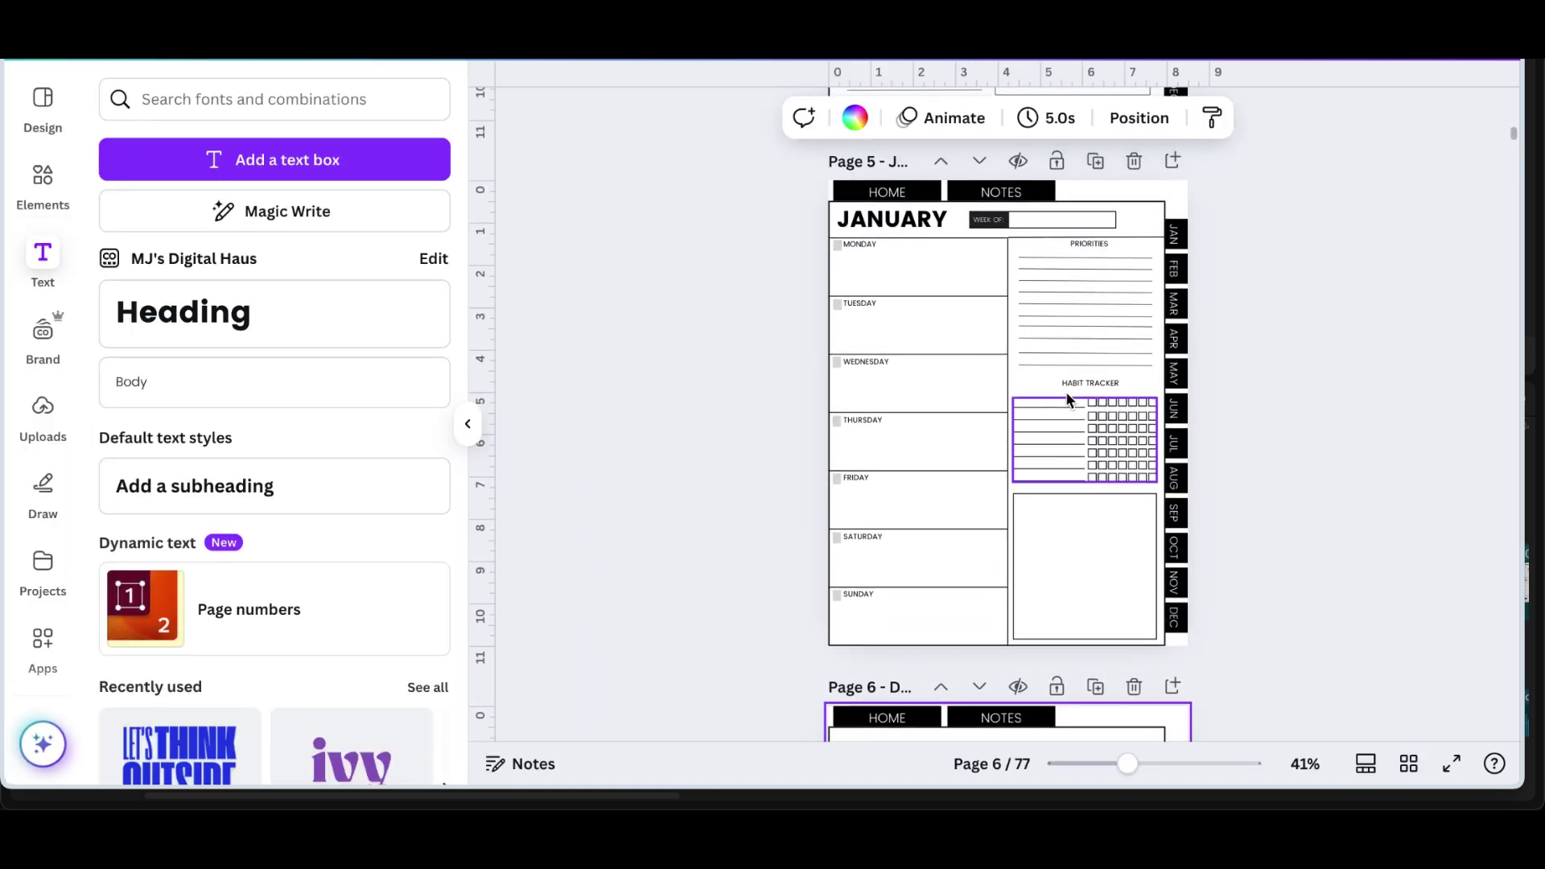
left_click(878, 231)
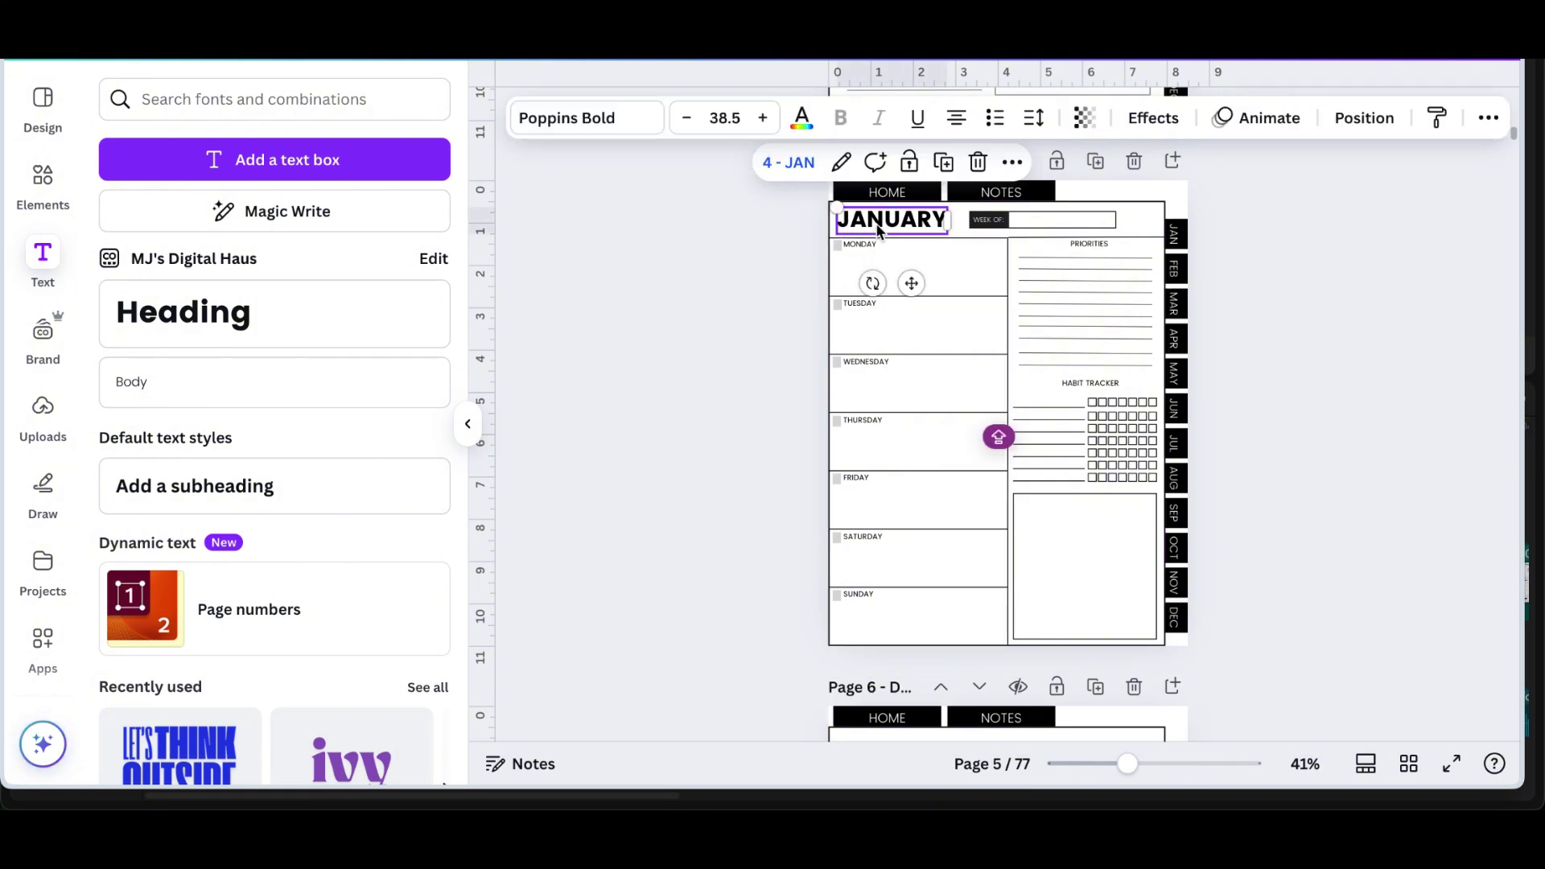
scroll(878, 231, "down", 7)
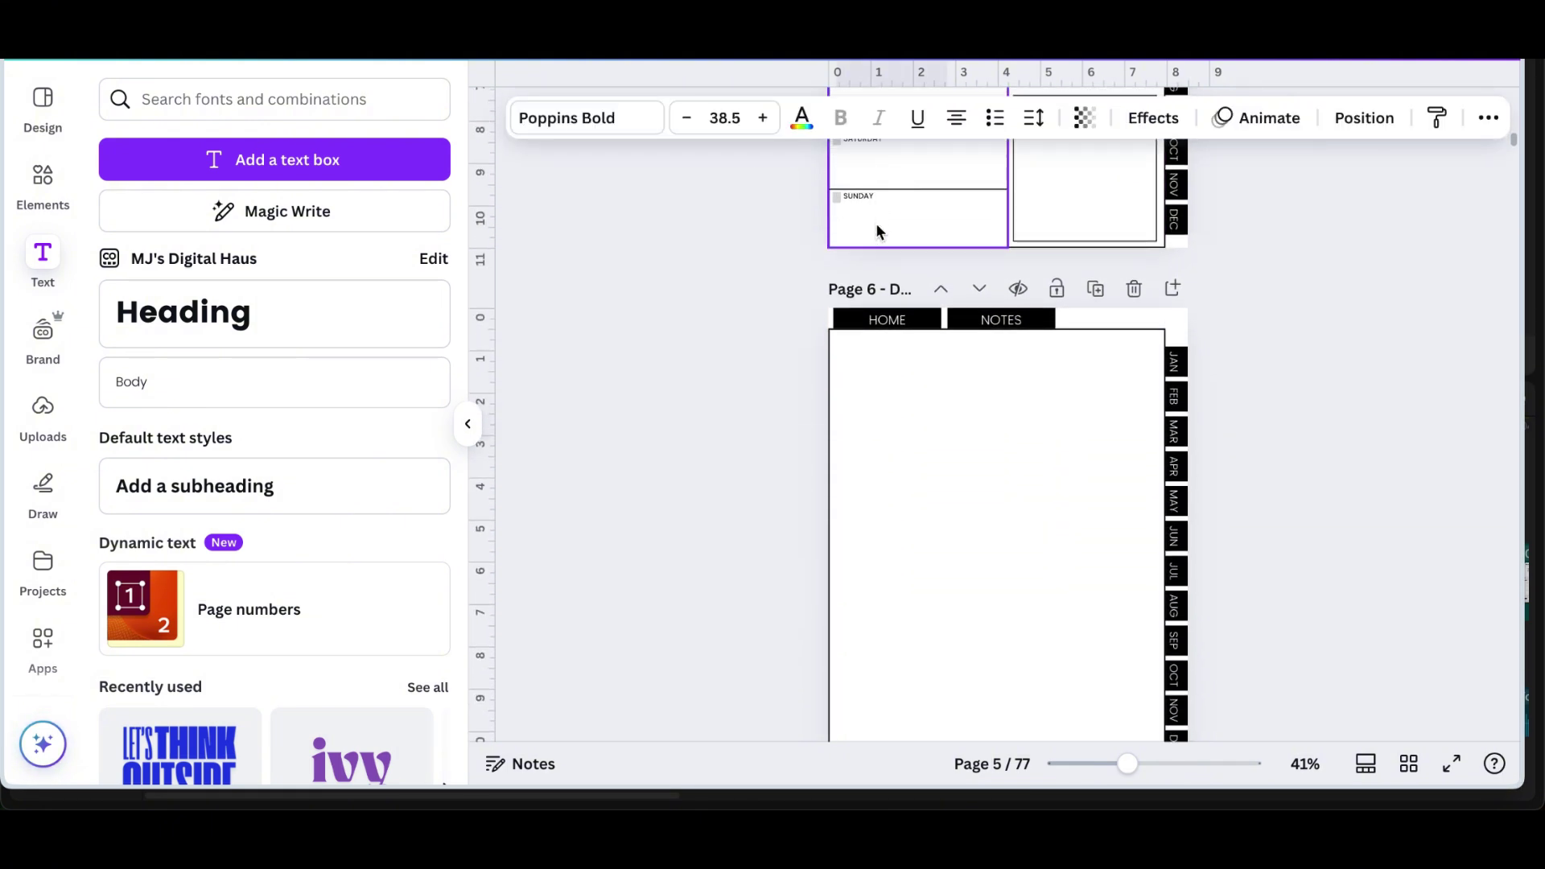
Box-select every element on page 6 and lock them in place.
left_click(890, 366)
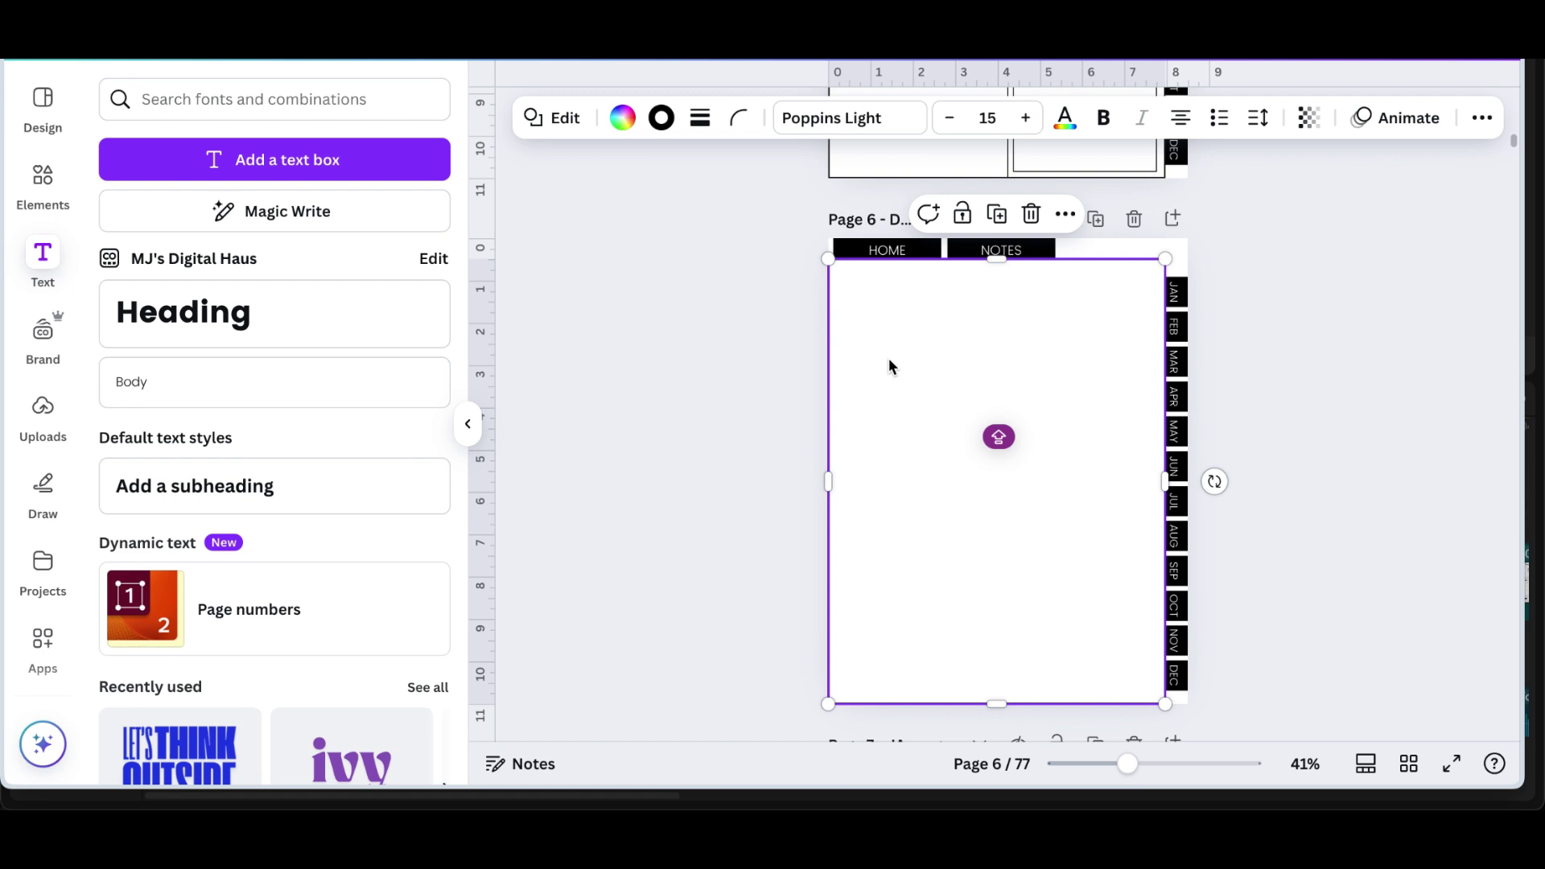
left_click(1229, 263)
left_click_drag(1228, 234, 771, 701)
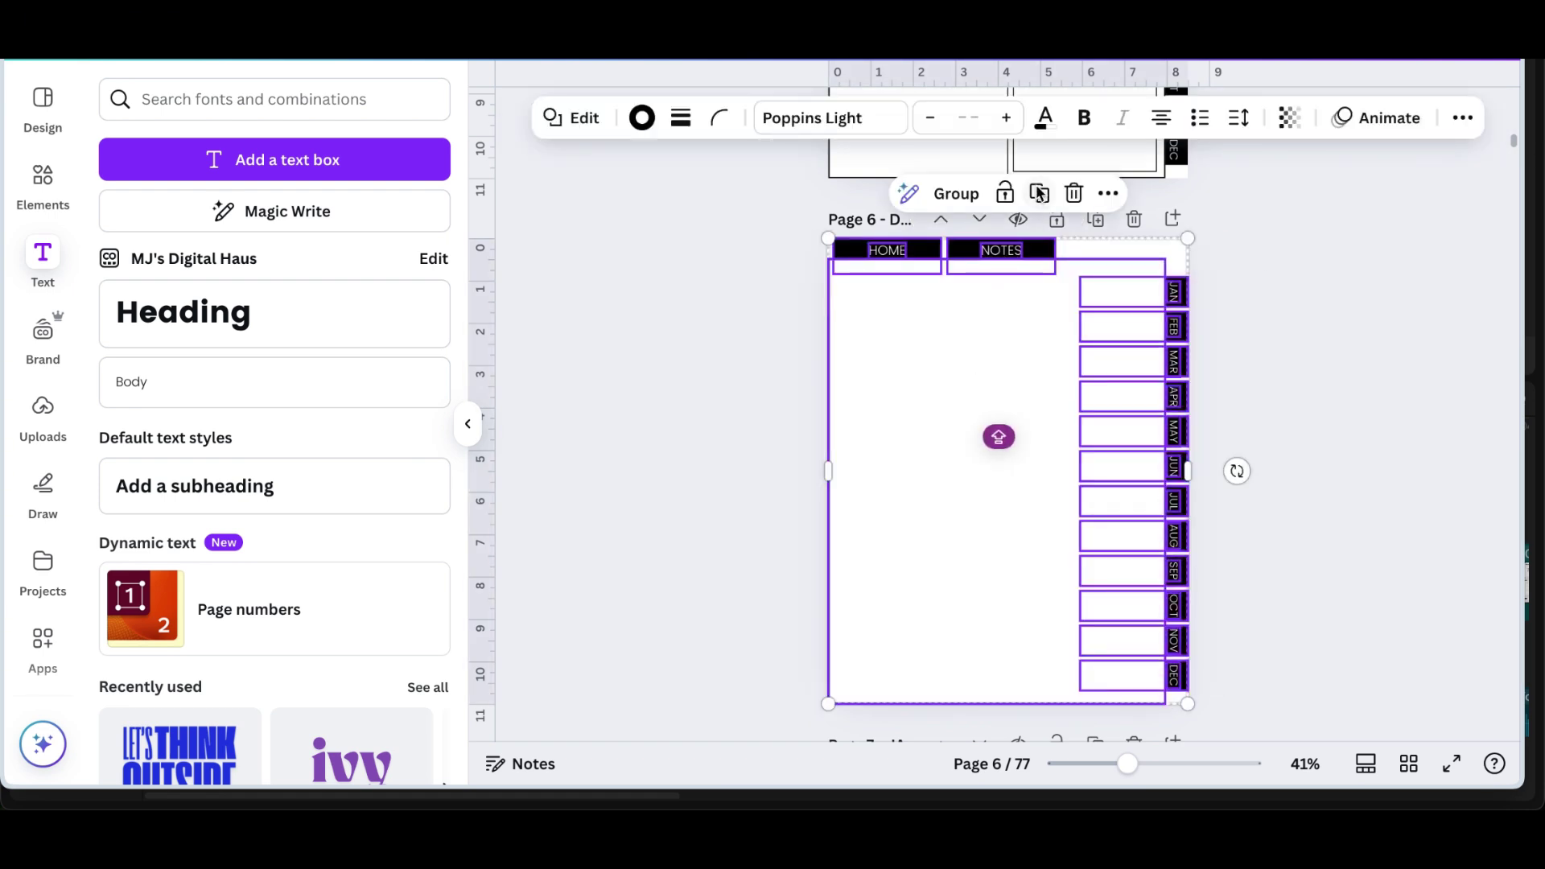
left_click(1005, 195)
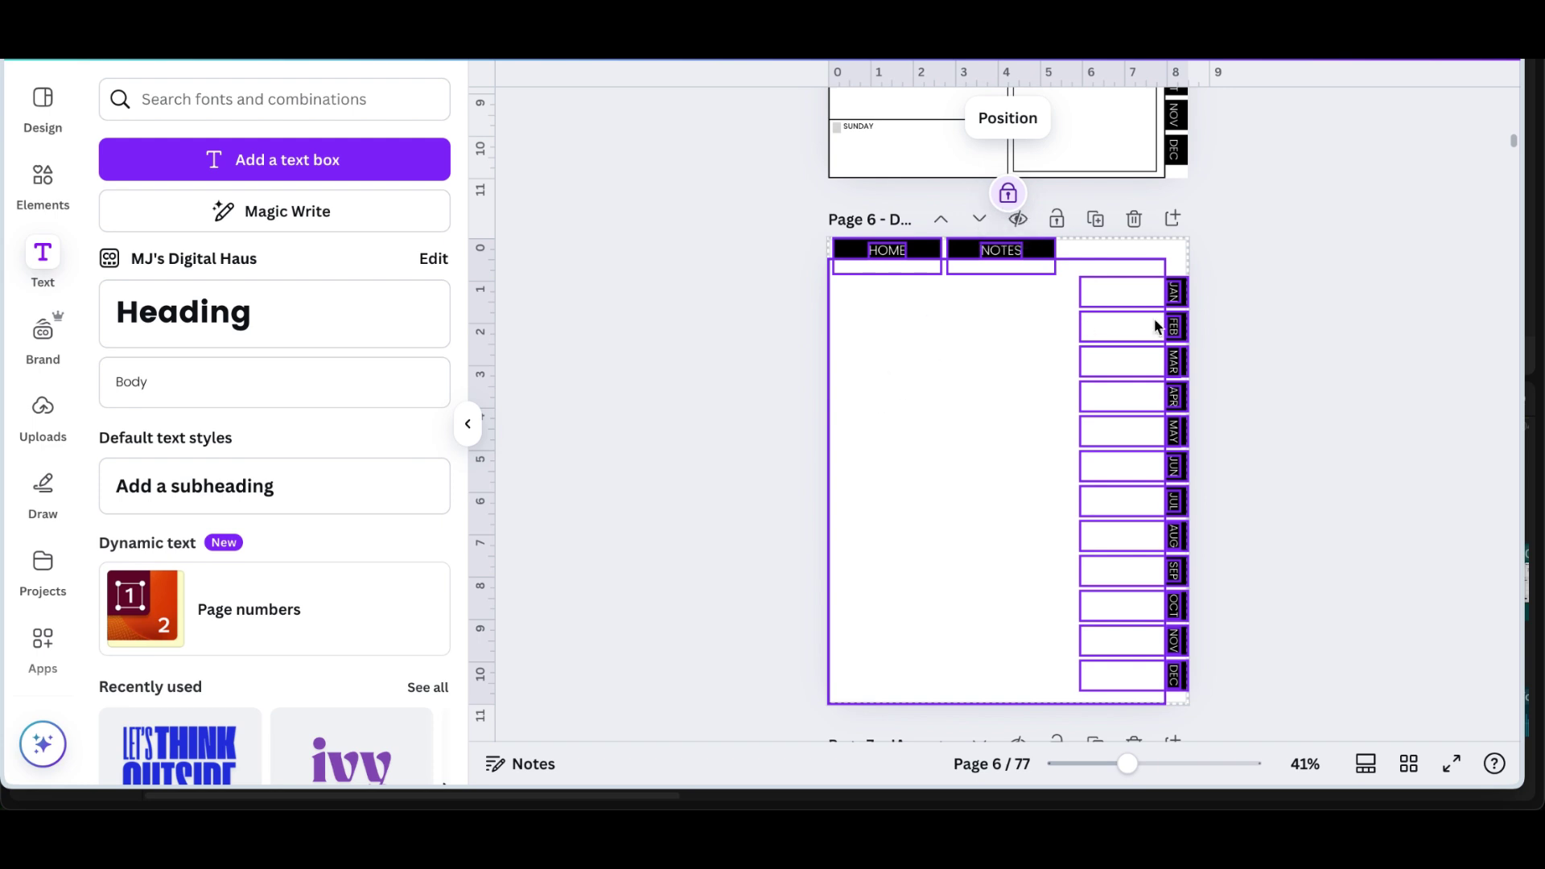
left_click(1307, 289)
Paste the JANUARY heading, retype it as DAILY, and remove its link to the JAN page.
key("ctrl+v")
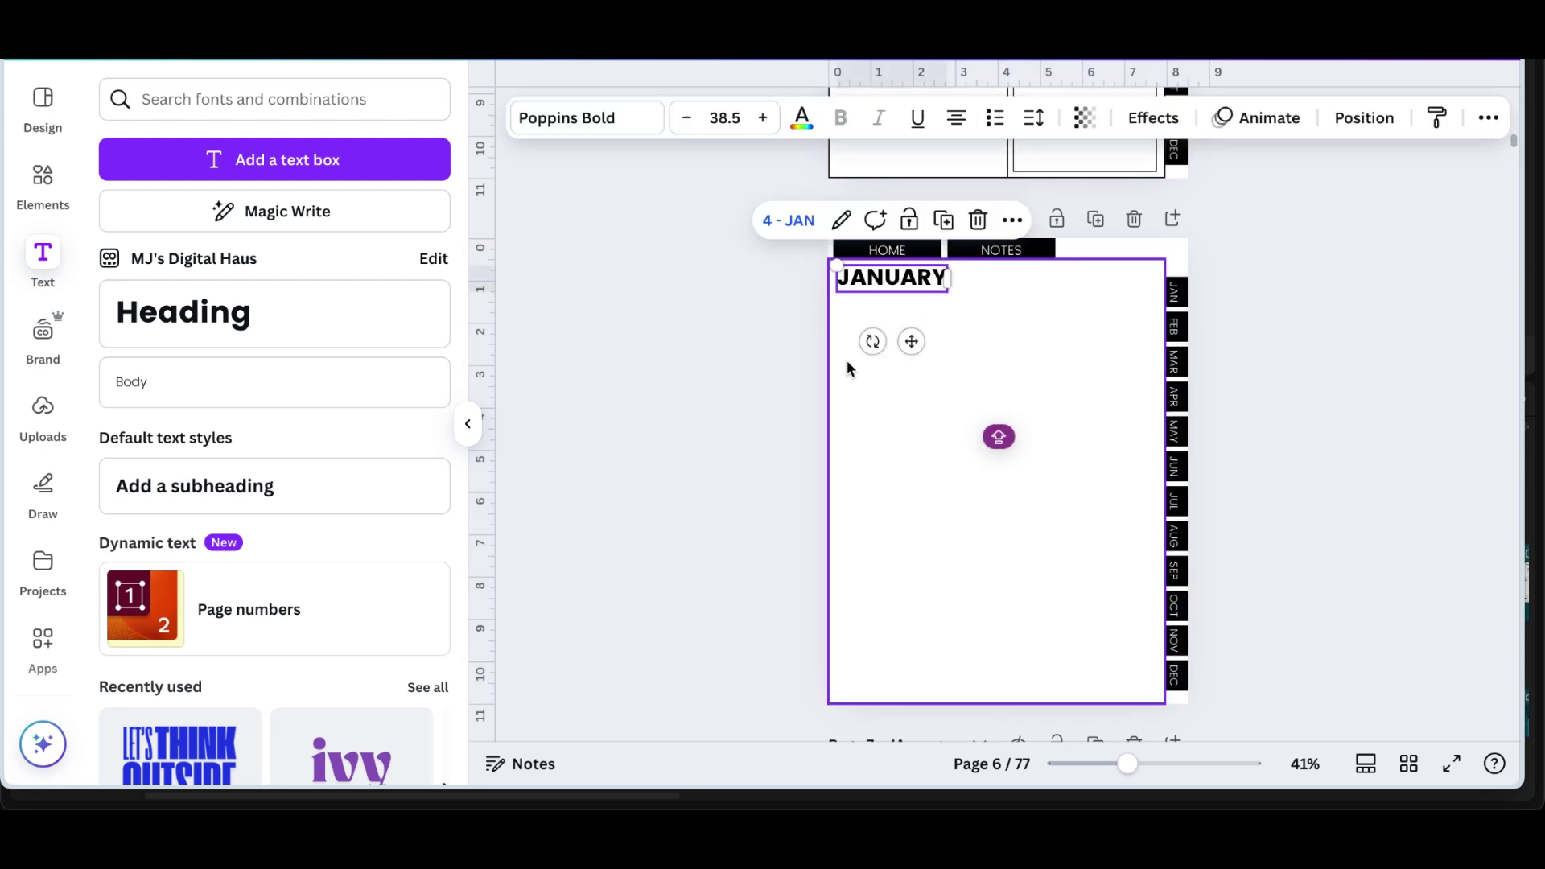
double_click(879, 276)
type("DA")
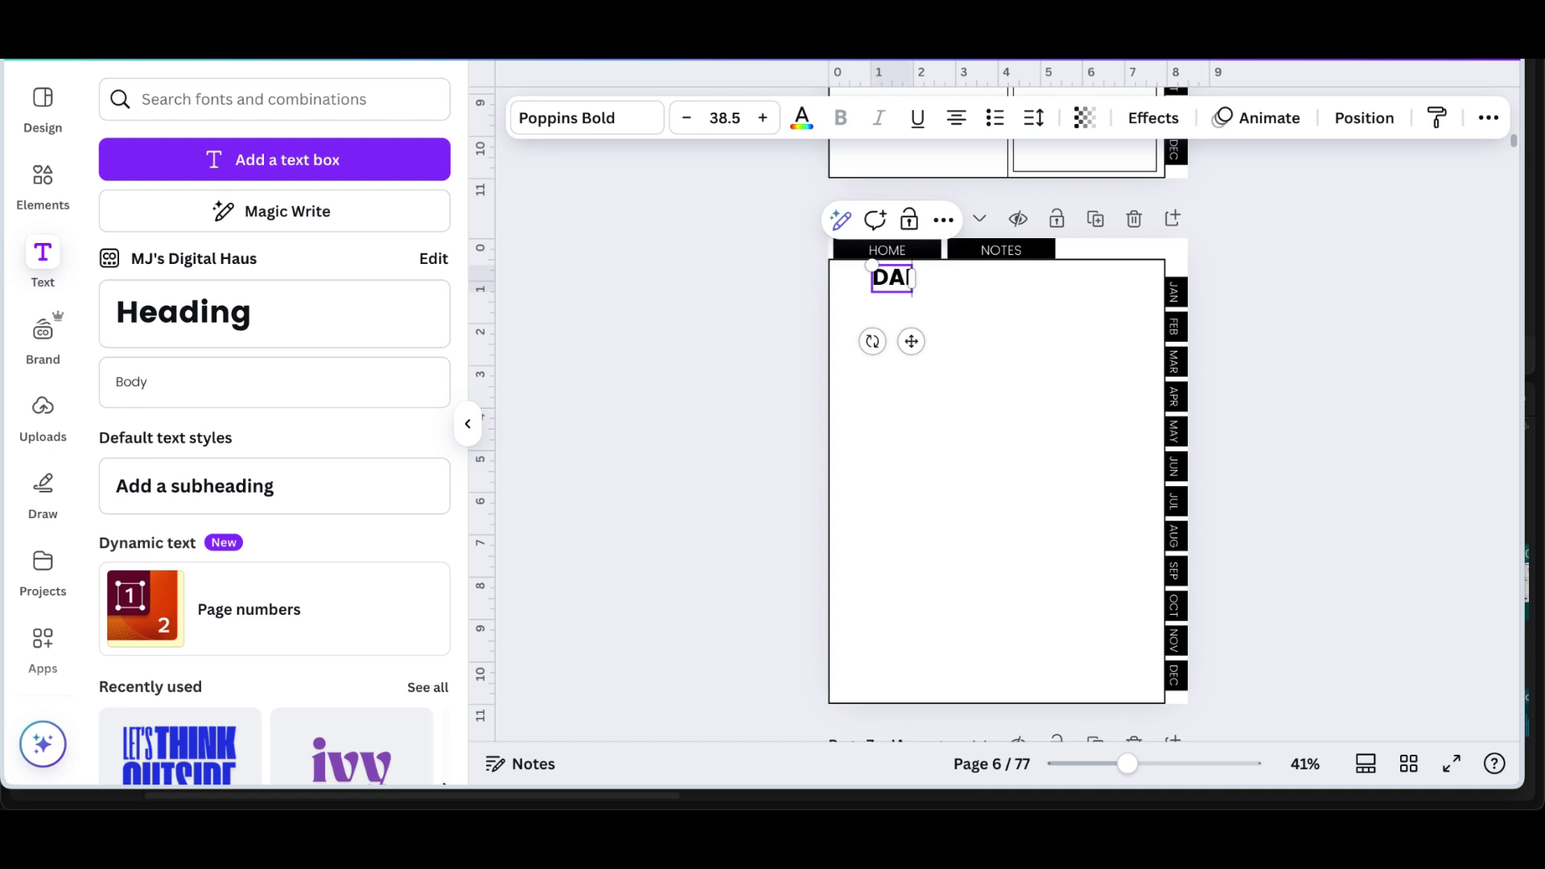
left_click_drag(911, 342, 894, 352)
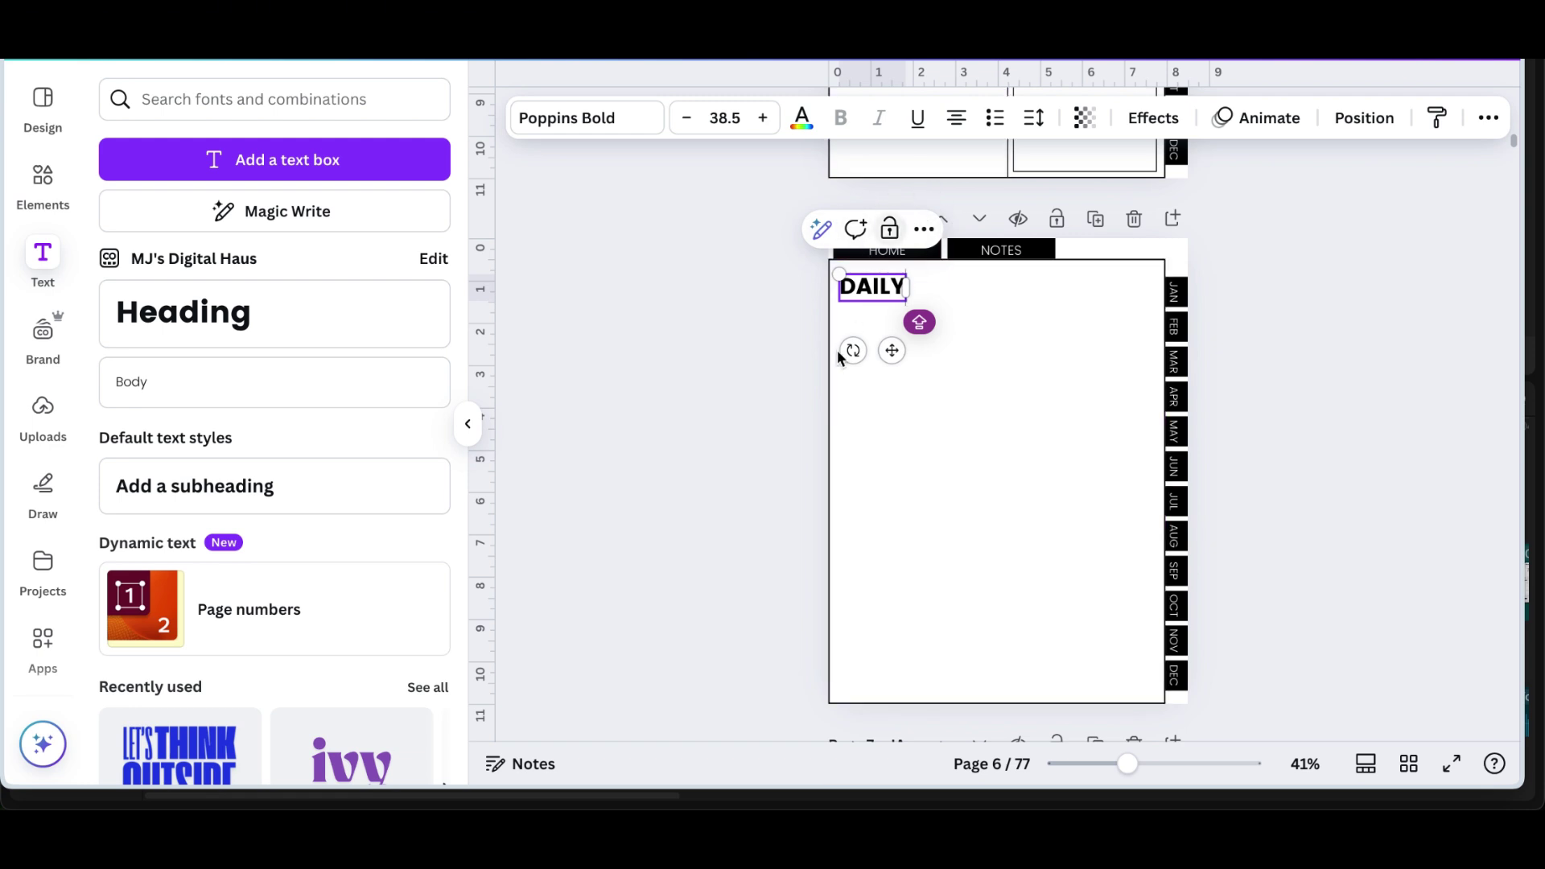
left_click(762, 372)
left_click(861, 298)
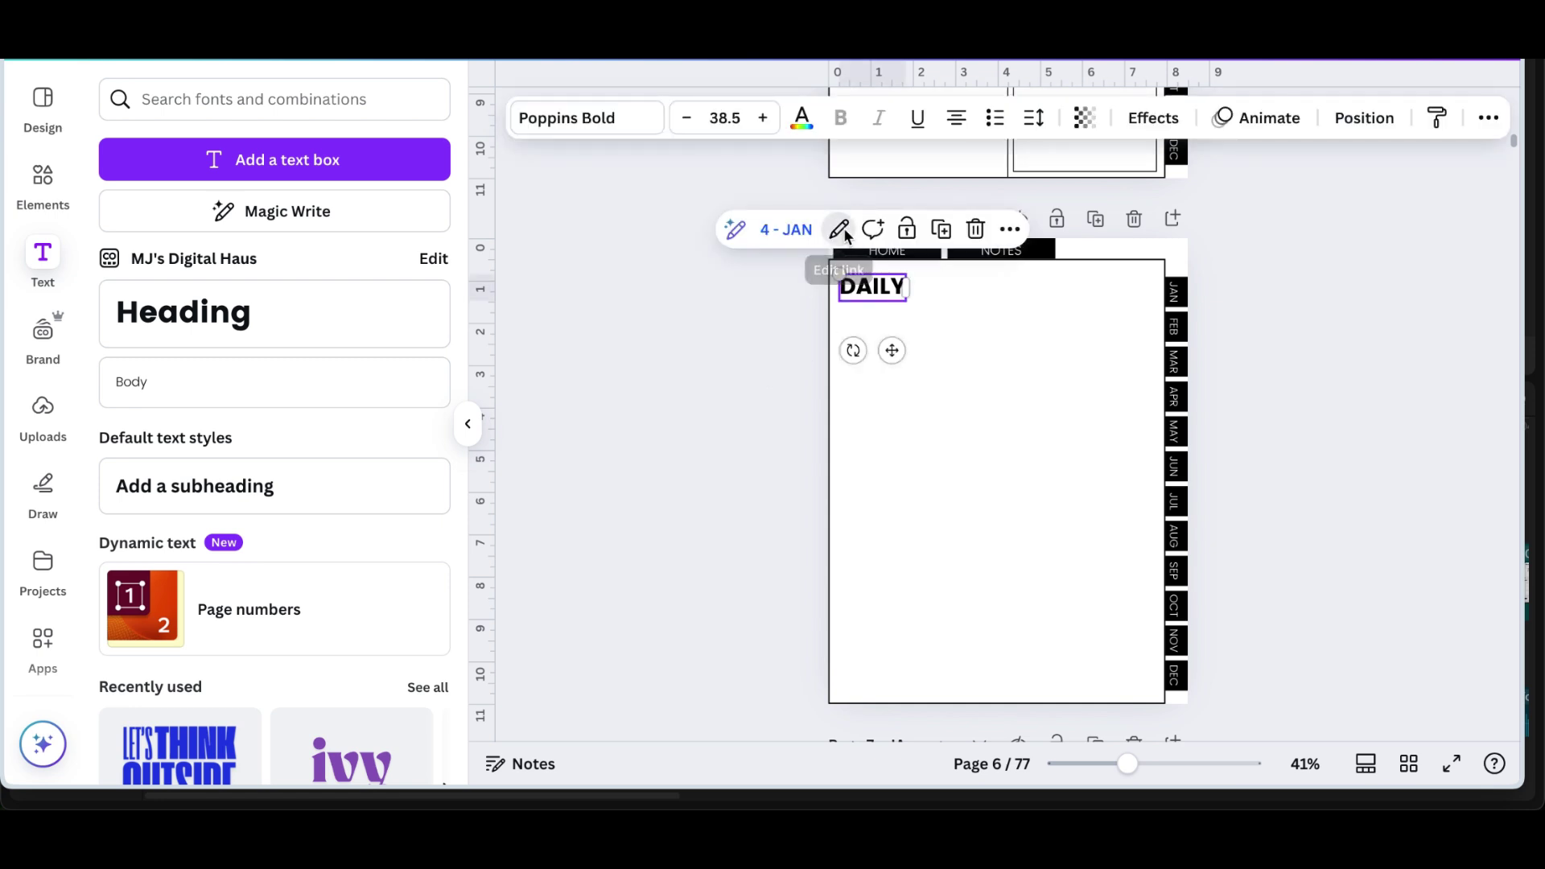
left_click(839, 231)
left_click(734, 462)
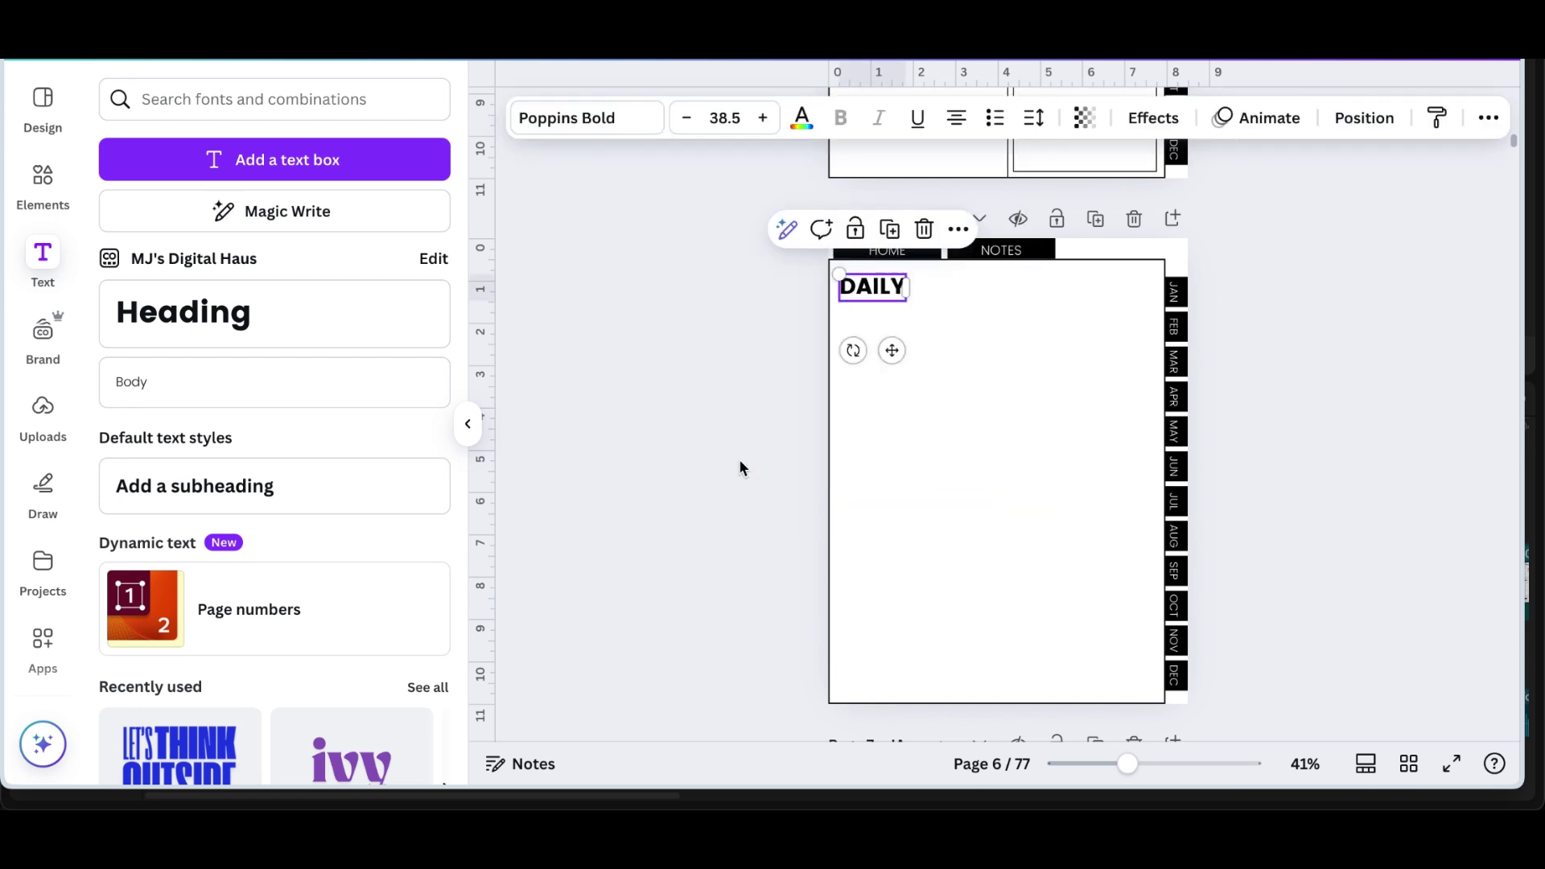
left_click(778, 439)
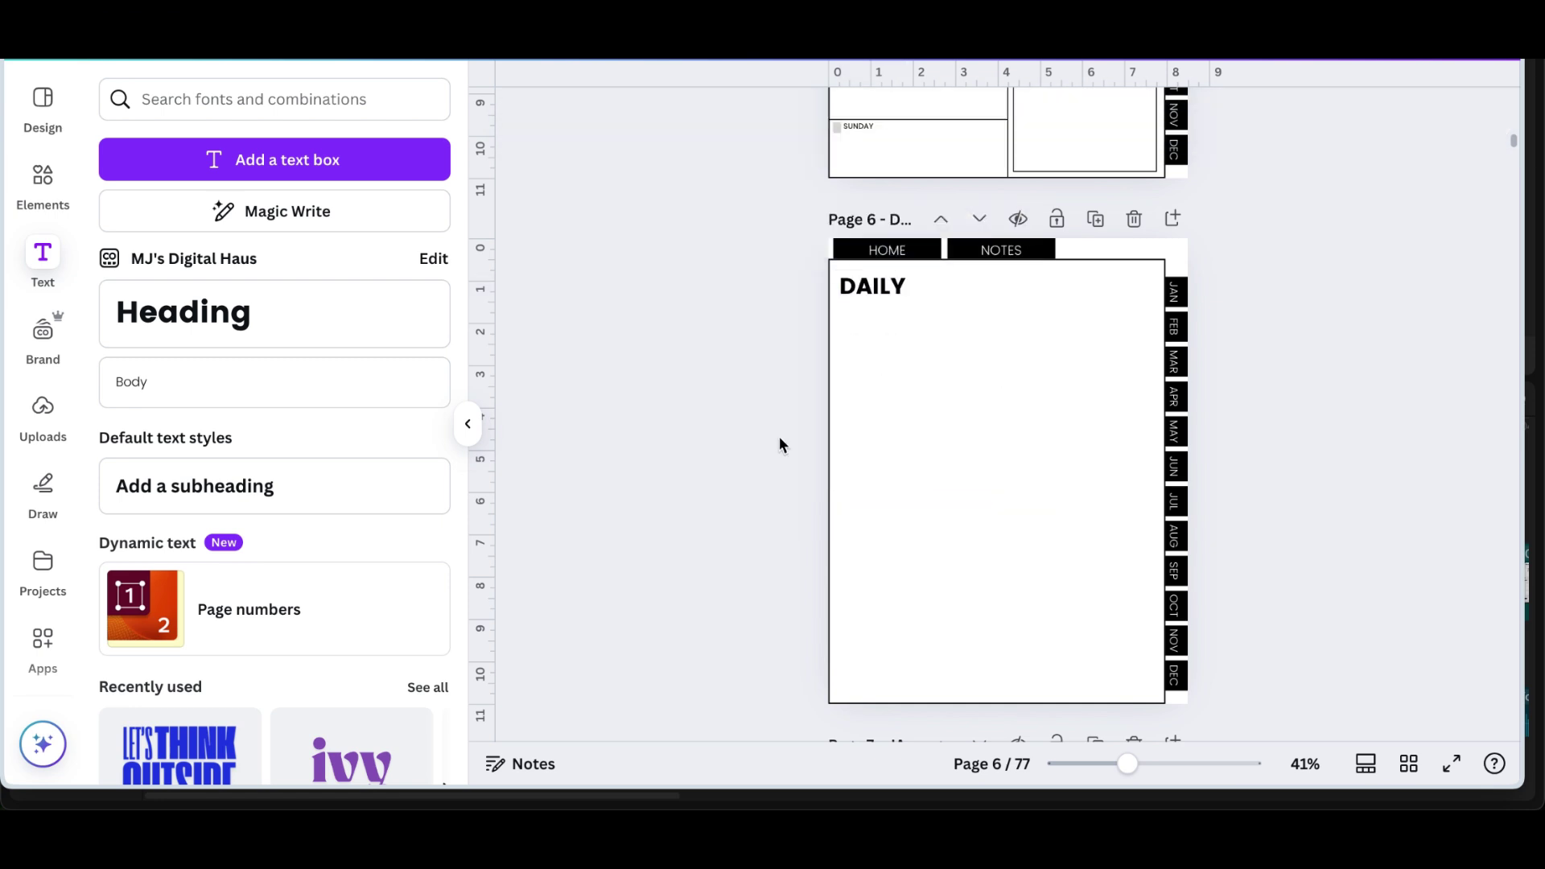
Add a size 28.1 OVERVIEW body text beside the DAILY heading at the top.
left_click(409, 388)
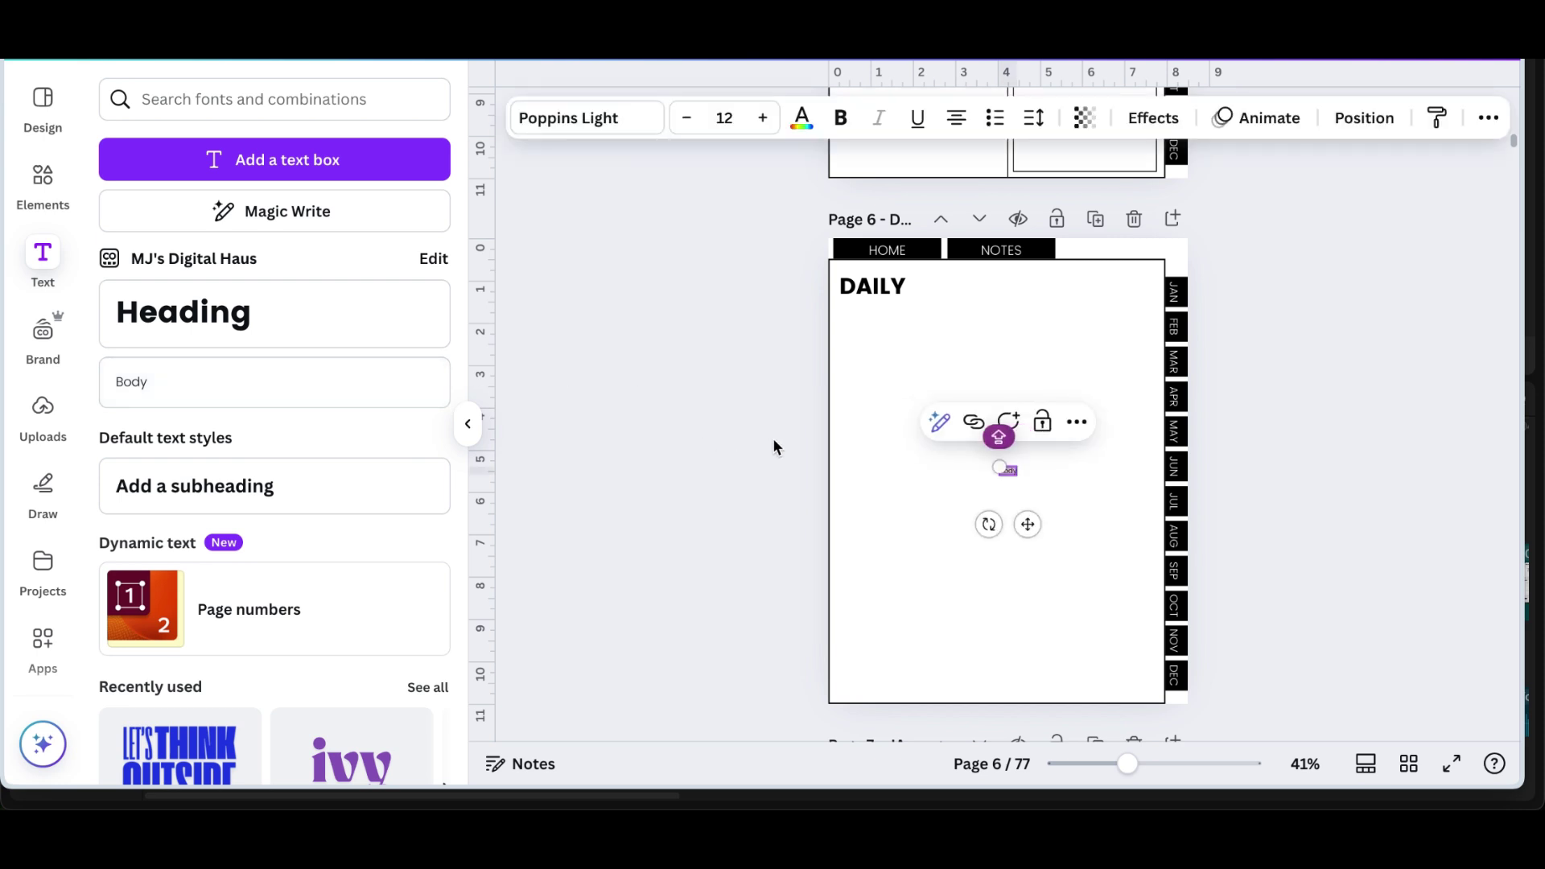
left_click_drag(996, 475, 972, 468)
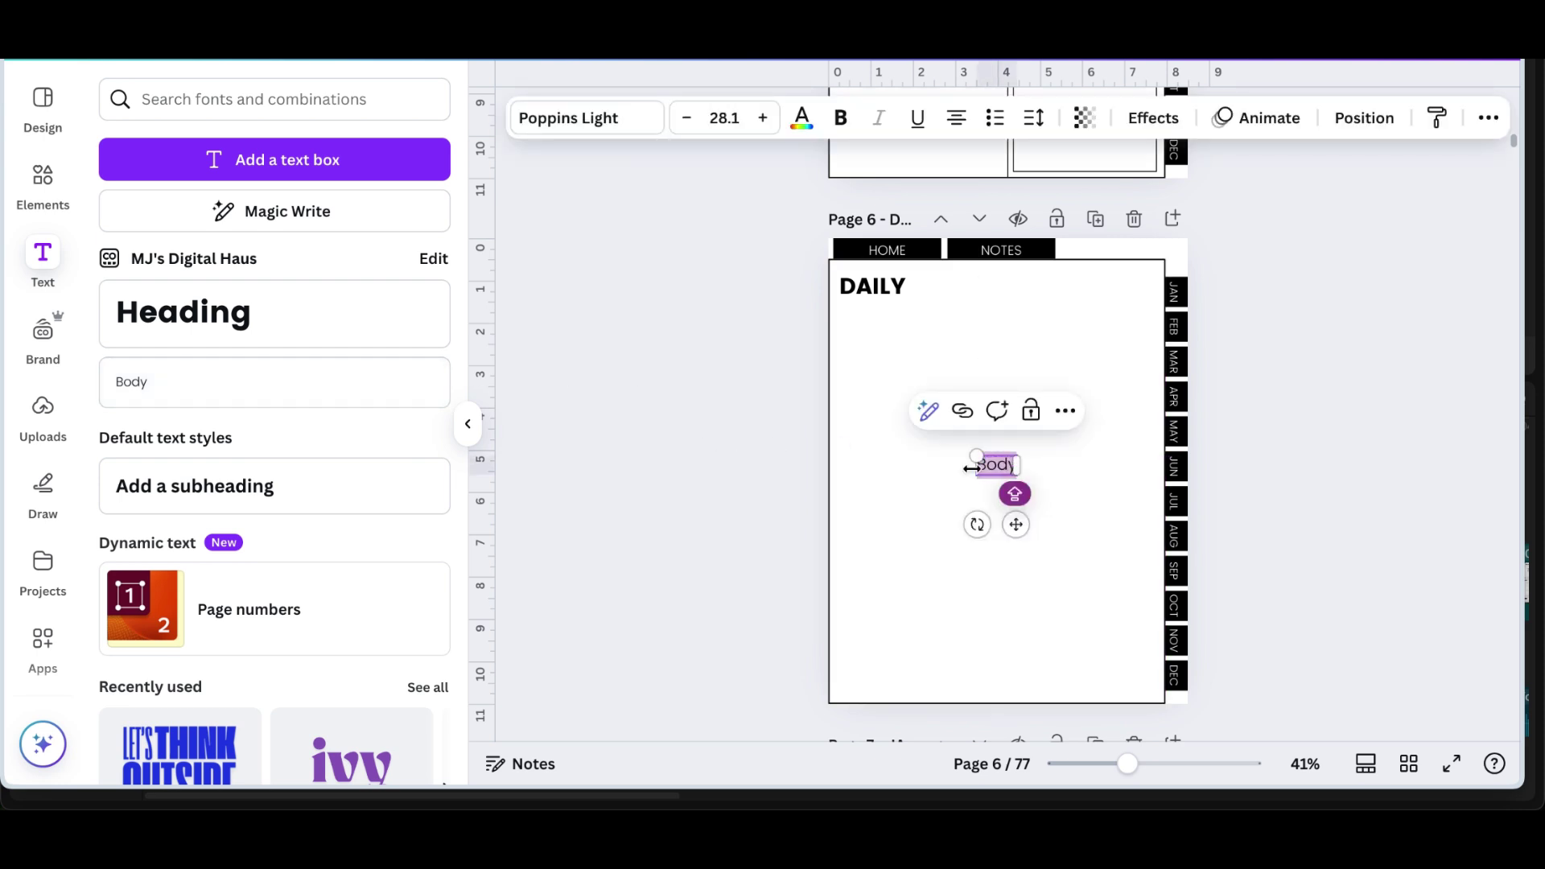
type("OVERVIEW")
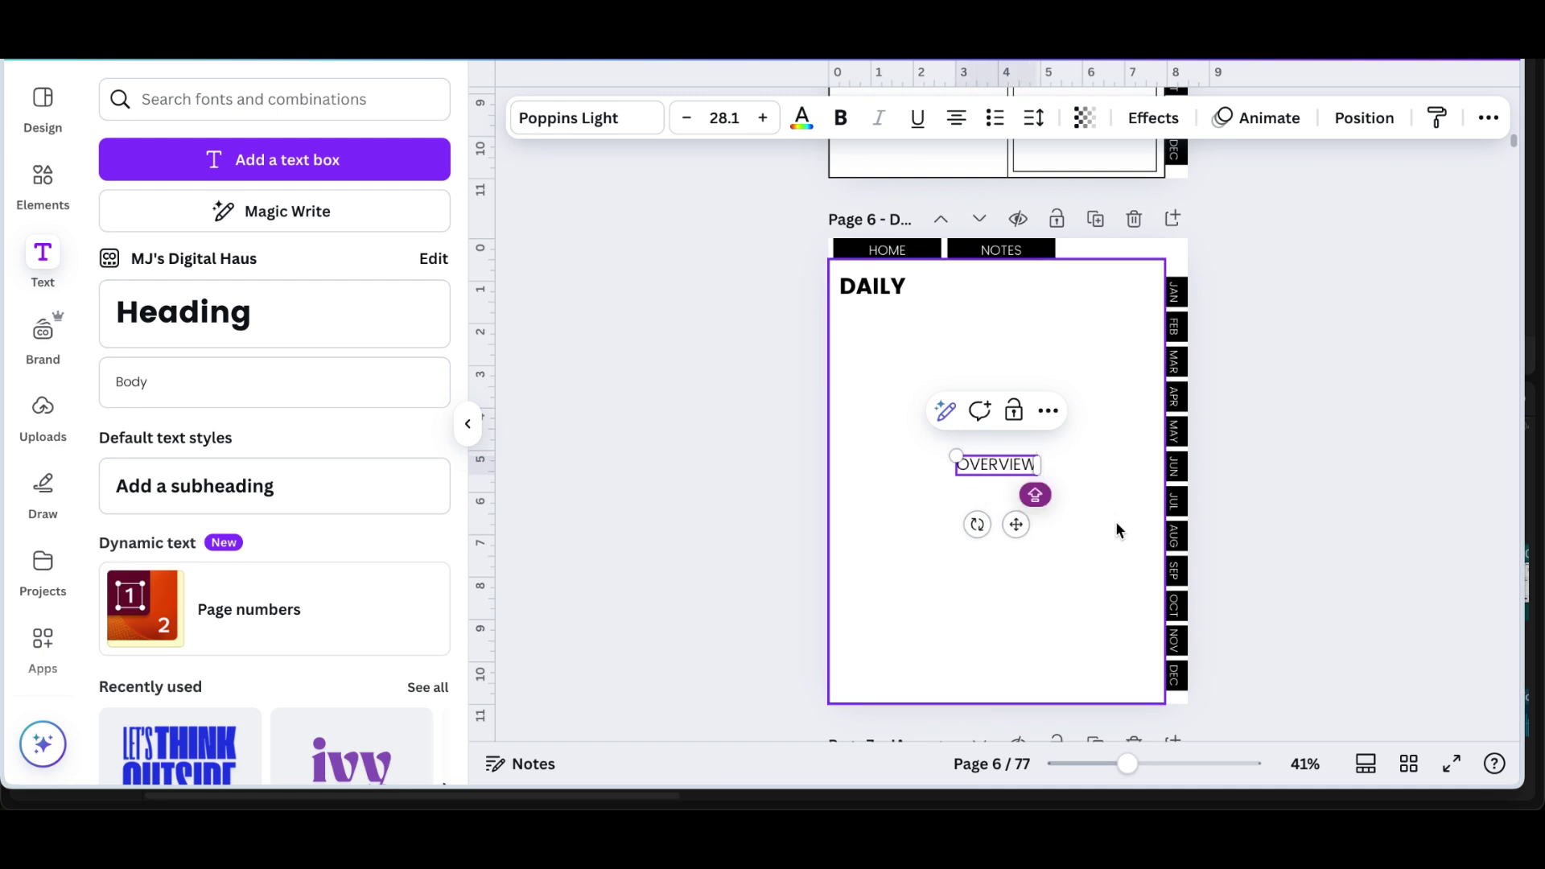
left_click_drag(1021, 532, 972, 345)
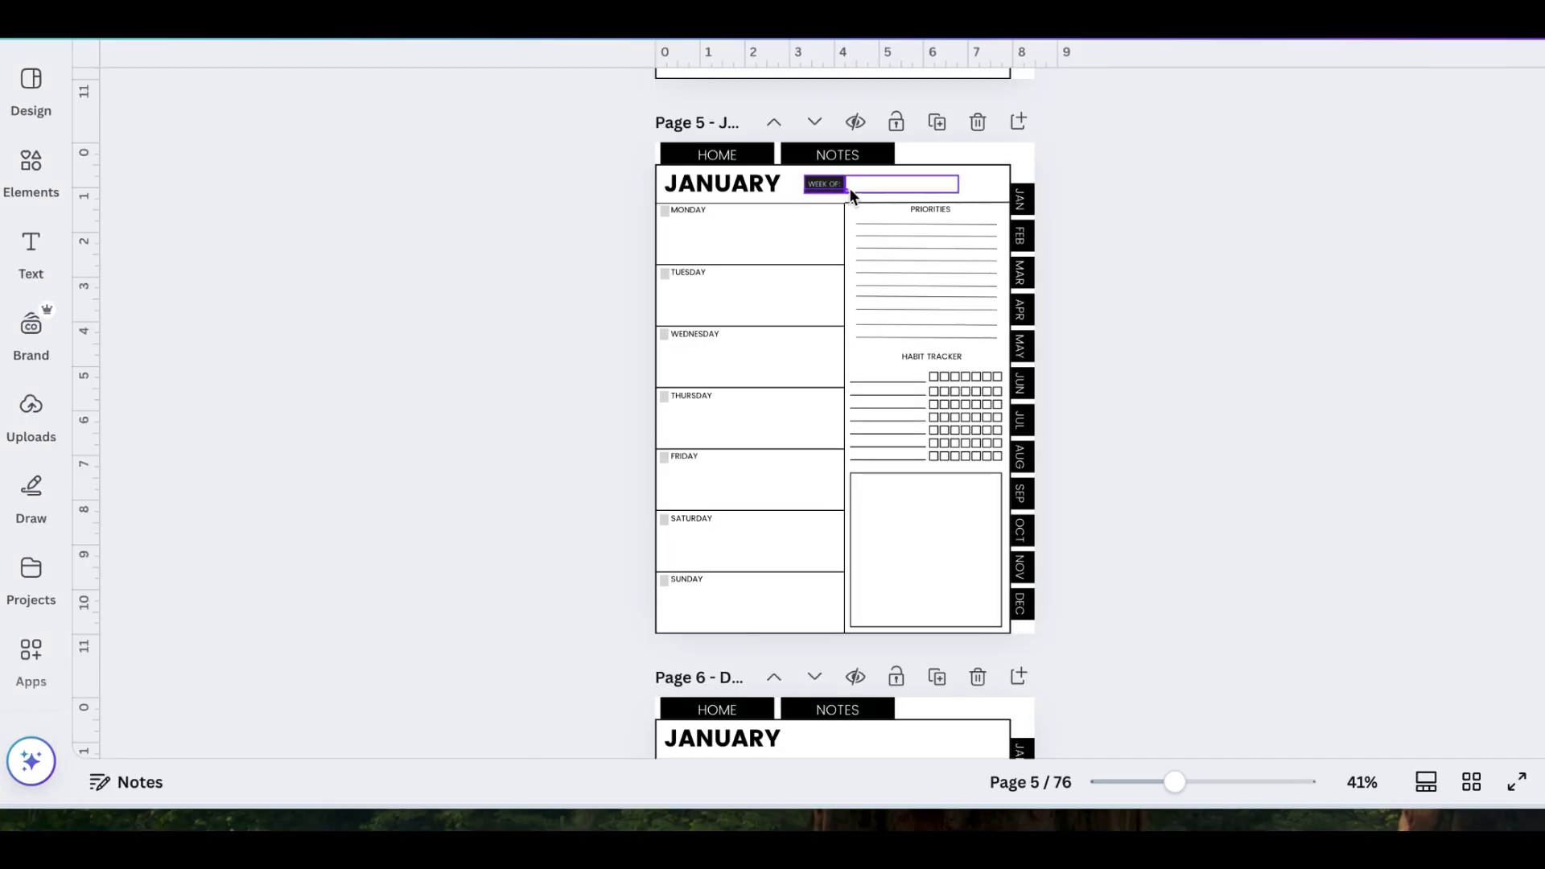
Copy the WEEK OF box from page 5 and paste it onto page 6.
left_click(856, 185)
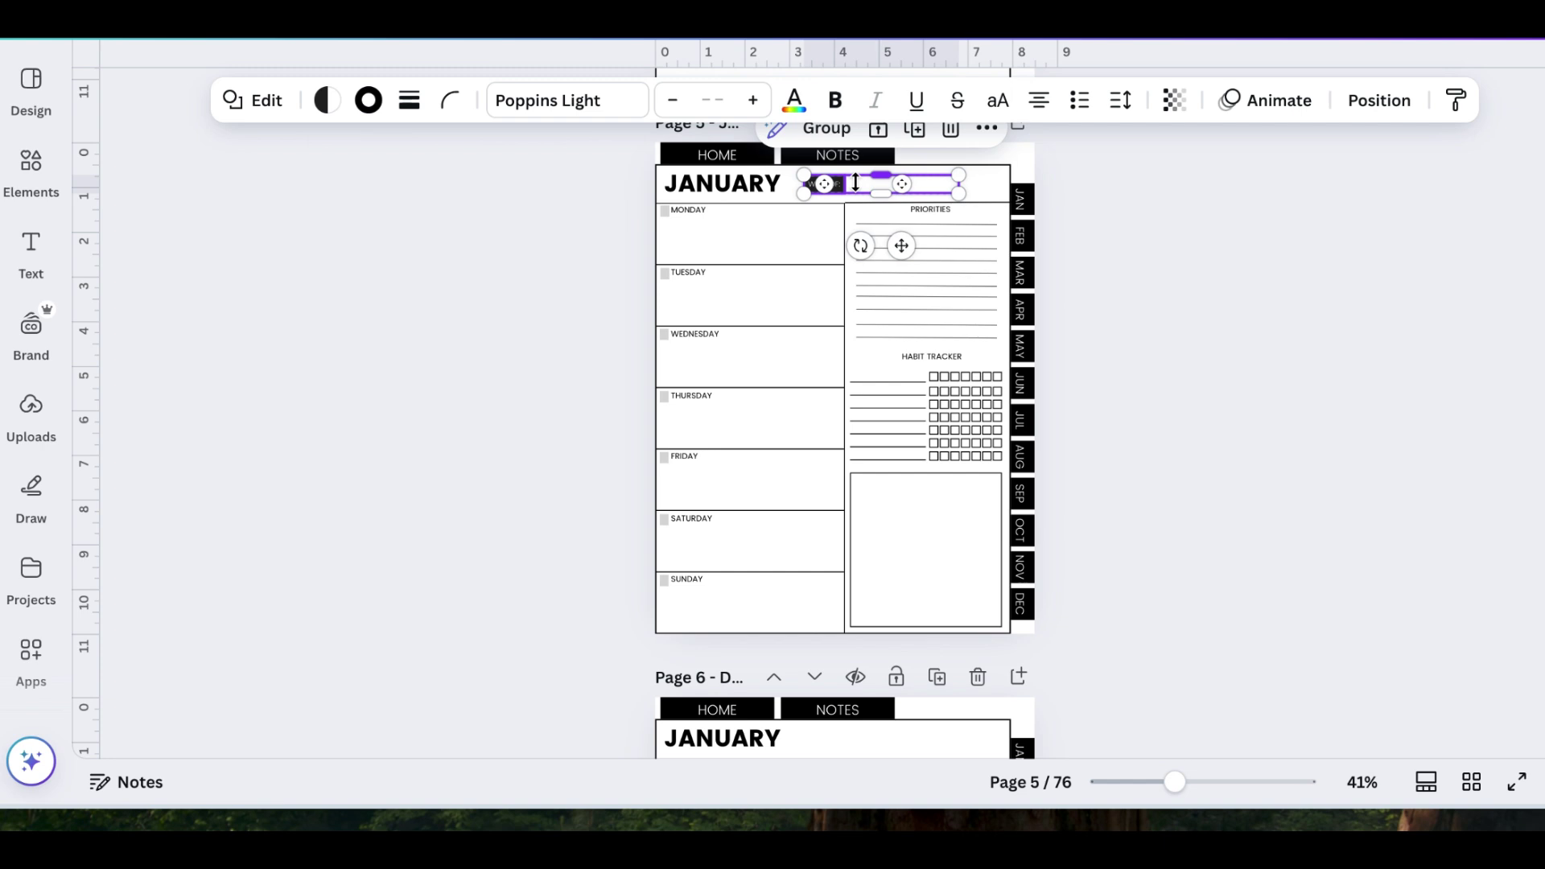
scroll(856, 182, "down", 8)
scroll(832, 269, "up", 1)
left_click(832, 269)
key("ctrl+v")
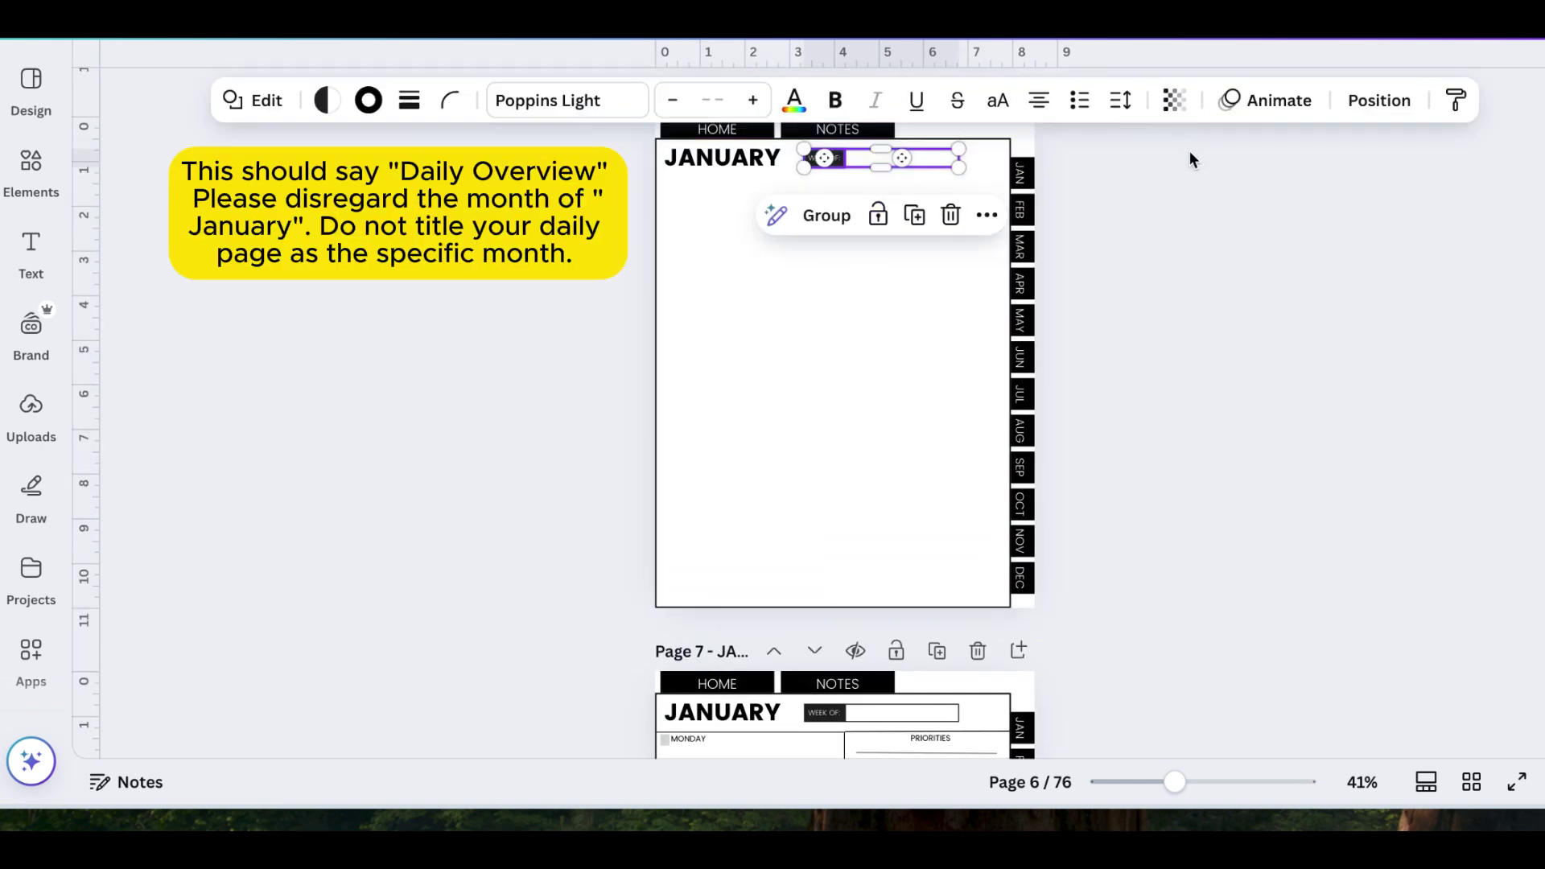
left_click(1127, 480)
Change the pasted box's label from 'WEEK OF:' to 'DATE:'.
left_click_drag(1175, 782, 1200, 781)
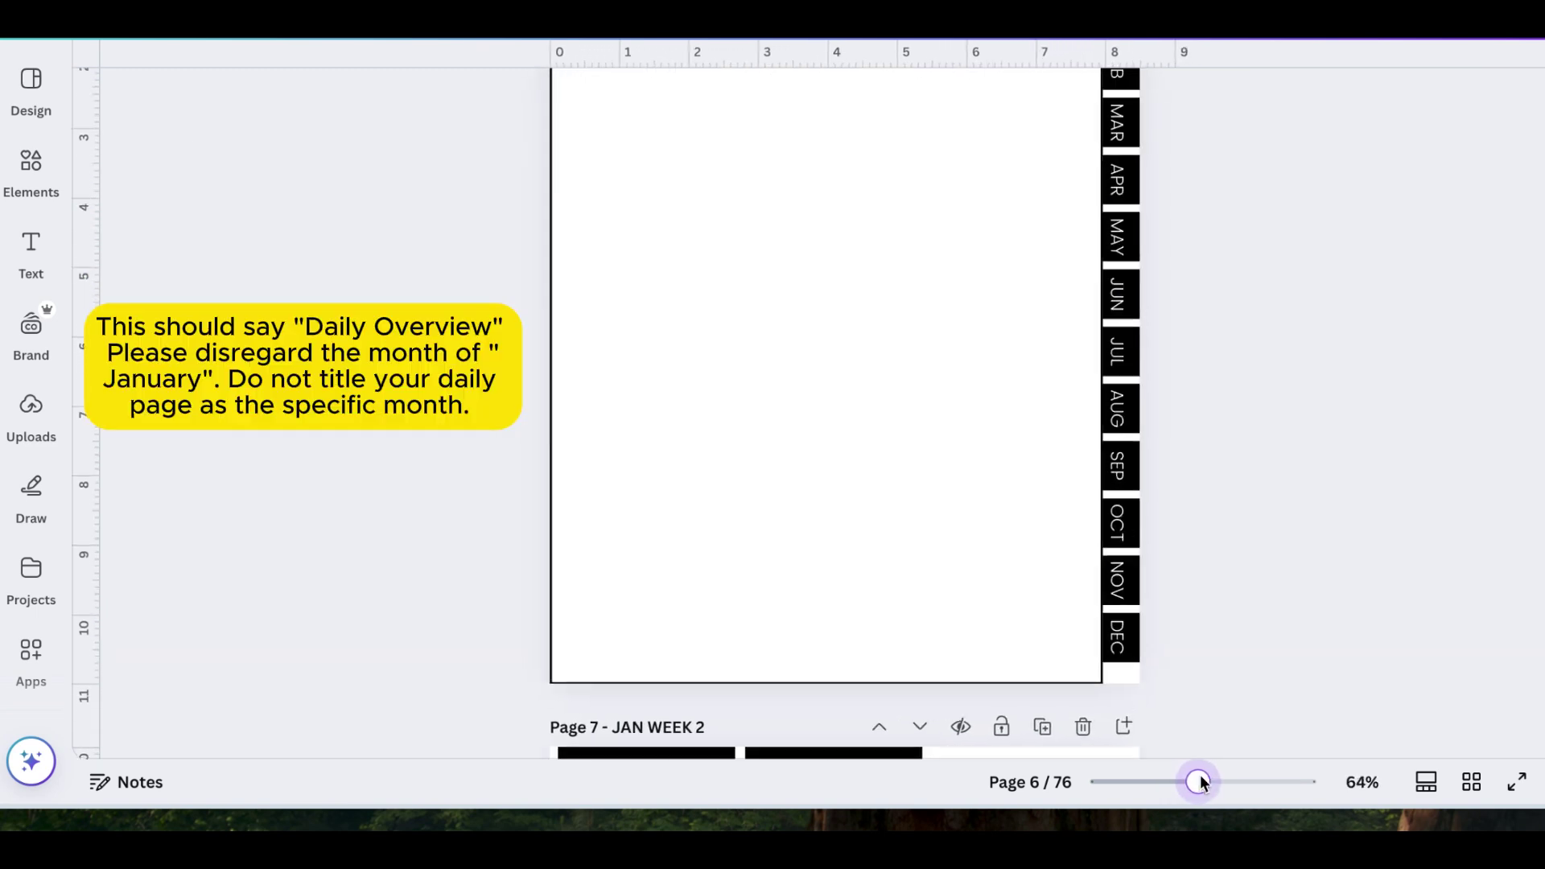
scroll(837, 483, "up", 2)
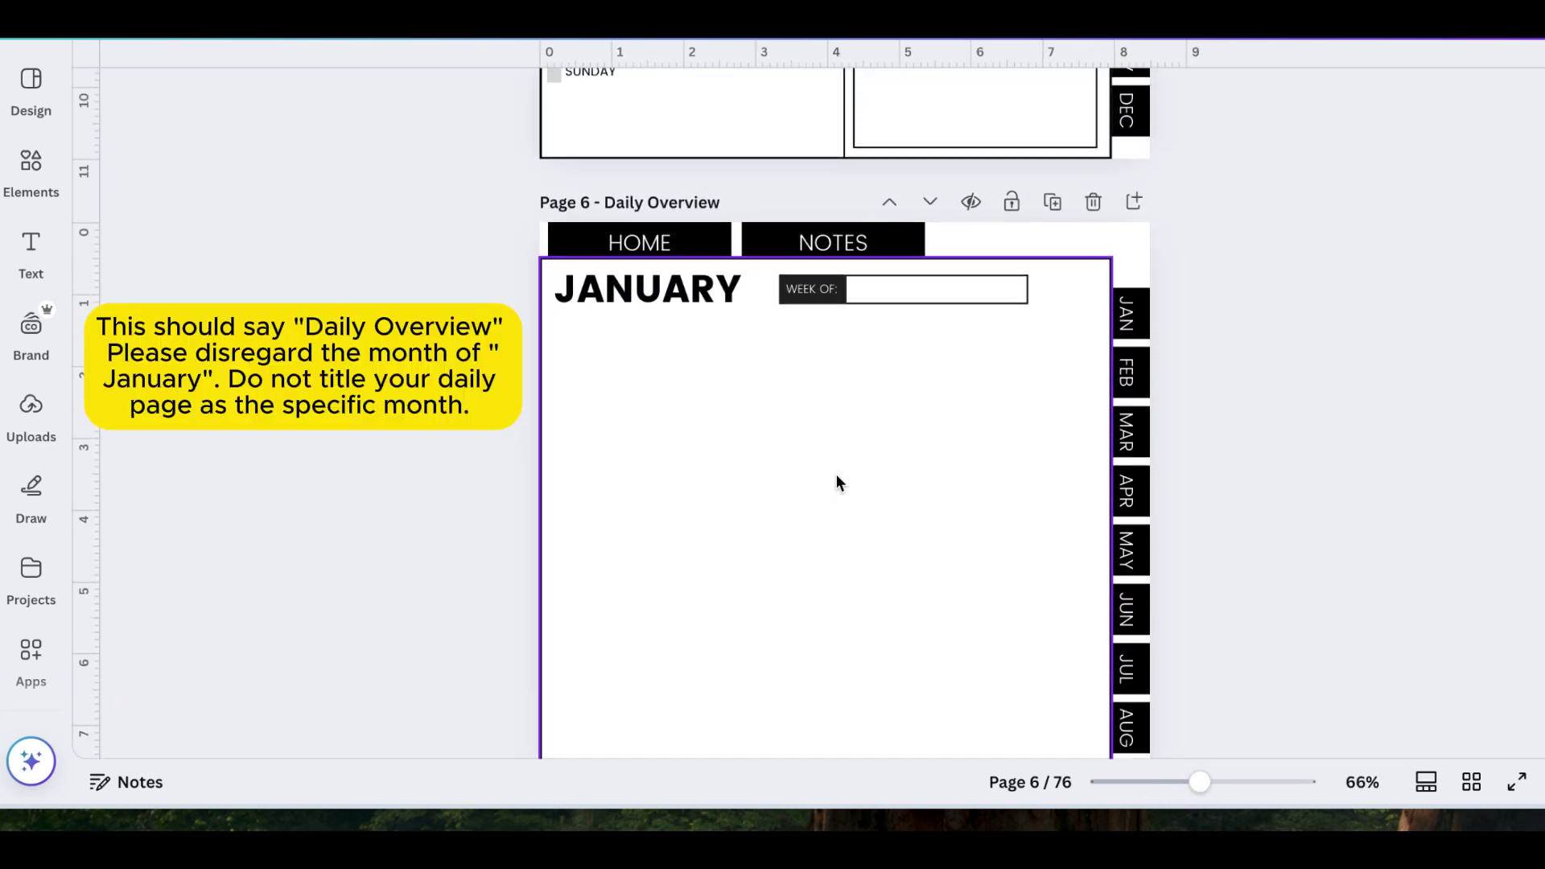
left_click(810, 304)
type("DATE")
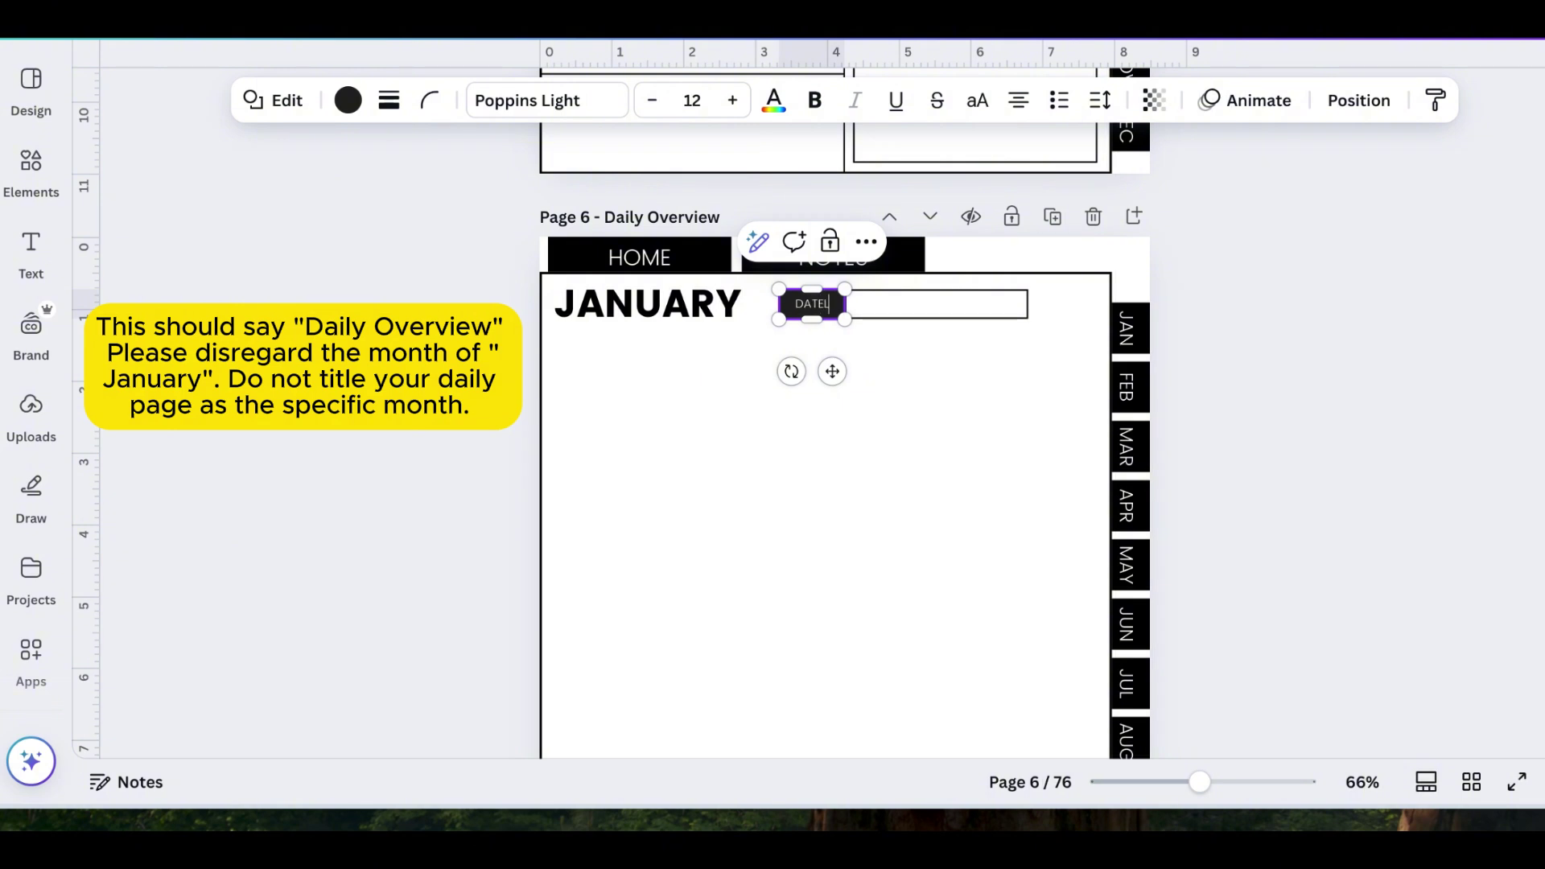
type(":")
left_click(1245, 314)
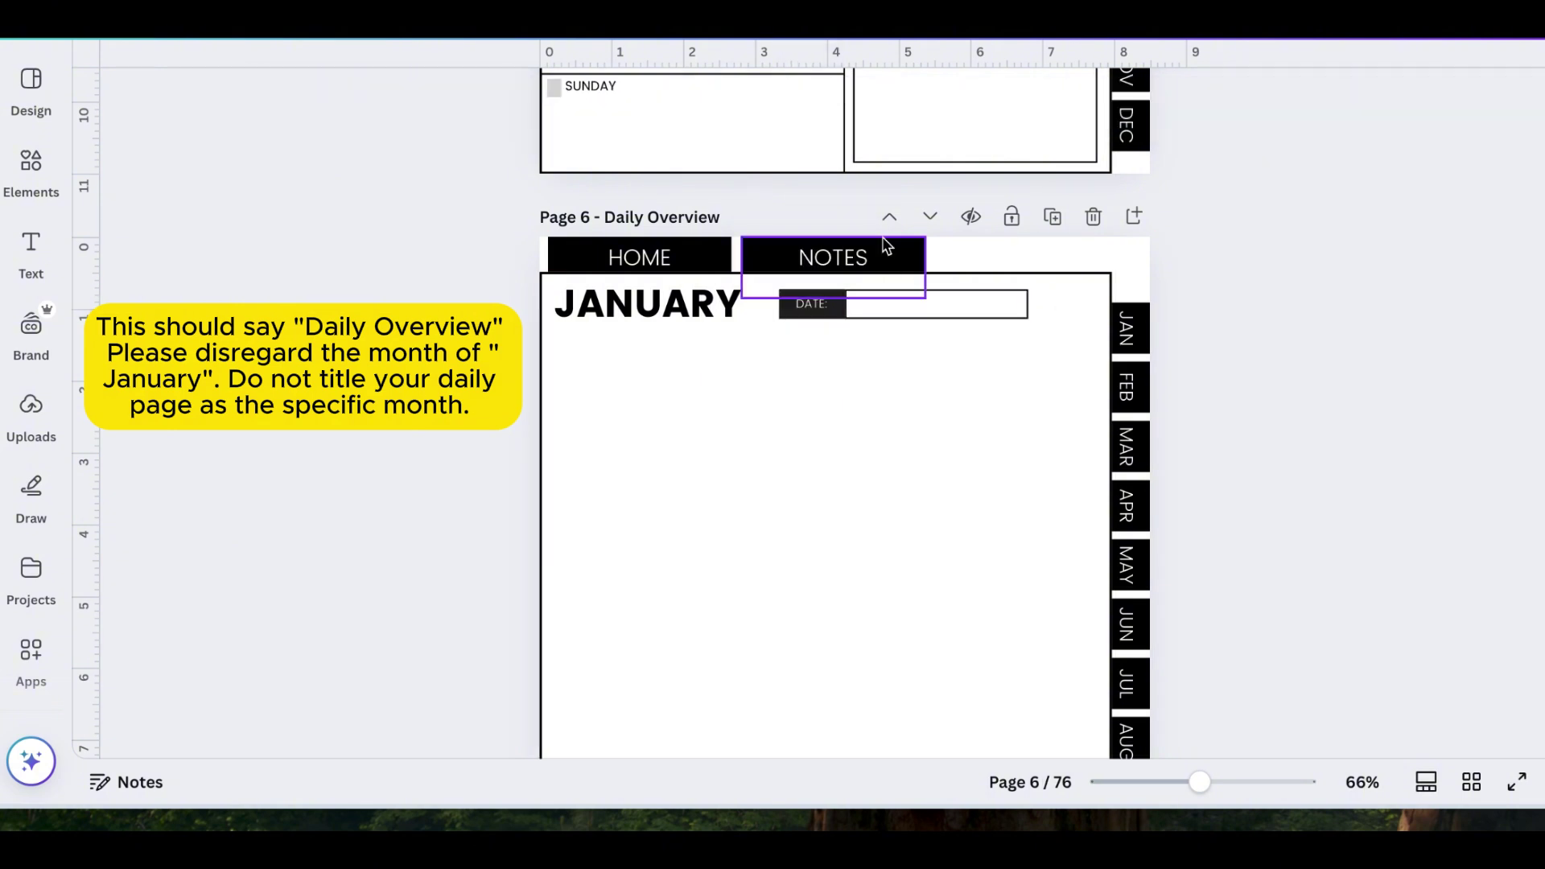
scroll(882, 248, "down", 3)
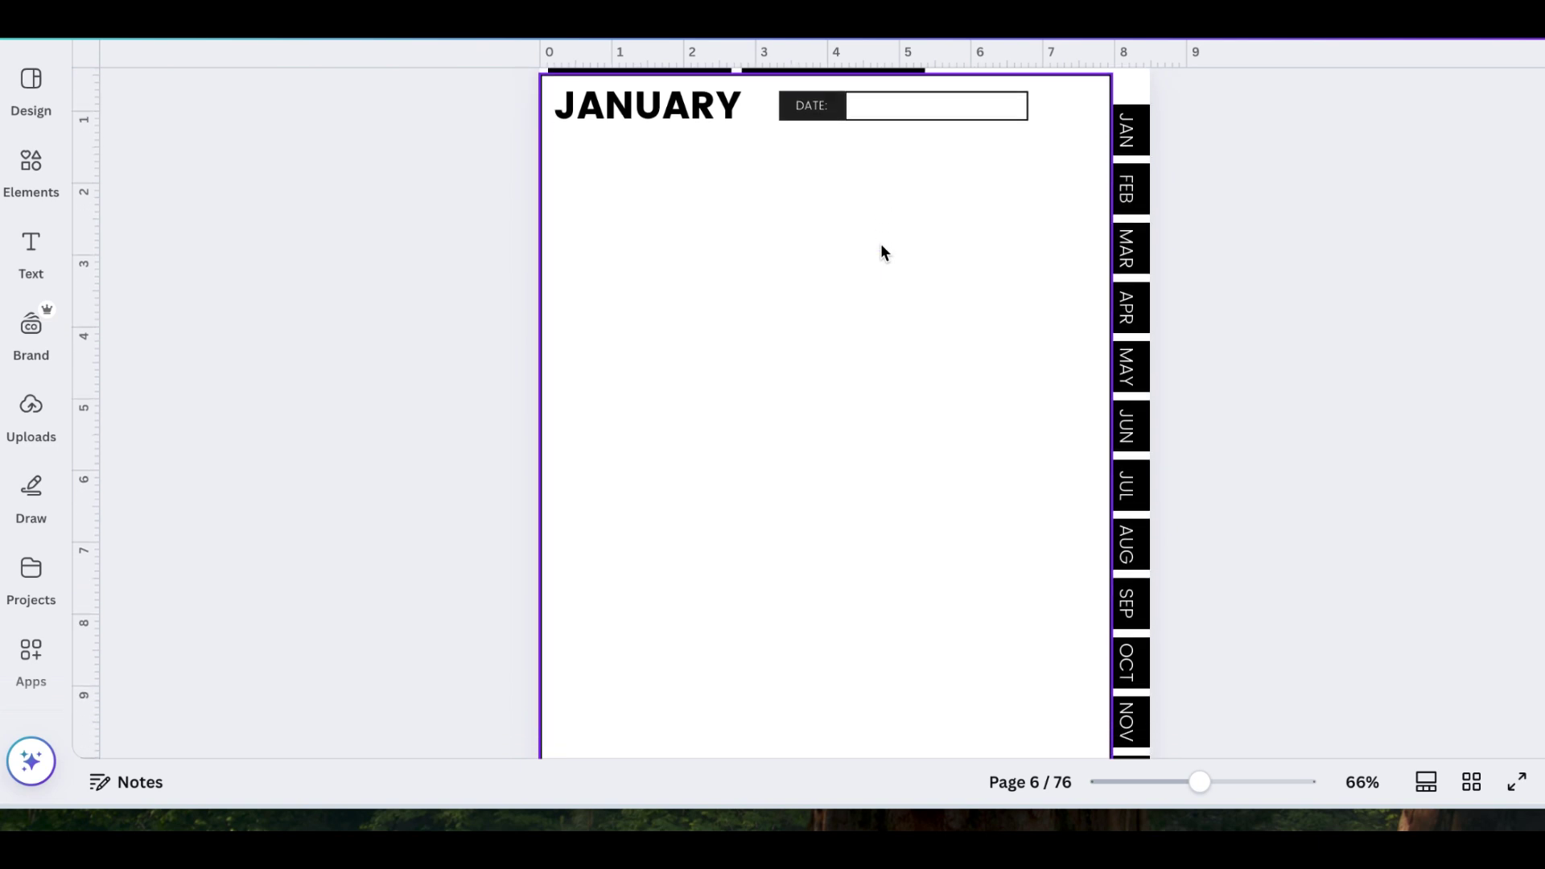
scroll(882, 252, "down", 2)
scroll(882, 252, "up", 2)
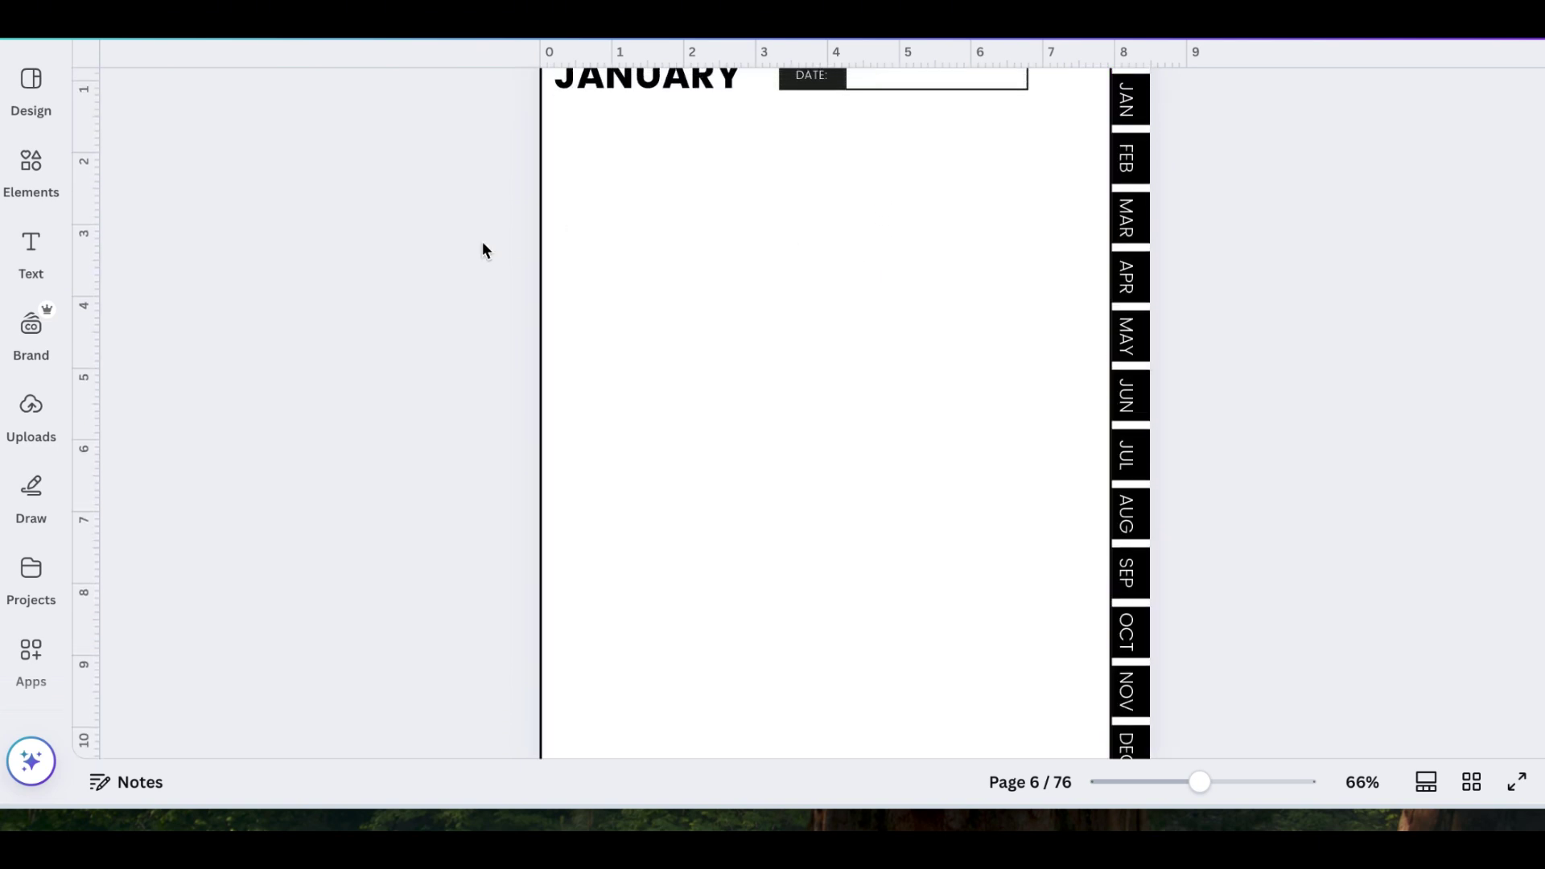
scroll(1283, 355, "down", 2)
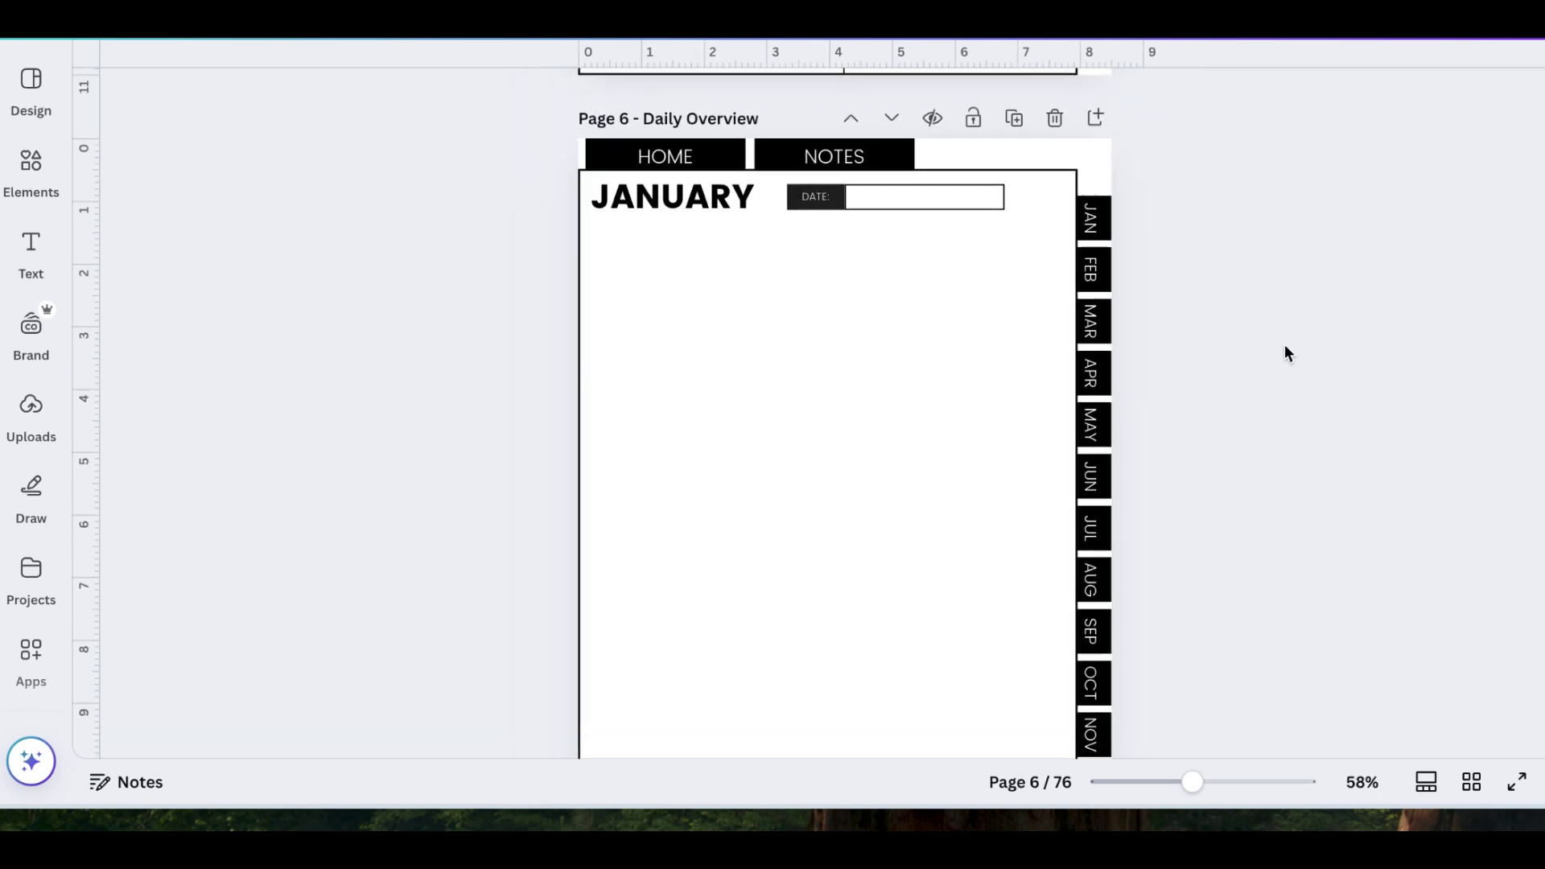
Add a THINGS TO DO body text at font size 13 below the JANUARY title.
left_click(51, 236)
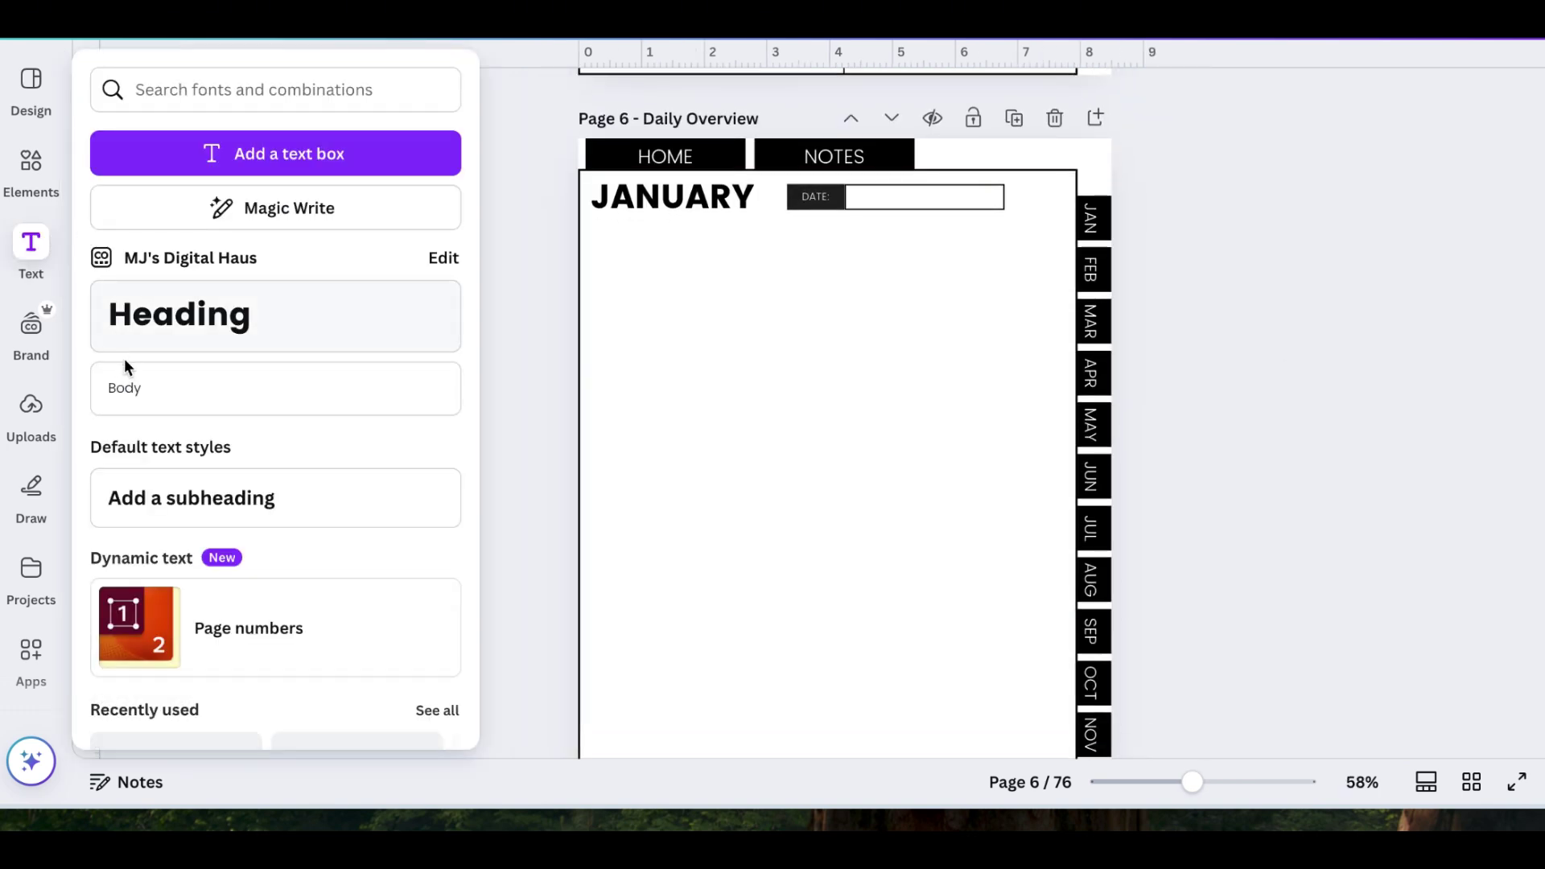
left_click(137, 390)
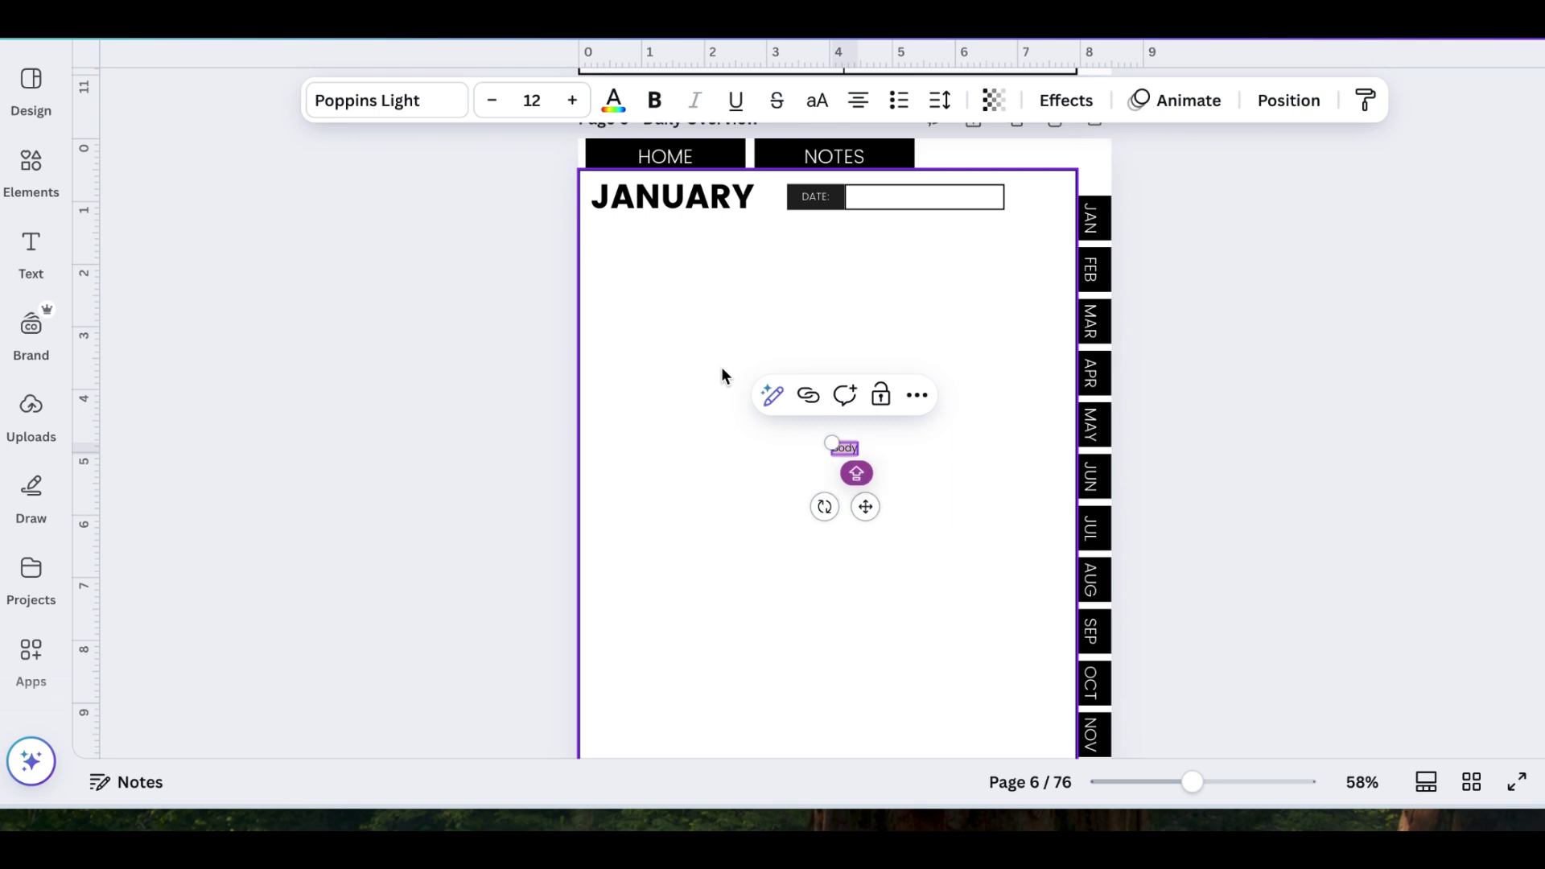
type("THINGS TO DO")
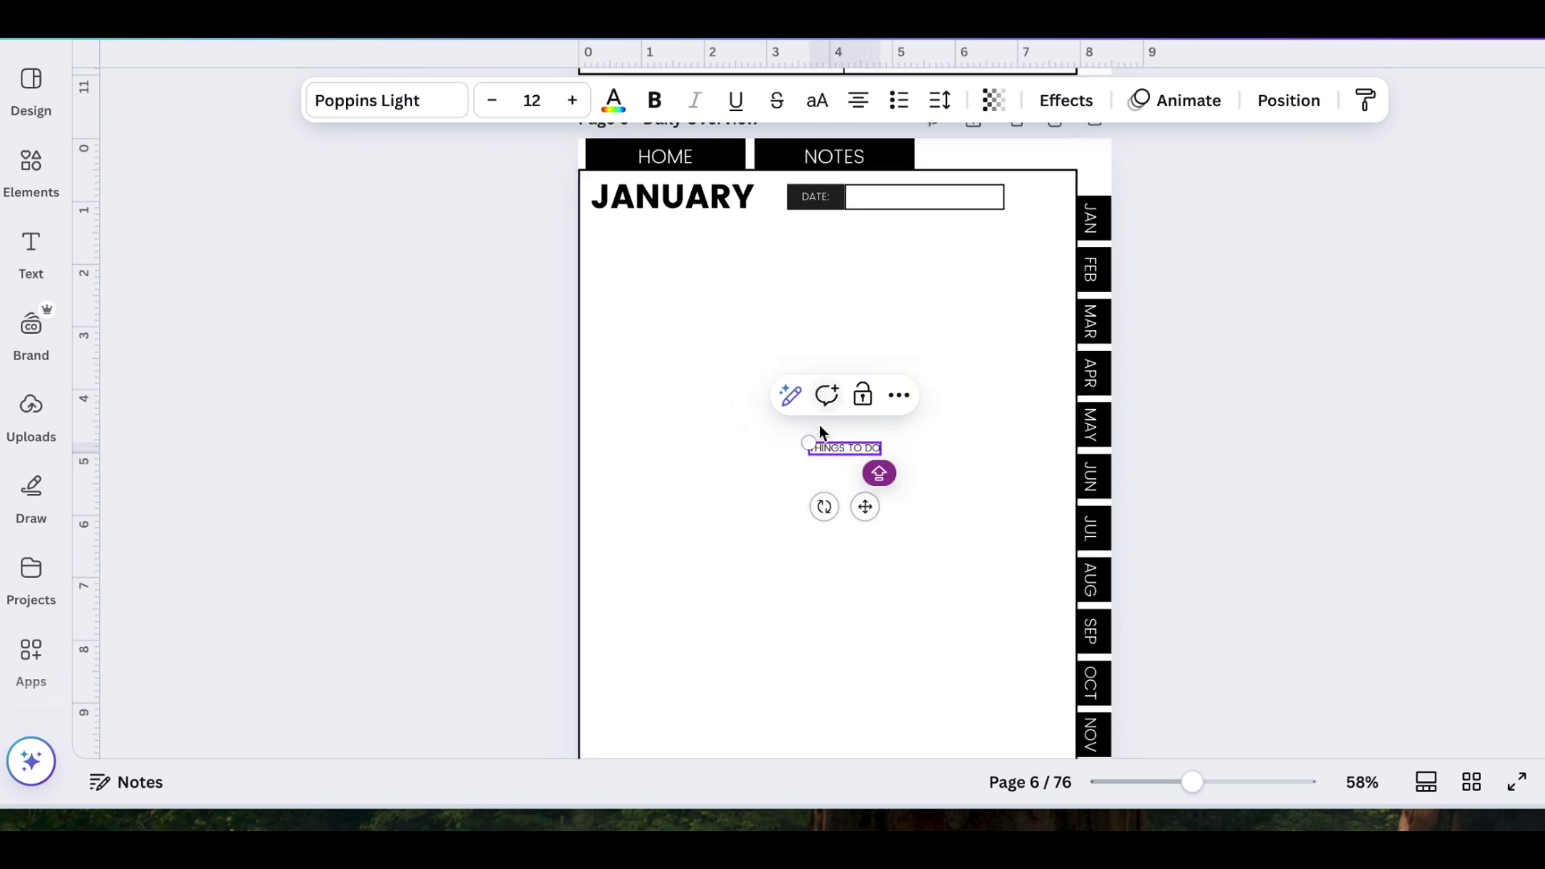
left_click_drag(809, 444, 764, 436)
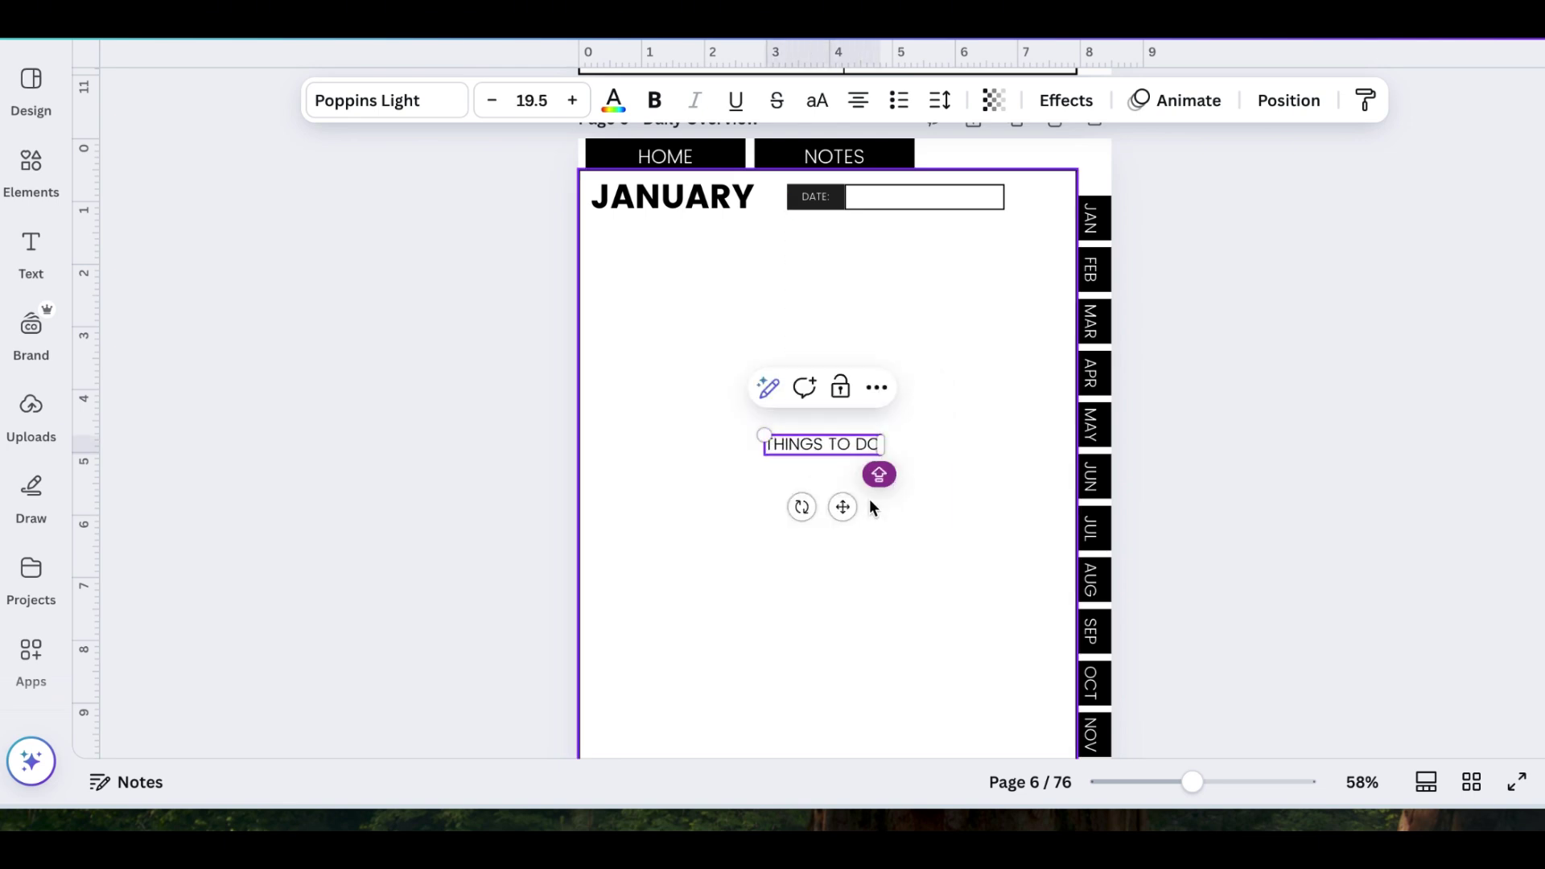
left_click_drag(842, 507, 672, 314)
scroll(672, 314, "up", 5)
left_click(633, 307)
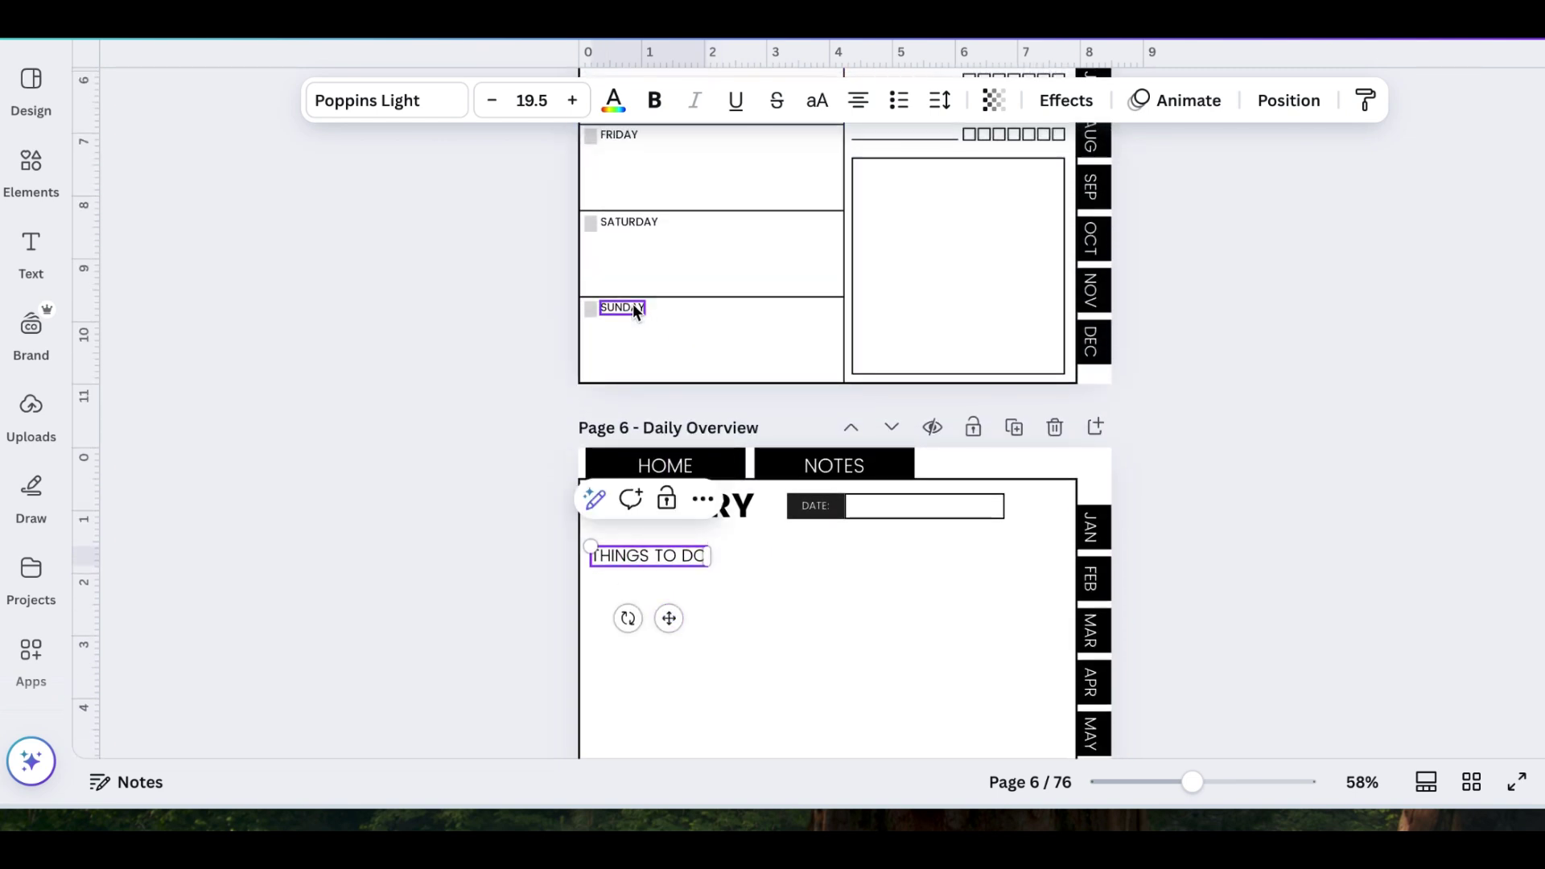
left_click(619, 557)
double_click(620, 558)
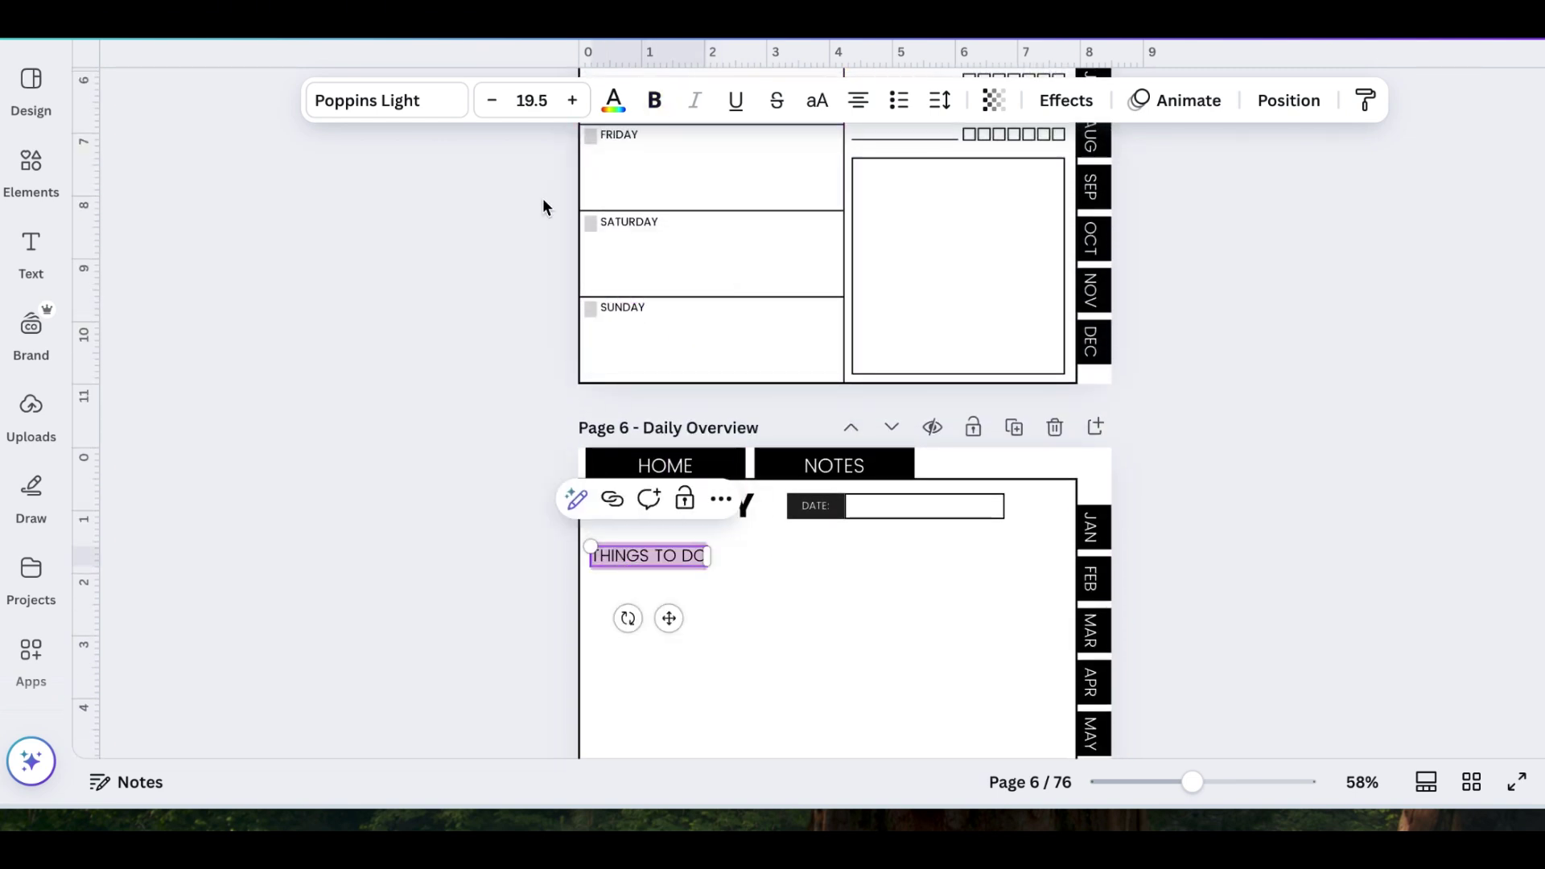
left_click(533, 105)
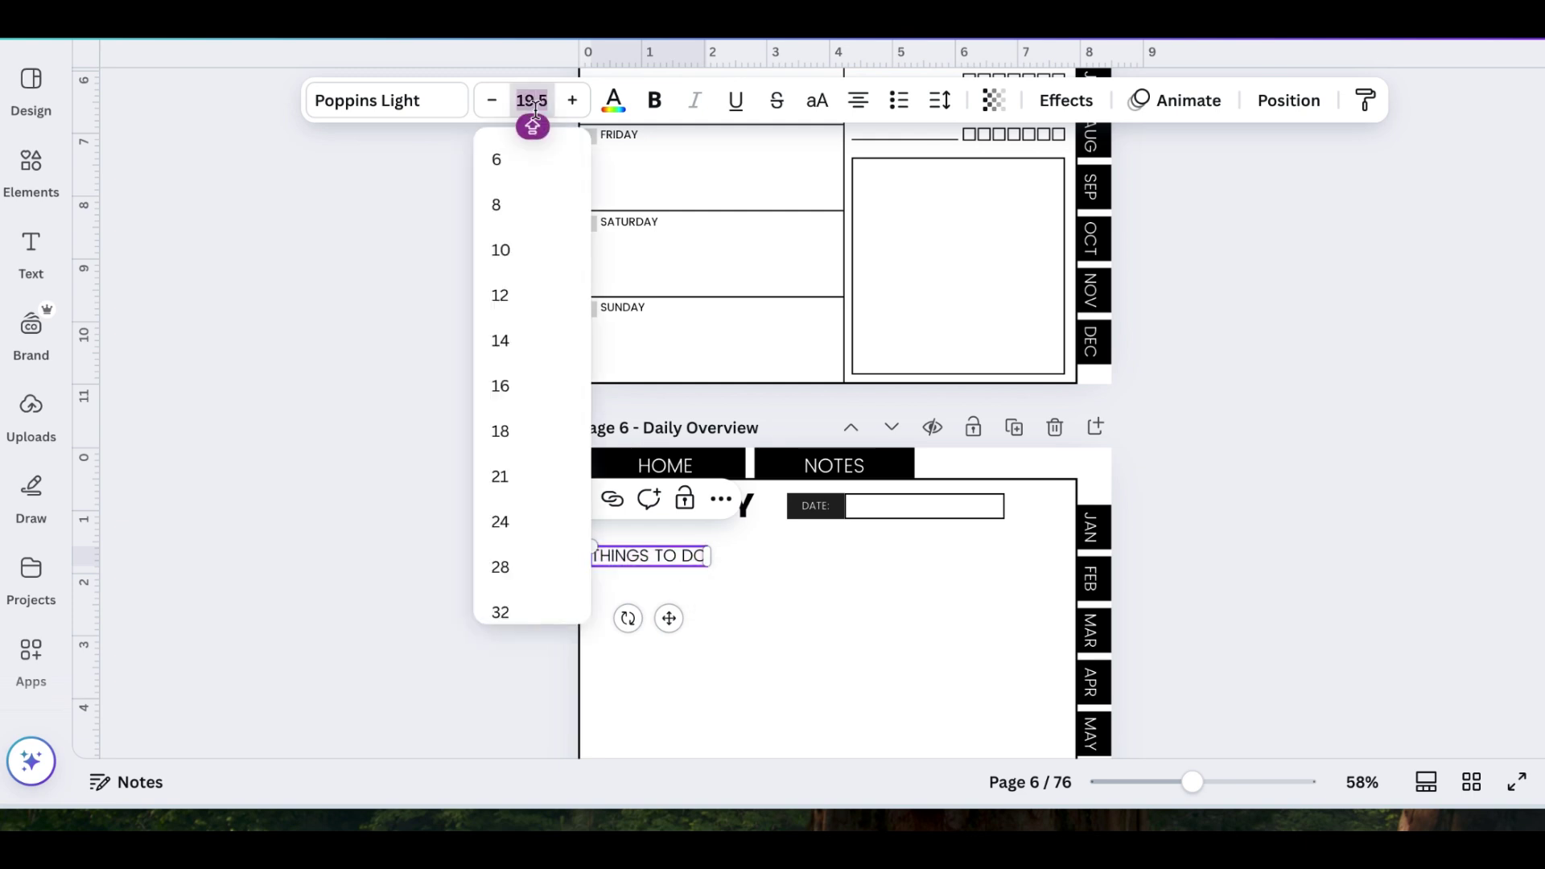
key("Return")
left_click(492, 626)
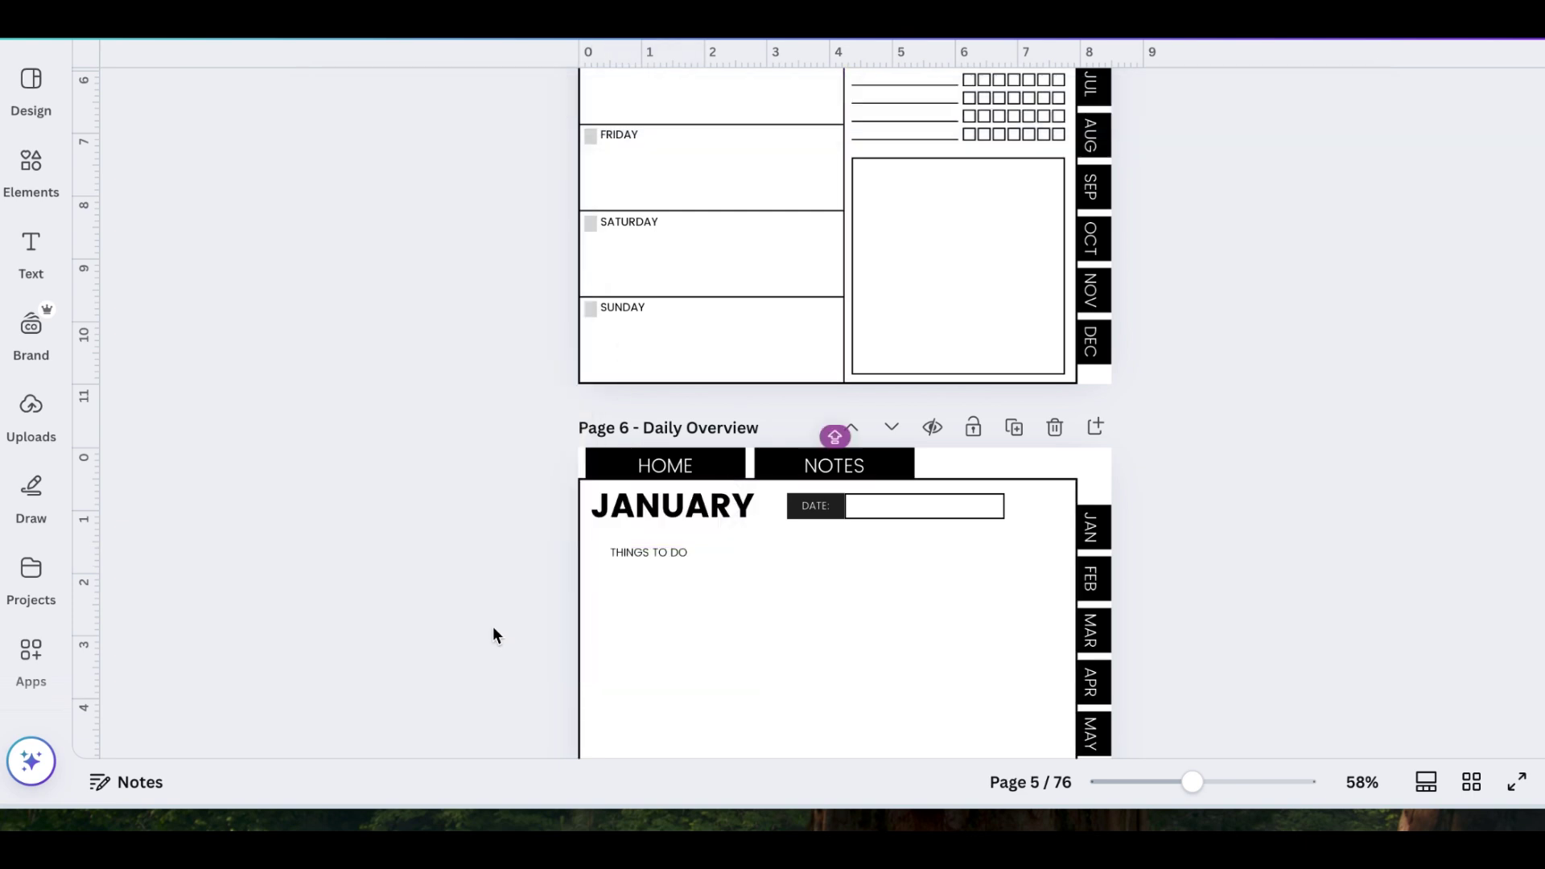
Add a straight line element to the page.
scroll(498, 621, "down", 2)
left_click(269, 408)
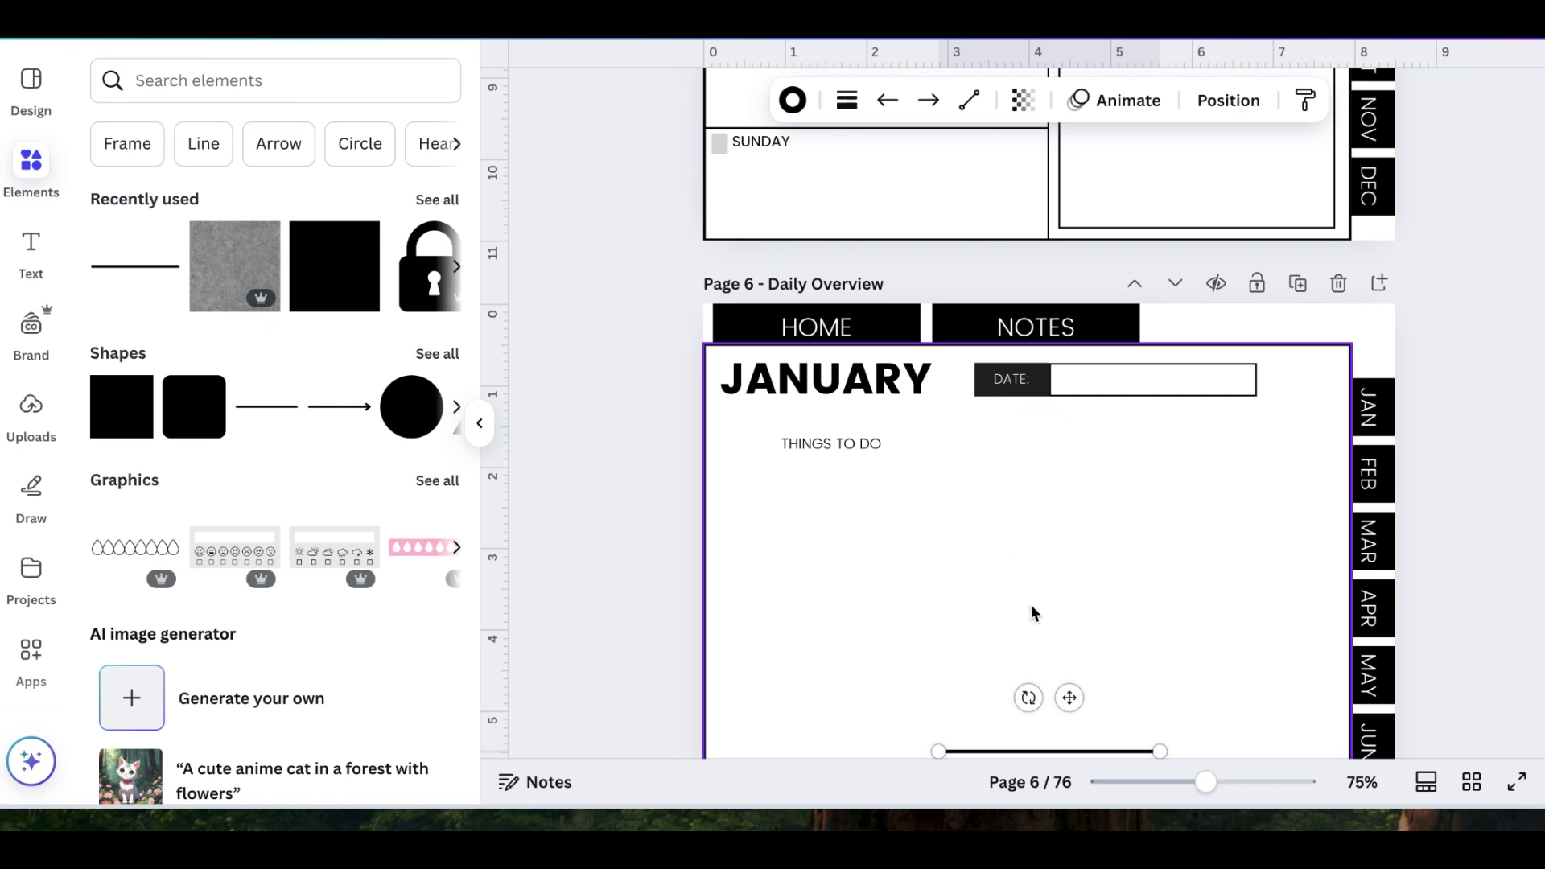
scroll(1033, 613, "down", 1)
Set the line weight to 1 and place it just under THINGS TO DO.
left_click(847, 100)
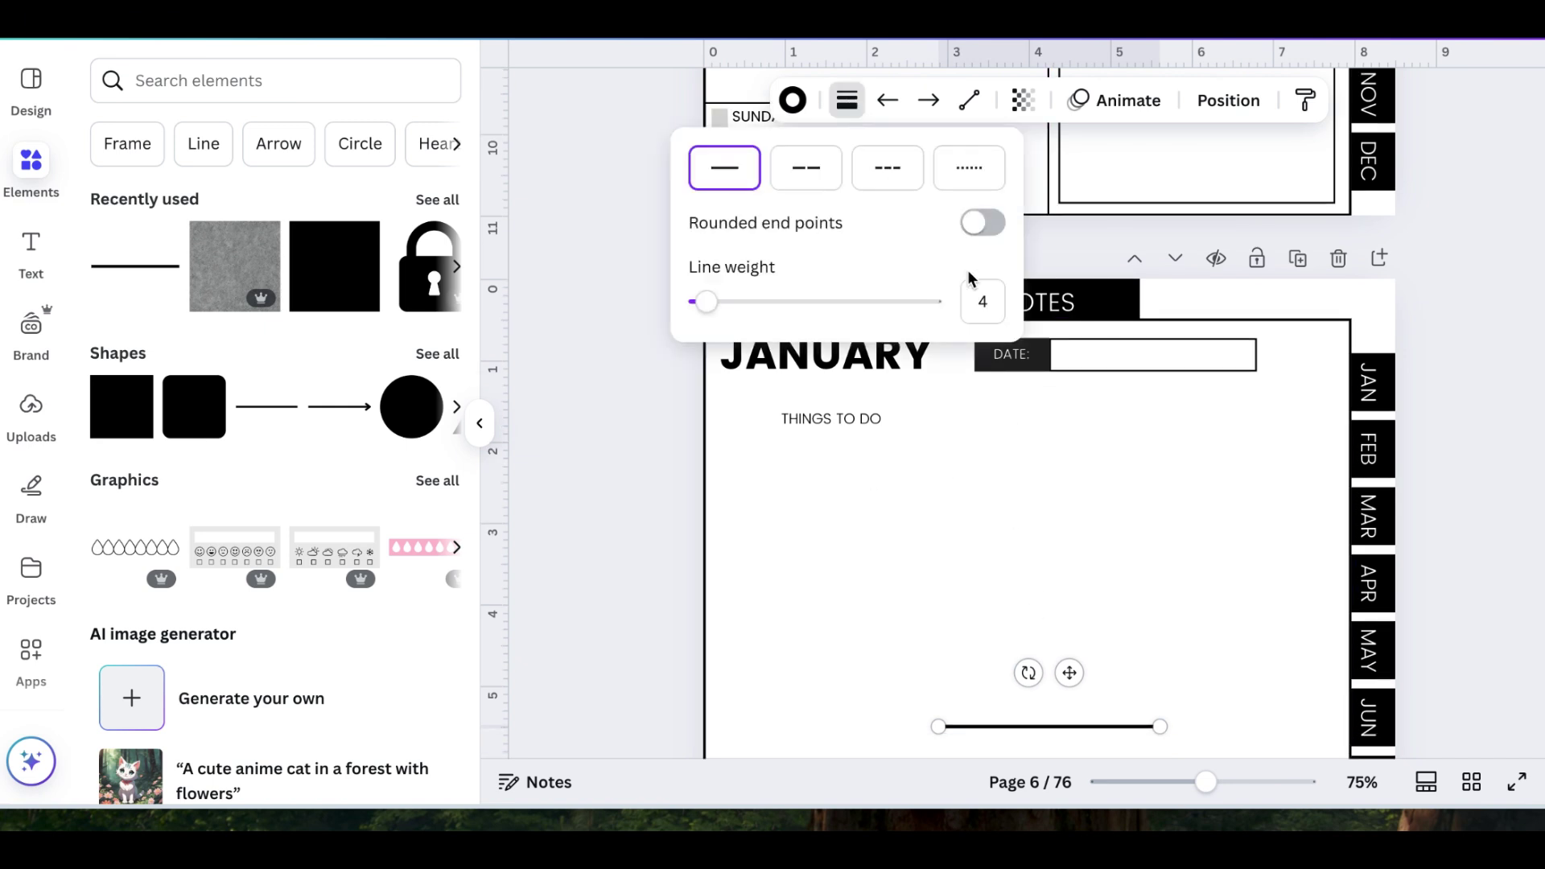
key("Return")
scroll(1030, 499, "down", 3)
left_click_drag(1210, 635, 1024, 359)
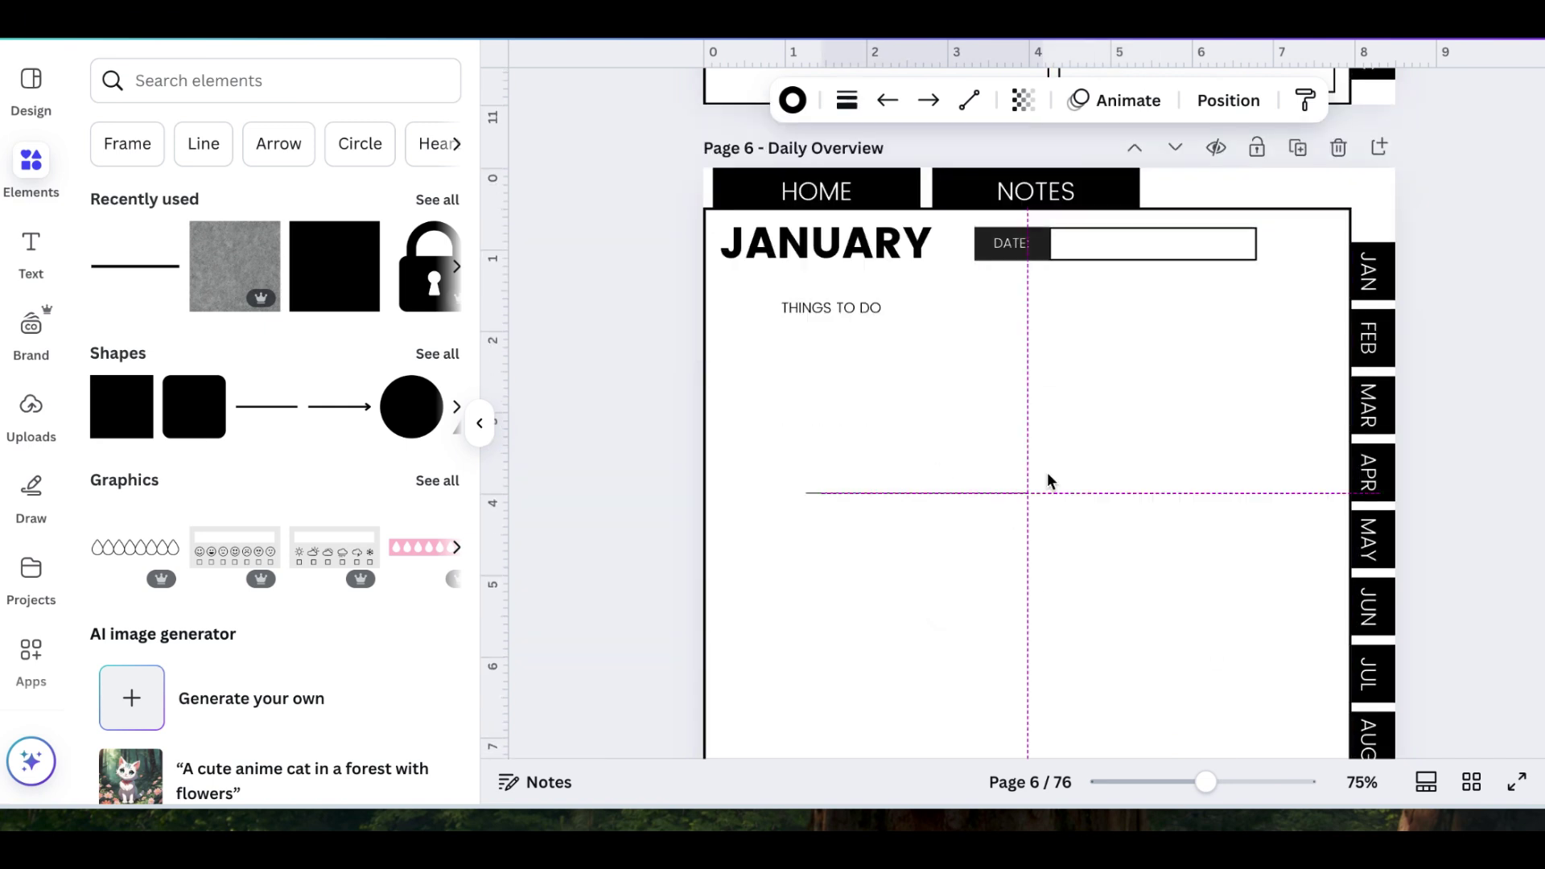
Duplicate the line into a stack of writing lines, then duplicate the THINGS TO DO heading.
key("ctrl+d")
key("ctrl+d")
left_click_drag(859, 410, 862, 243)
key("ctrl+d")
key("ctrl+d")
scroll(853, 483, "up", 3)
key("ctrl+d")
left_click_drag(771, 354, 762, 418)
key("Escape")
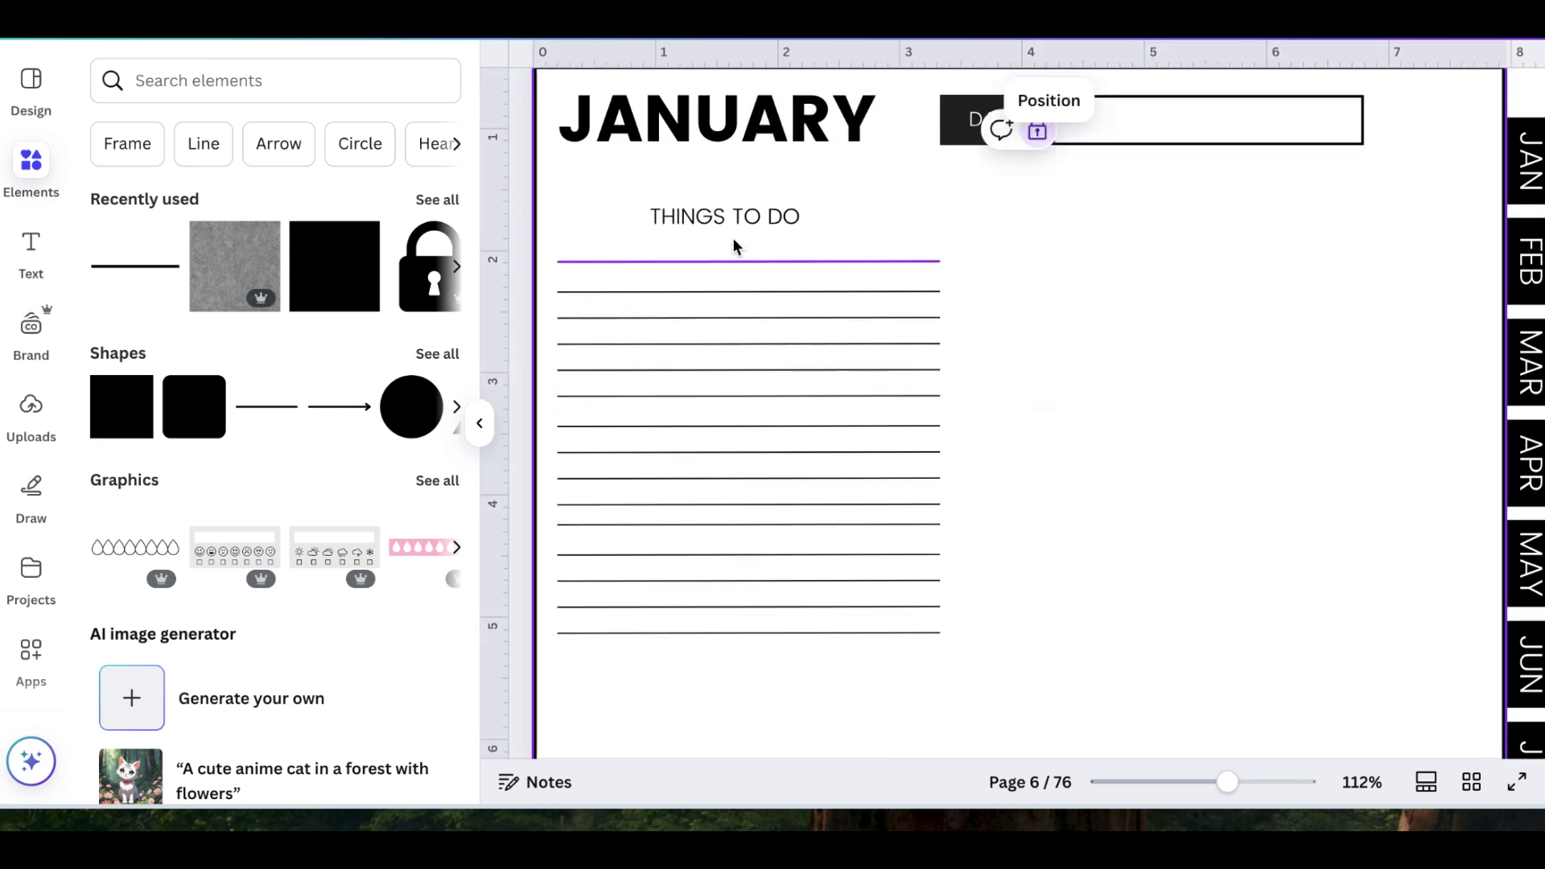
left_click_drag(731, 219, 1243, 209)
key("ctrl+d")
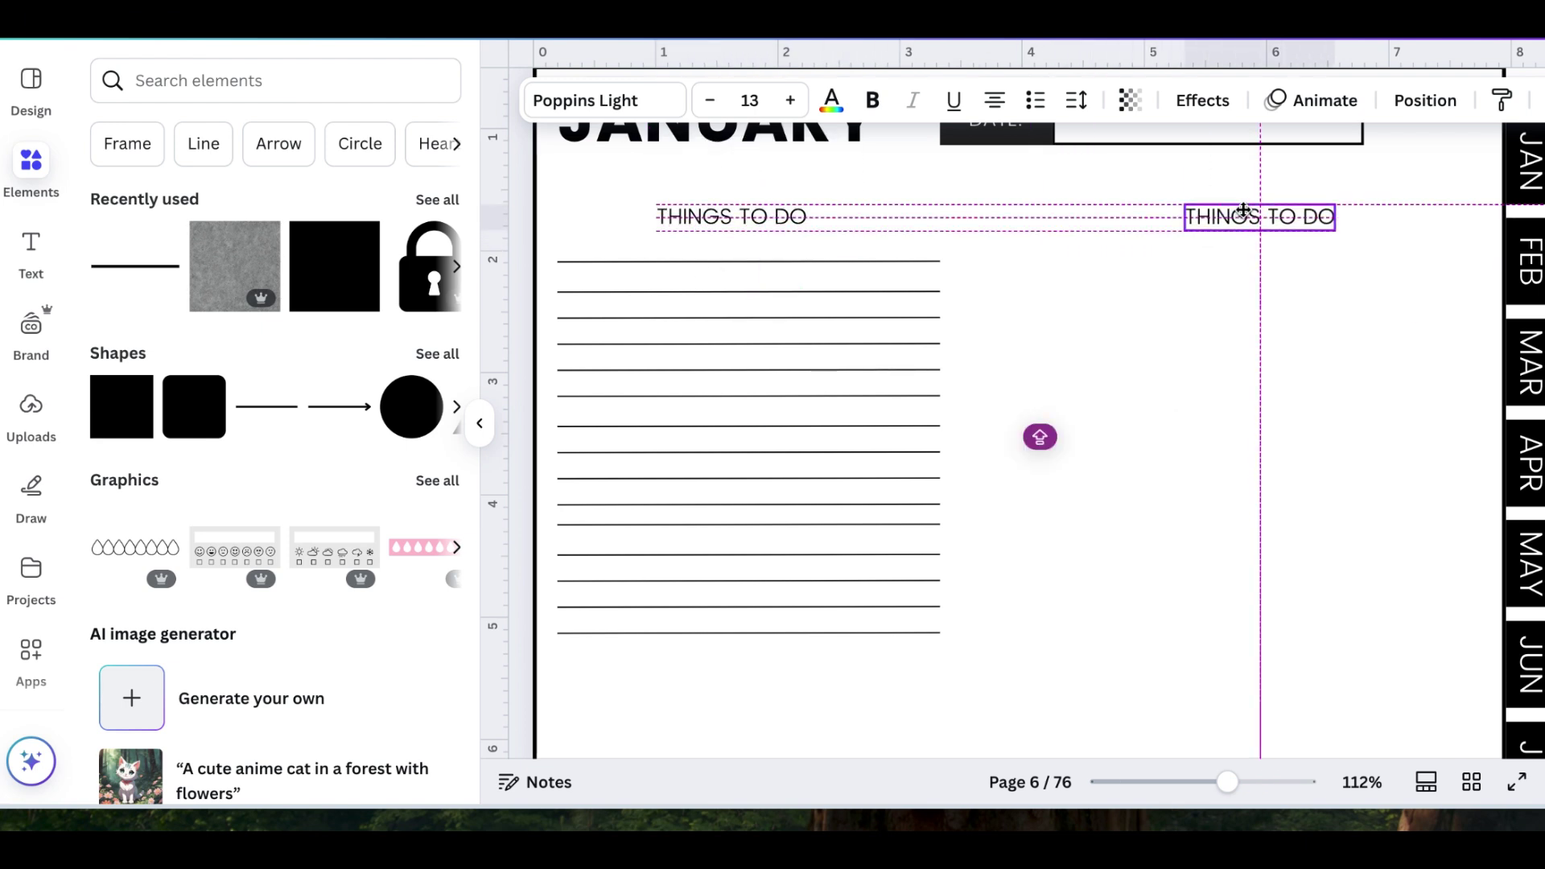
Retype the copied heading as AFFIRMATION OF THE DAY.
double_click(1243, 210)
key("ctrl+a")
type("DAILY AF")
key("BackSpace")
key("BackSpace")
key("BackSpace")
key("BackSpace")
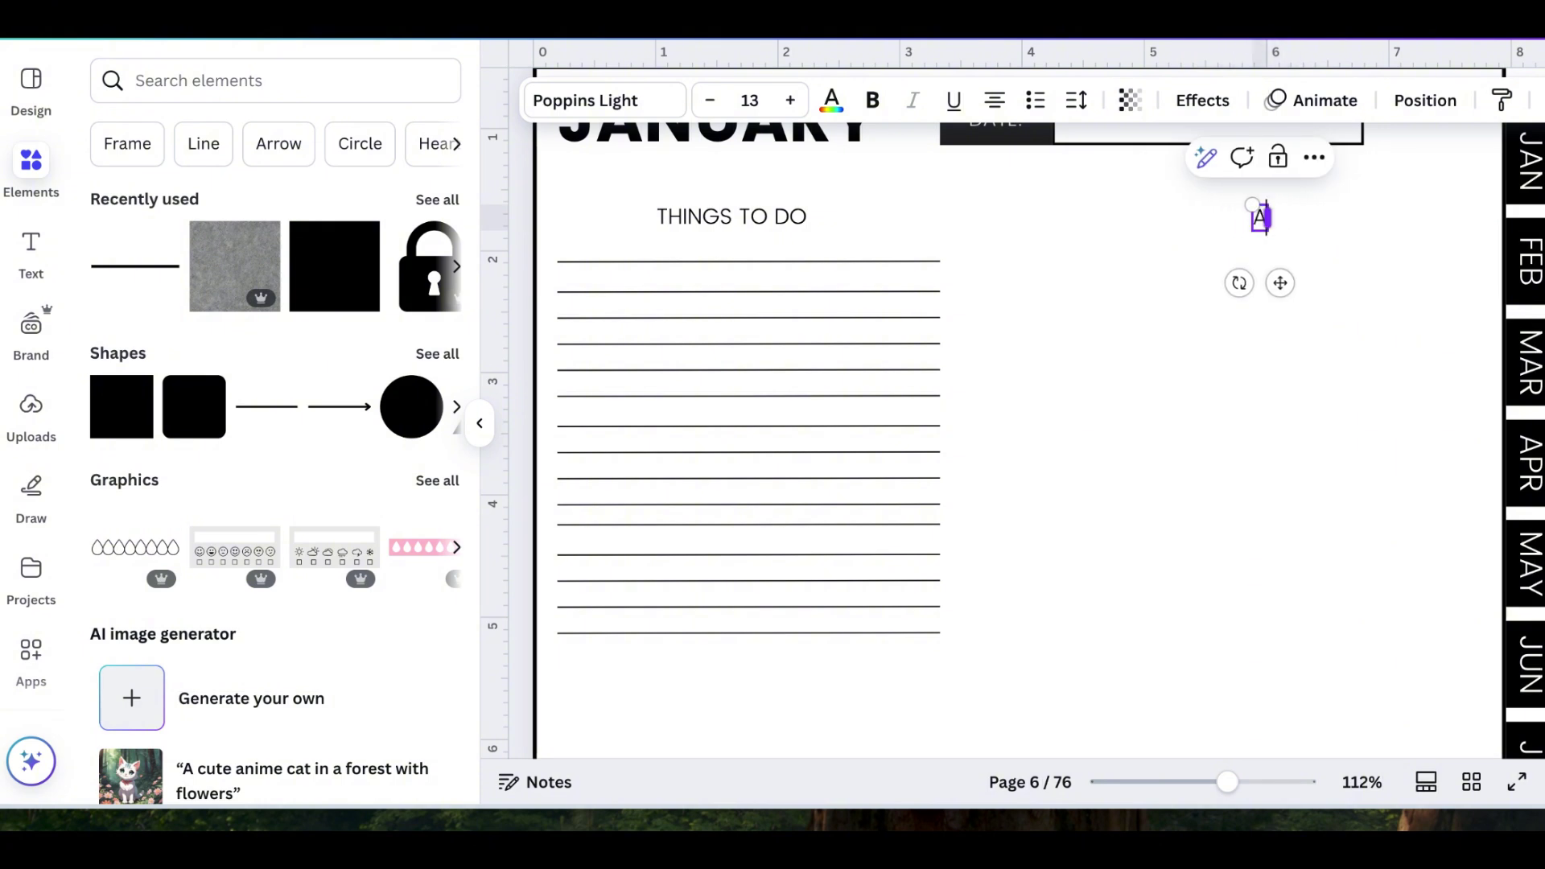
type("AFFIRMATION OF THE DAY")
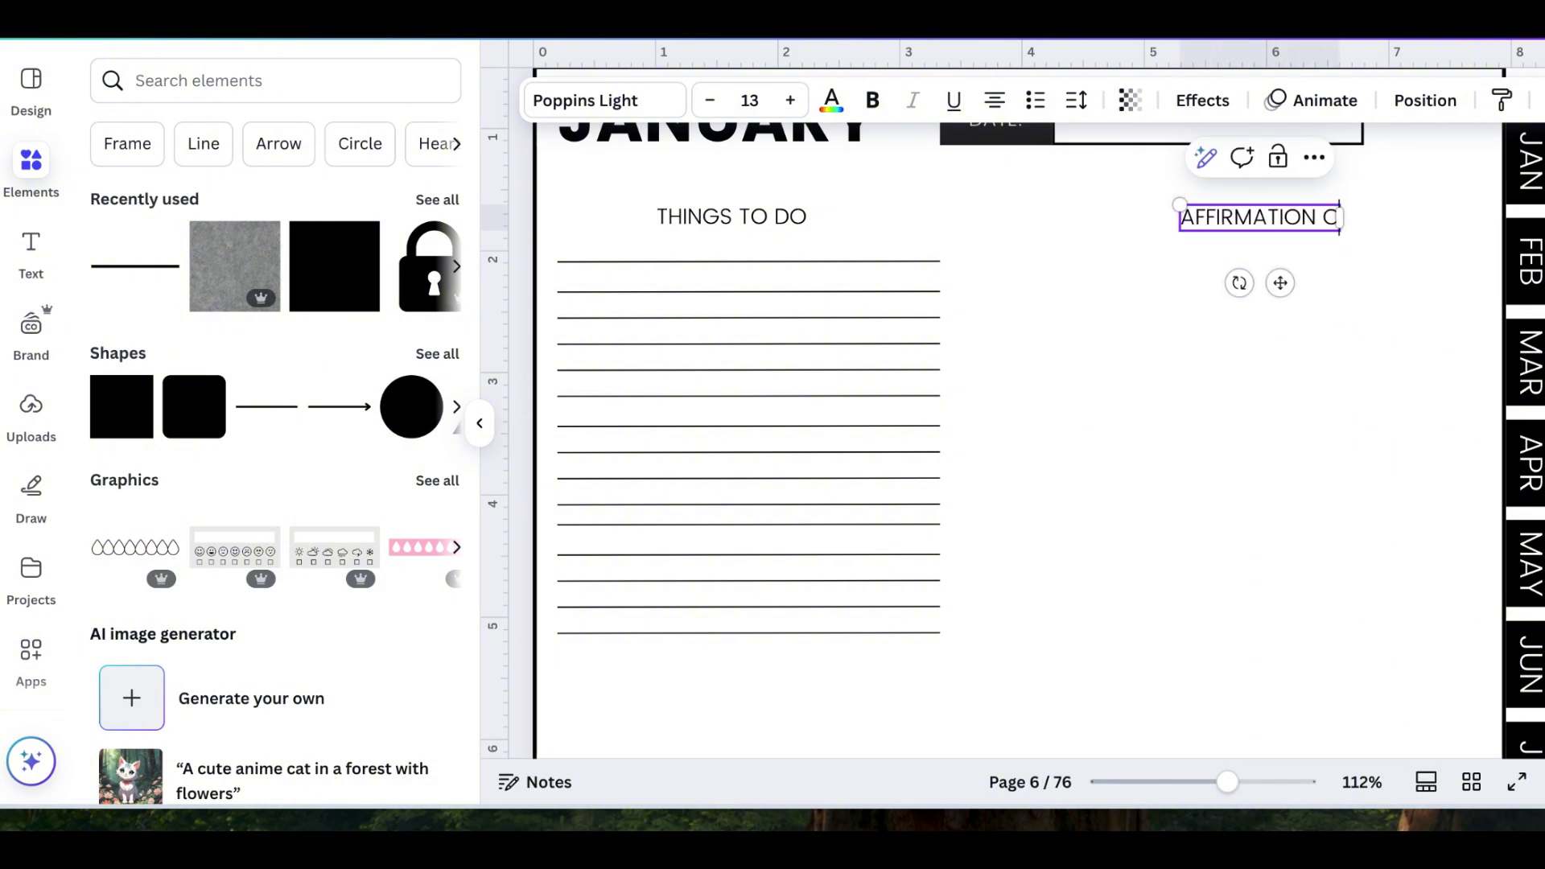
left_click(1096, 332)
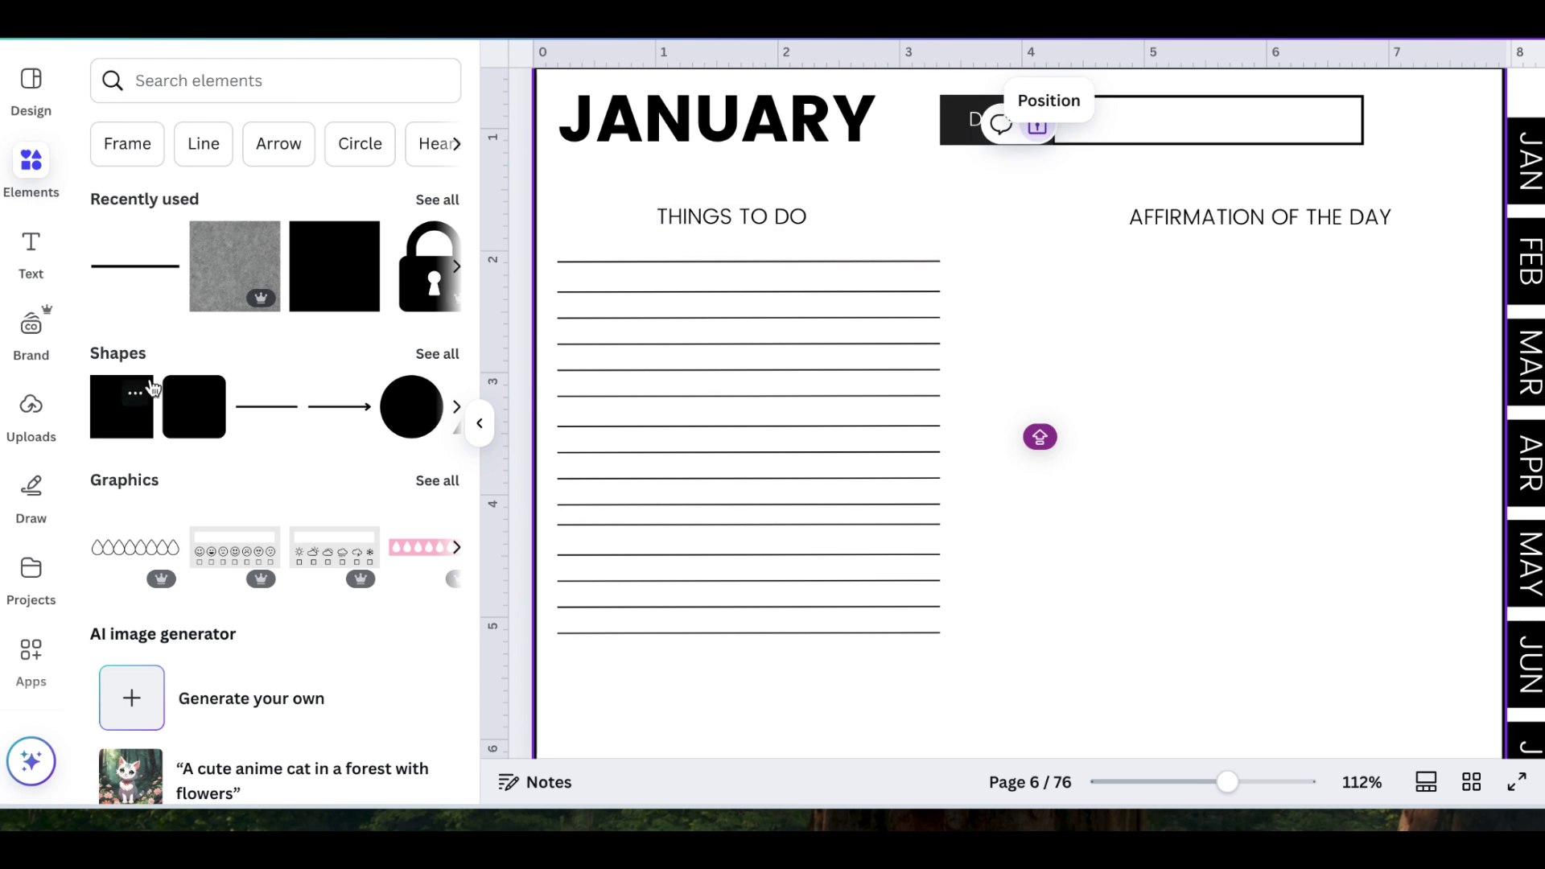
Add a white bar with a thin border beneath the affirmation heading, spanning the right column.
left_click(117, 432)
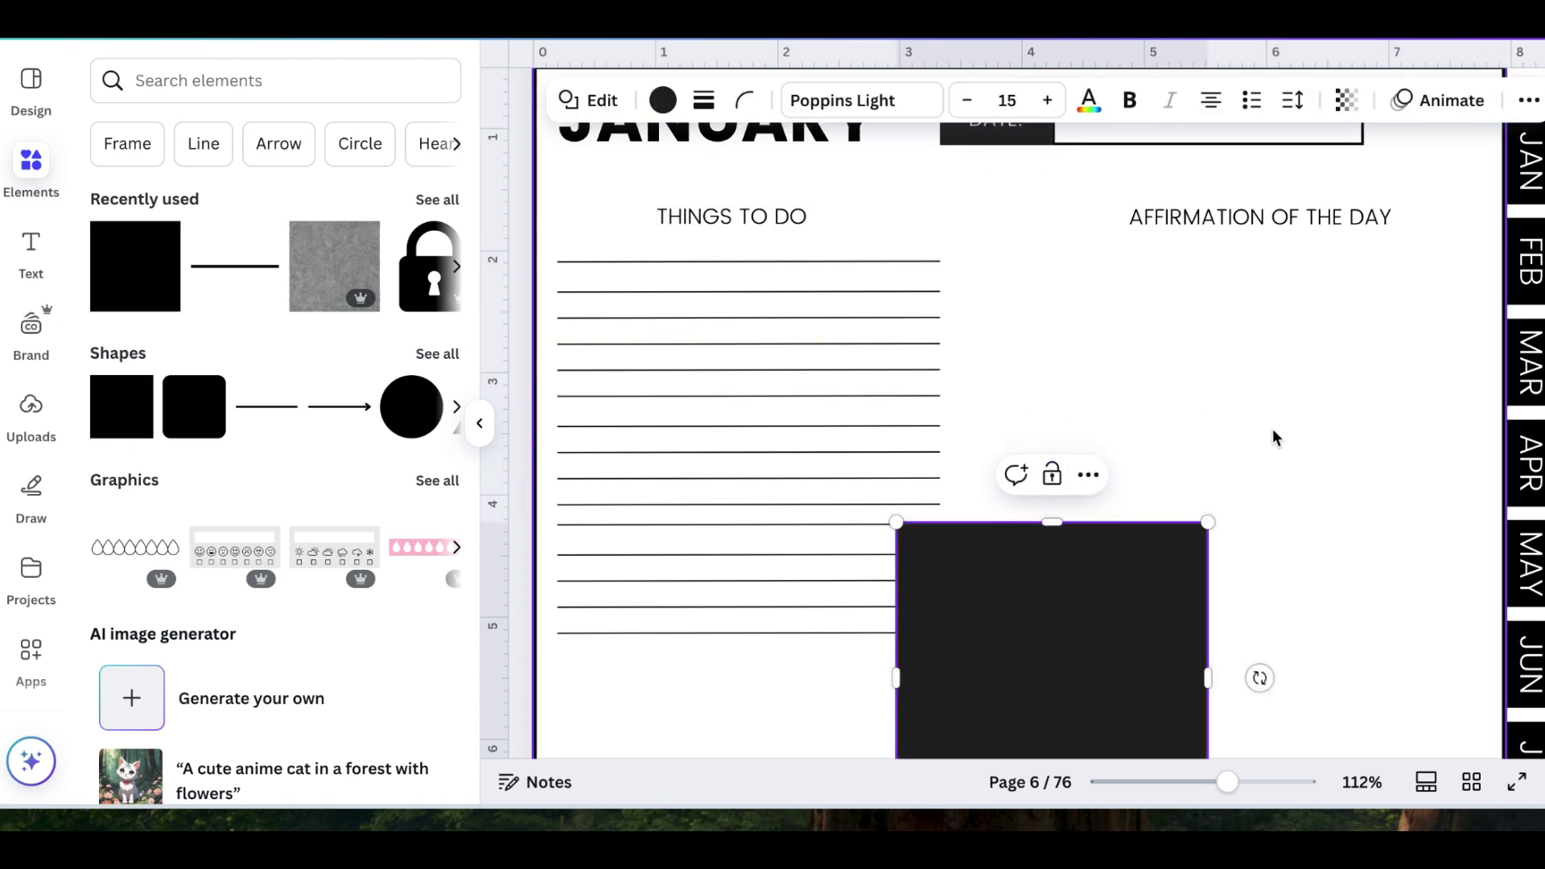
left_click_drag(1156, 596, 1187, 369)
left_click_drag(1139, 567, 1149, 337)
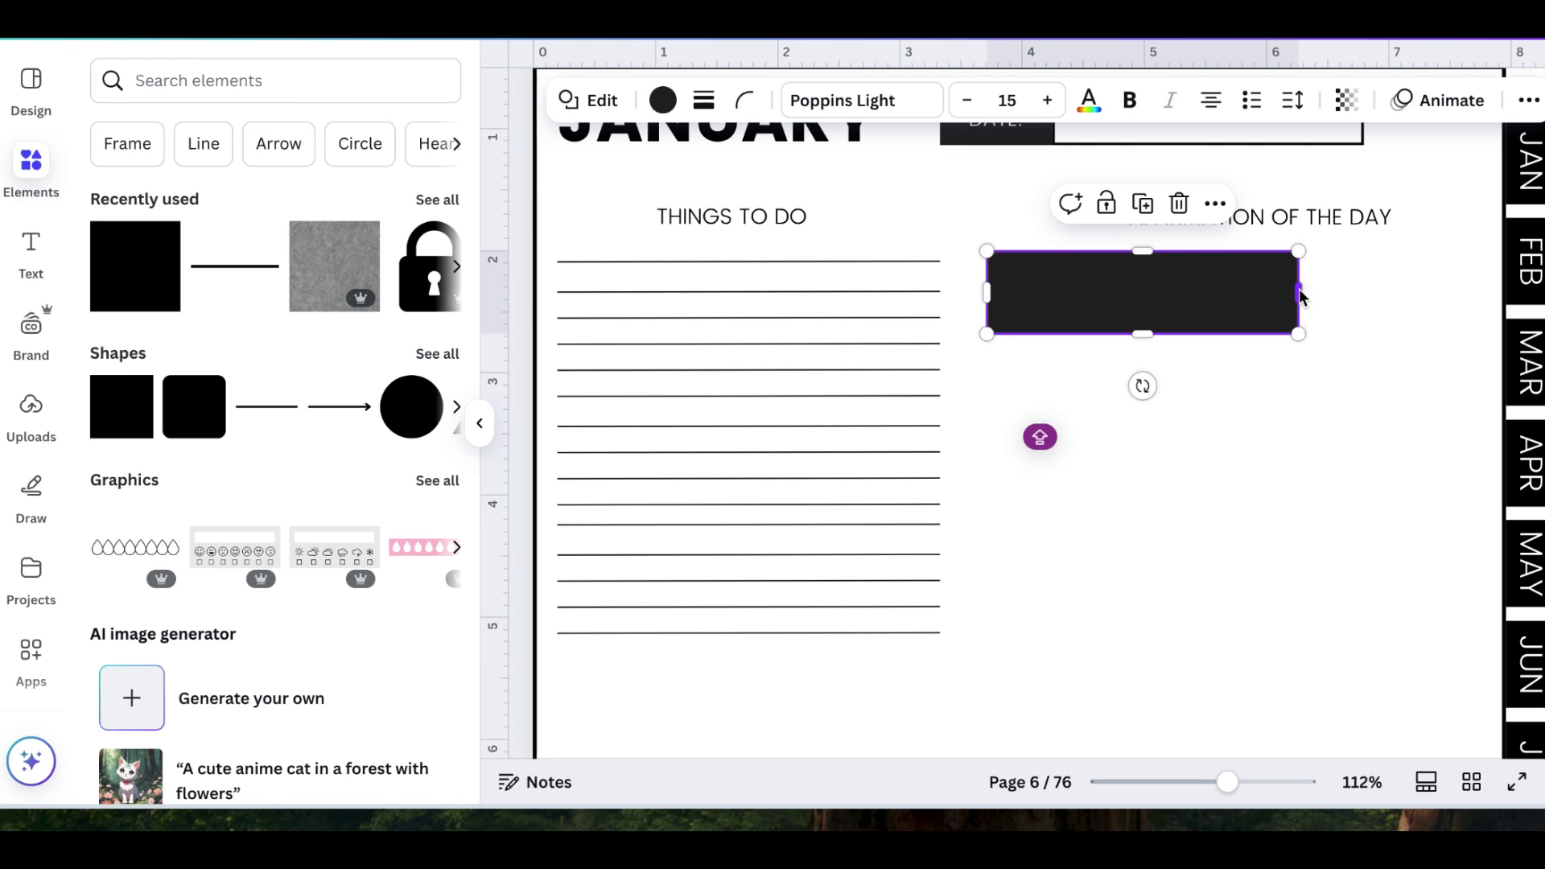
left_click_drag(1300, 289, 1473, 293)
left_click(1017, 322)
left_click_drag(987, 292, 1033, 292)
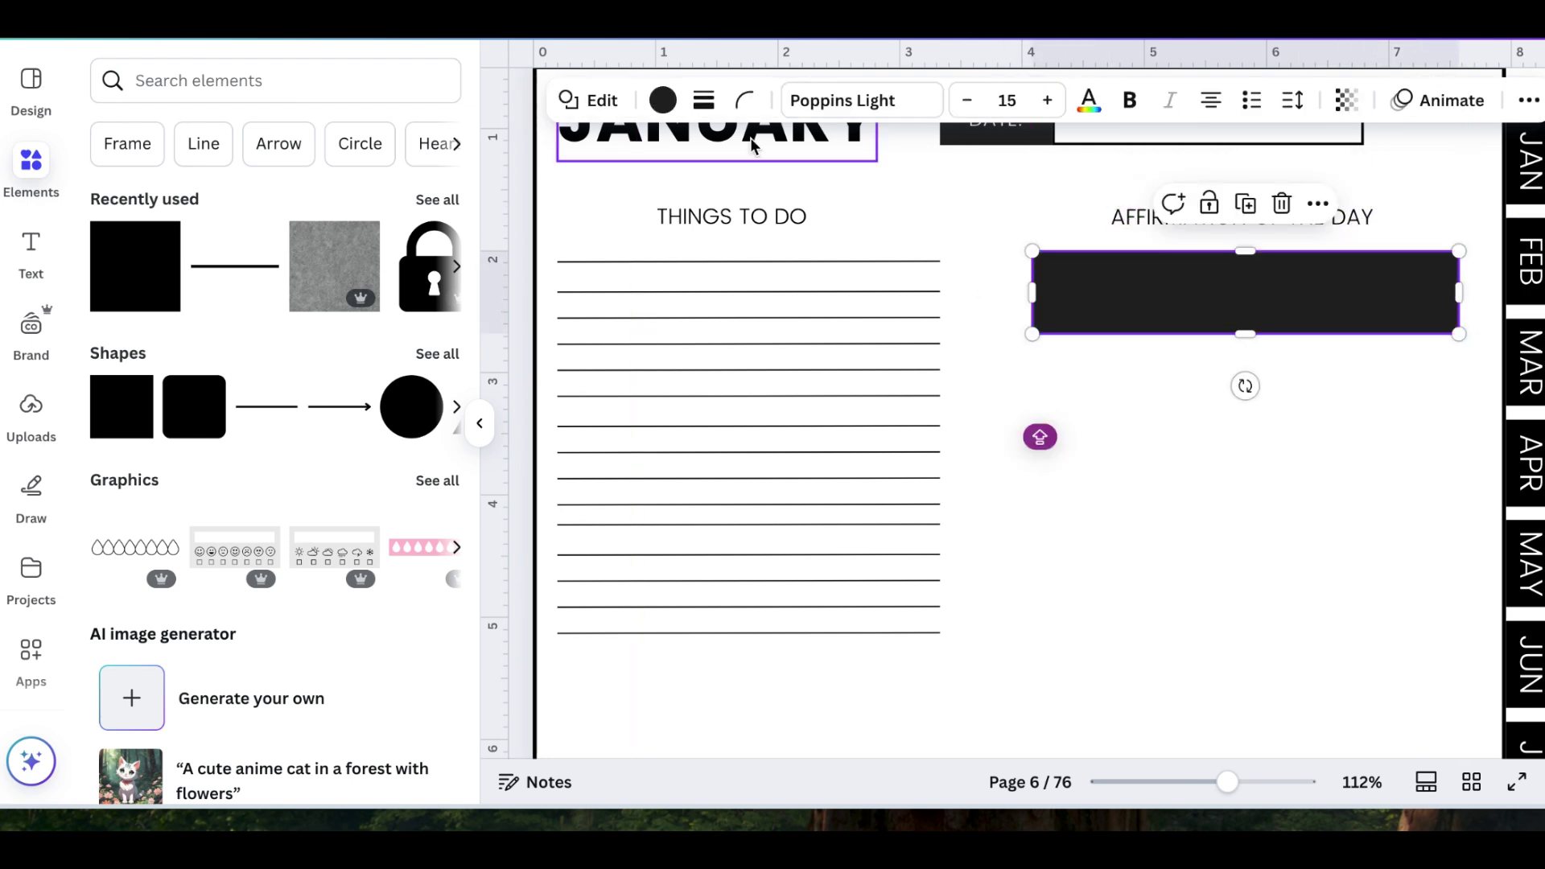
left_click(642, 100)
left_click(433, 529)
left_click(724, 100)
Duplicate the AFFIRMATION OF THE DAY heading and move the copy below the box.
left_click(1242, 217)
key("ctrl+d")
left_click_drag(1259, 243, 1251, 467)
Retype the copy as MEAL PLAN and place widened copies of the ruled lines under it.
double_click(1255, 417)
type("MEAL PLAN")
left_click_drag(959, 246, 896, 354)
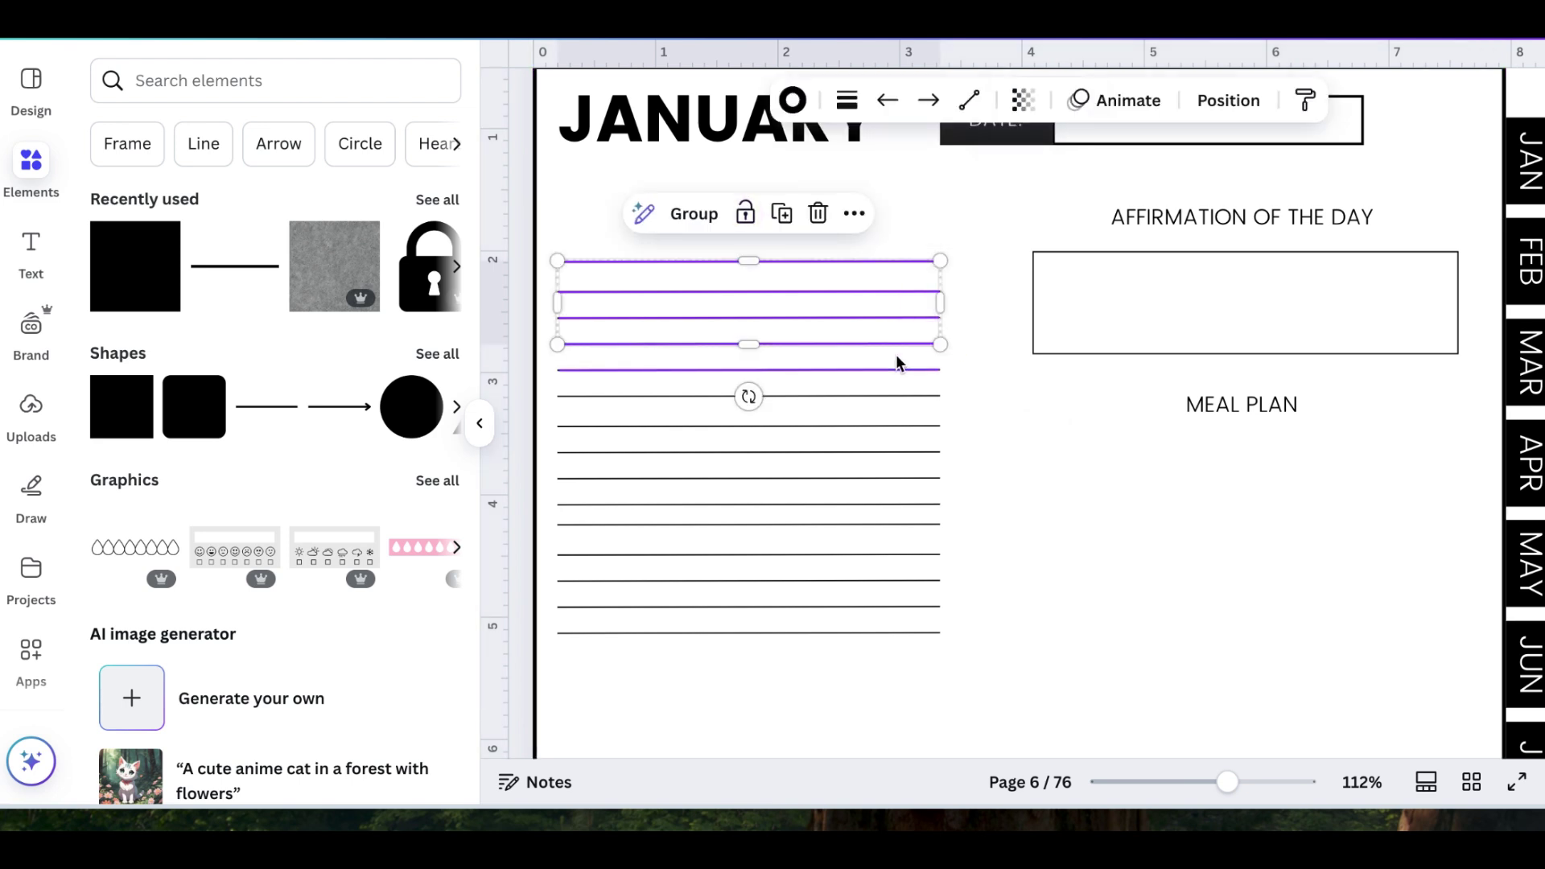
key("ctrl+d")
left_click_drag(931, 375, 1205, 511)
left_click_drag(1417, 490, 1459, 489)
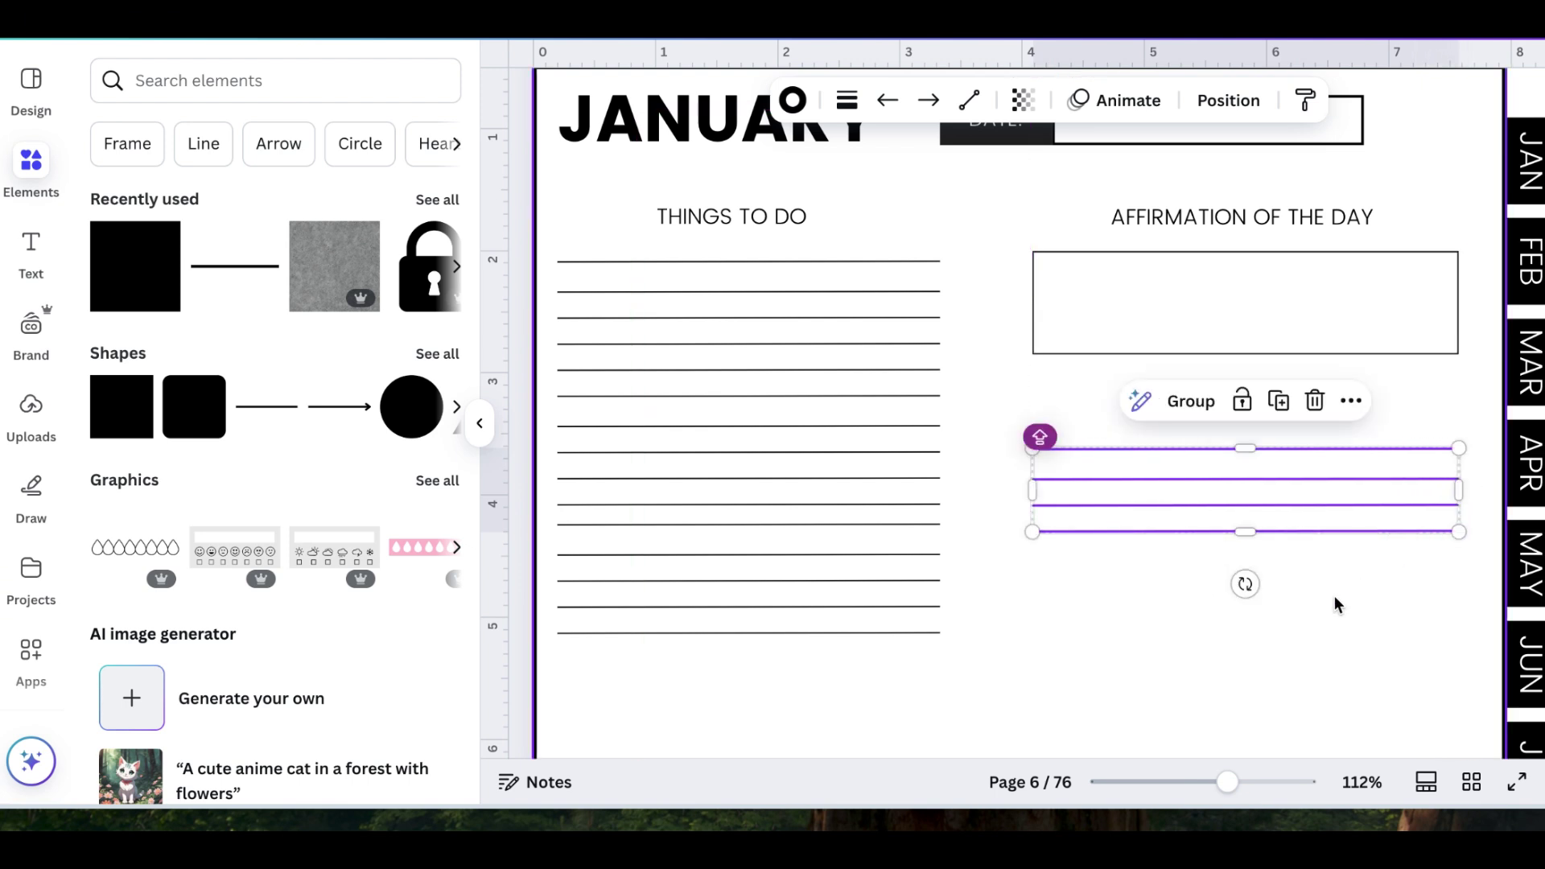
left_click(1337, 606)
left_click_drag(1263, 412, 1272, 411)
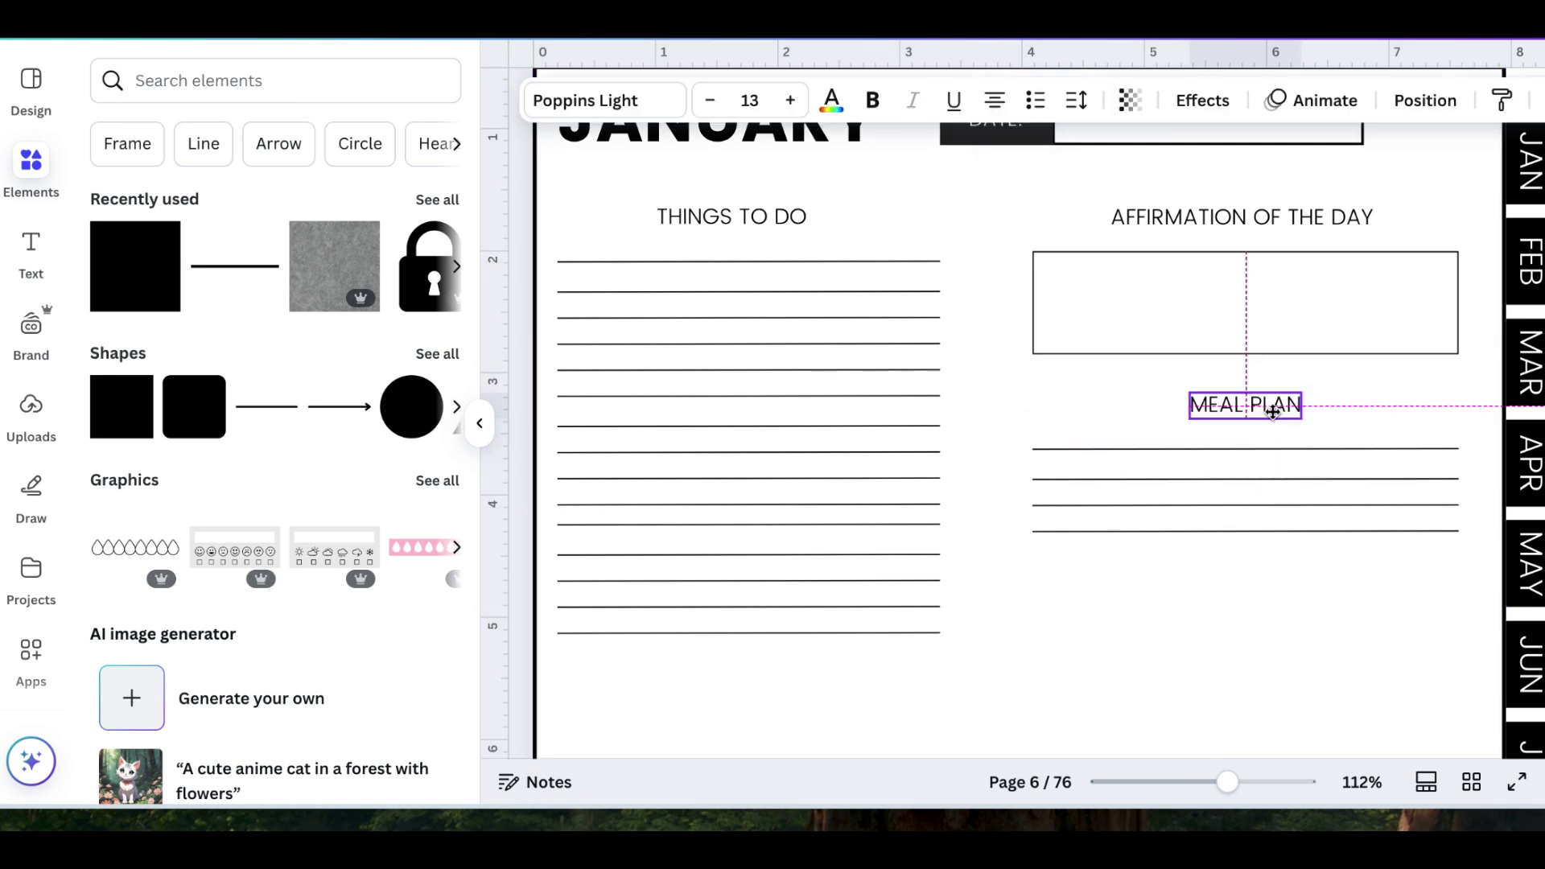
Label the meal lines B:, L:, D: and S: with body text.
scroll(1272, 411, "down", 1)
left_click(31, 254)
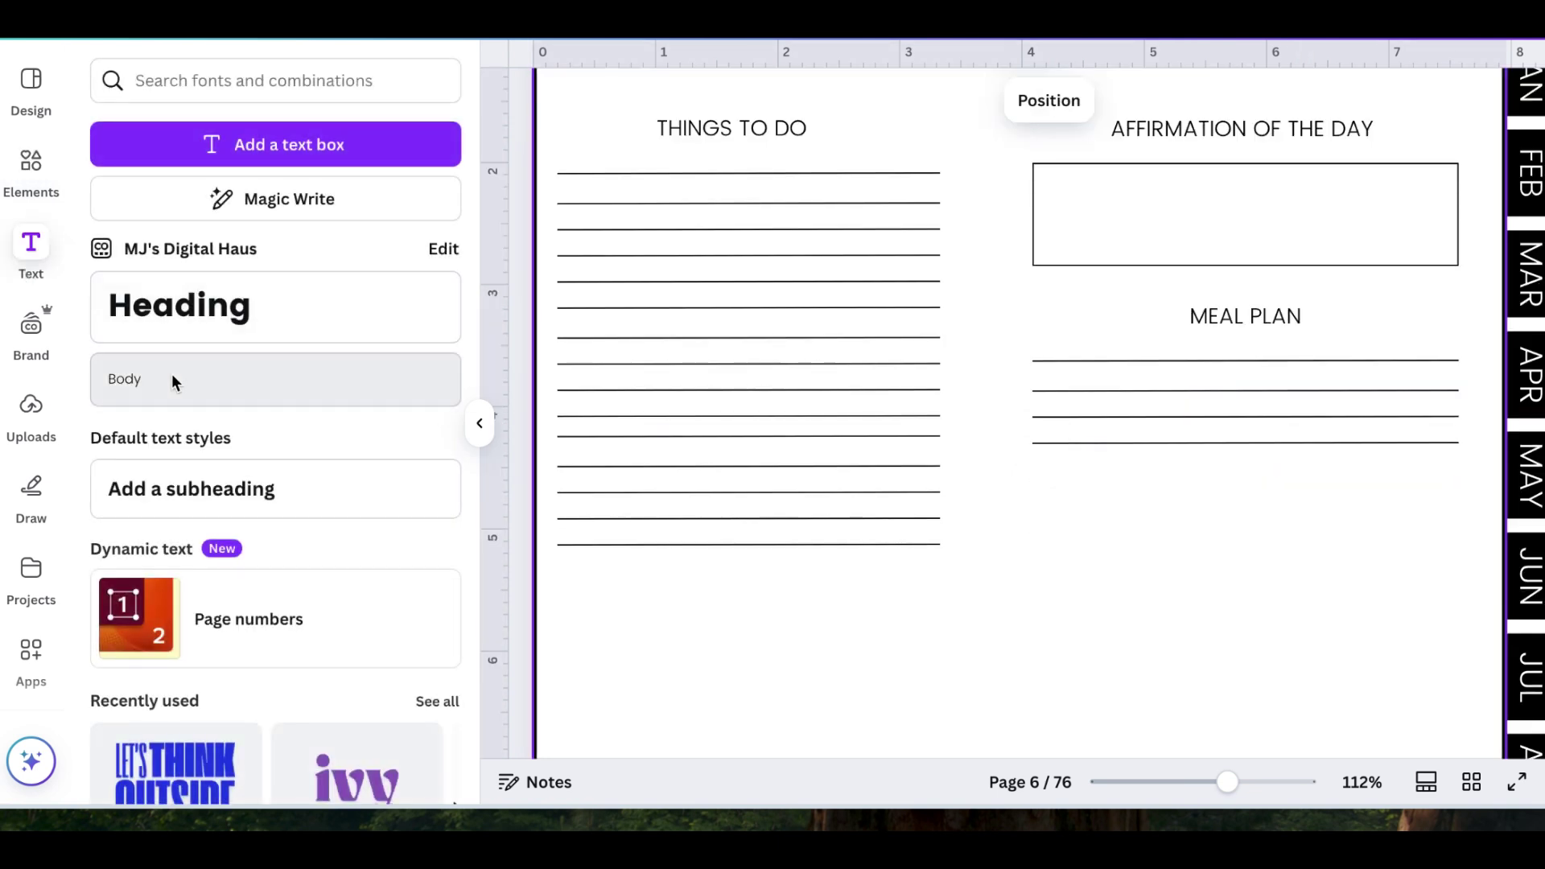
left_click(173, 380)
type("B")
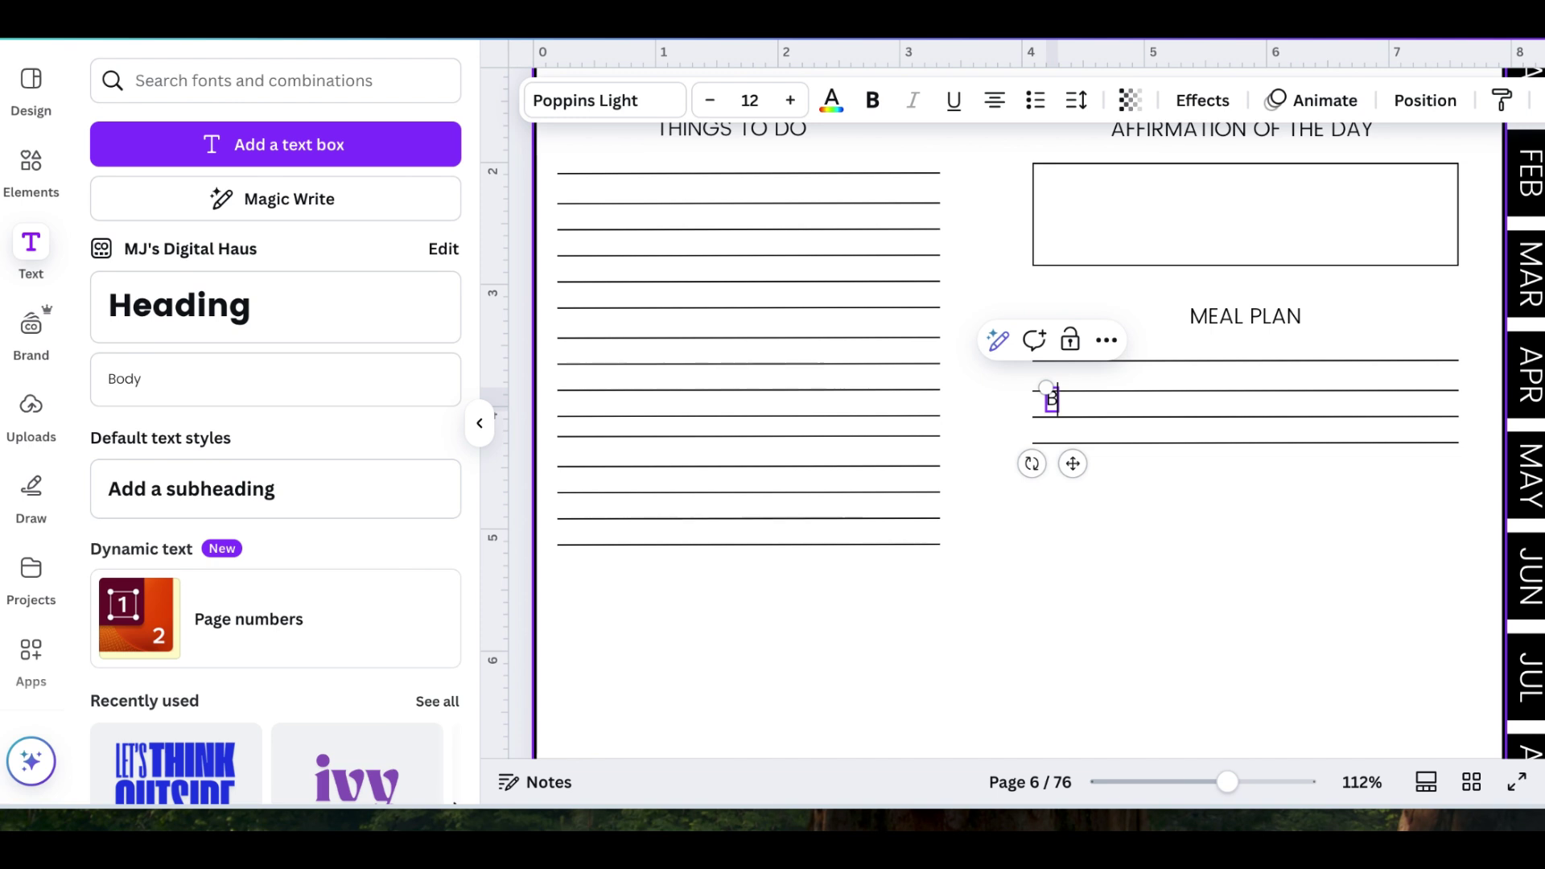
type(":")
left_click_drag(1075, 466, 1064, 498)
key("ctrl+d")
left_click(1256, 523)
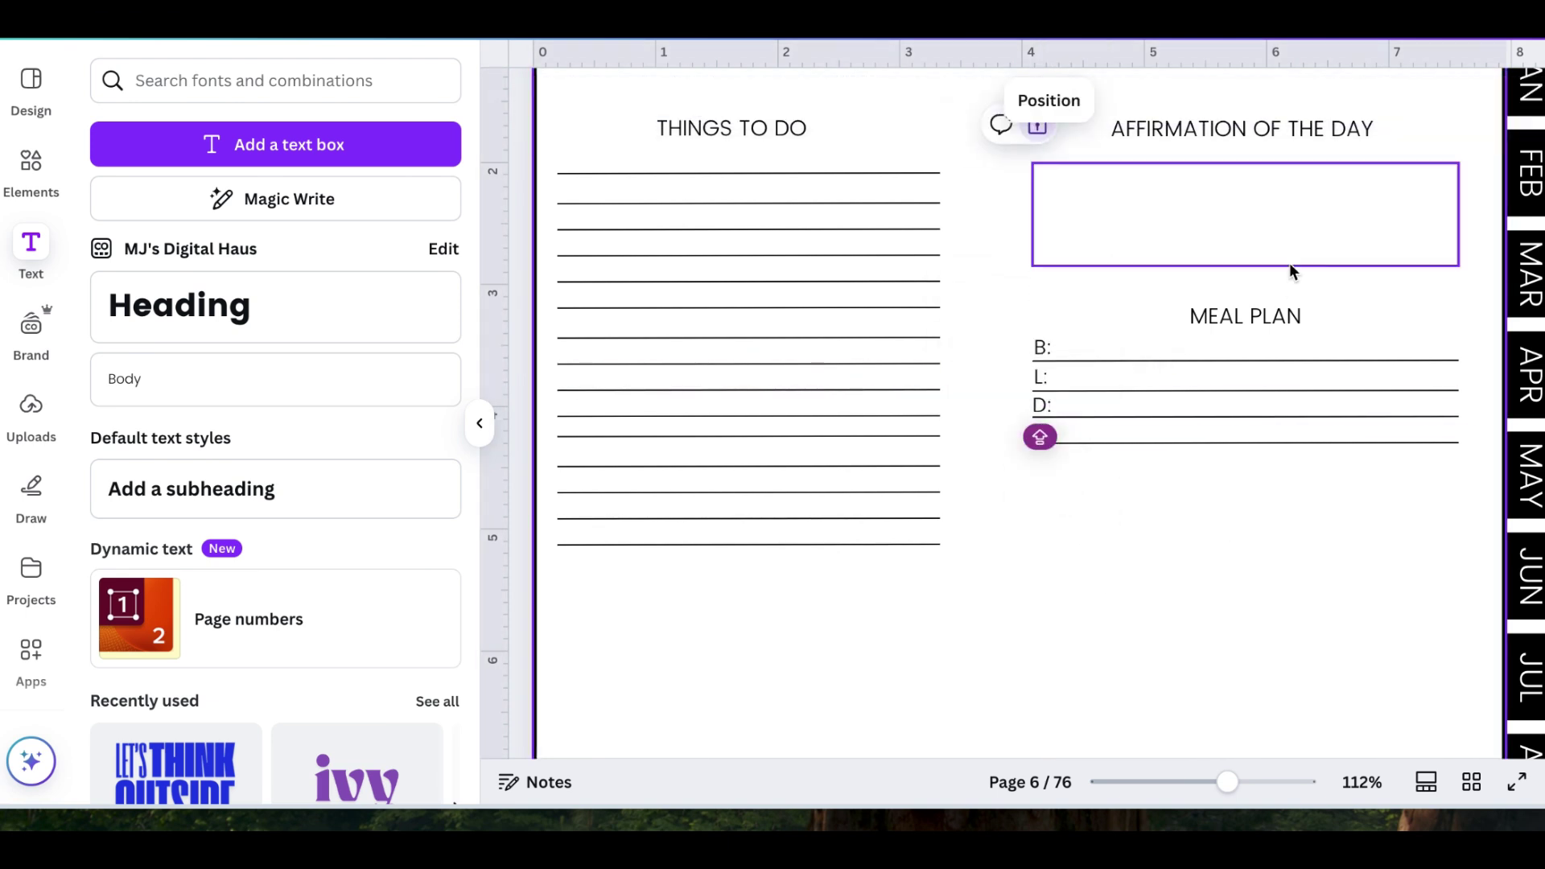
Duplicate the MEAL PLAN heading below the lines and retype it as WATER TRACKER.
left_click(1264, 314)
key("ctrl+d")
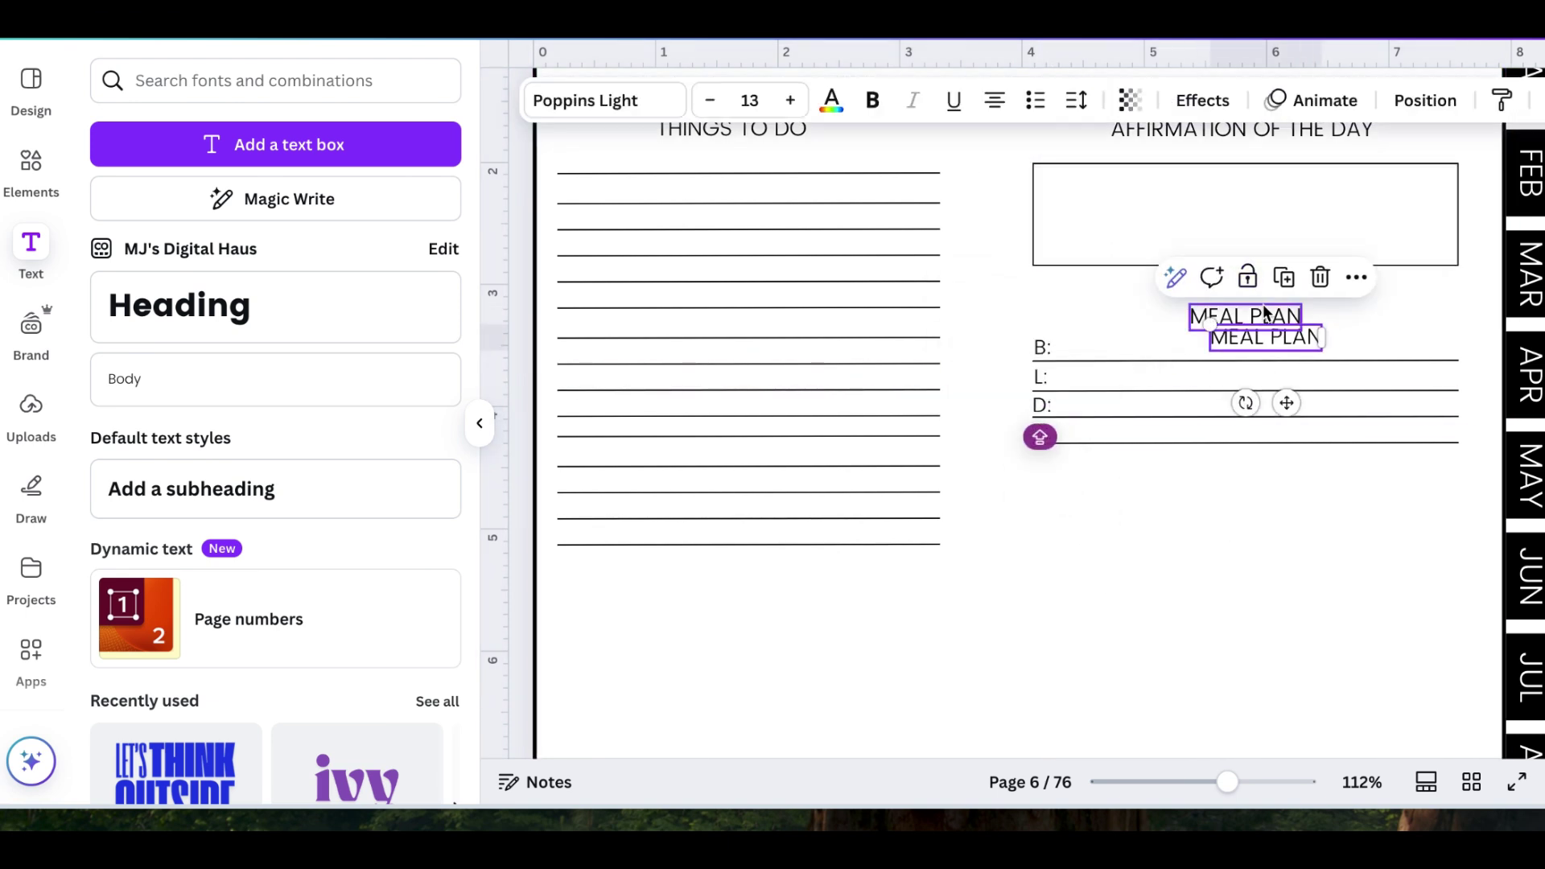
left_click_drag(1282, 400, 1263, 548)
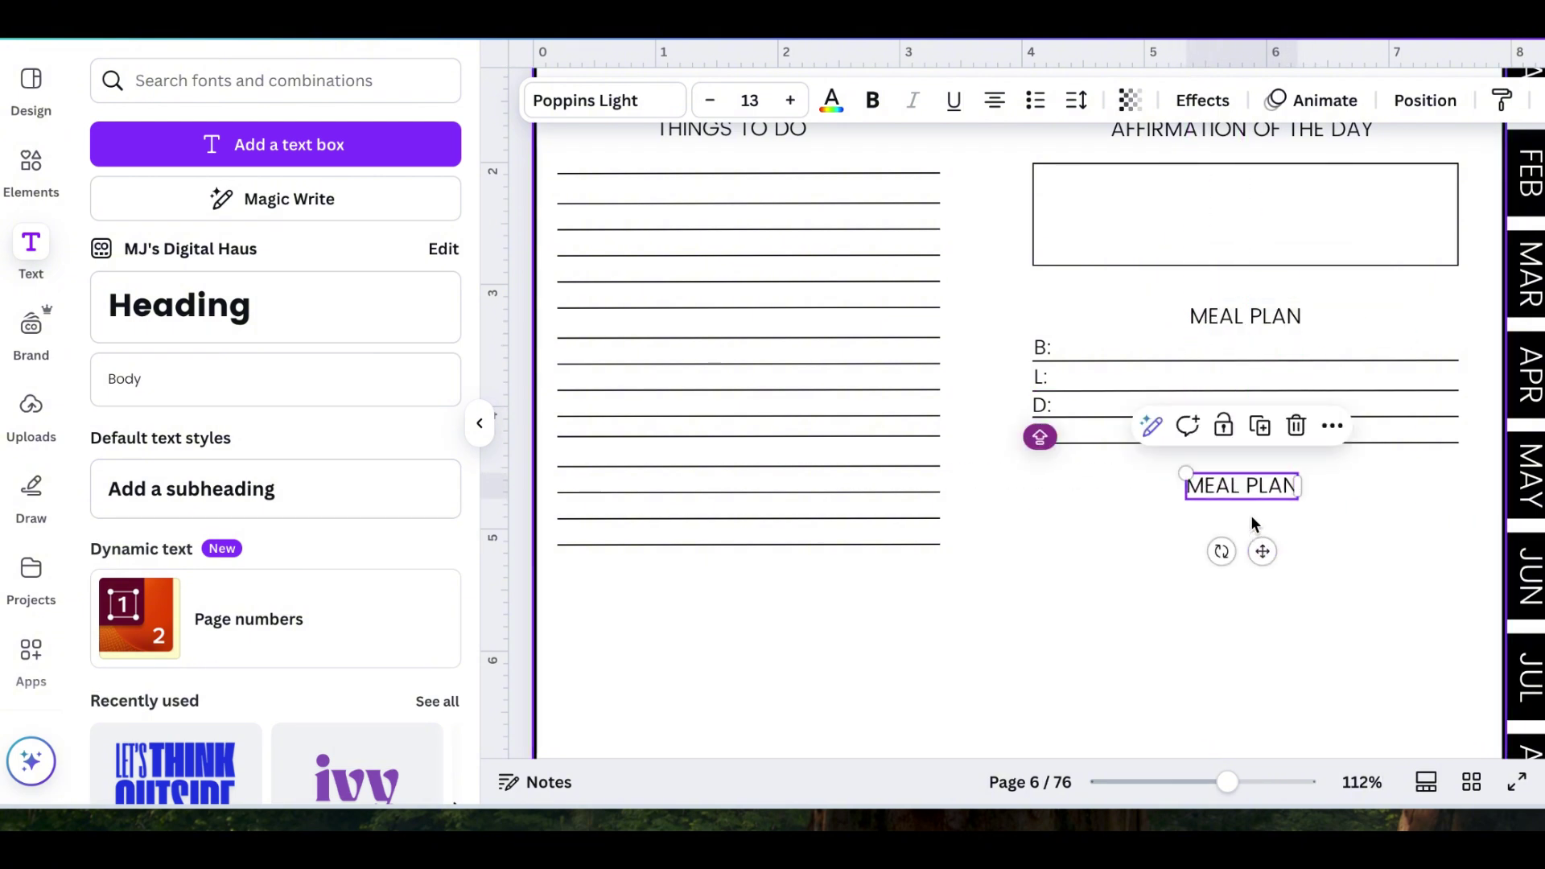
double_click(1248, 487)
type("WATER TRACKER")
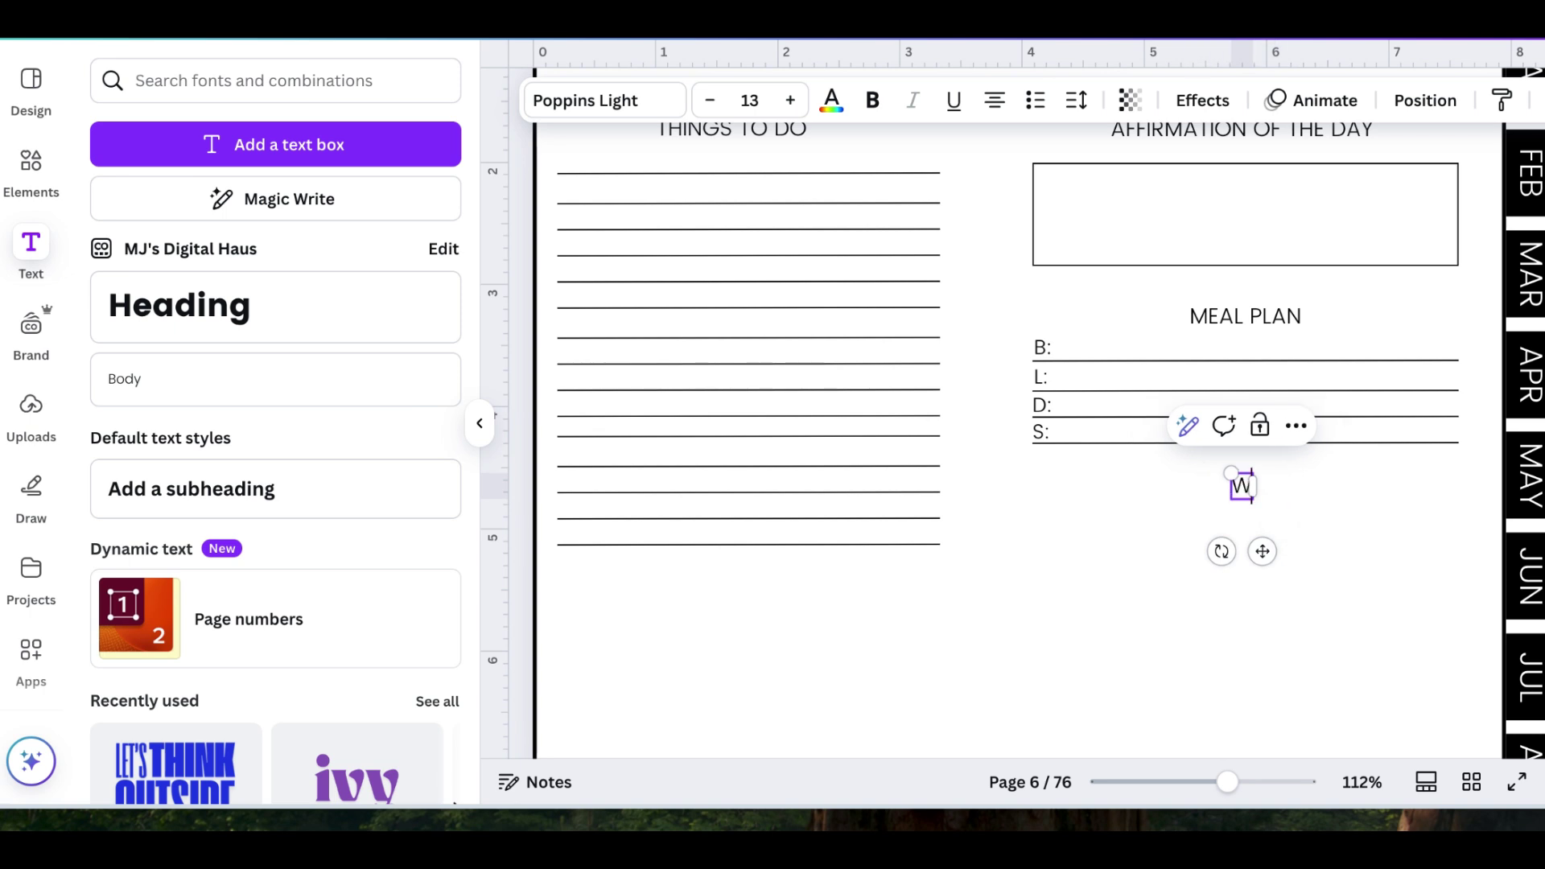
left_click(31, 169)
Search 'water tracker' and place a shrunken row of eight water-drop outlines under WATER TRACKER.
type("water TRACKER")
key("Return")
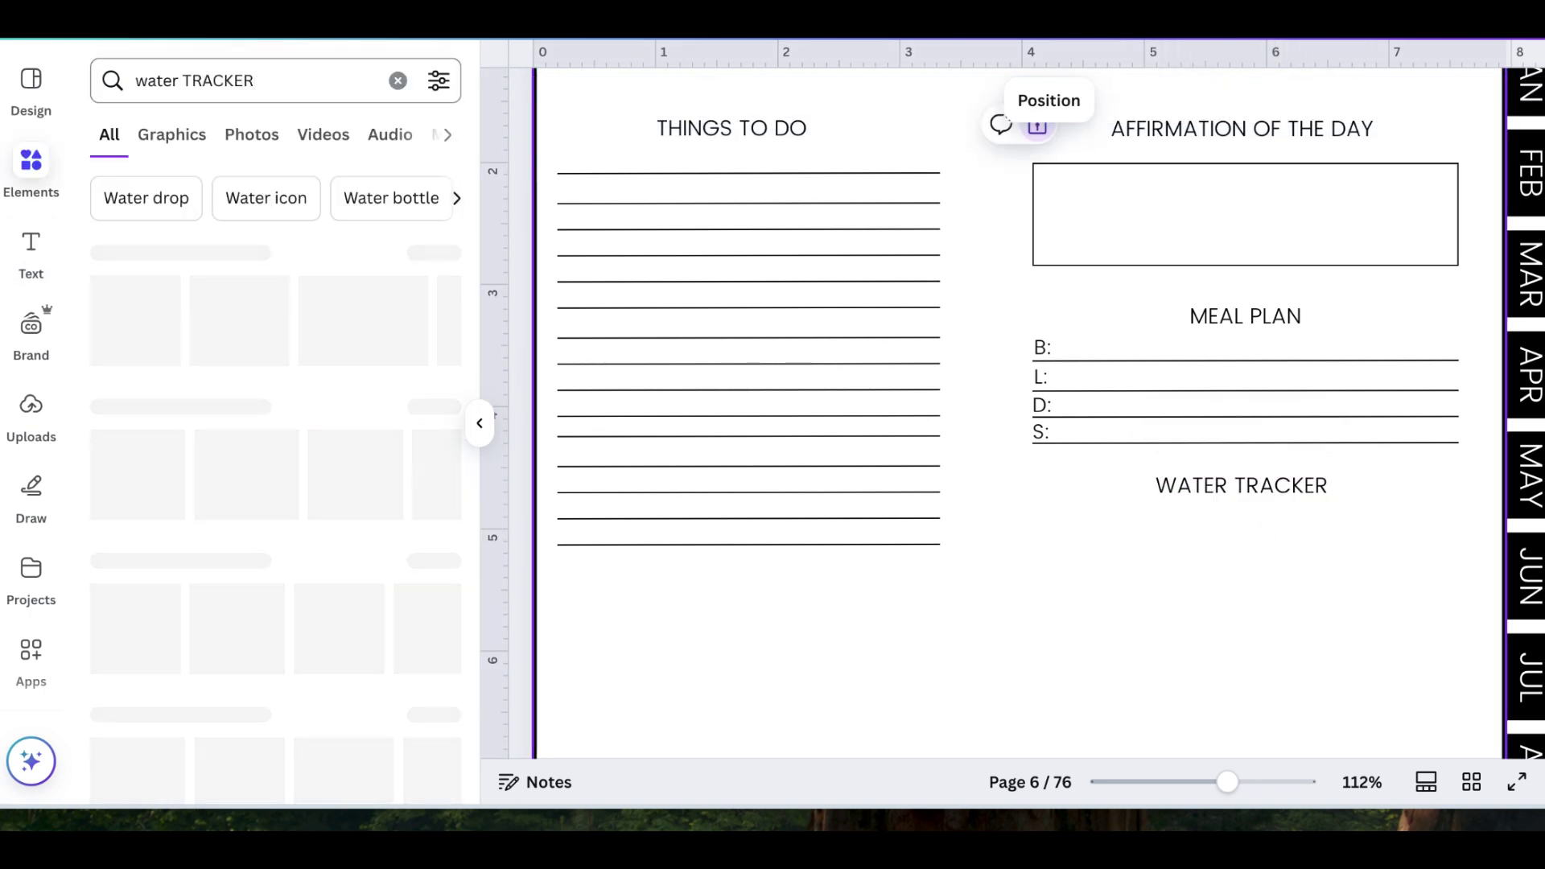
scroll(321, 306, "right", 3)
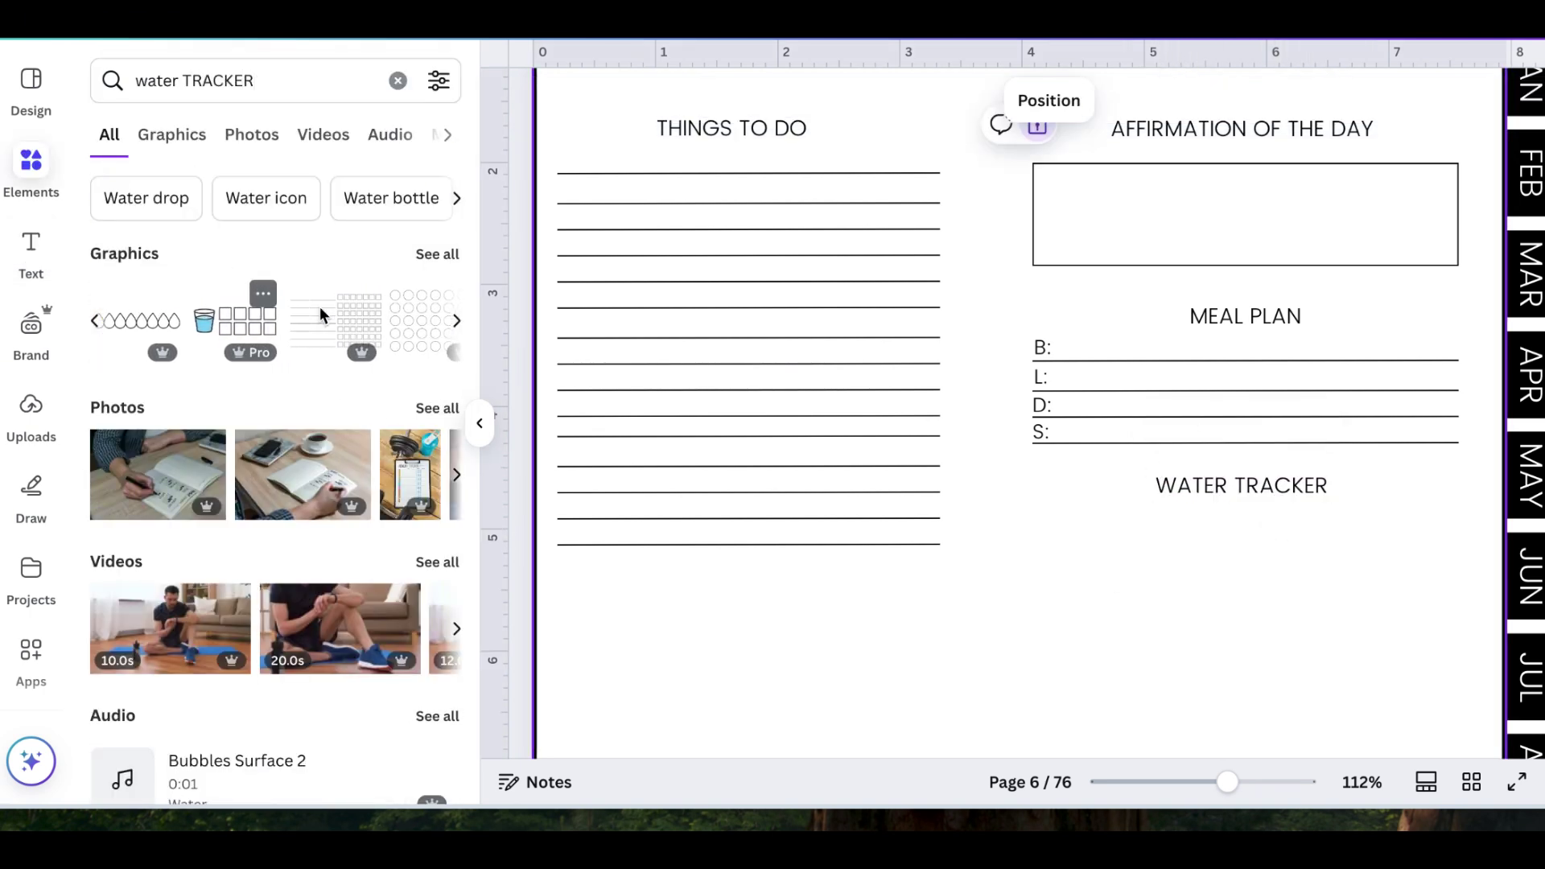
left_click(124, 332)
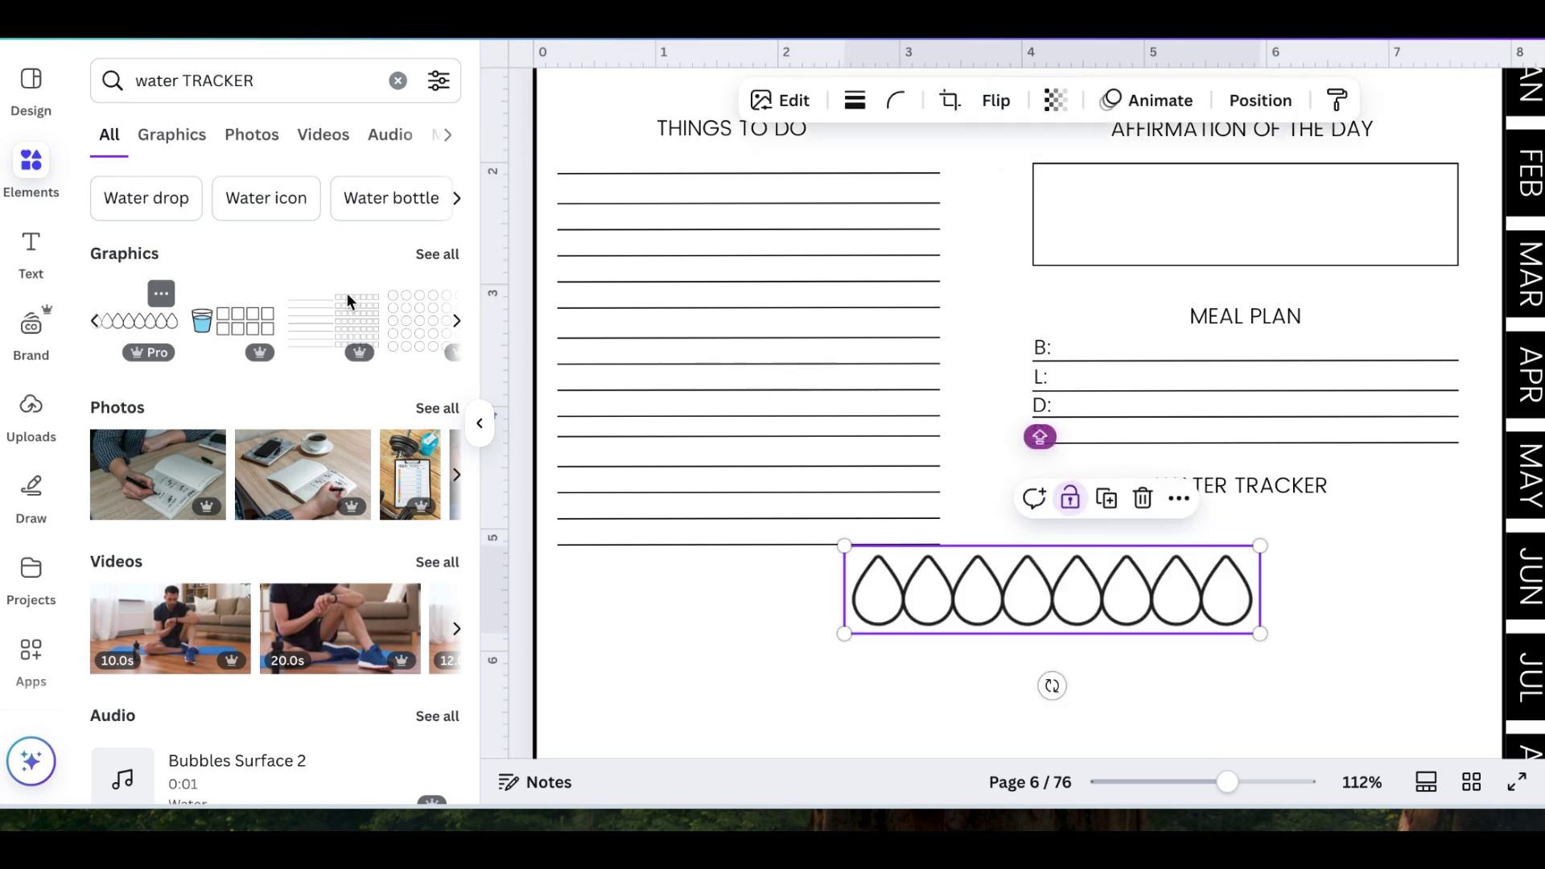
left_click_drag(847, 640, 976, 603)
left_click_drag(1134, 655, 1256, 624)
left_click(1308, 672)
scroll(1309, 673, "down", 2)
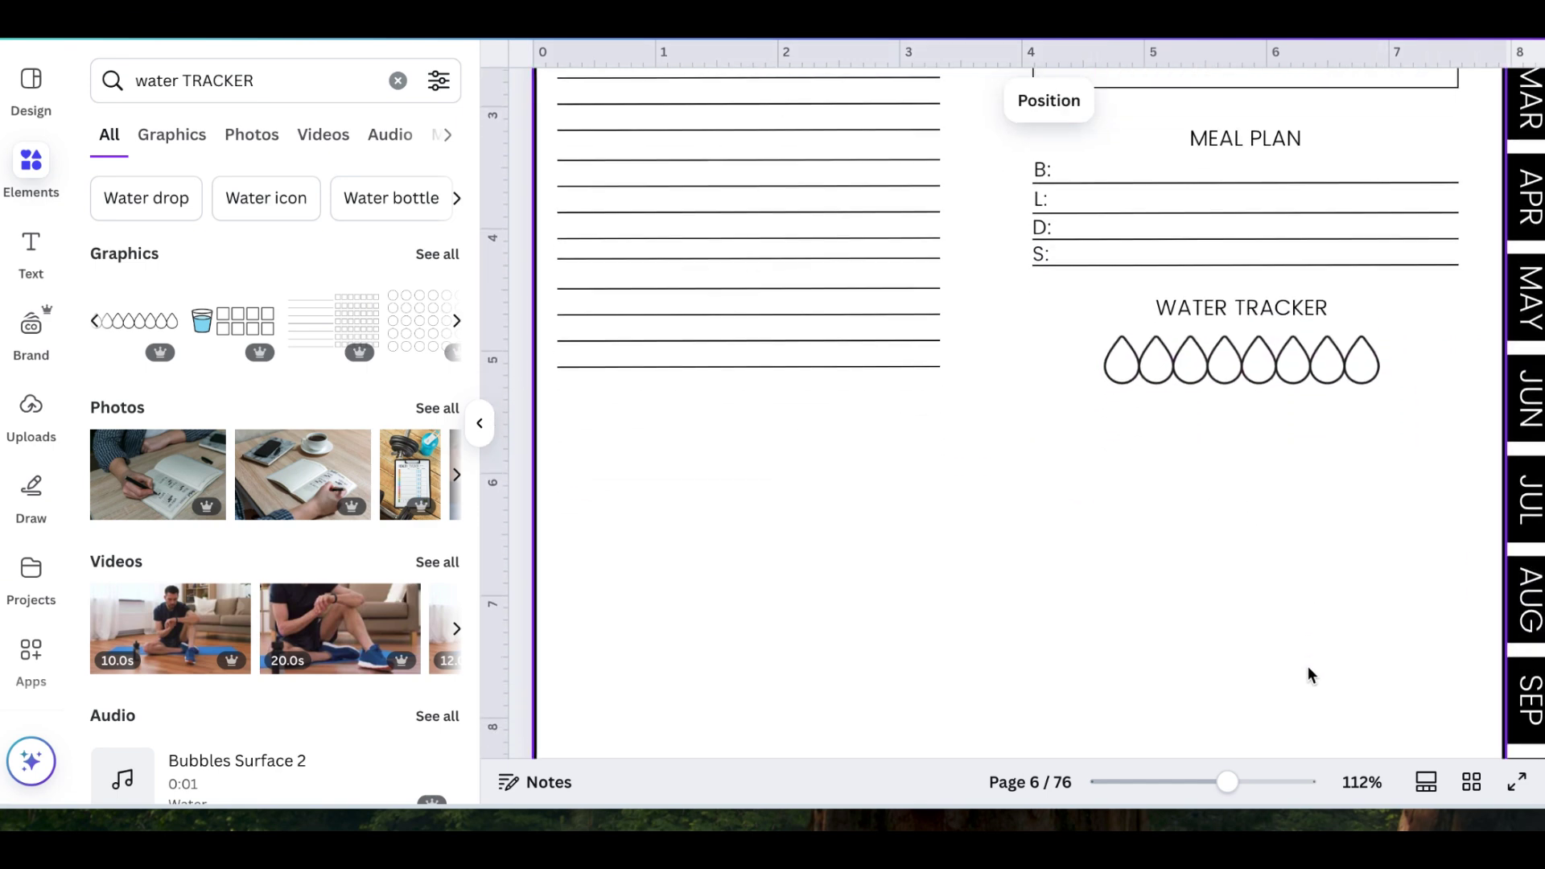
scroll(1260, 592, "up", 2)
left_click_drag(1227, 782, 1205, 781)
scroll(1094, 641, "down", 3)
scroll(1094, 641, "down", 2)
scroll(1094, 641, "up", 2)
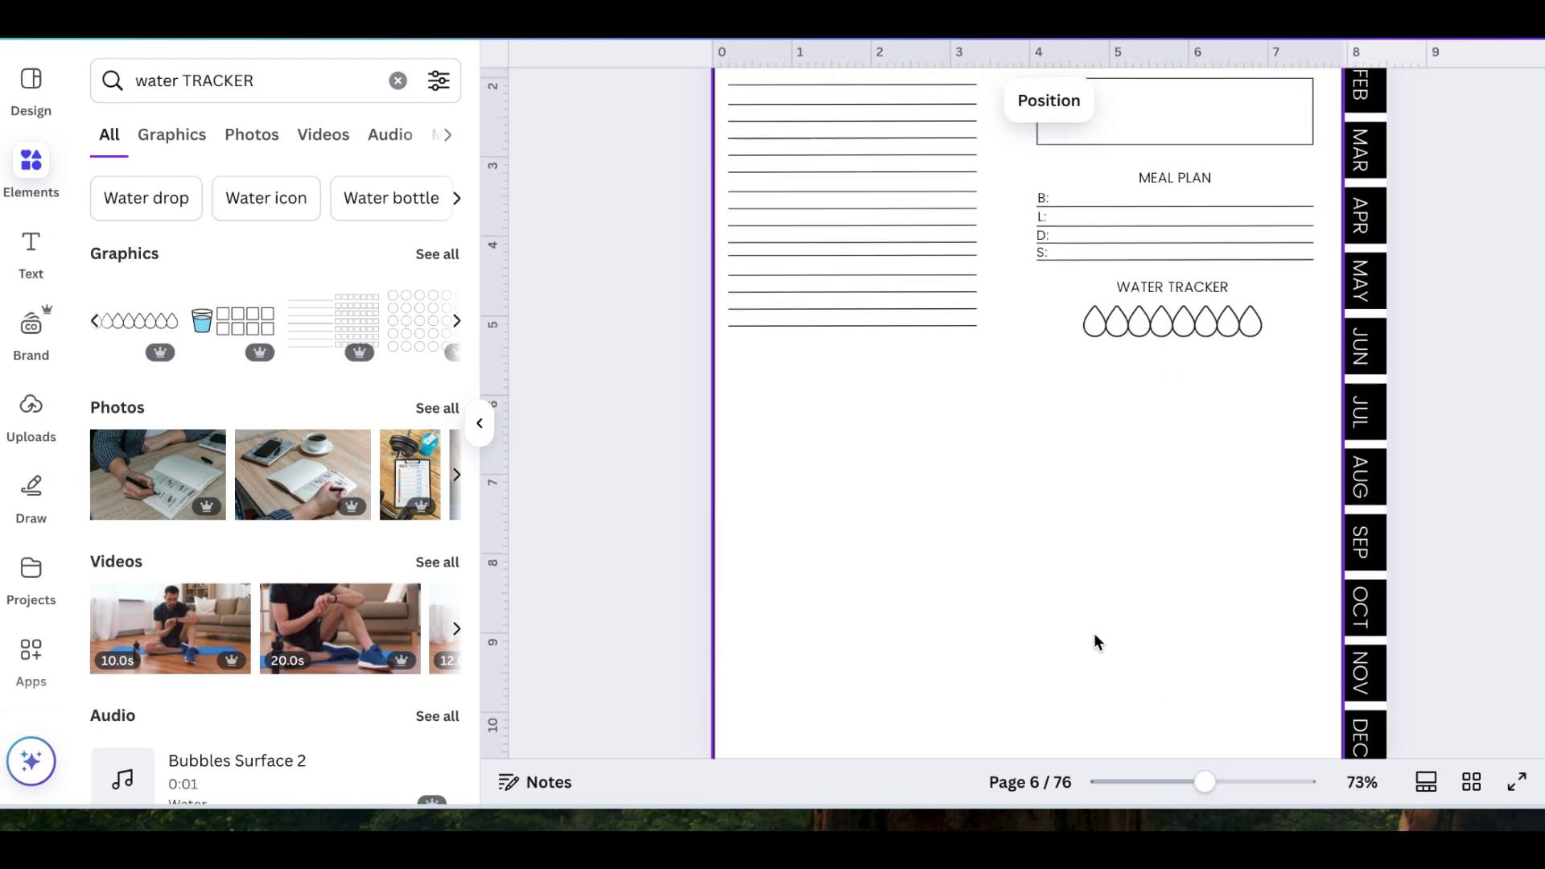
scroll(1088, 643, "up", 2)
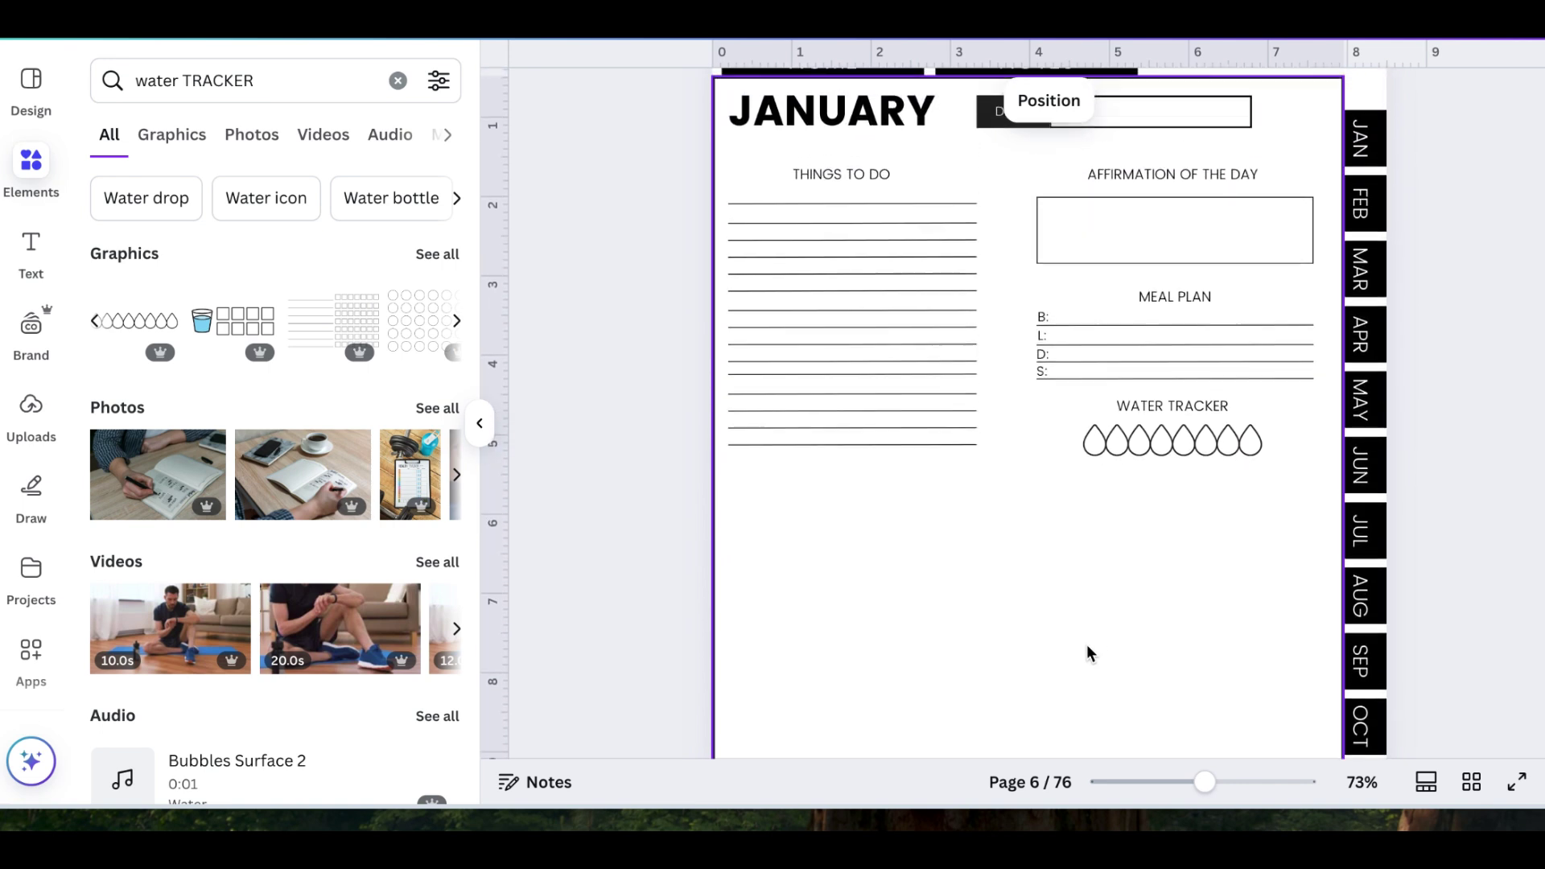
scroll(1088, 654, "up", 1)
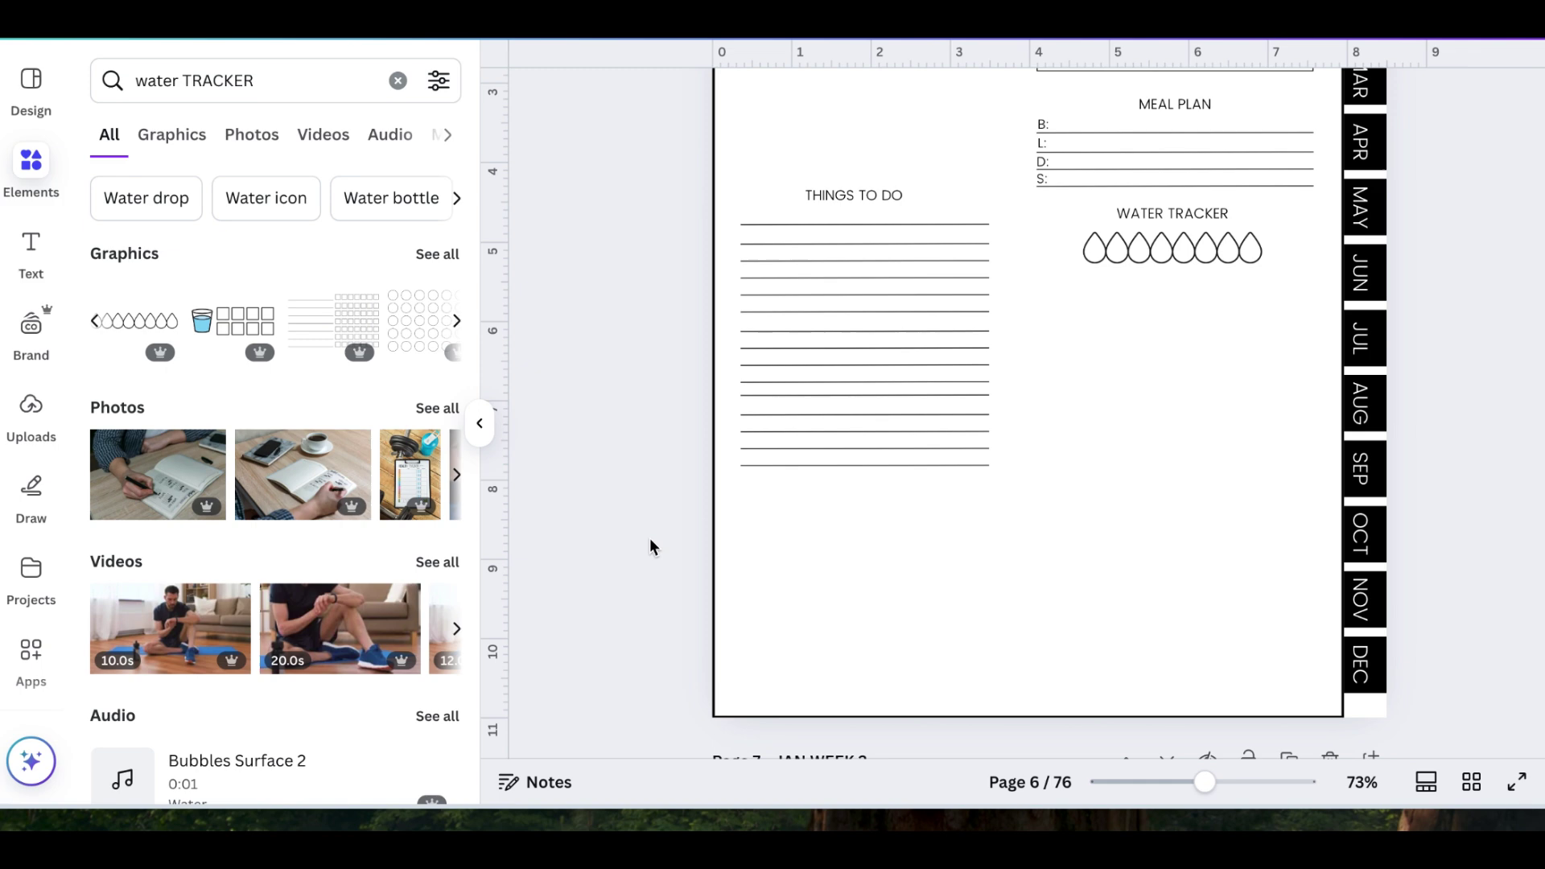
scroll(648, 545, "up", 3)
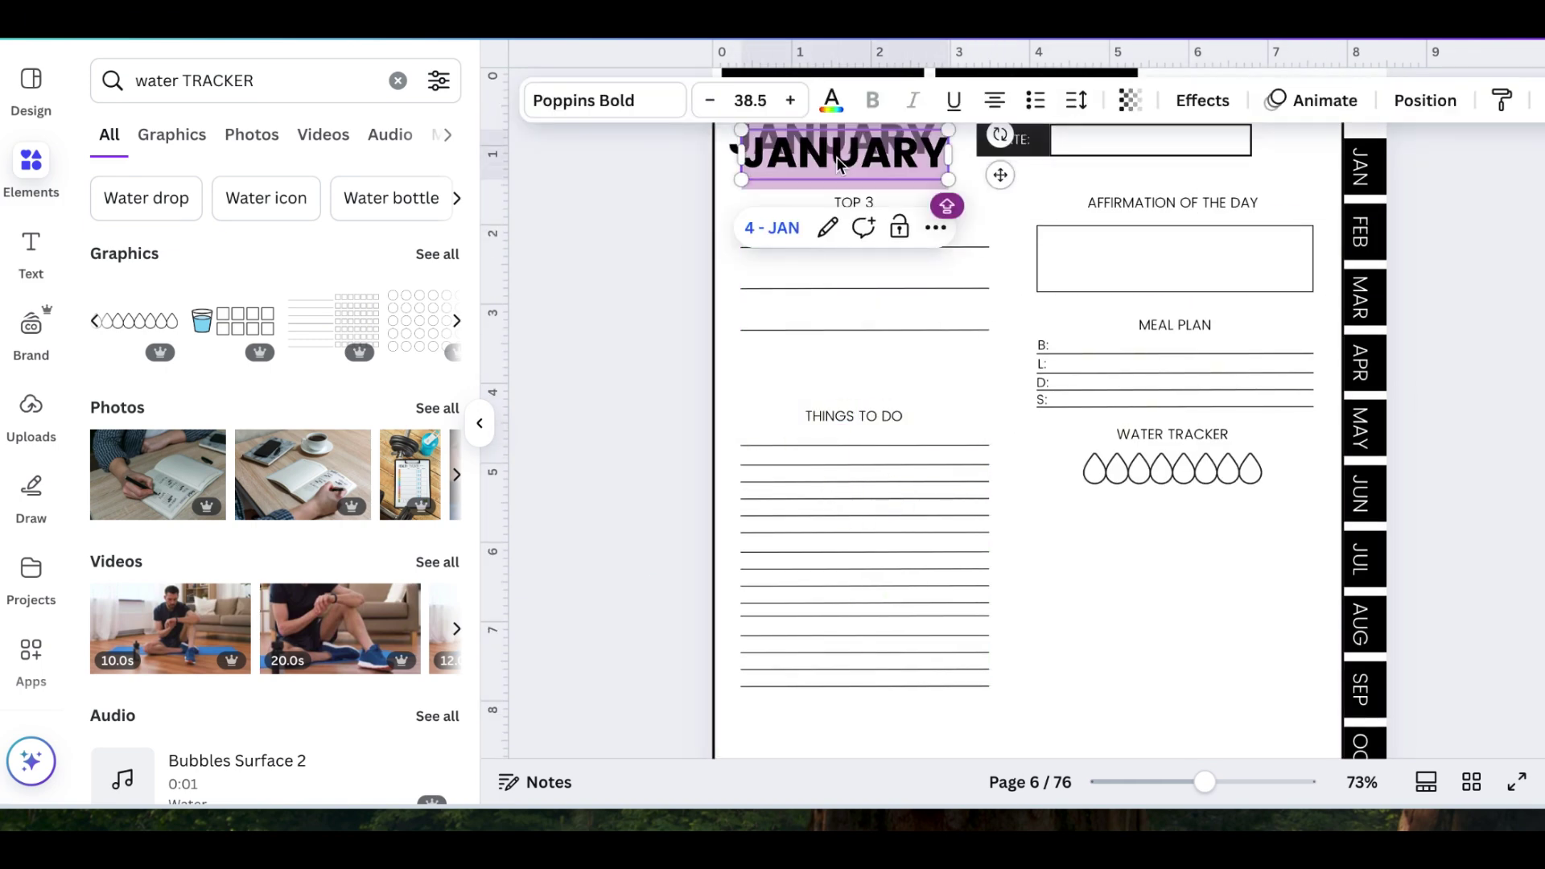
Select the number 1 in the TOP 3 list.
left_click(751, 234)
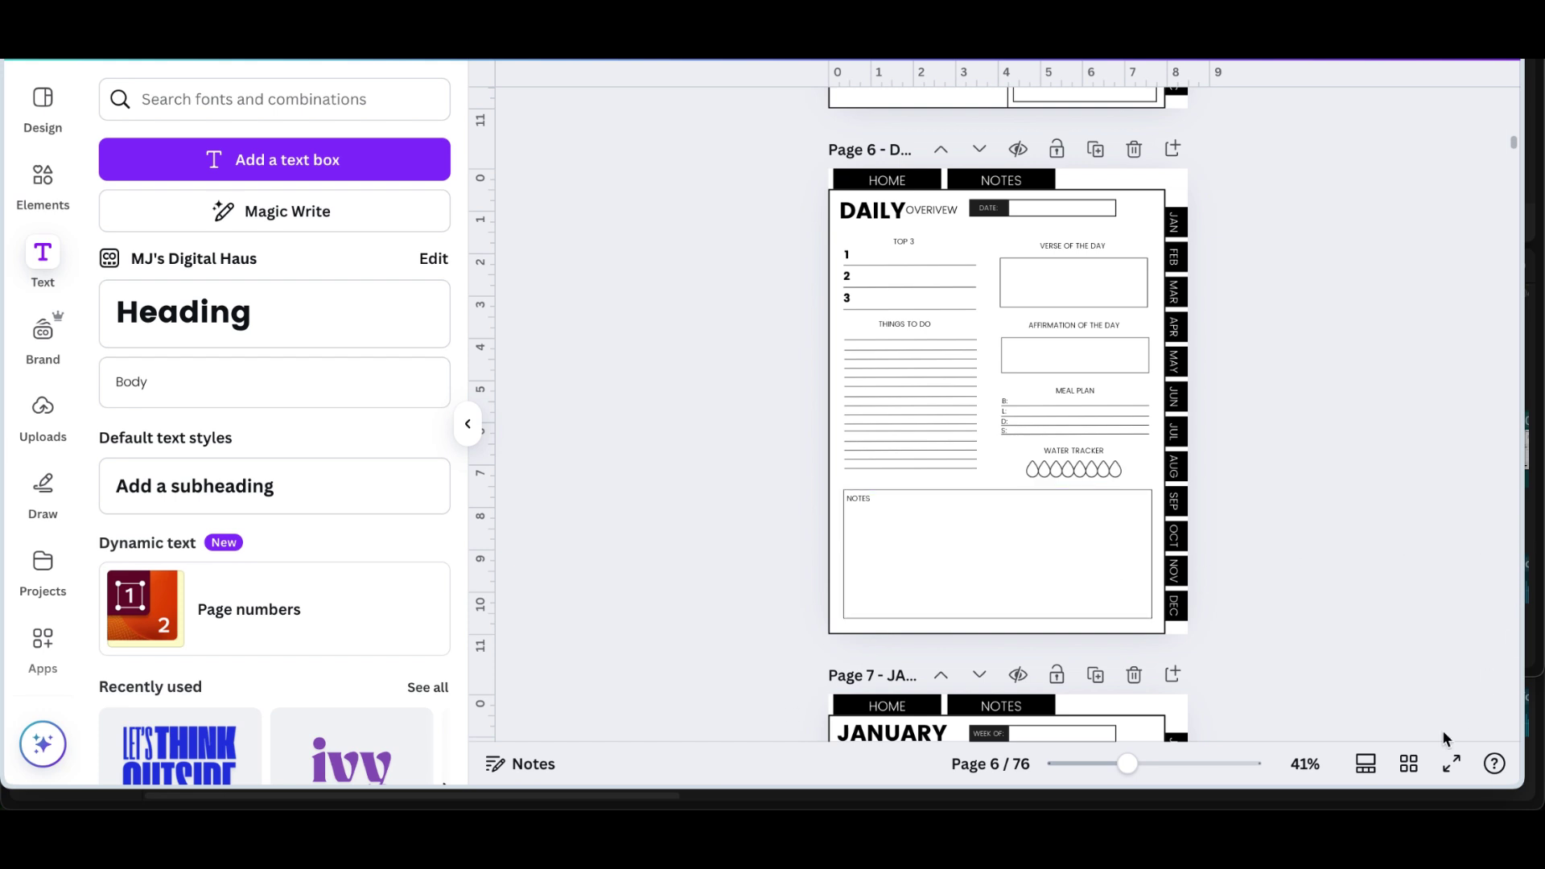
Duplicate the DAILY OVERVIEW page and move the copy after FEB WEEK 1.
left_click(1418, 771)
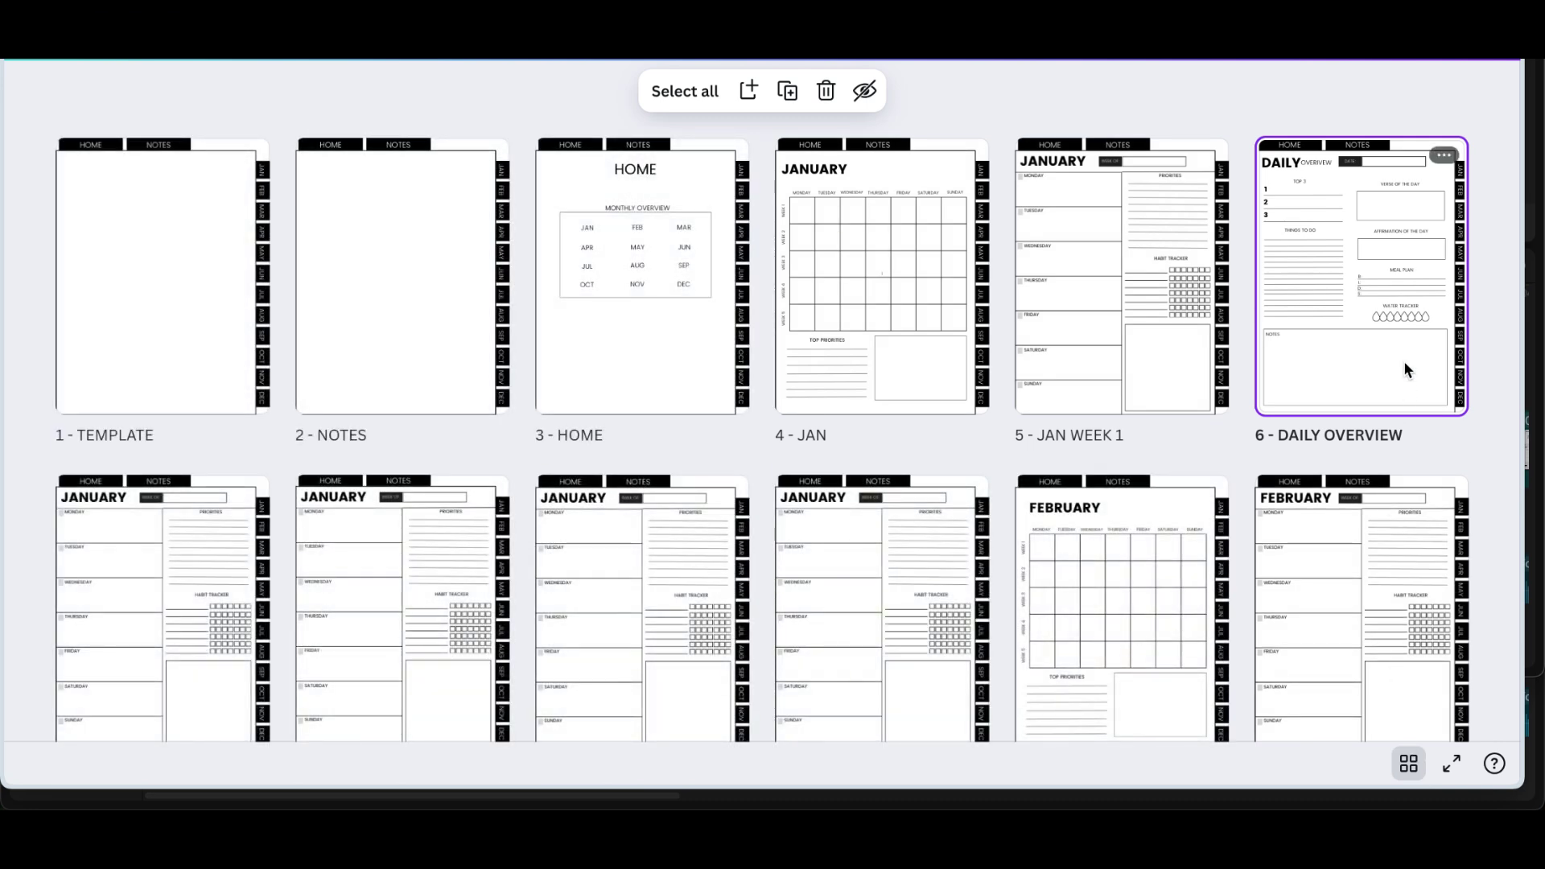
left_click(1440, 160)
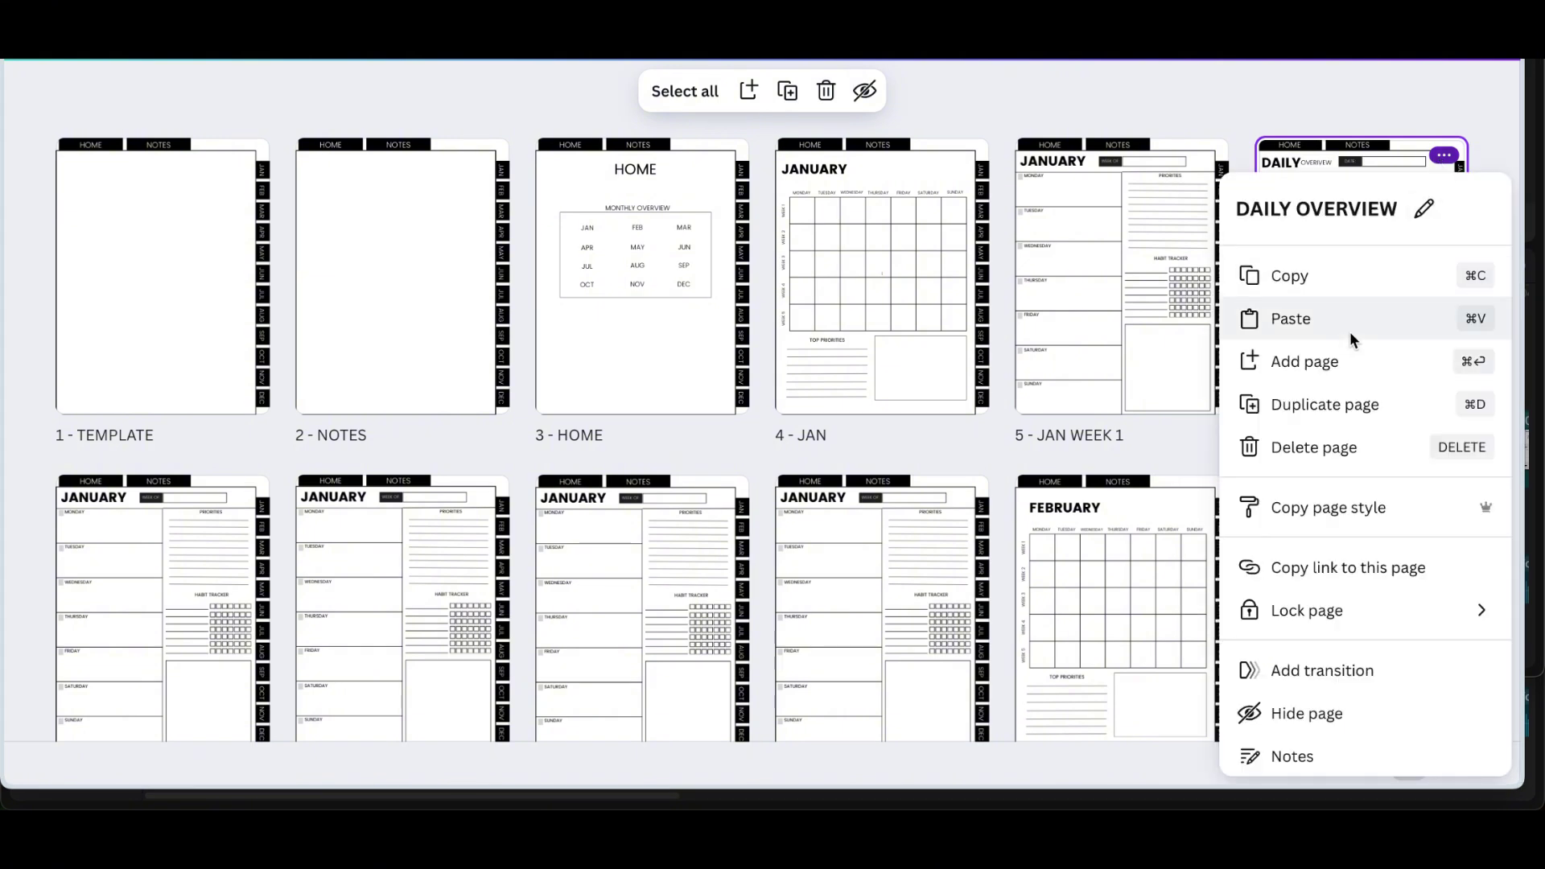
left_click(1322, 398)
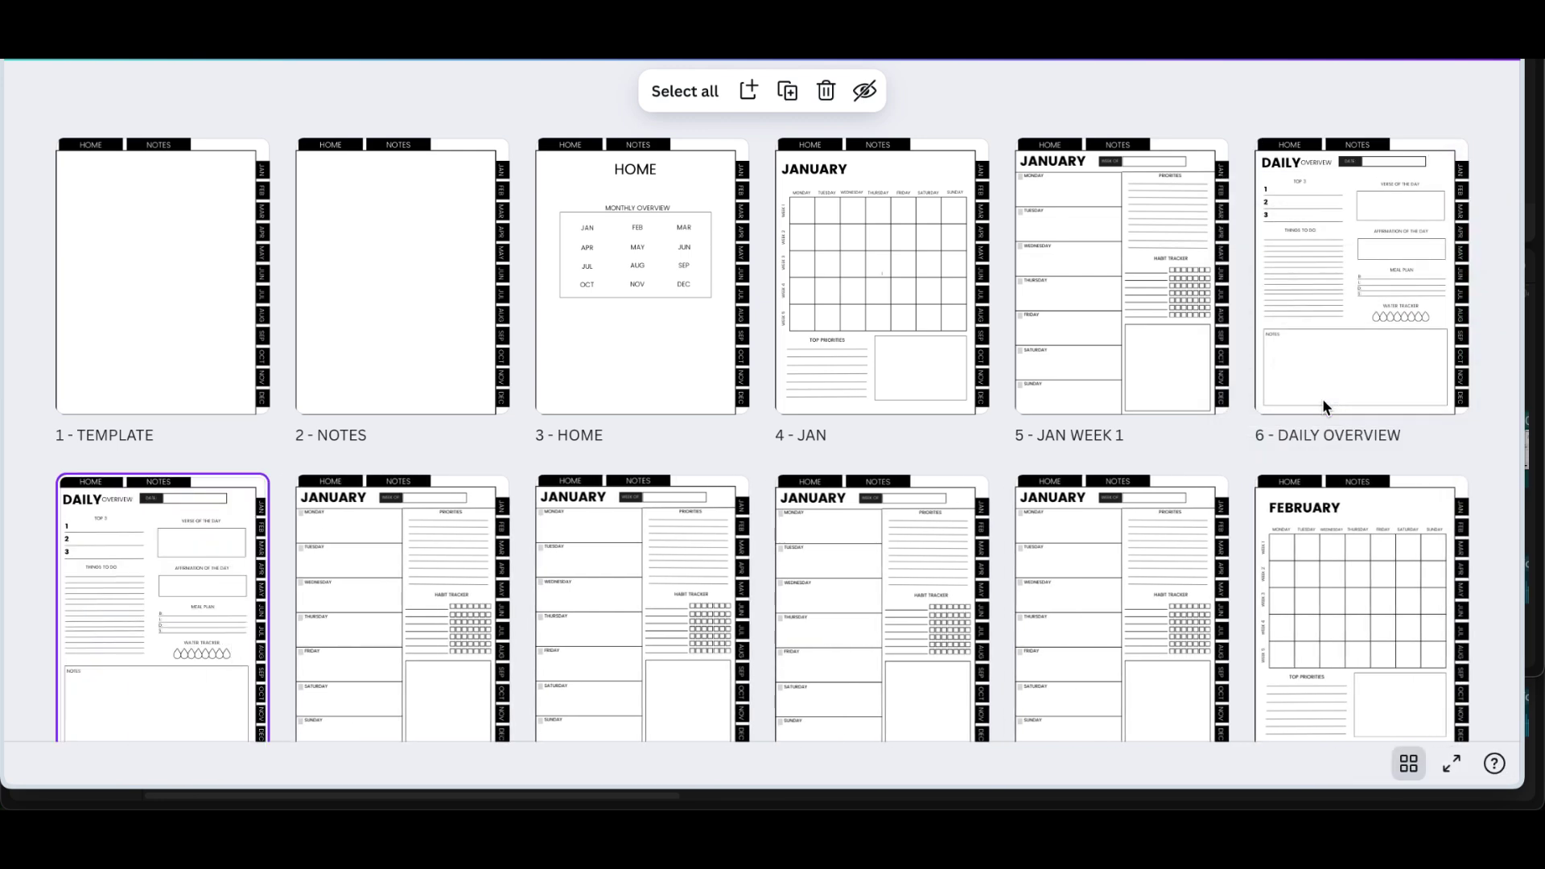
scroll(1352, 321, "down", 2)
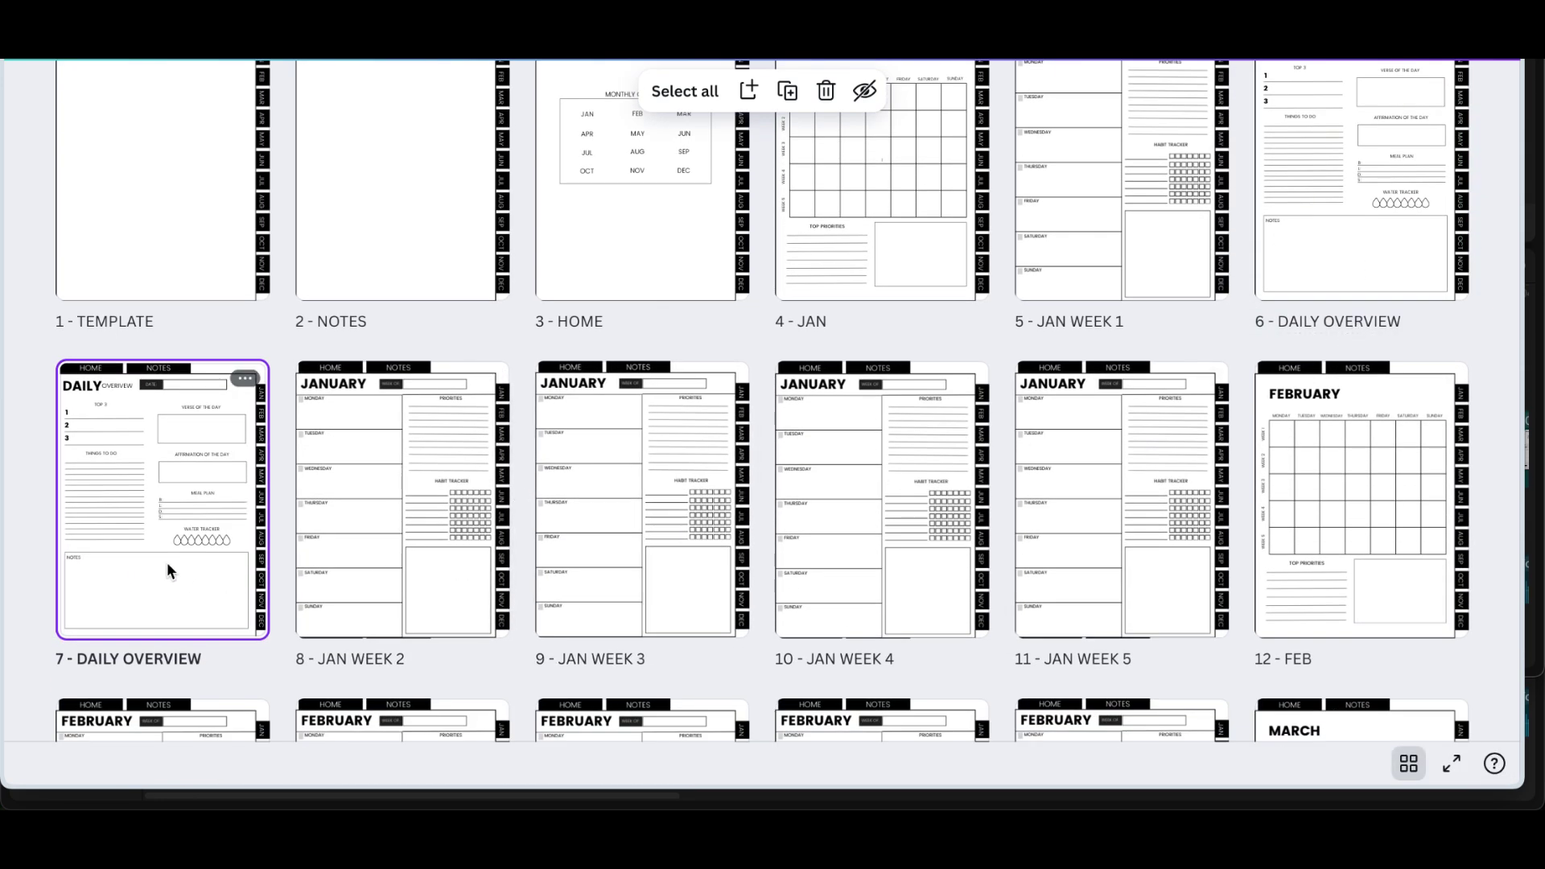
scroll(167, 562, "down", 1)
scroll(167, 561, "down", 2)
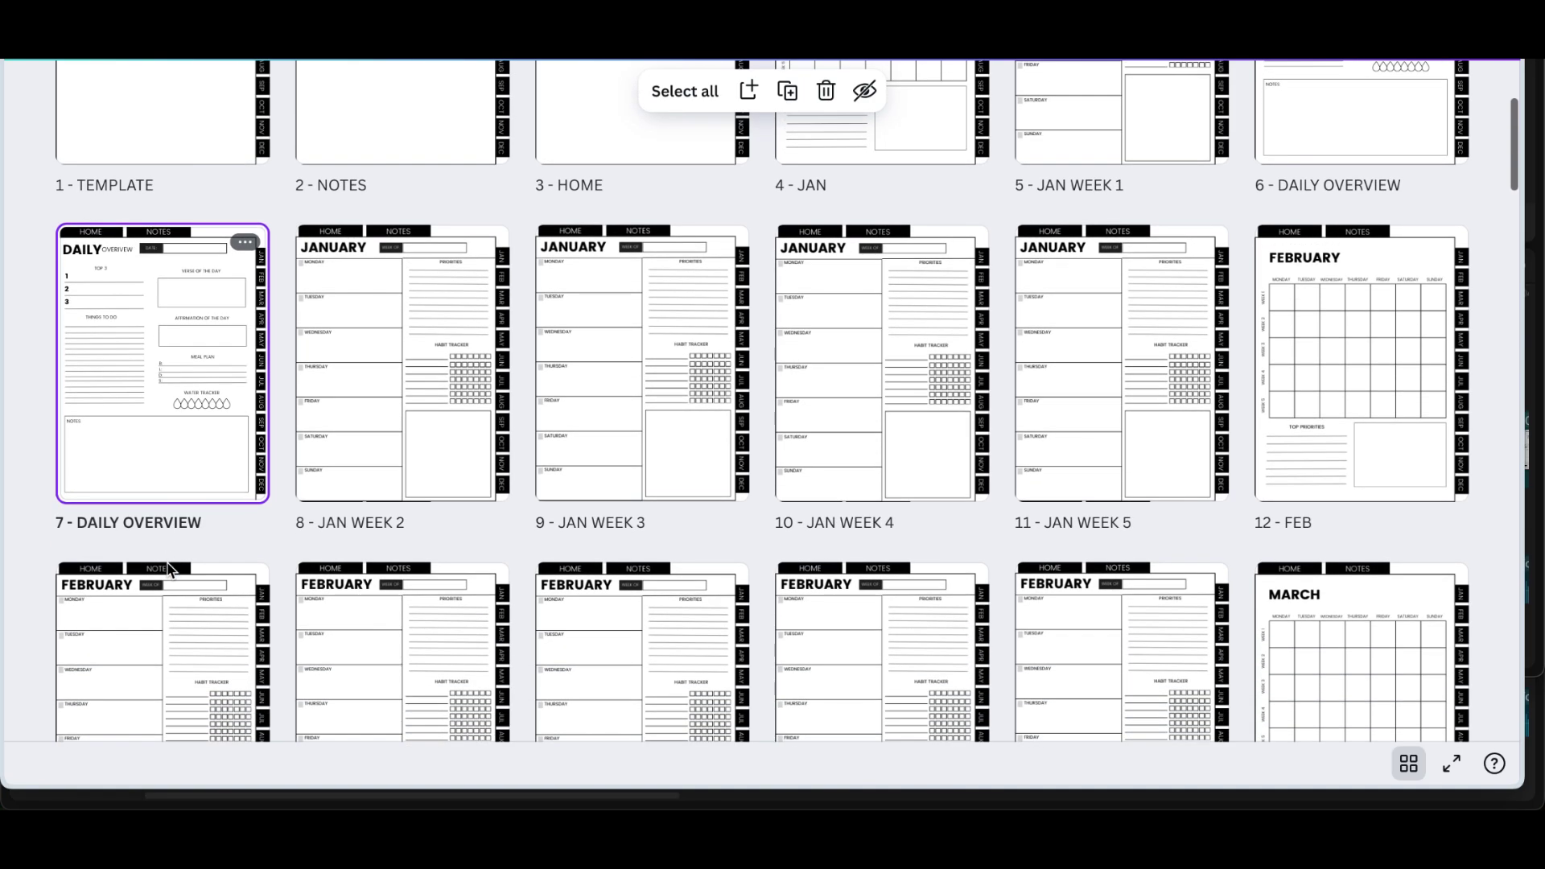
left_click_drag(166, 394, 272, 606)
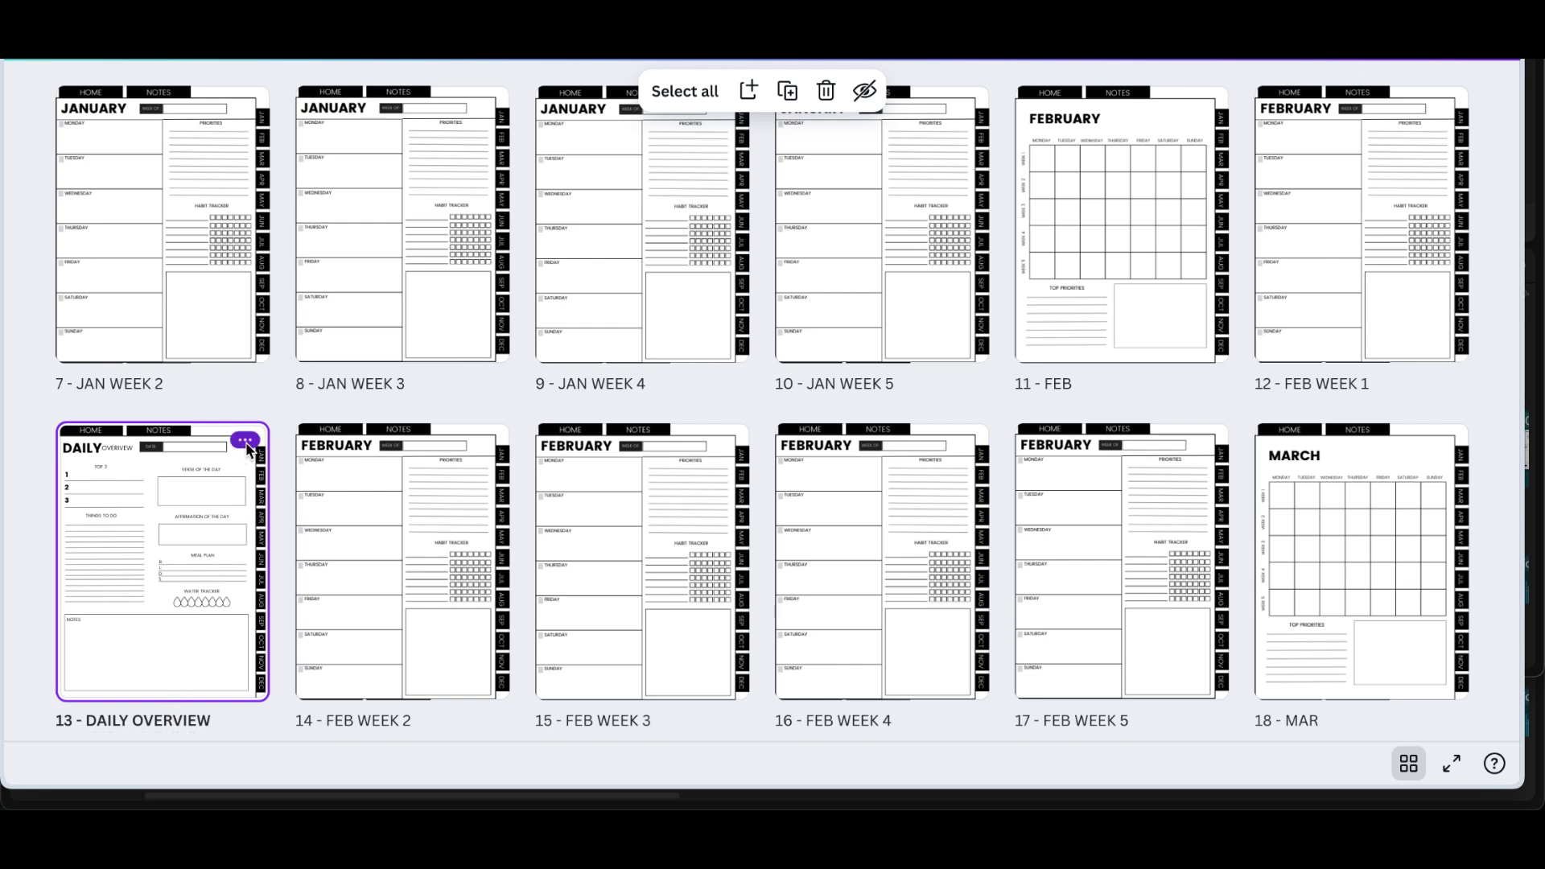
Copy the page 13 Daily Overview and paste it after the first March week page.
left_click(246, 442)
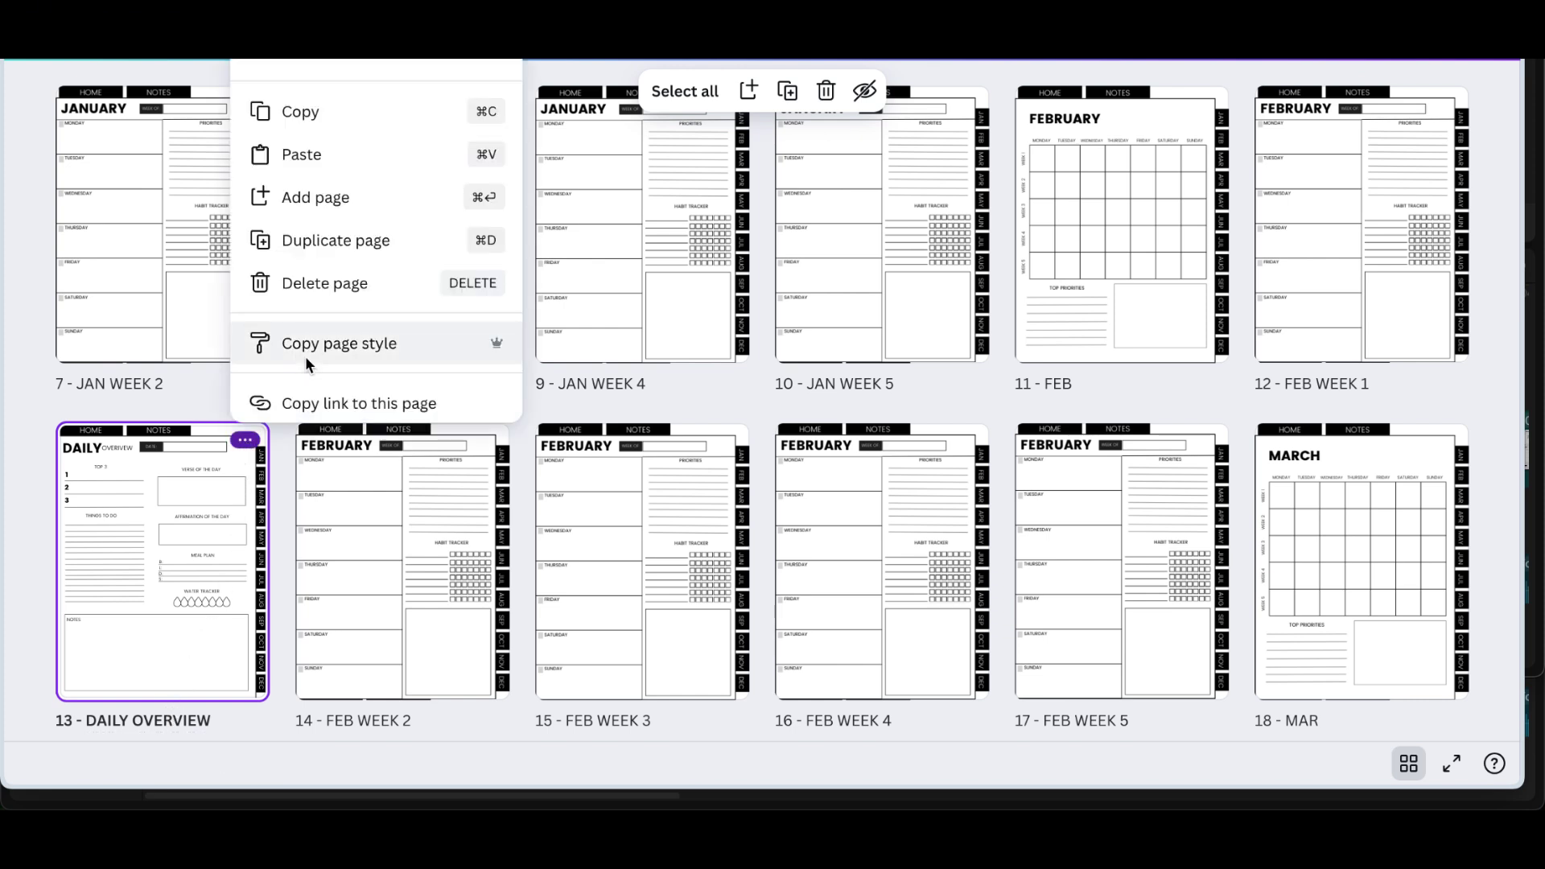
left_click(306, 114)
scroll(361, 542, "down", 1)
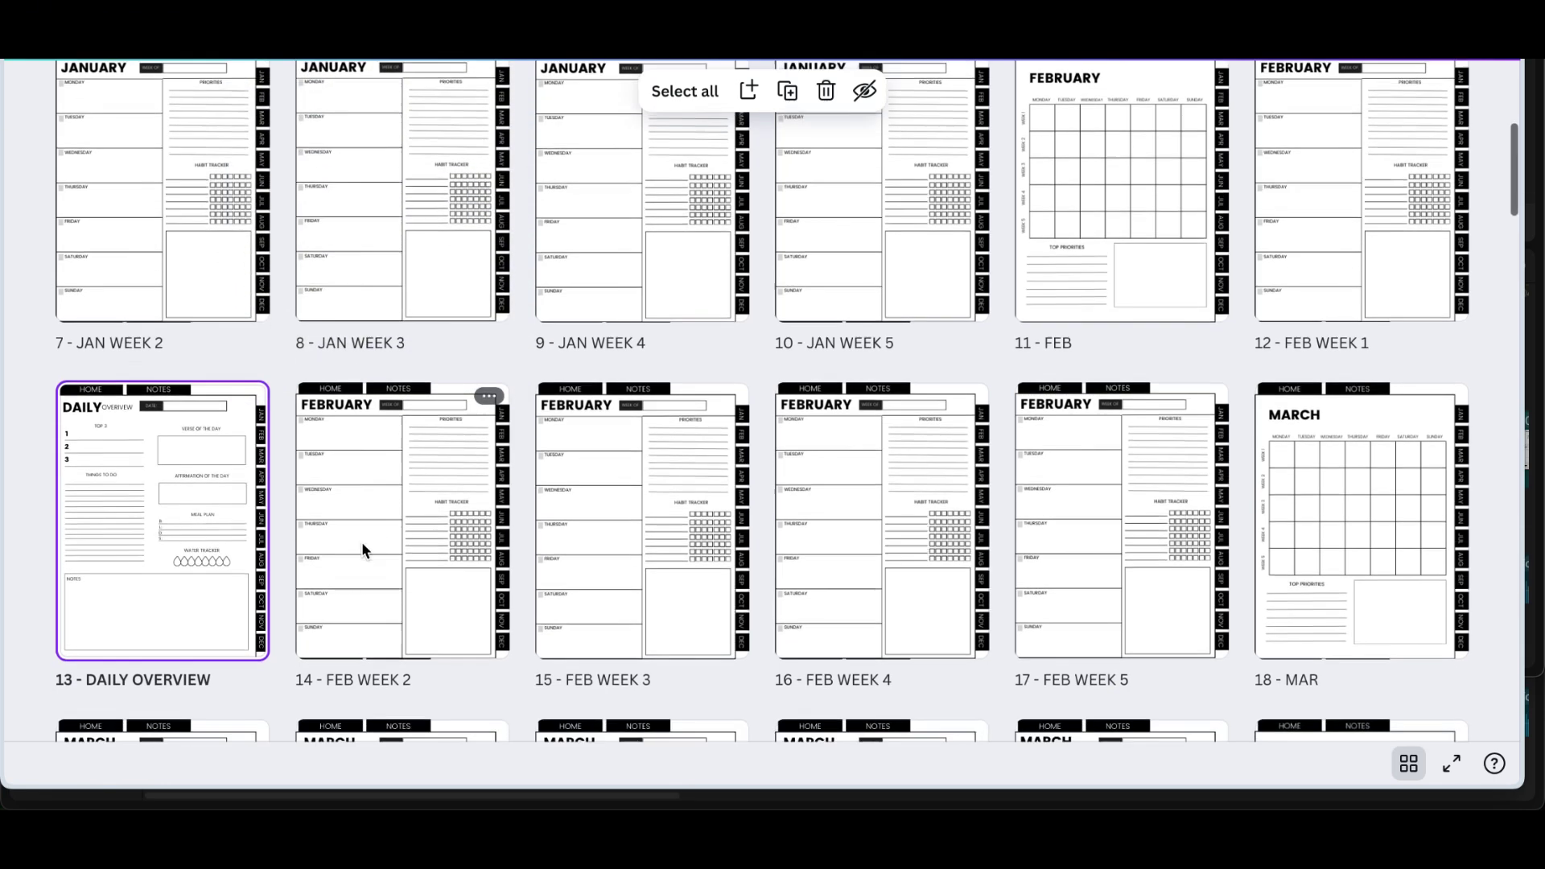
scroll(362, 550, "down", 5)
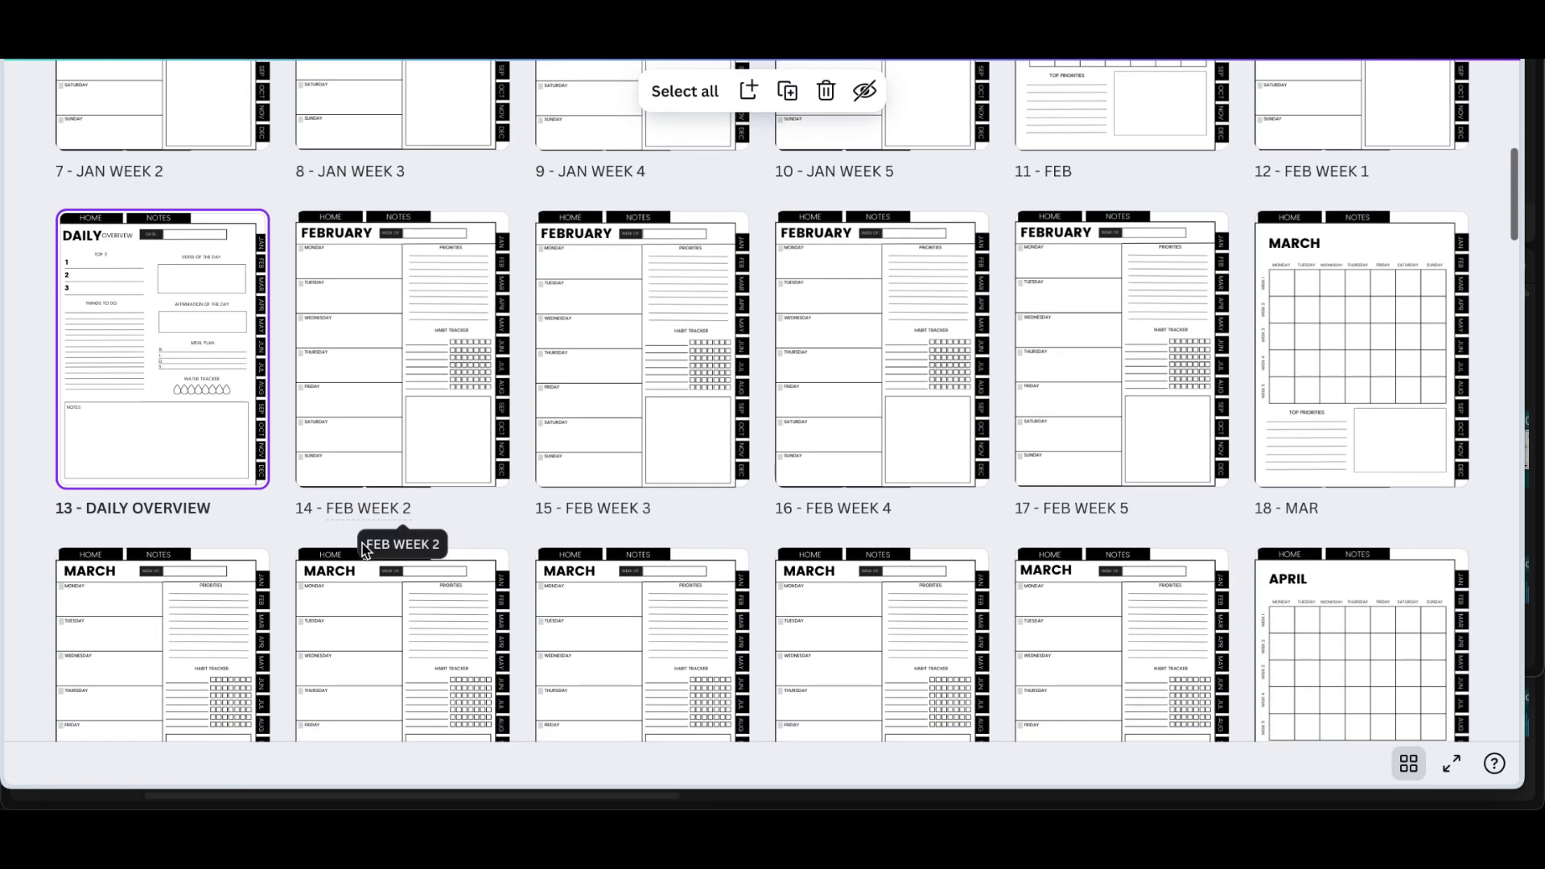
scroll(362, 550, "down", 1)
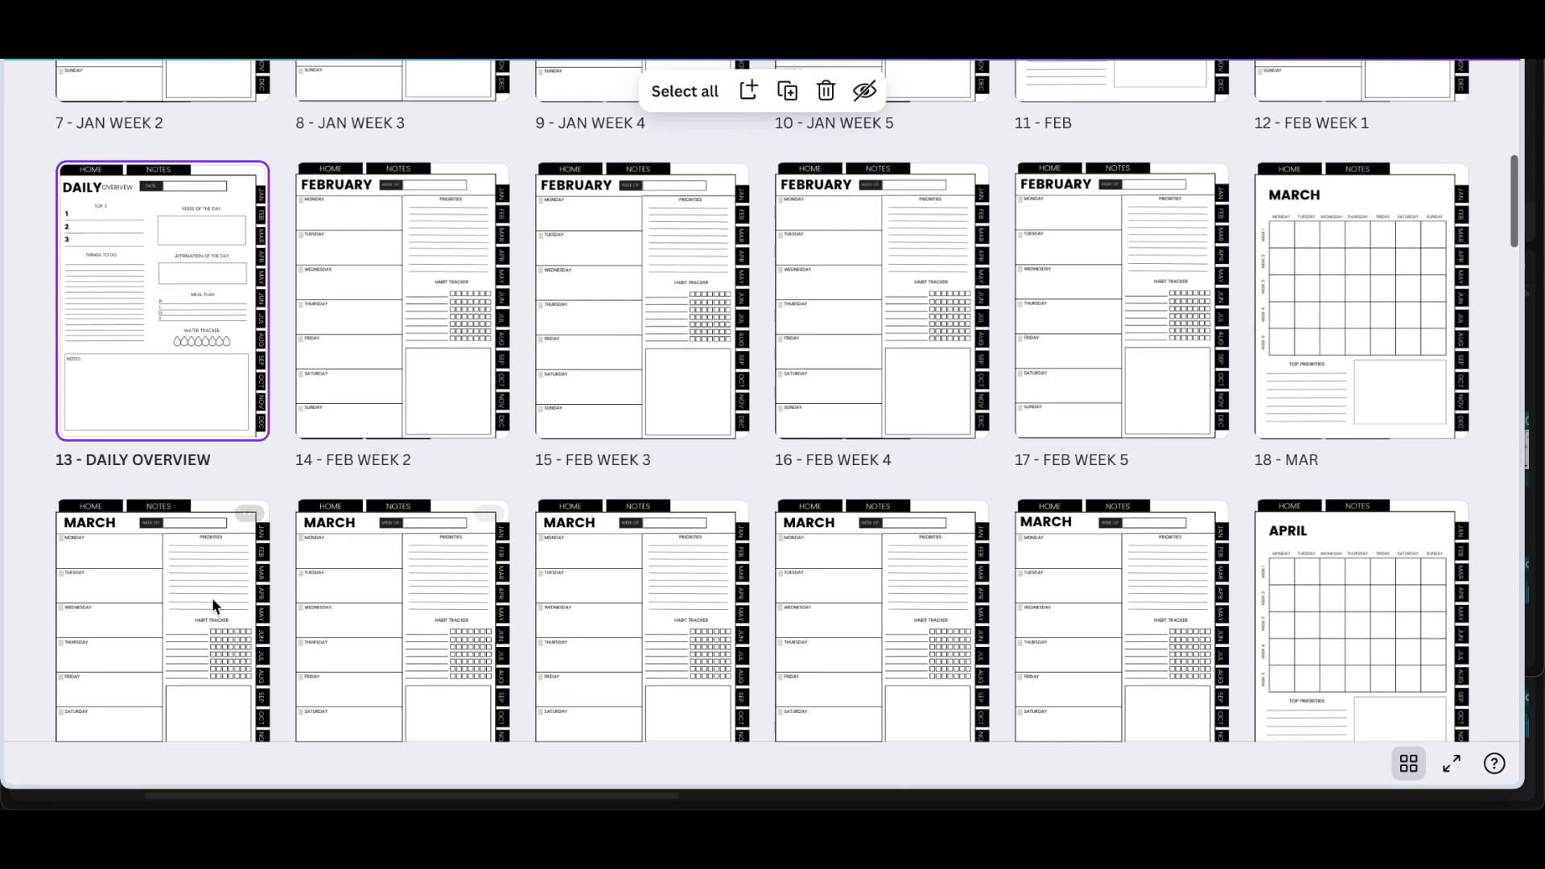
left_click(200, 608)
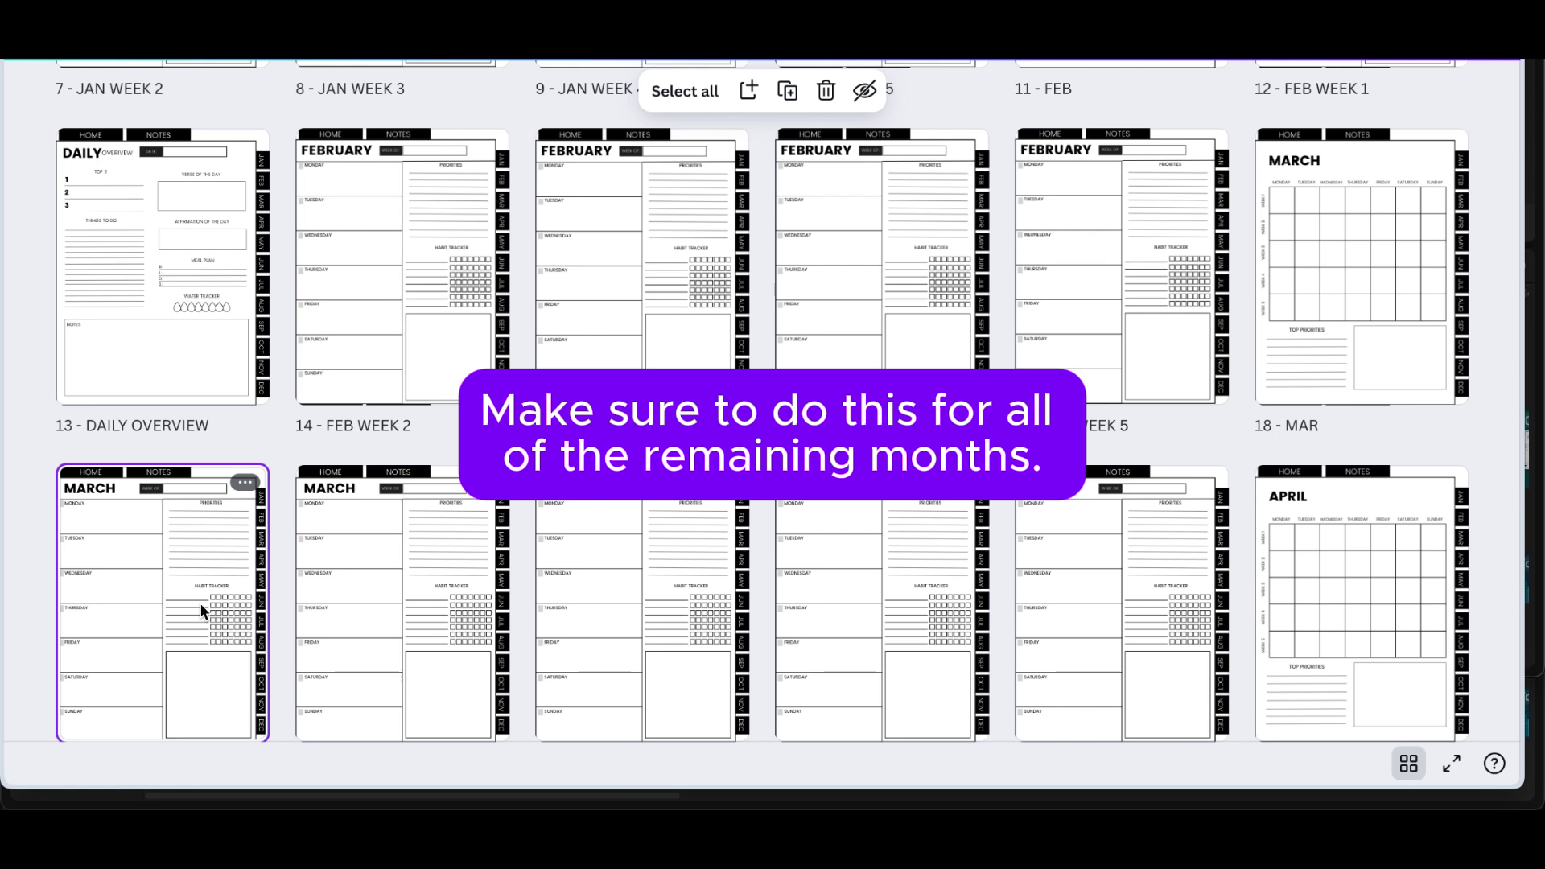
right_click(199, 602)
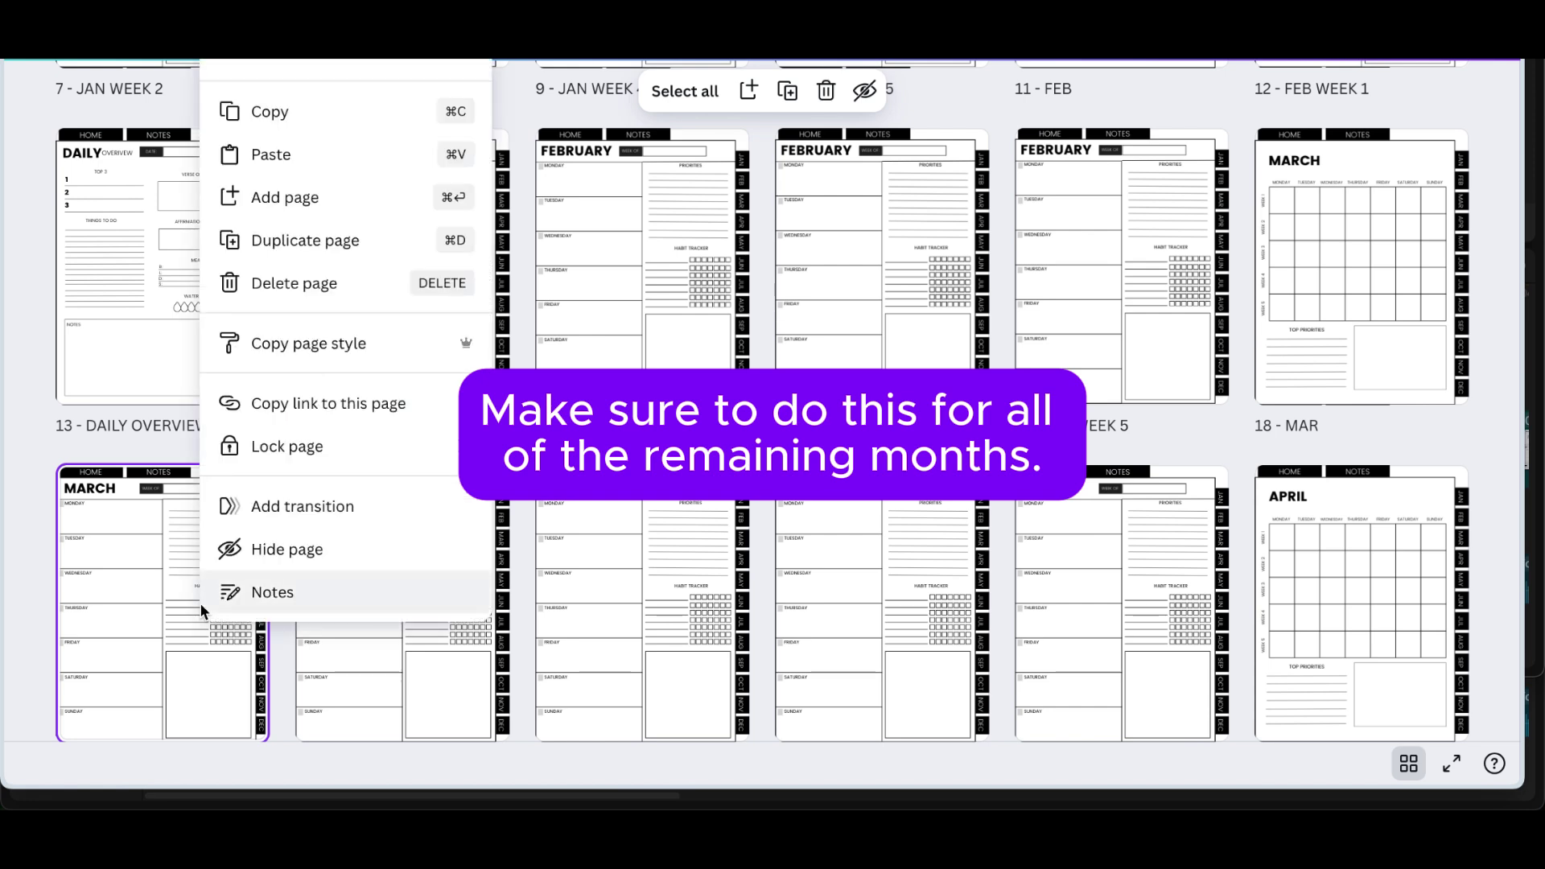
left_click(294, 158)
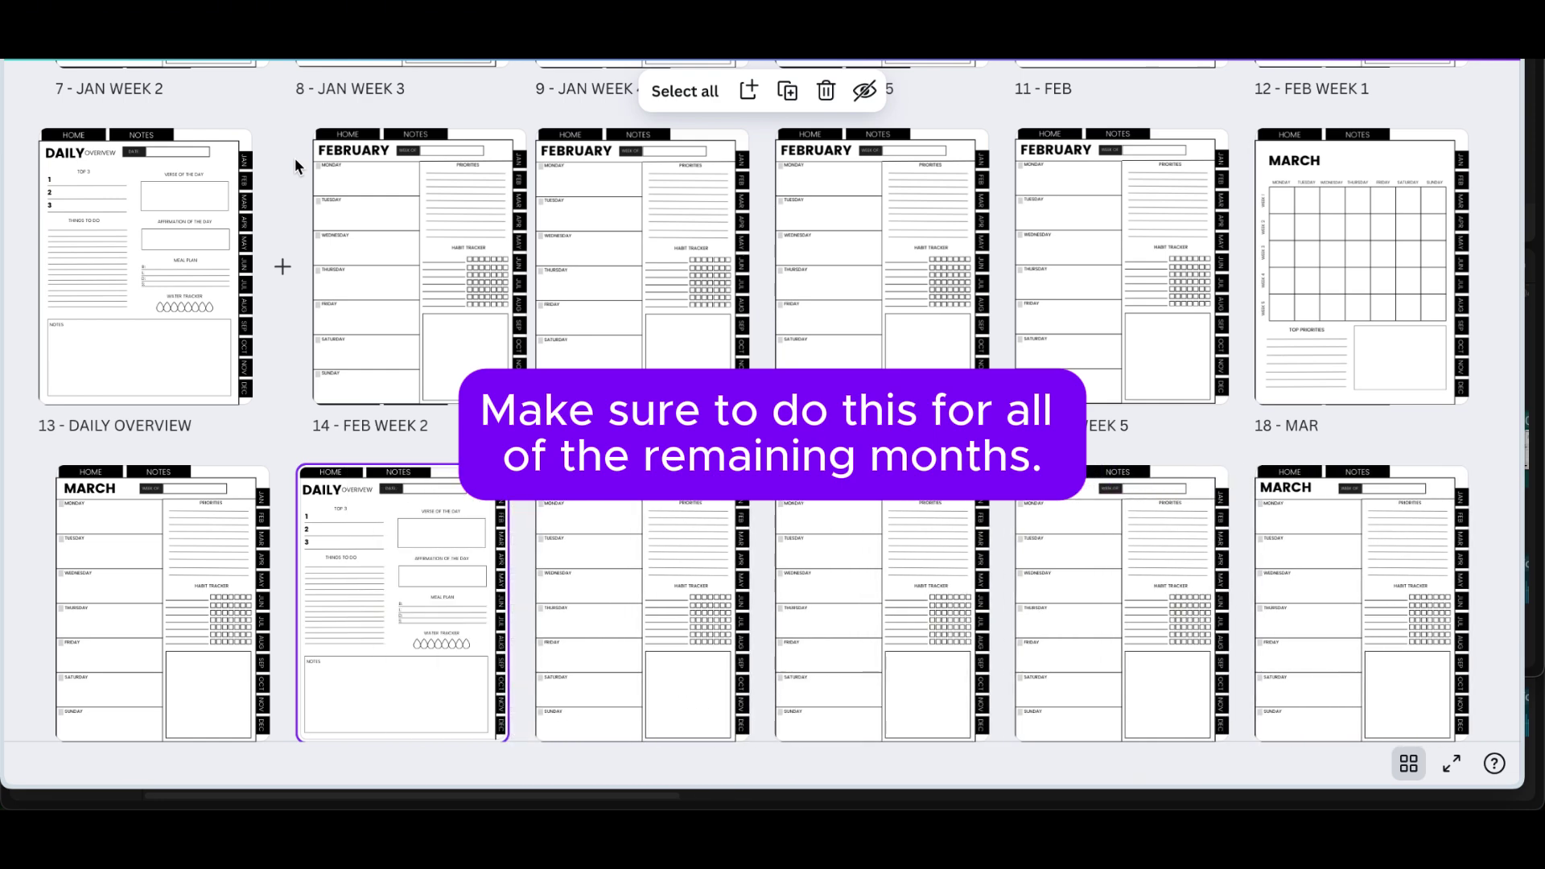
scroll(295, 158, "down", 1)
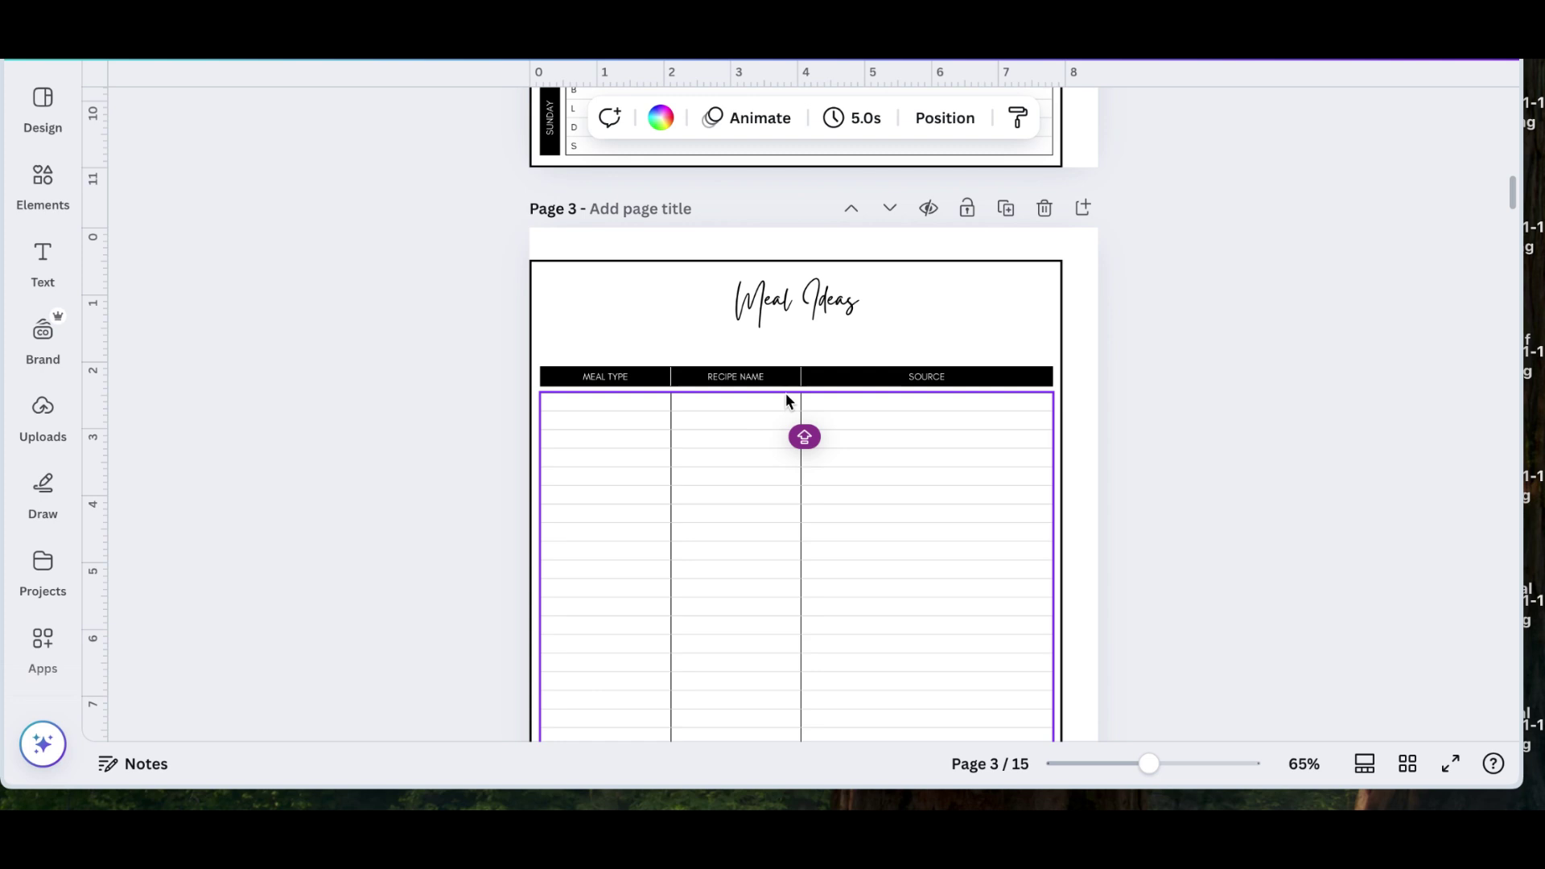
Retitle blank page 4 YEARLY GOALS, then select every element on the other design's Yearly Goals page.
scroll(786, 396, "up", 10)
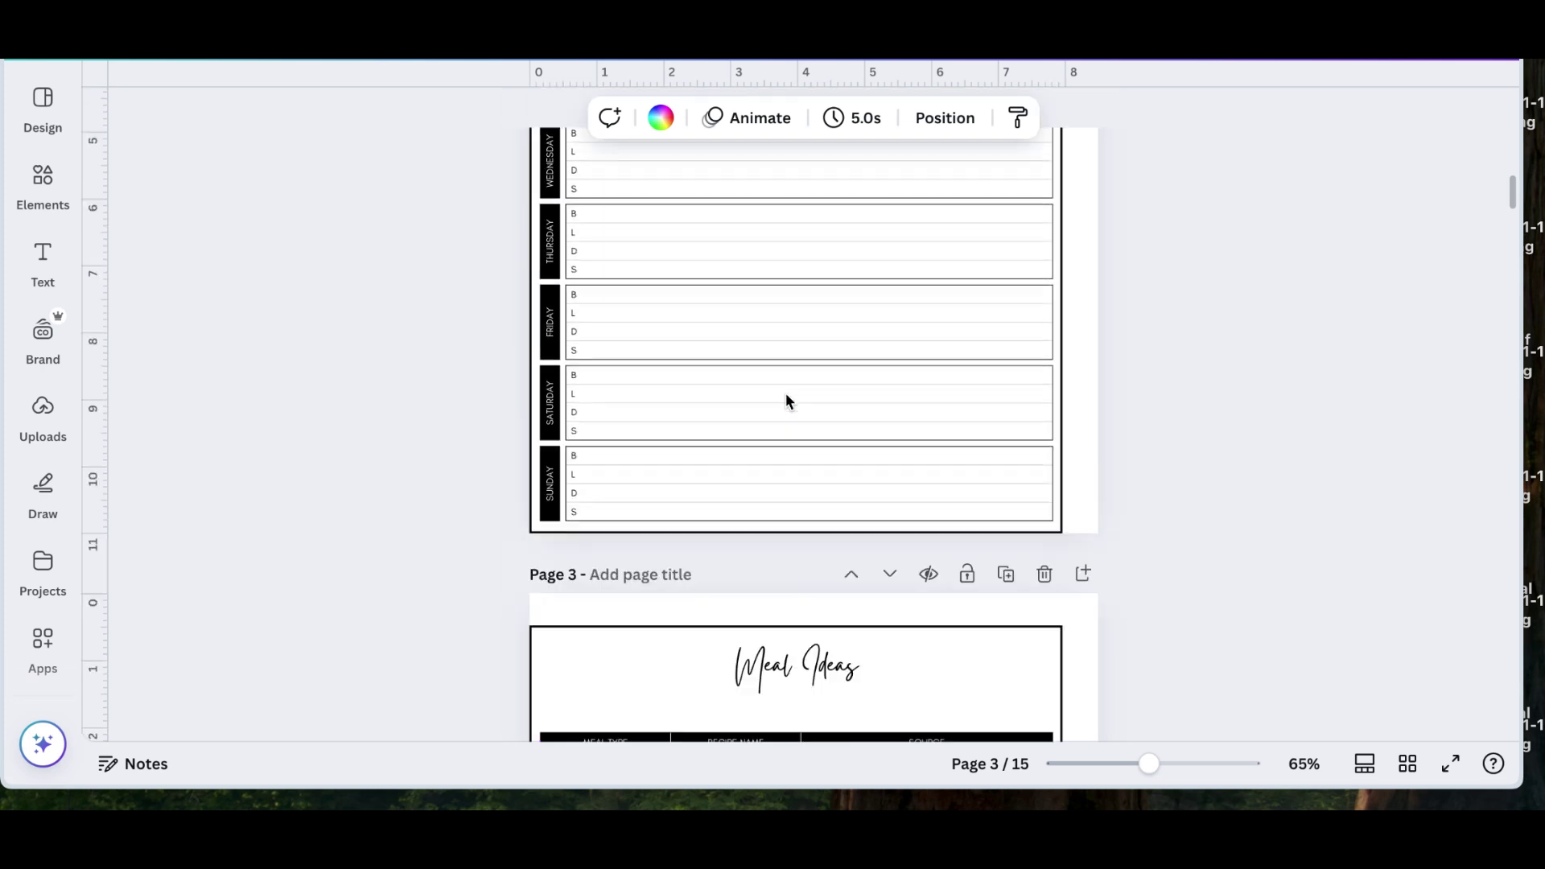
scroll(786, 397, "up", 2)
scroll(786, 398, "up", 5)
scroll(785, 397, "down", 5)
scroll(787, 395, "down", 15)
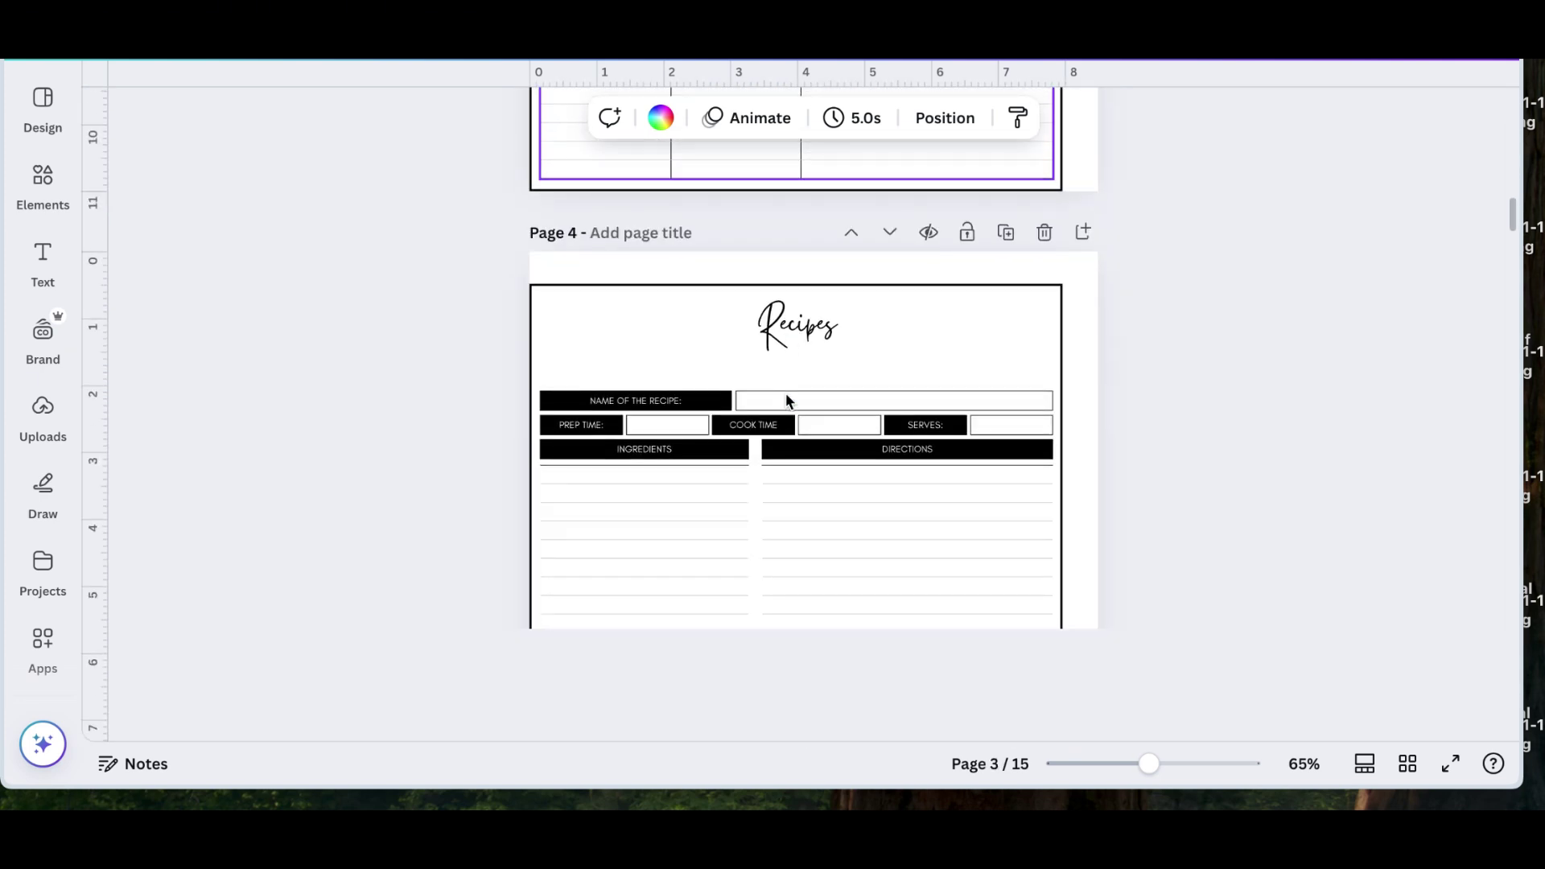
scroll(785, 392, "down", 6)
key("alt+1")
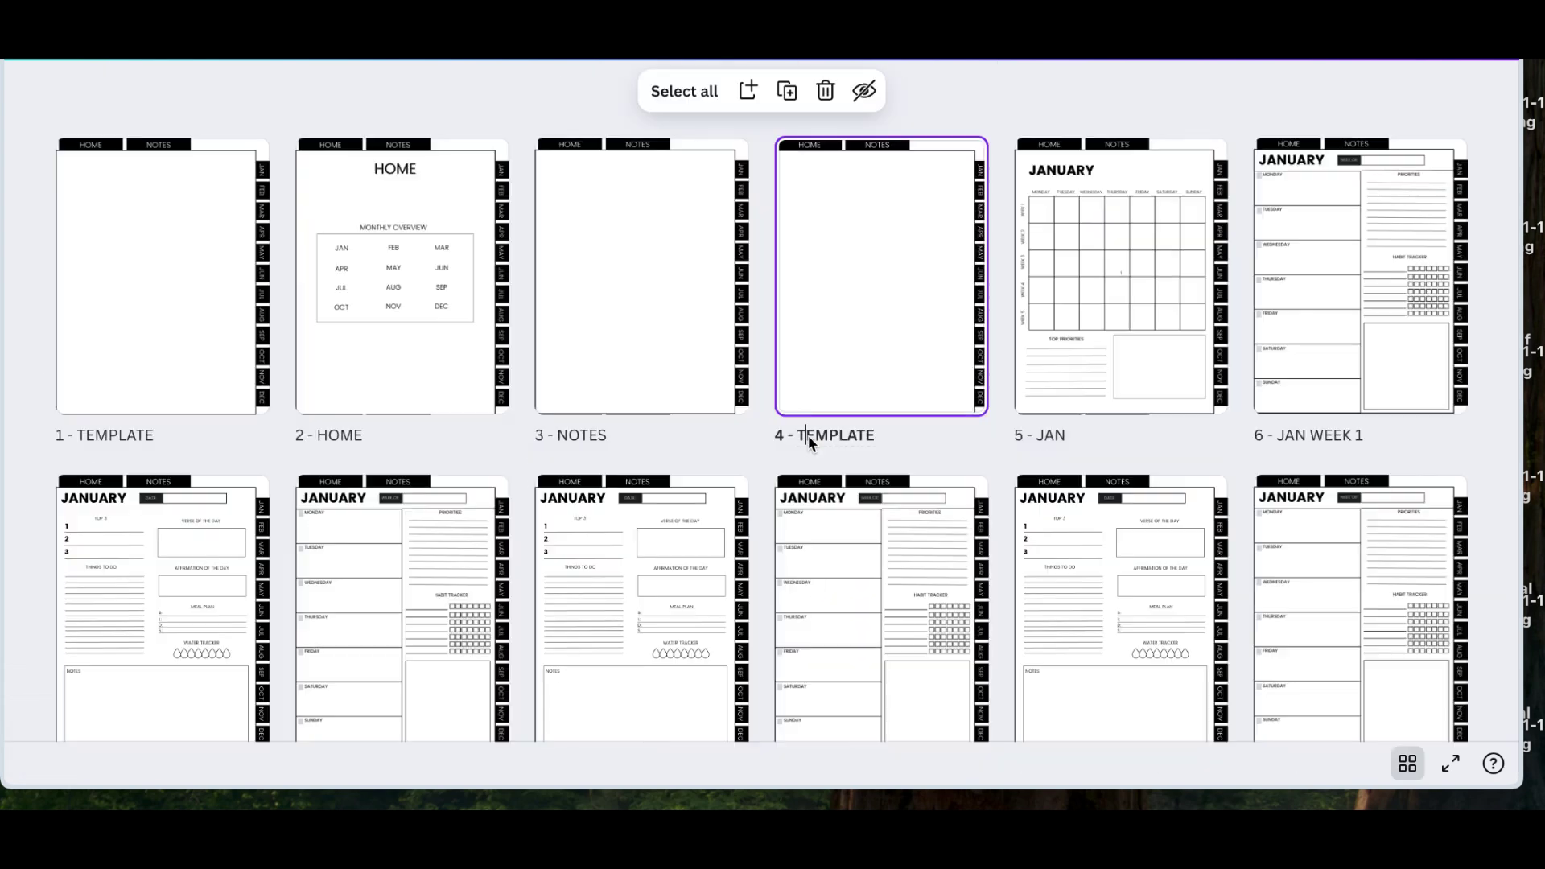
left_click(809, 436)
key("BackSpace")
type("T")
type("EARLY GOALS")
key("super+shift+a")
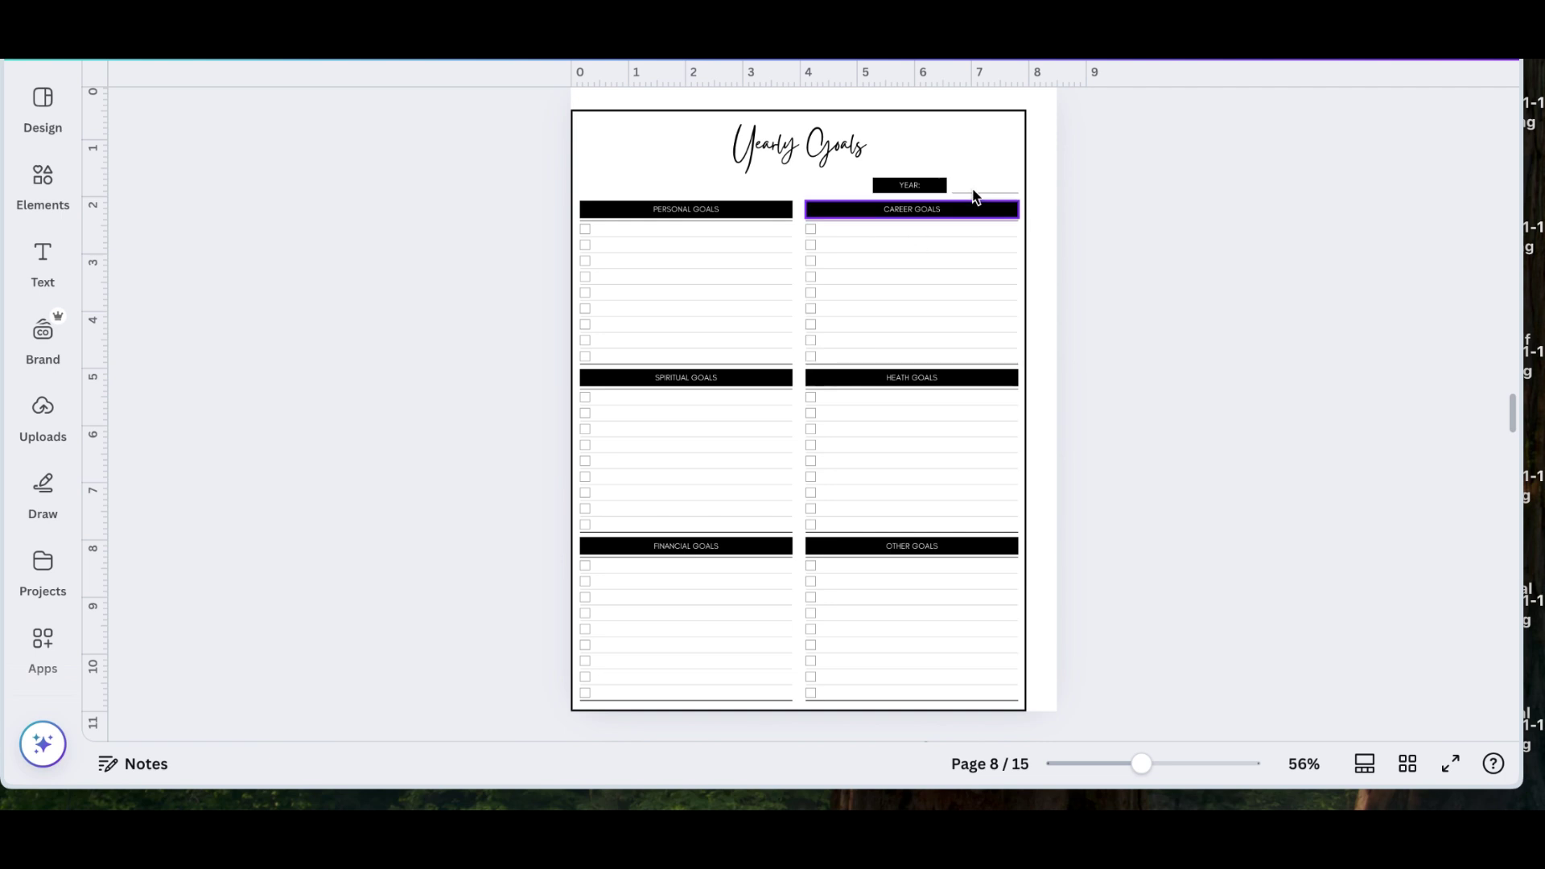
left_click_drag(581, 114, 1016, 702)
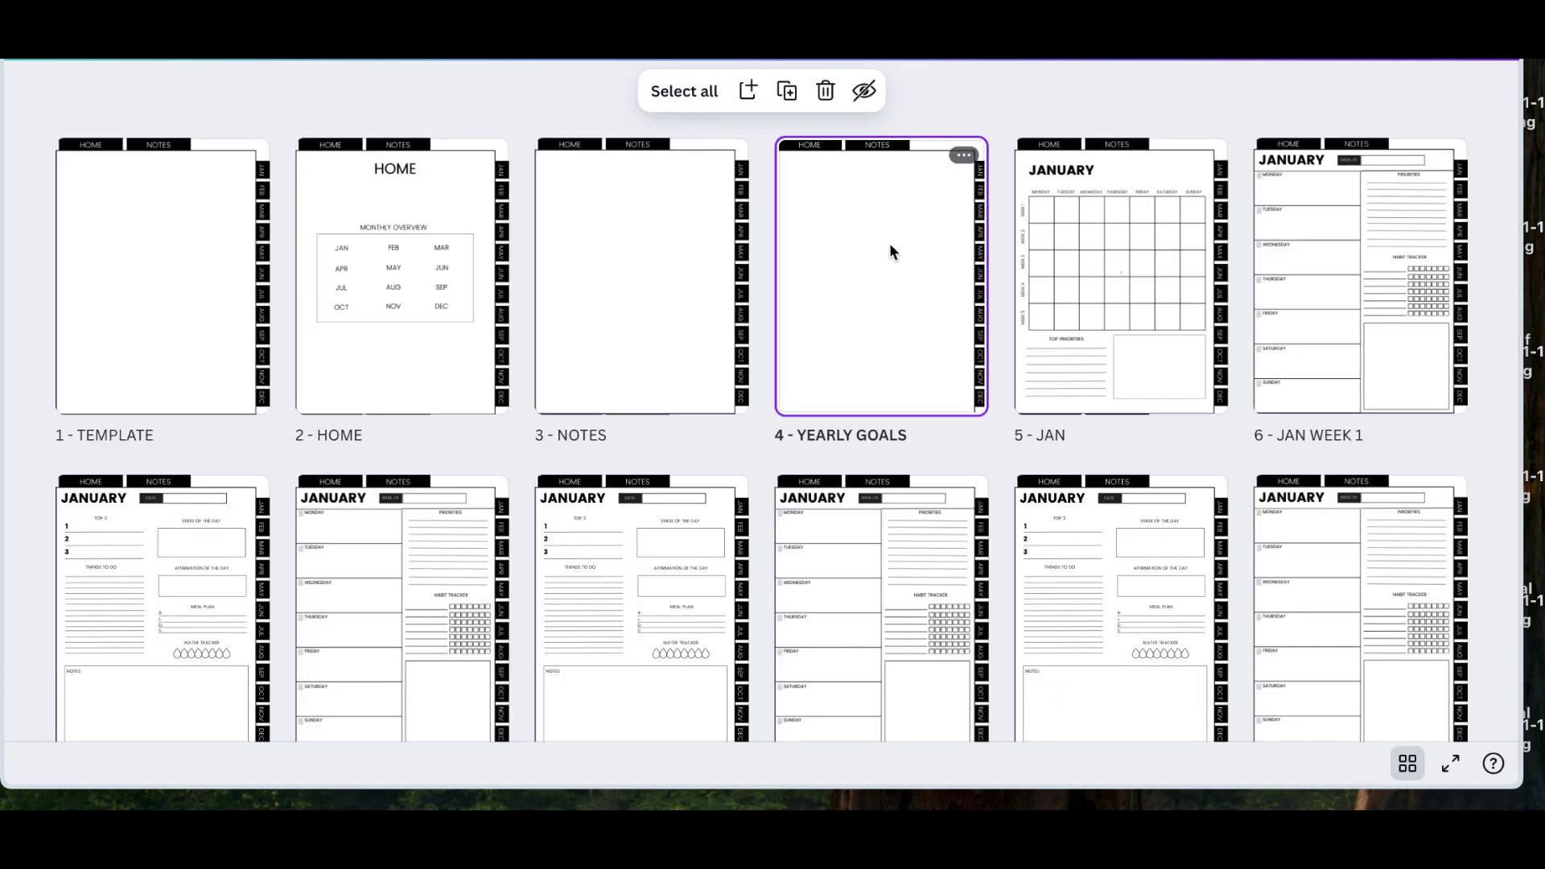
Paste the Yearly Goals layout onto page 4 and nudge it slightly left to fit.
double_click(890, 245)
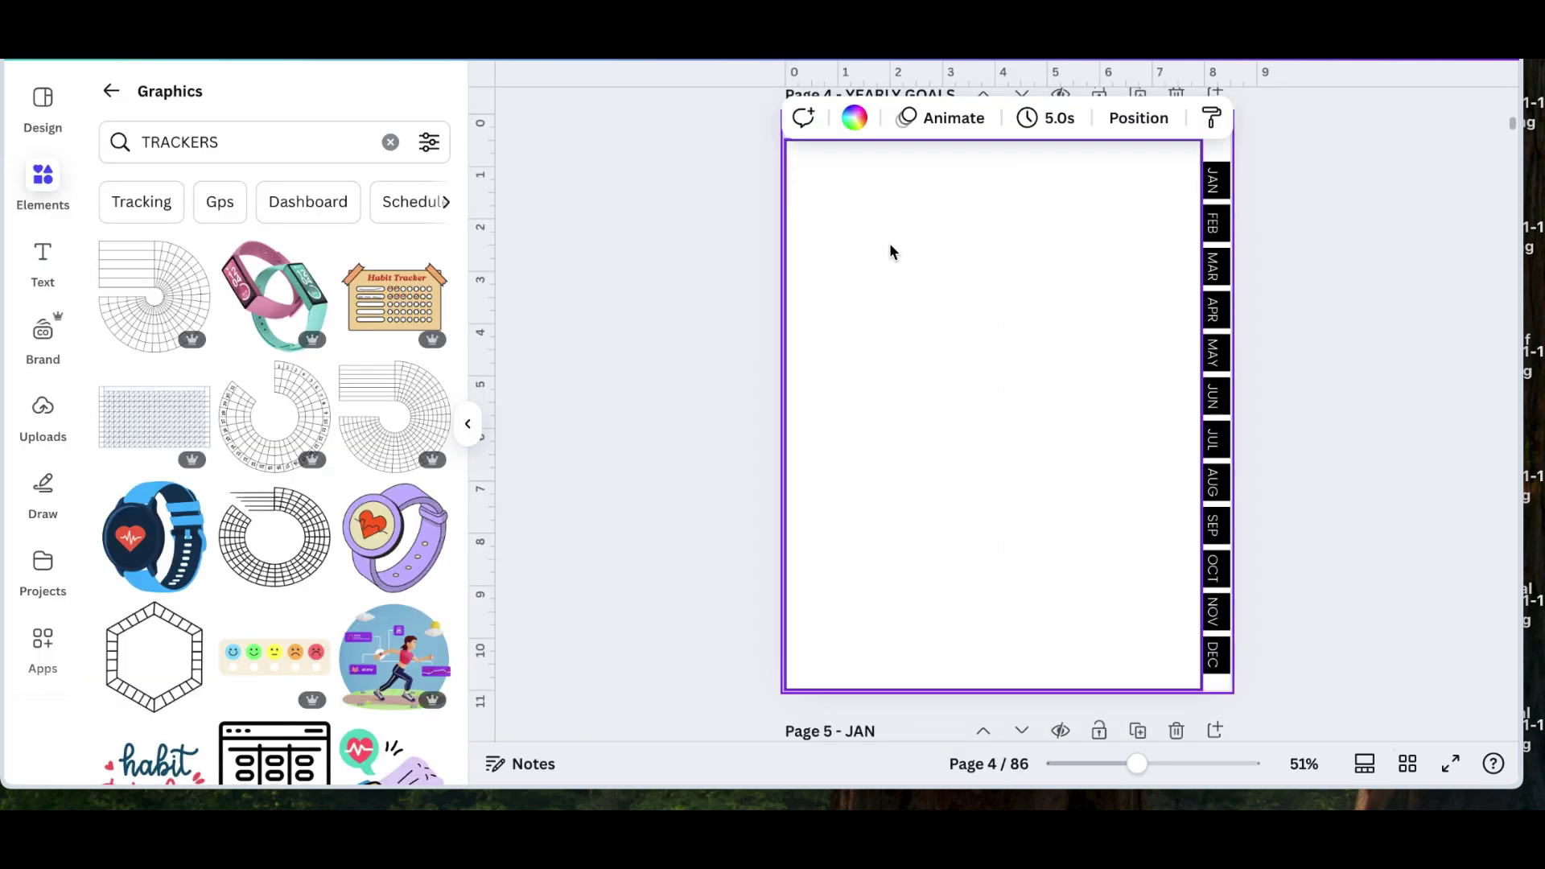
key("ctrl+v")
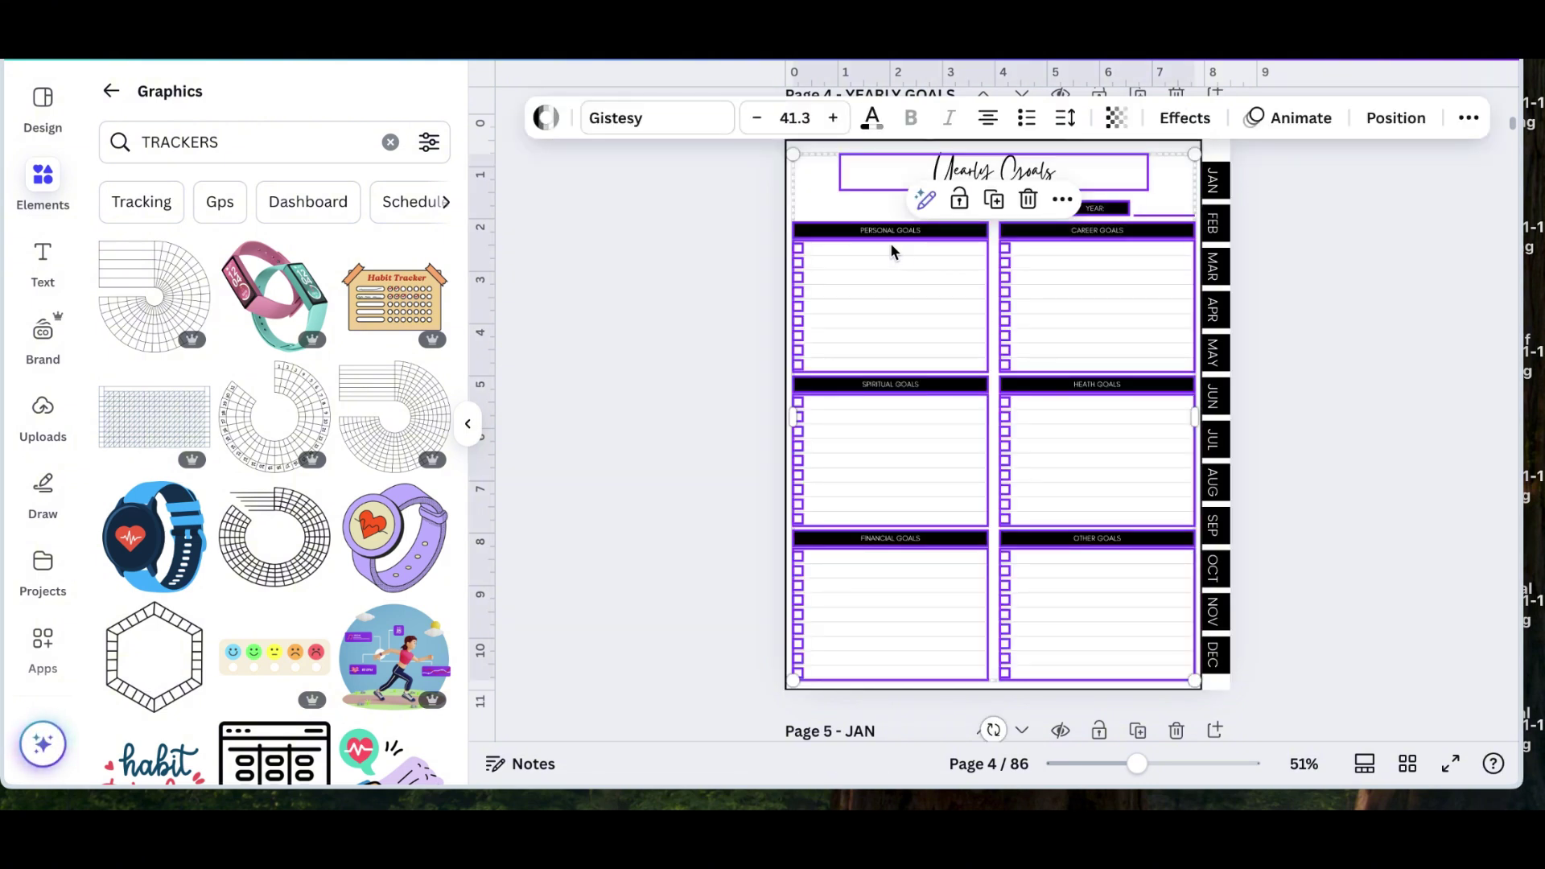
left_click_drag(890, 243, 885, 243)
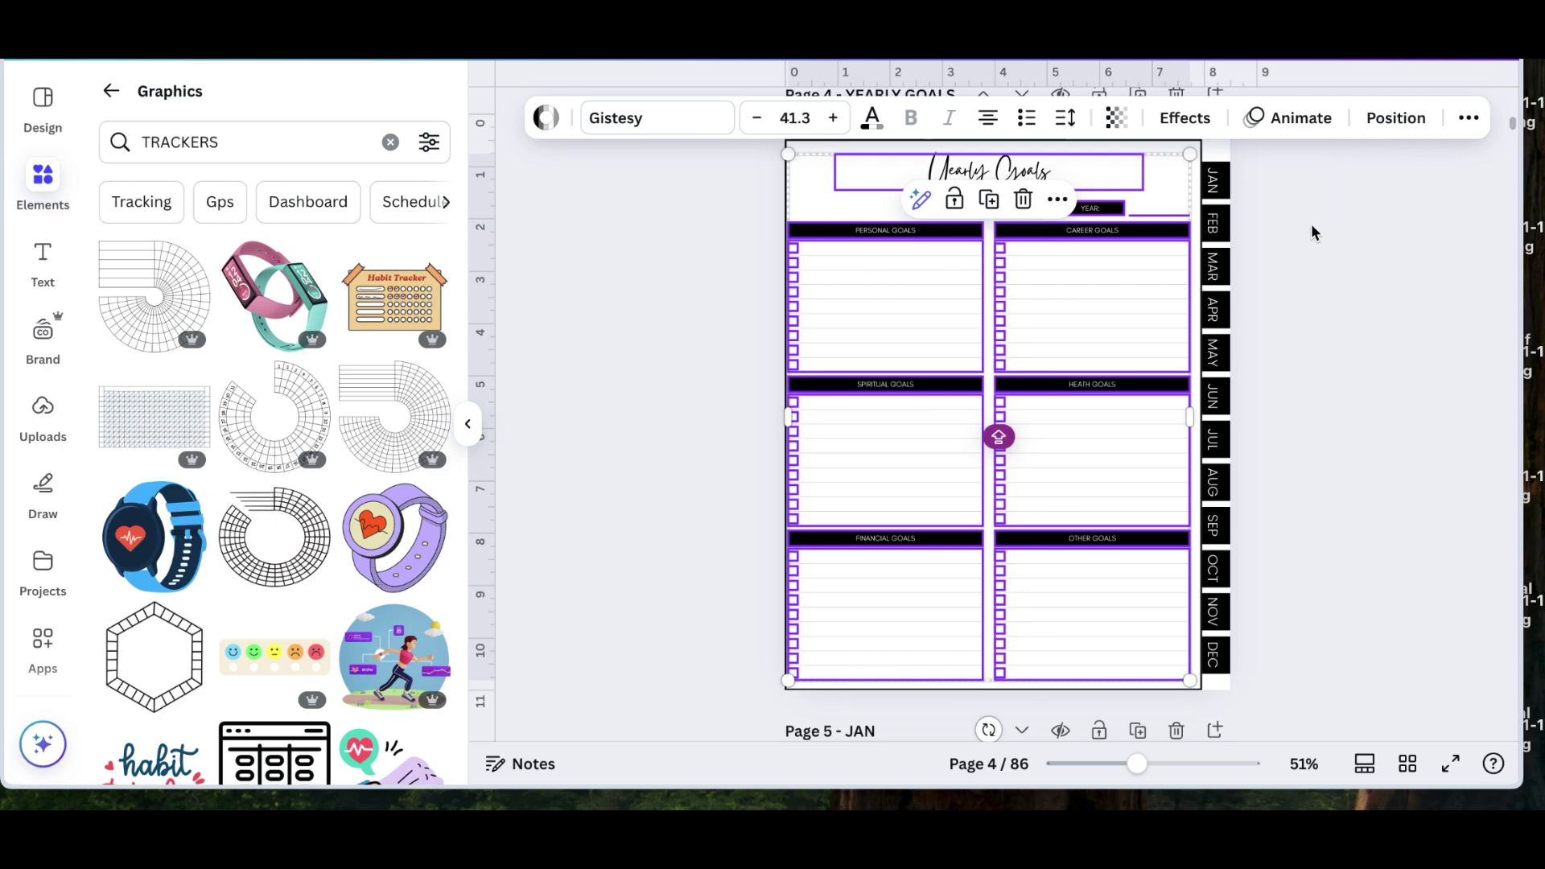
left_click(1301, 350)
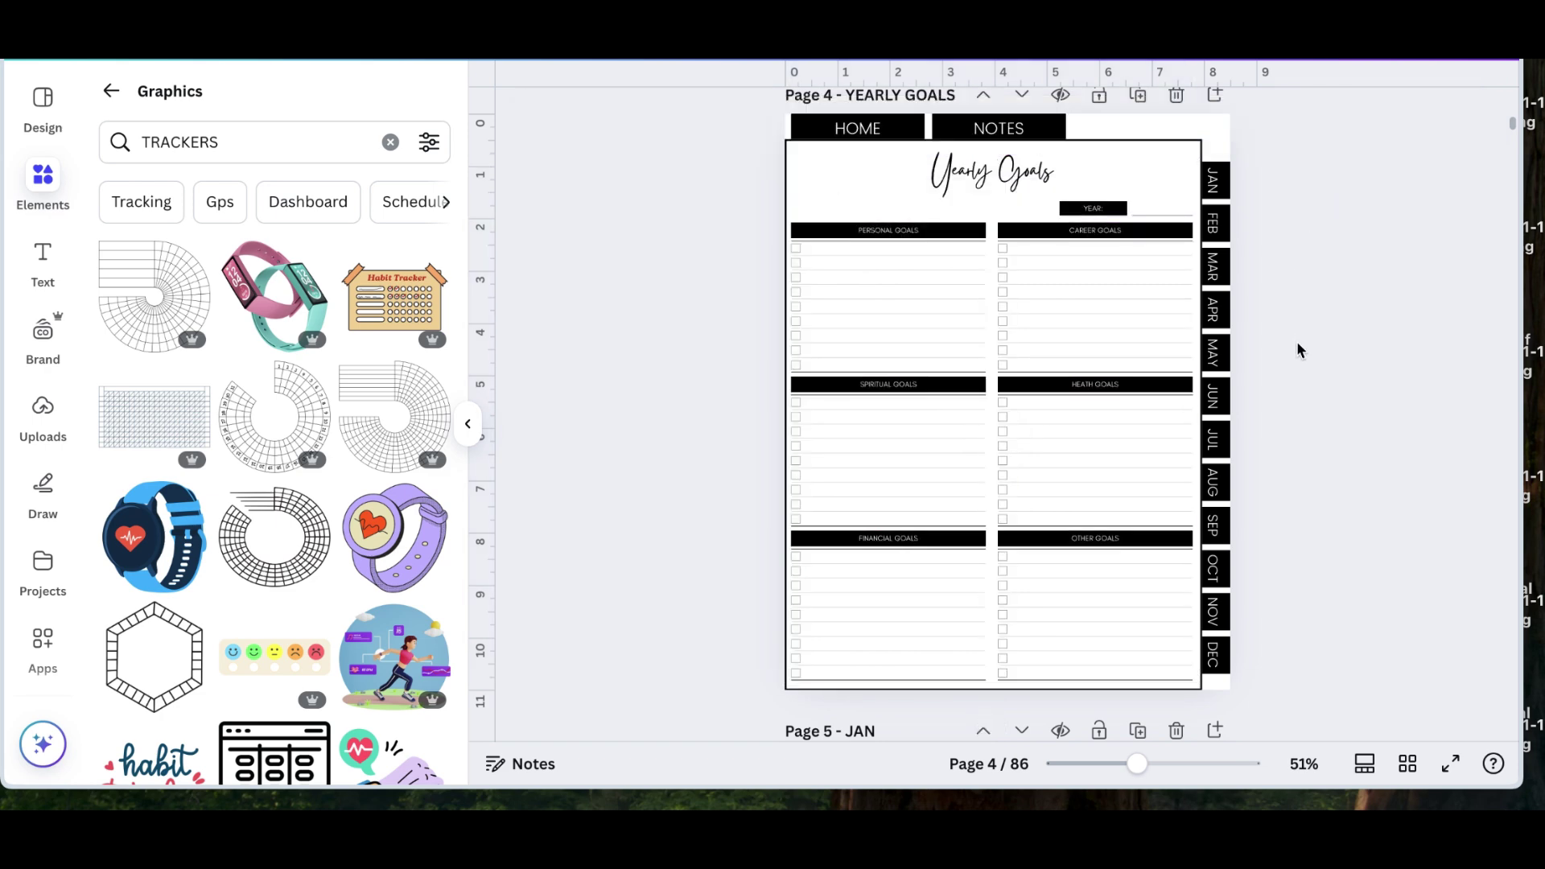
Select the black goal heading bars, then zoom out to 73% and scroll up to HOME.
scroll(1301, 350, "up", 5, "ctrl")
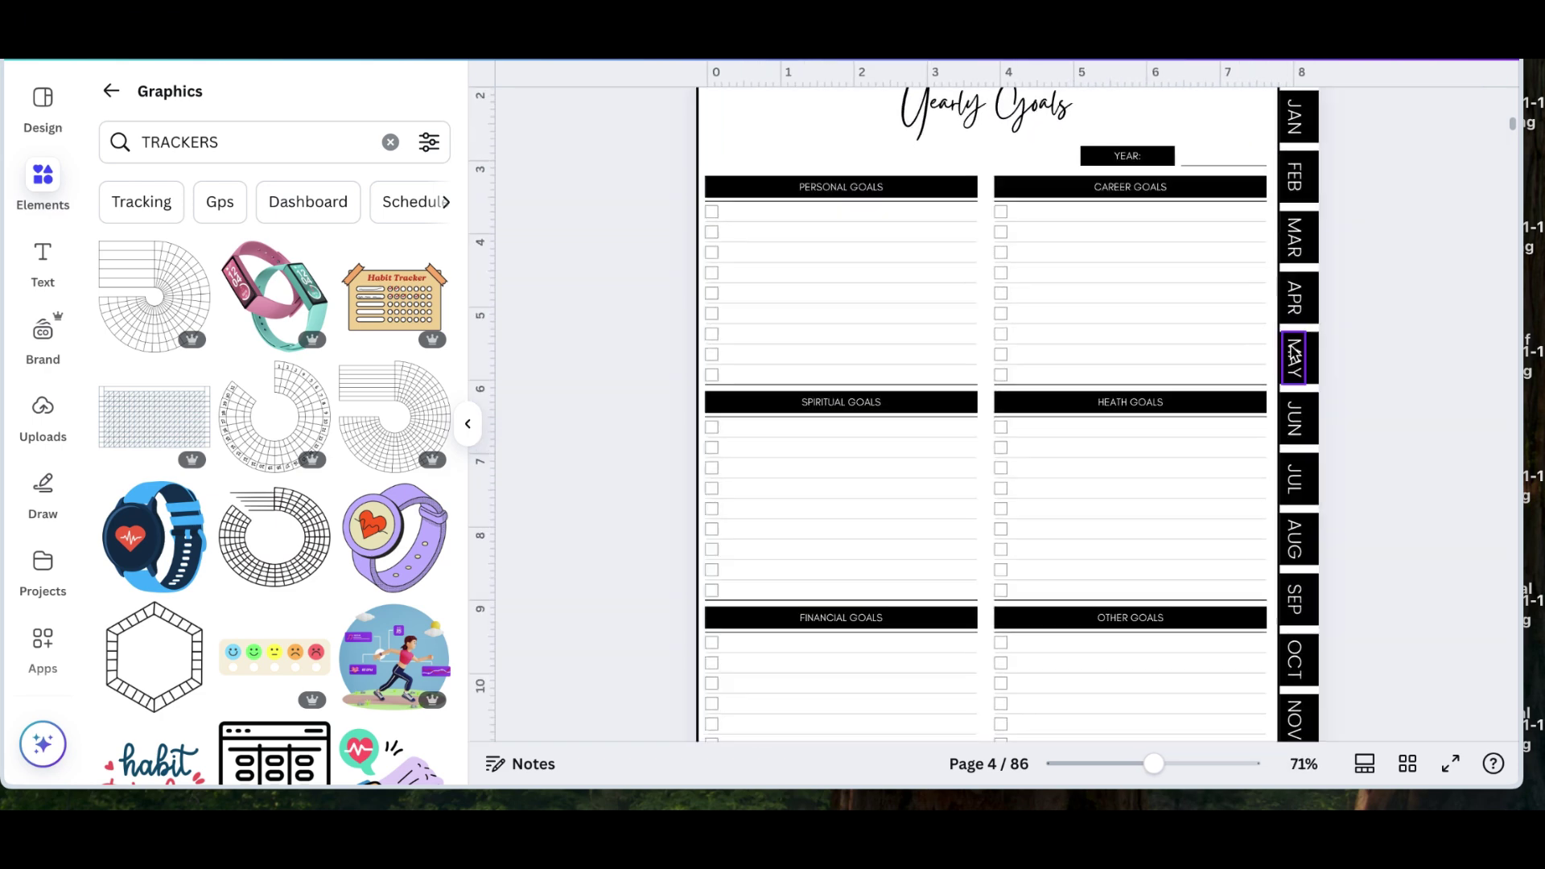
scroll(1293, 352, "up", 3)
scroll(1293, 352, "down", 10)
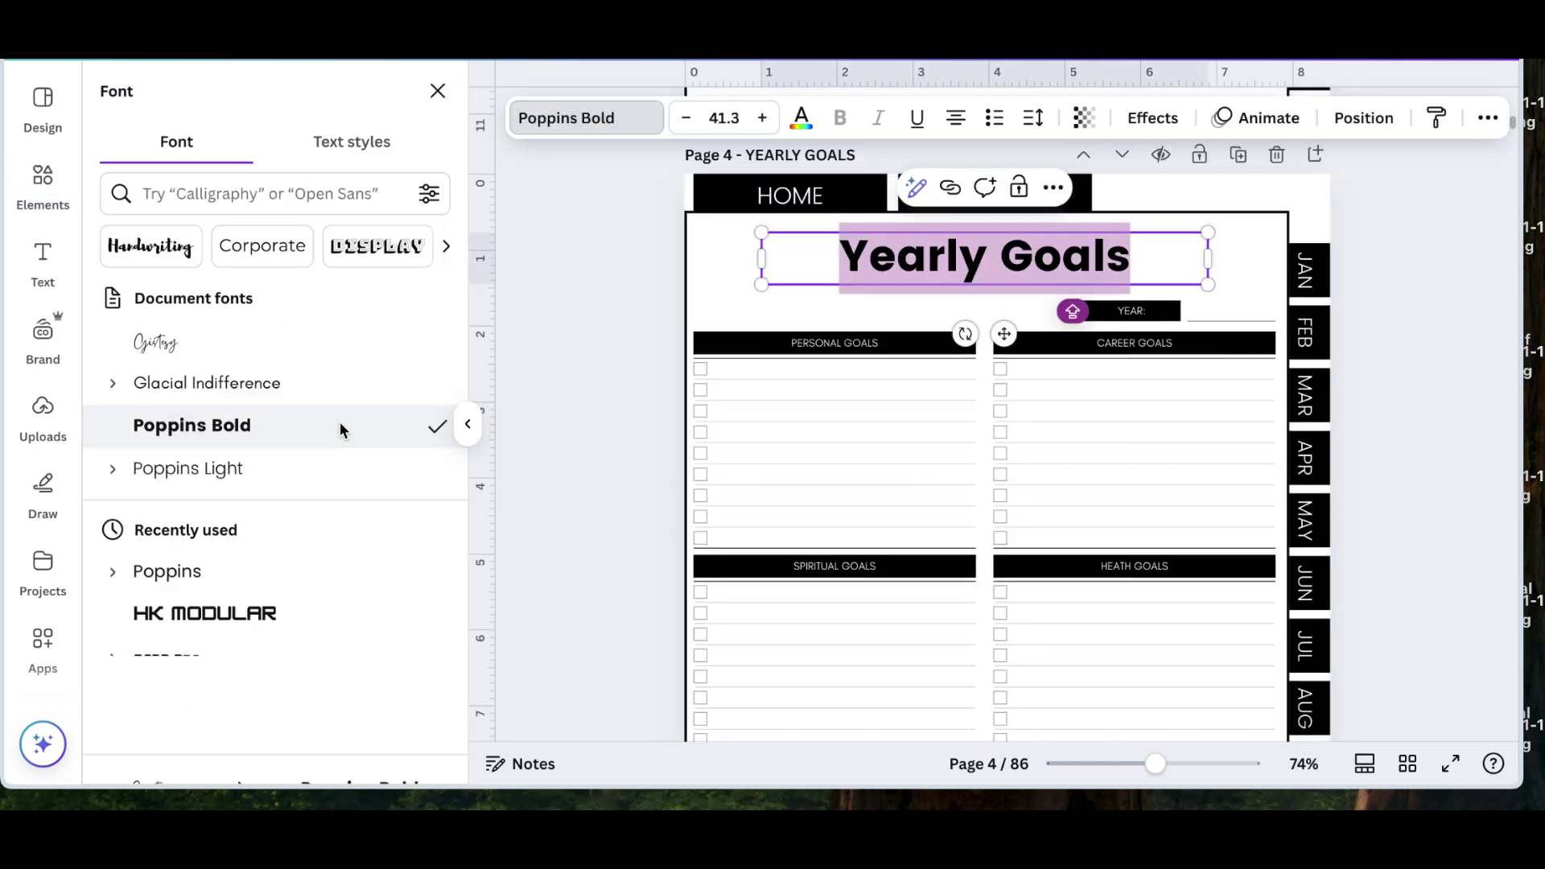
left_click(1488, 118)
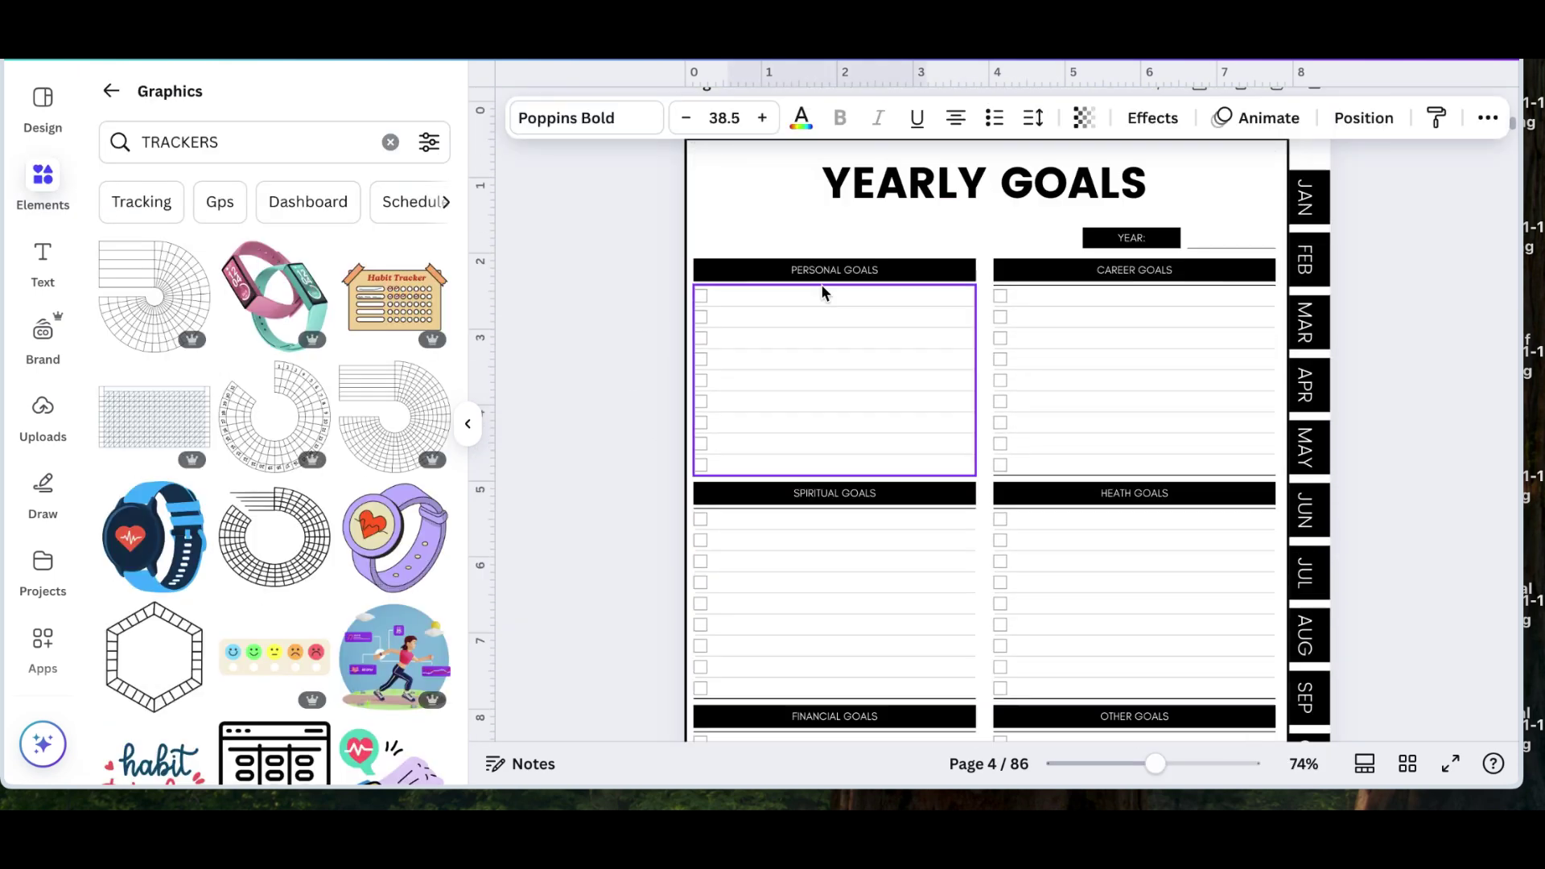
left_click(566, 321)
scroll(566, 321, "up", 1)
left_click(1130, 253)
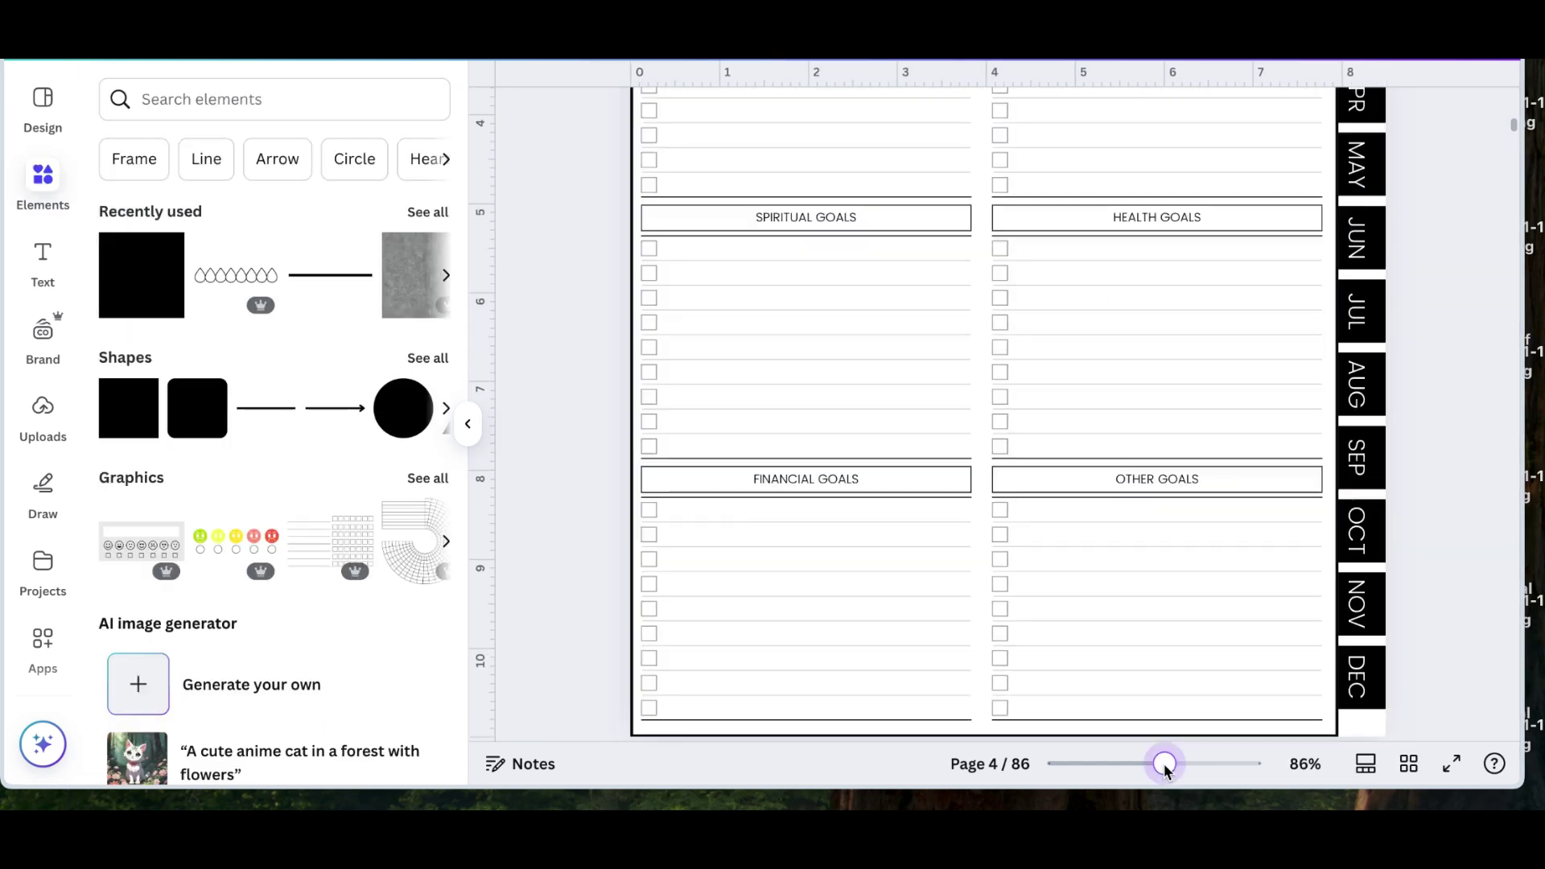
left_click_drag(1165, 769, 1156, 768)
scroll(1124, 496, "up", 10)
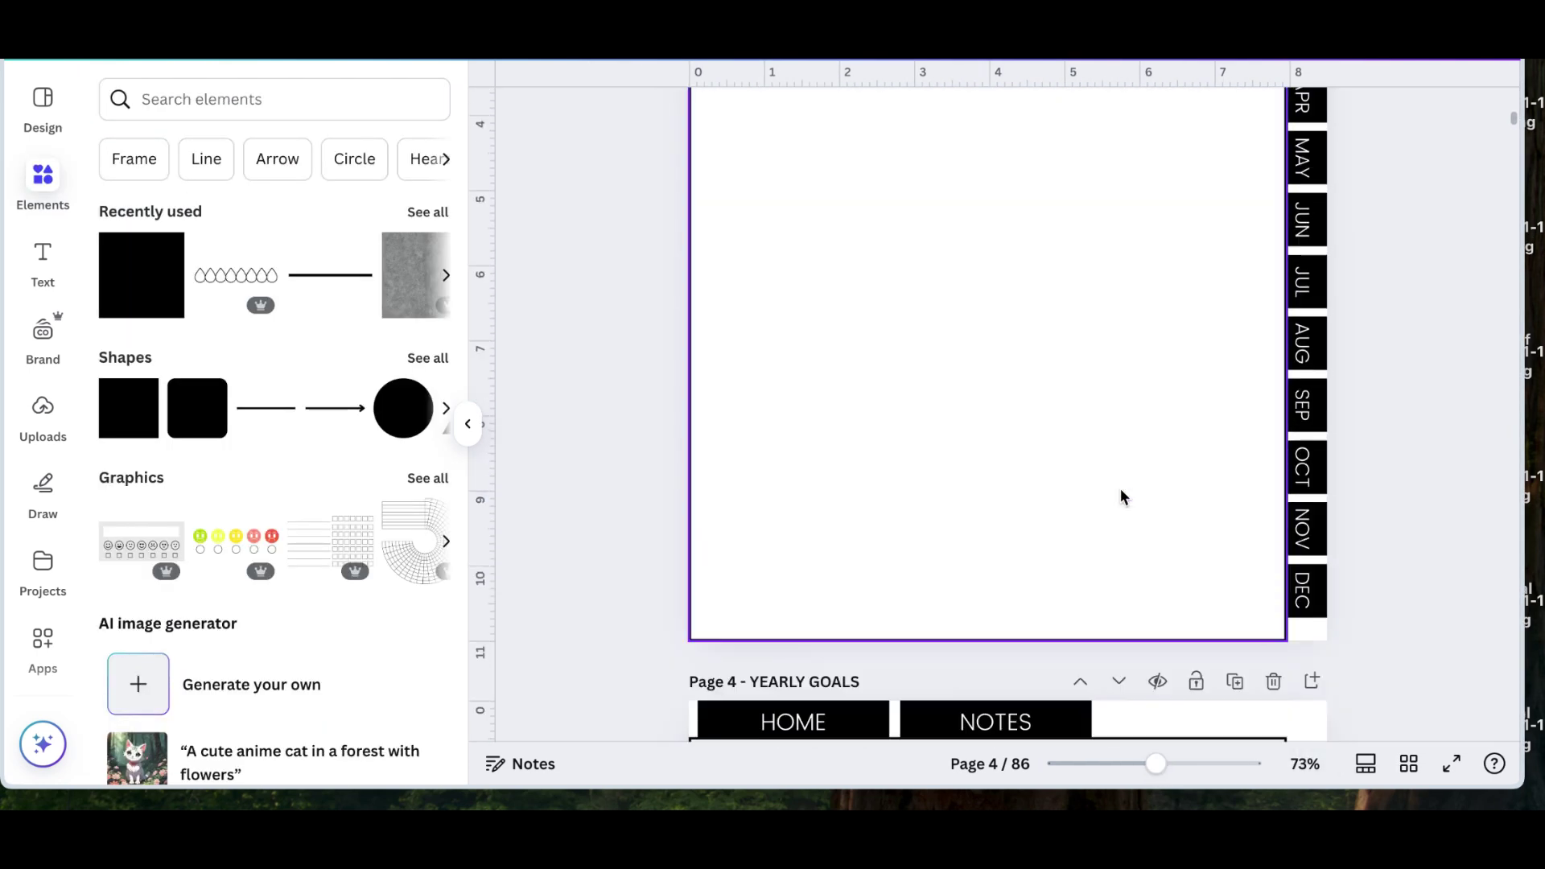
scroll(1124, 497, "up", 9)
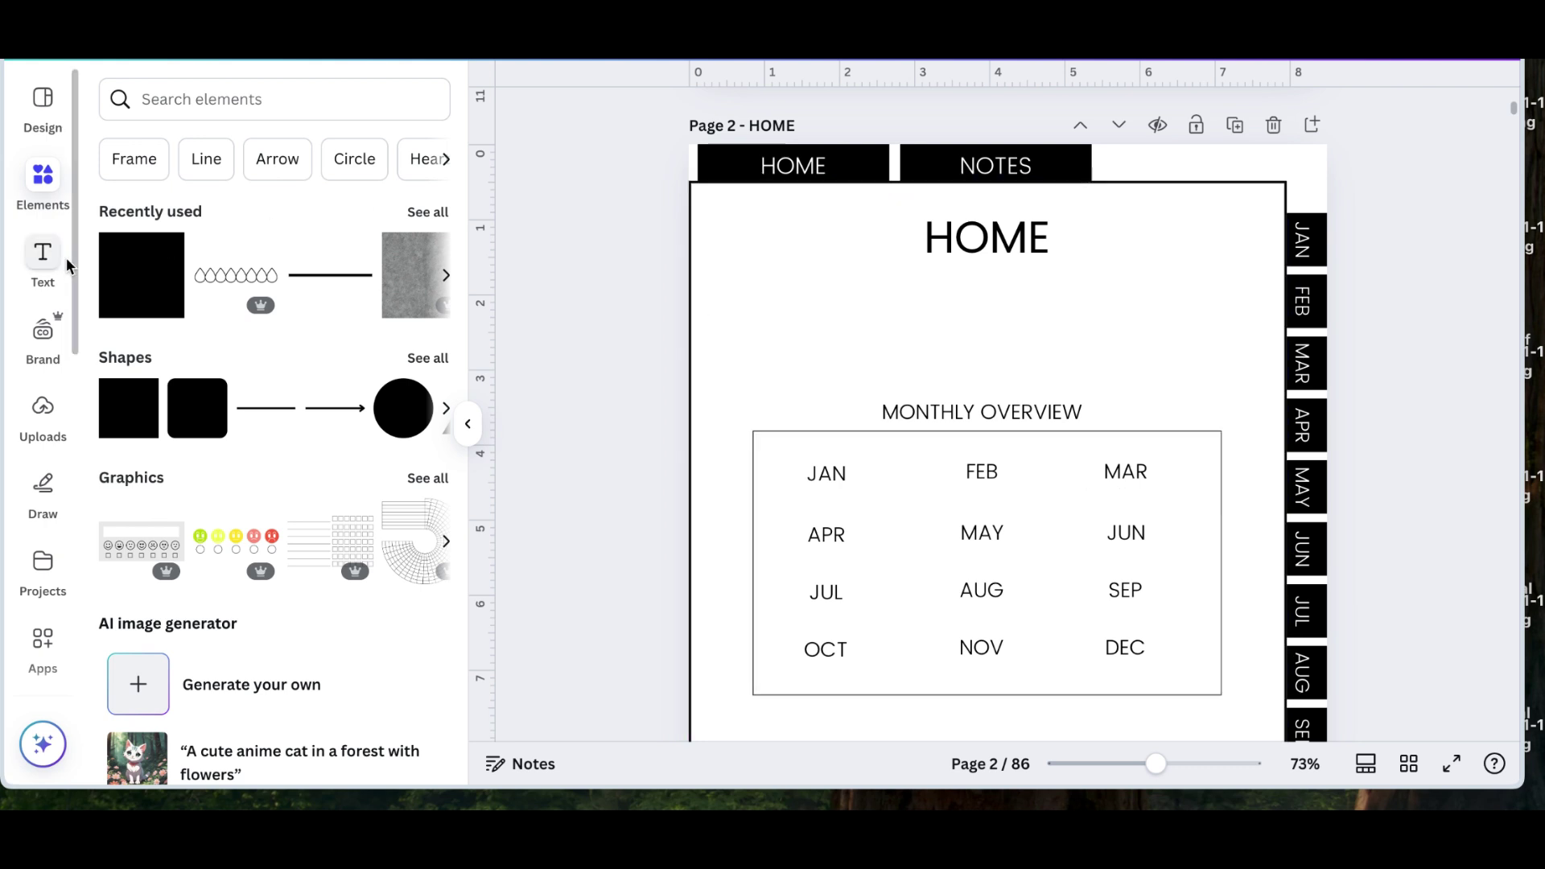
Copy the JAN label above the monthly overview and retype it as YEARLY GOALS.
left_click(825, 476)
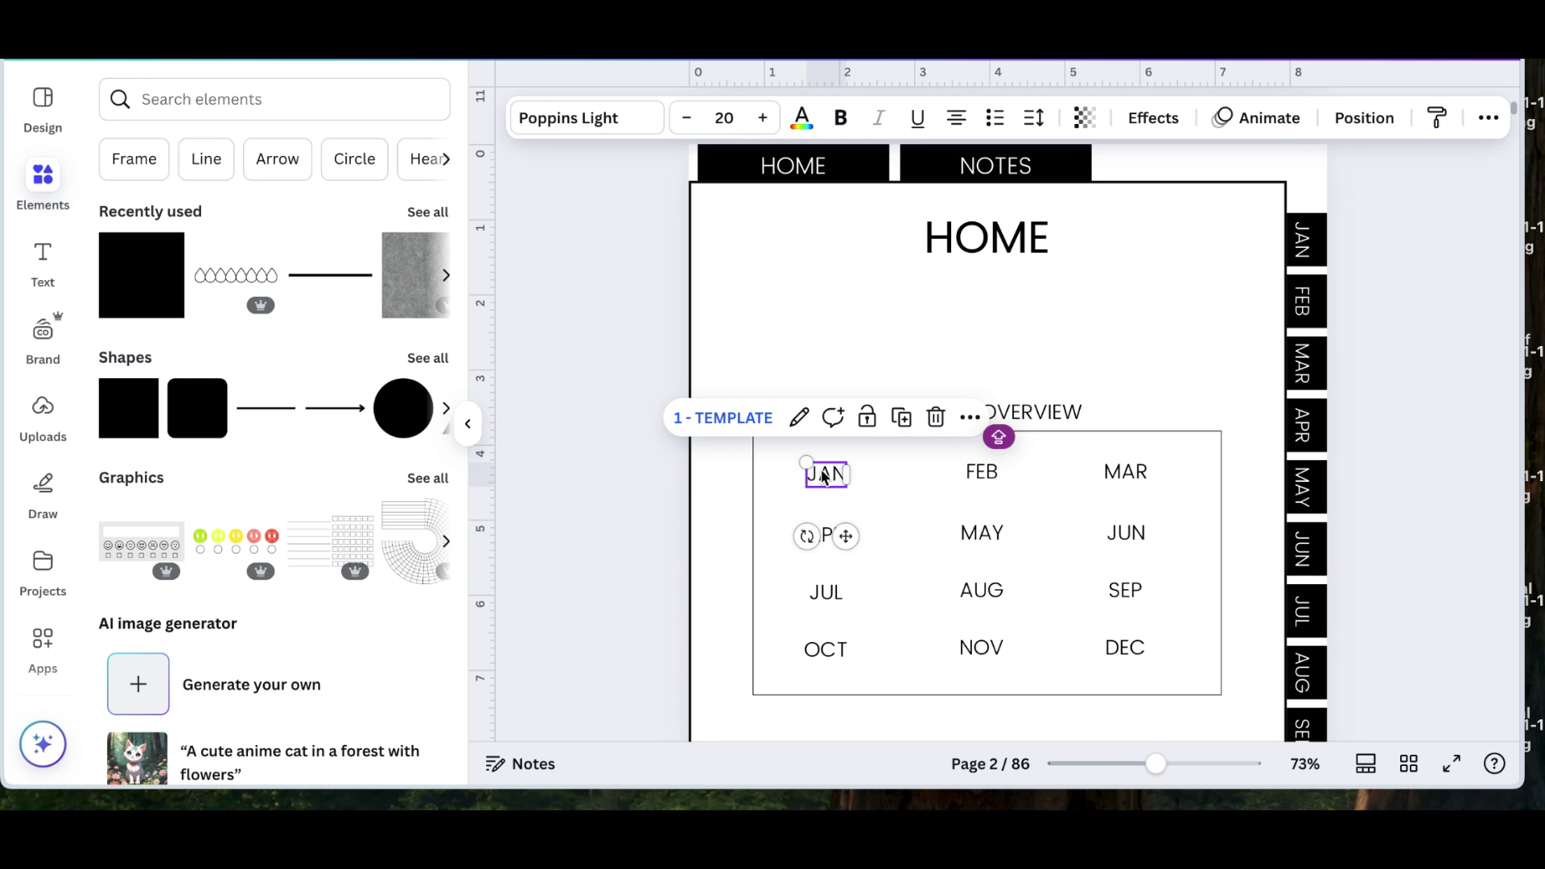
left_click_drag(825, 476, 845, 355)
double_click(833, 302)
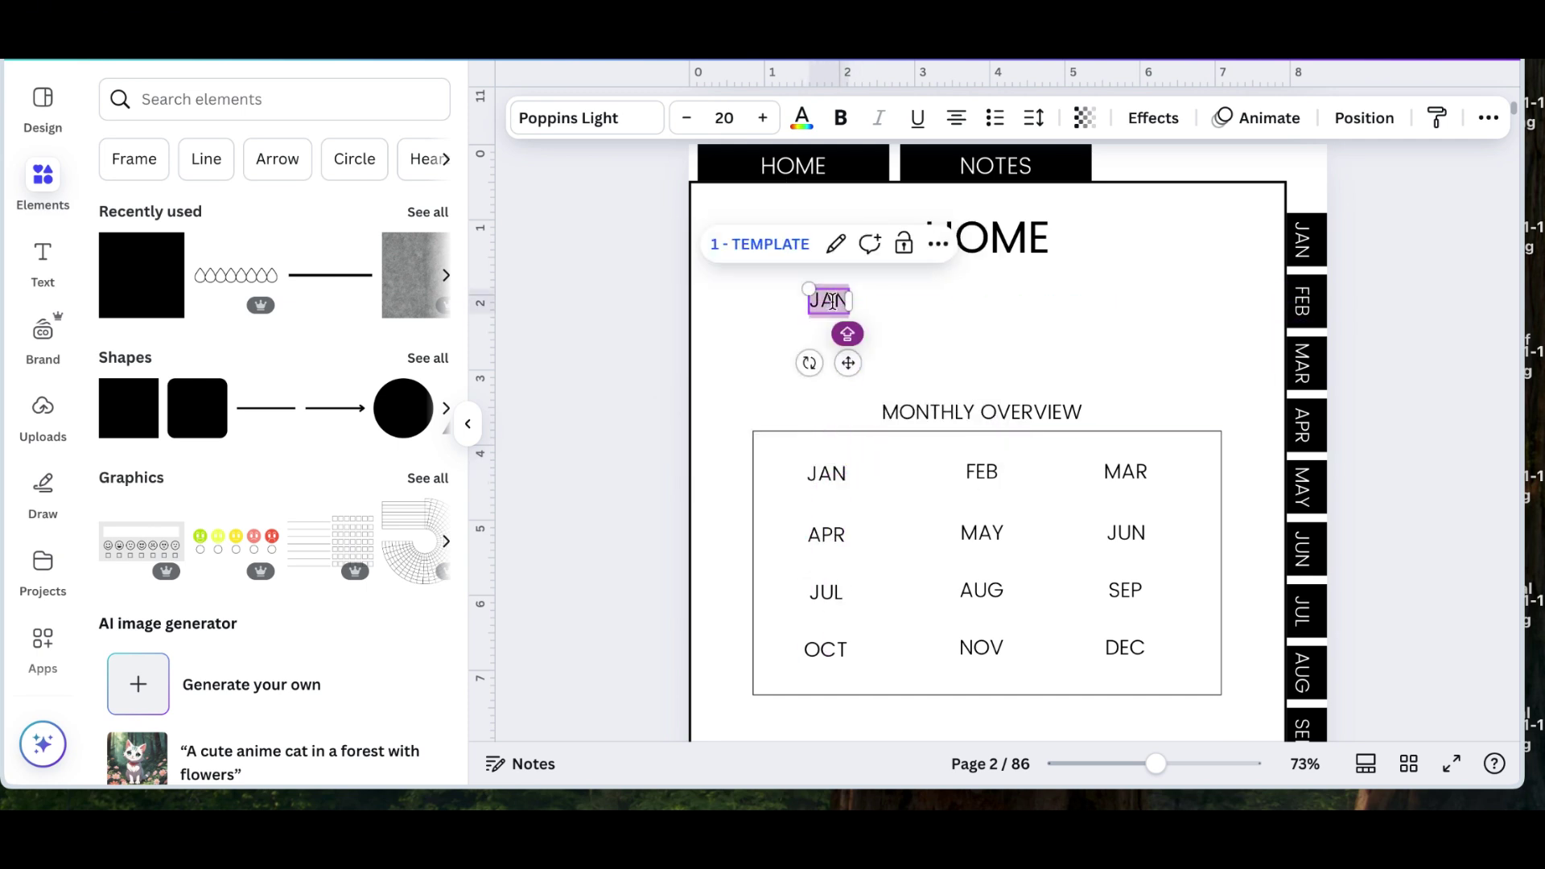
type("YEARLY GOALS")
left_click(621, 417)
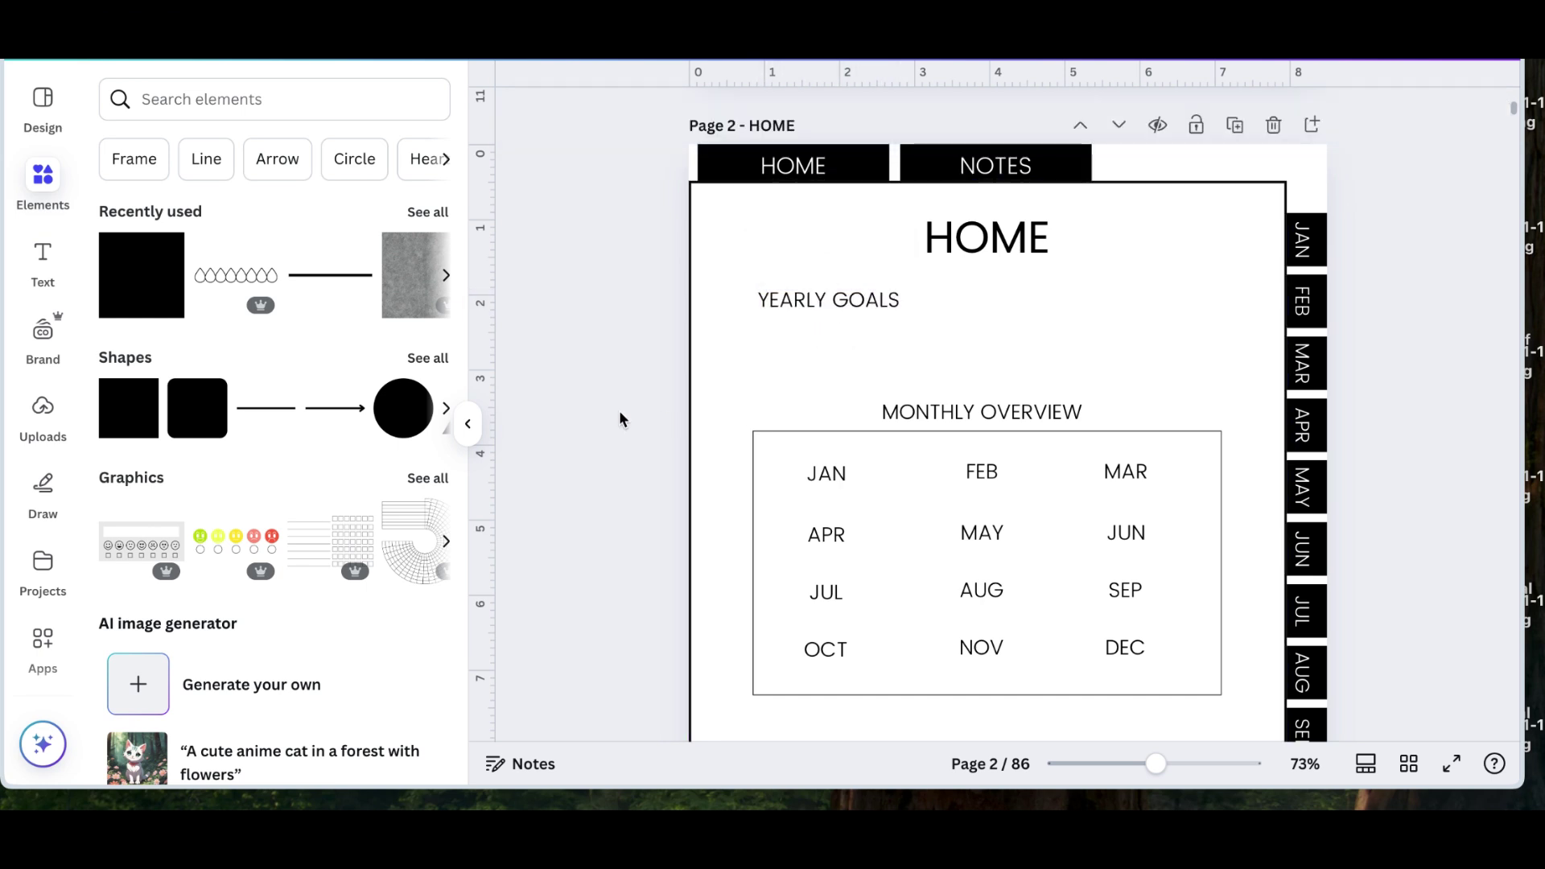
Link the YEARLY GOALS label to page 4 - YEARLY GOALS and remove its underline.
left_click(818, 297)
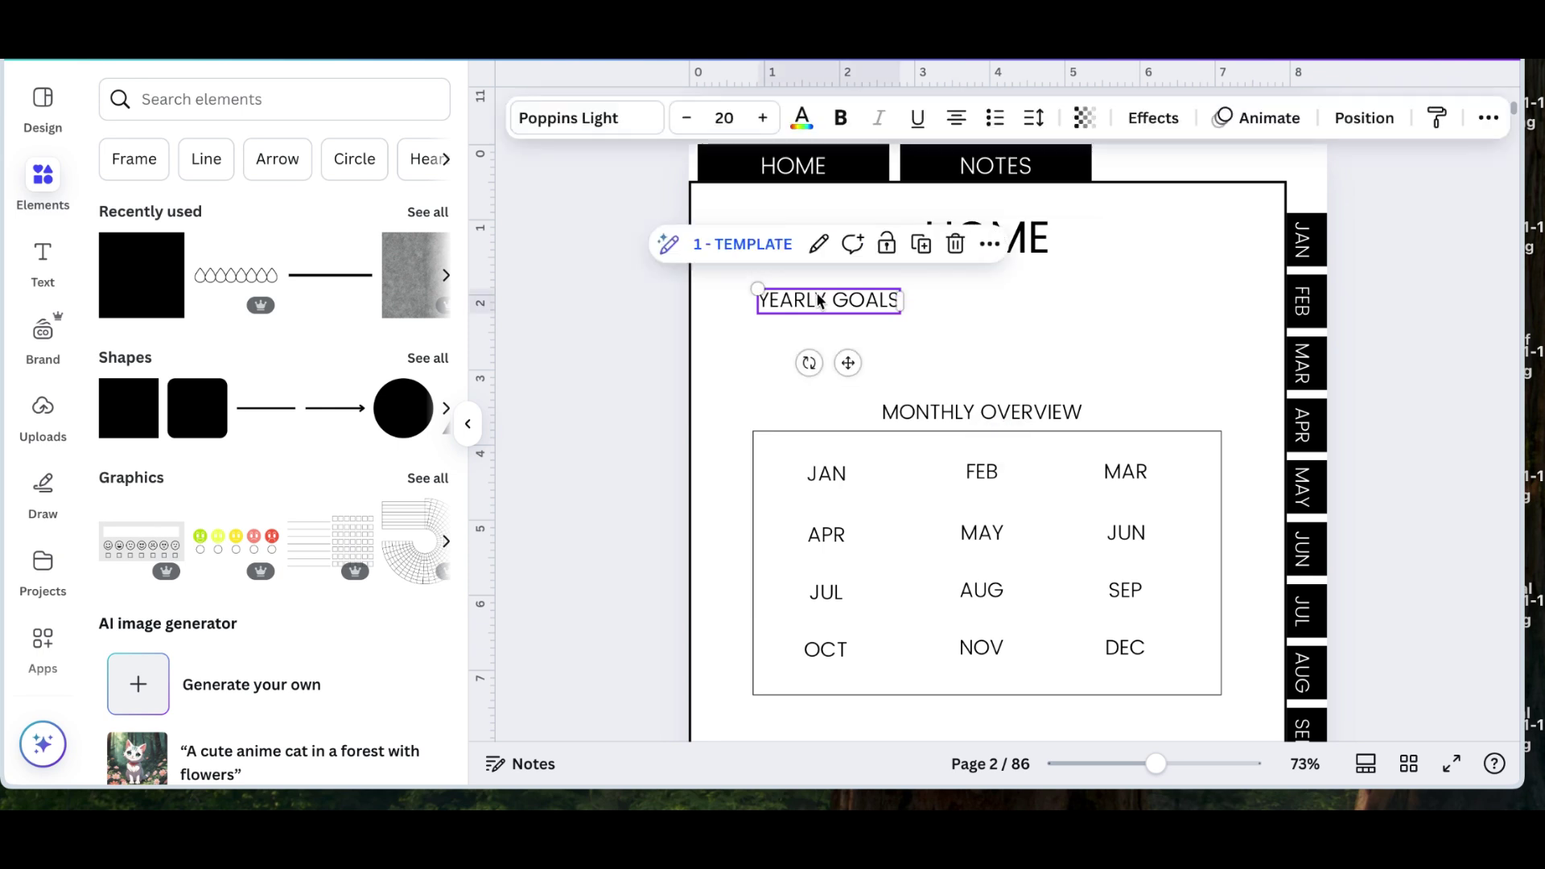
left_click(818, 245)
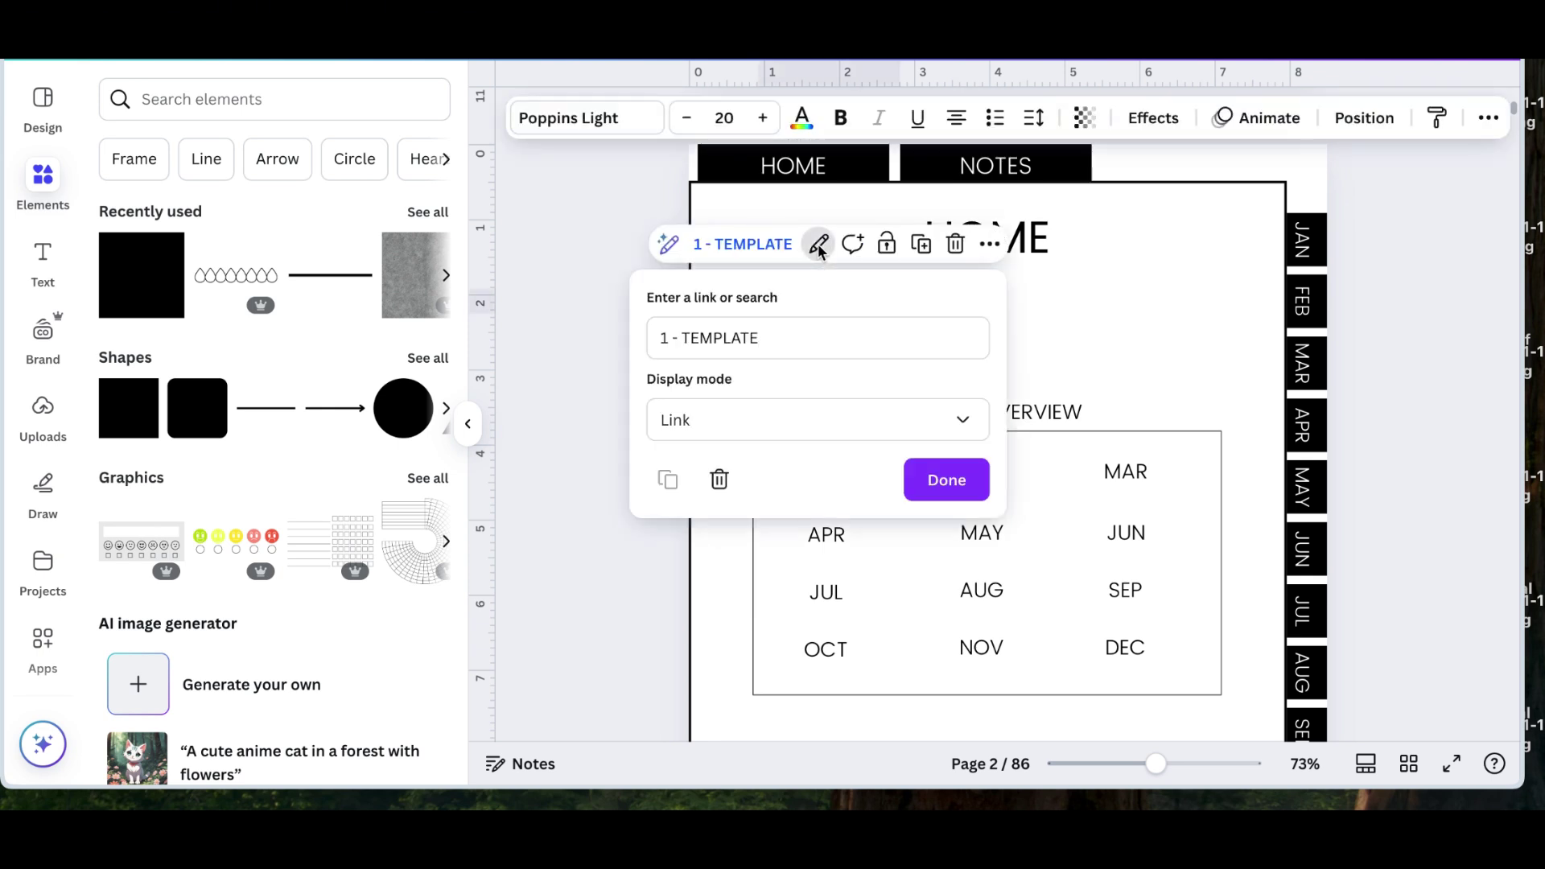
left_click(797, 342)
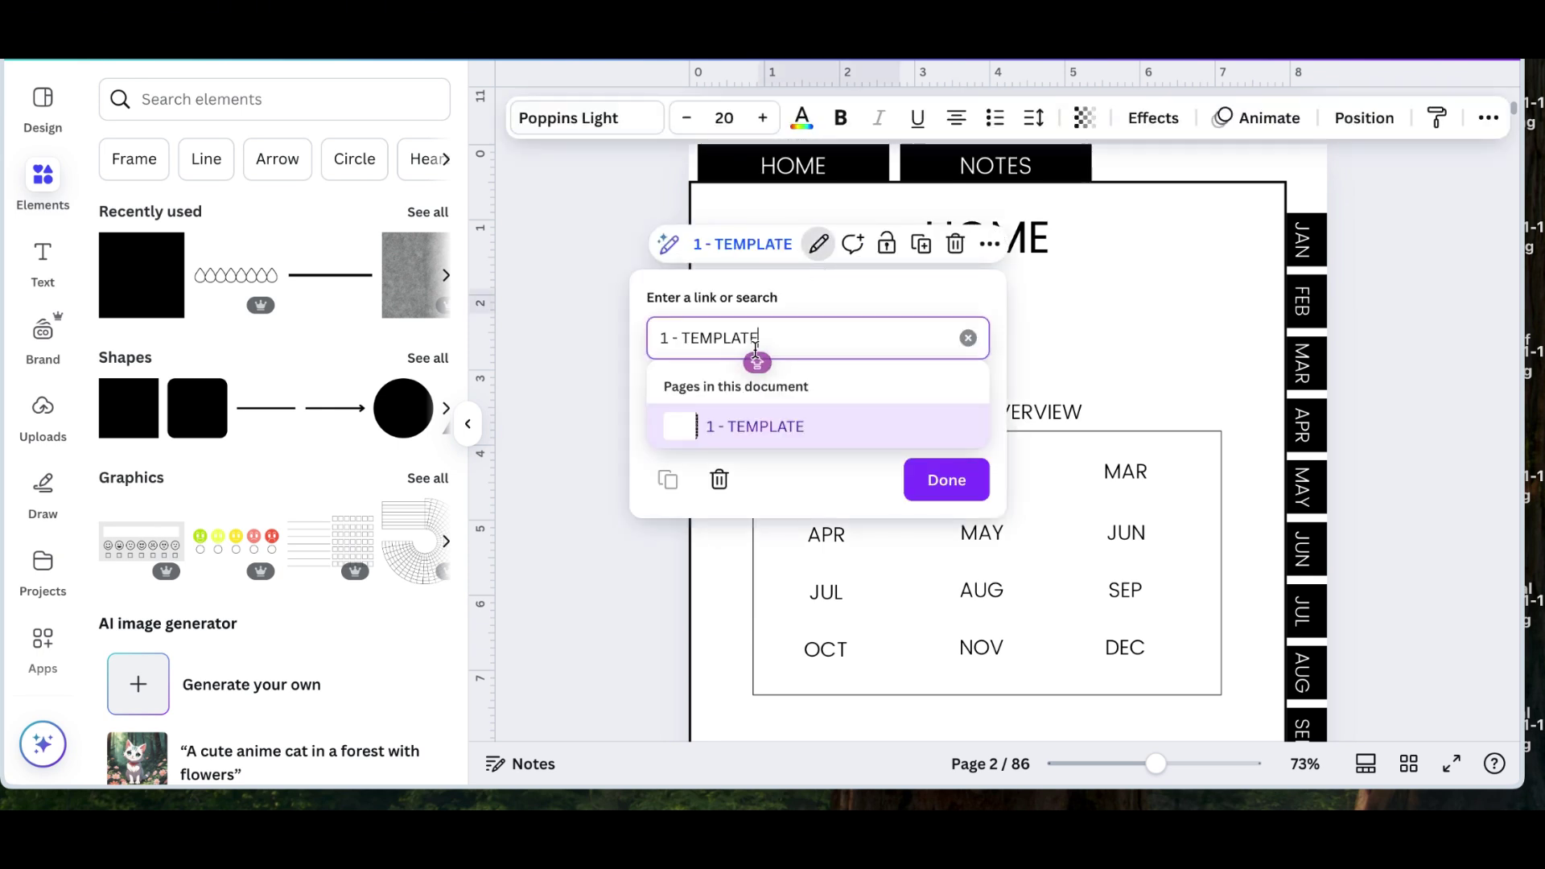
left_click(967, 338)
scroll(837, 531, "down", 3)
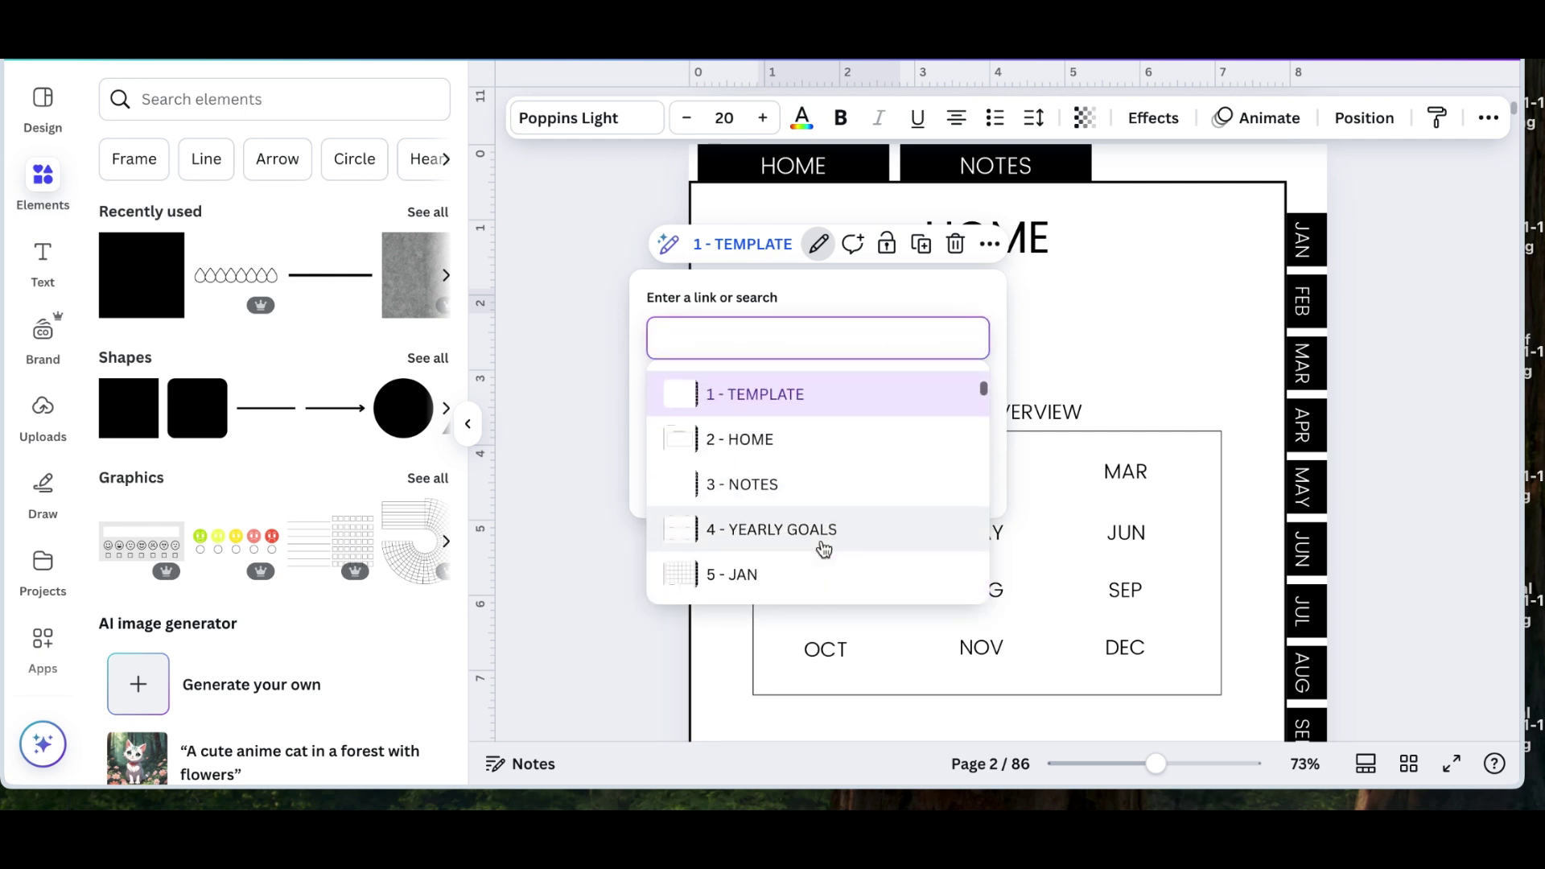
left_click(824, 539)
left_click(923, 486)
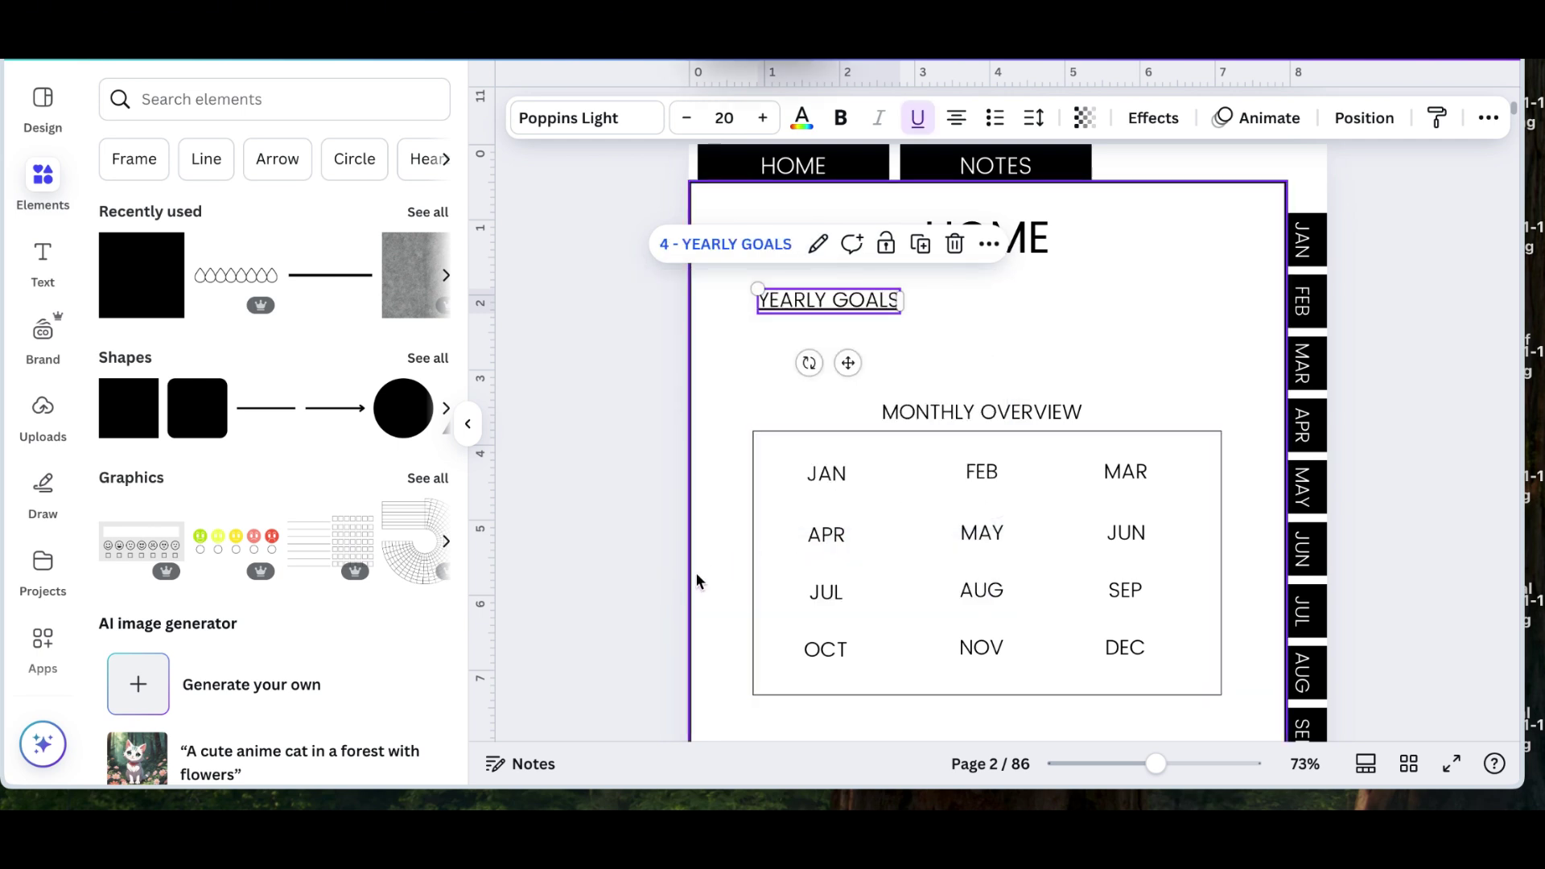
double_click(834, 298)
key("shift+Home")
key("ctrl+u")
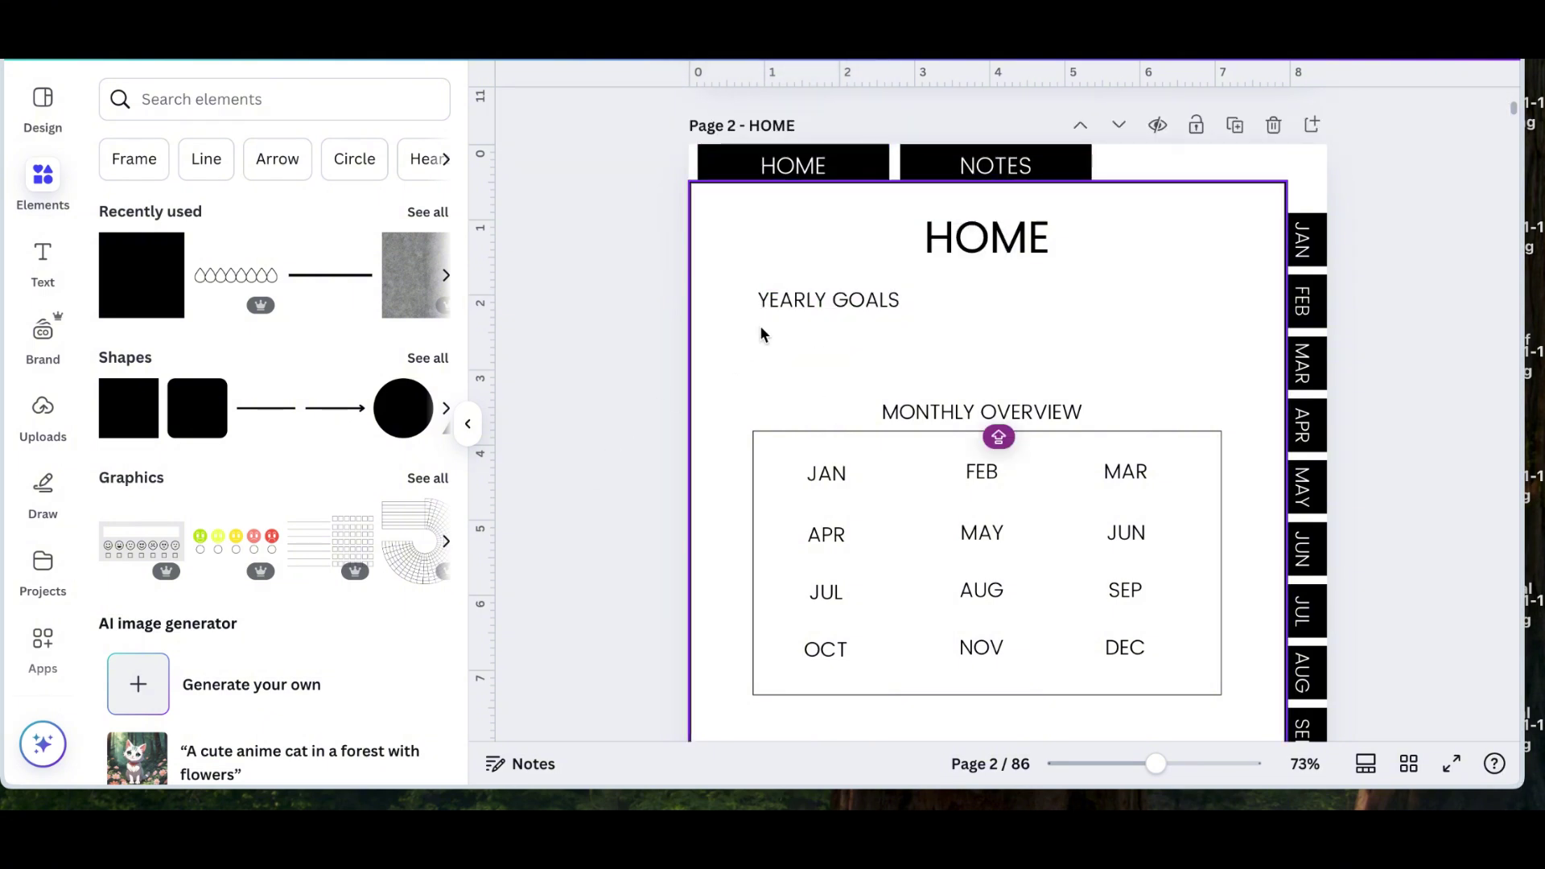
Duplicate the label as VISION BOARD, arrange both under the HOME title, and shrink it.
left_click(800, 312)
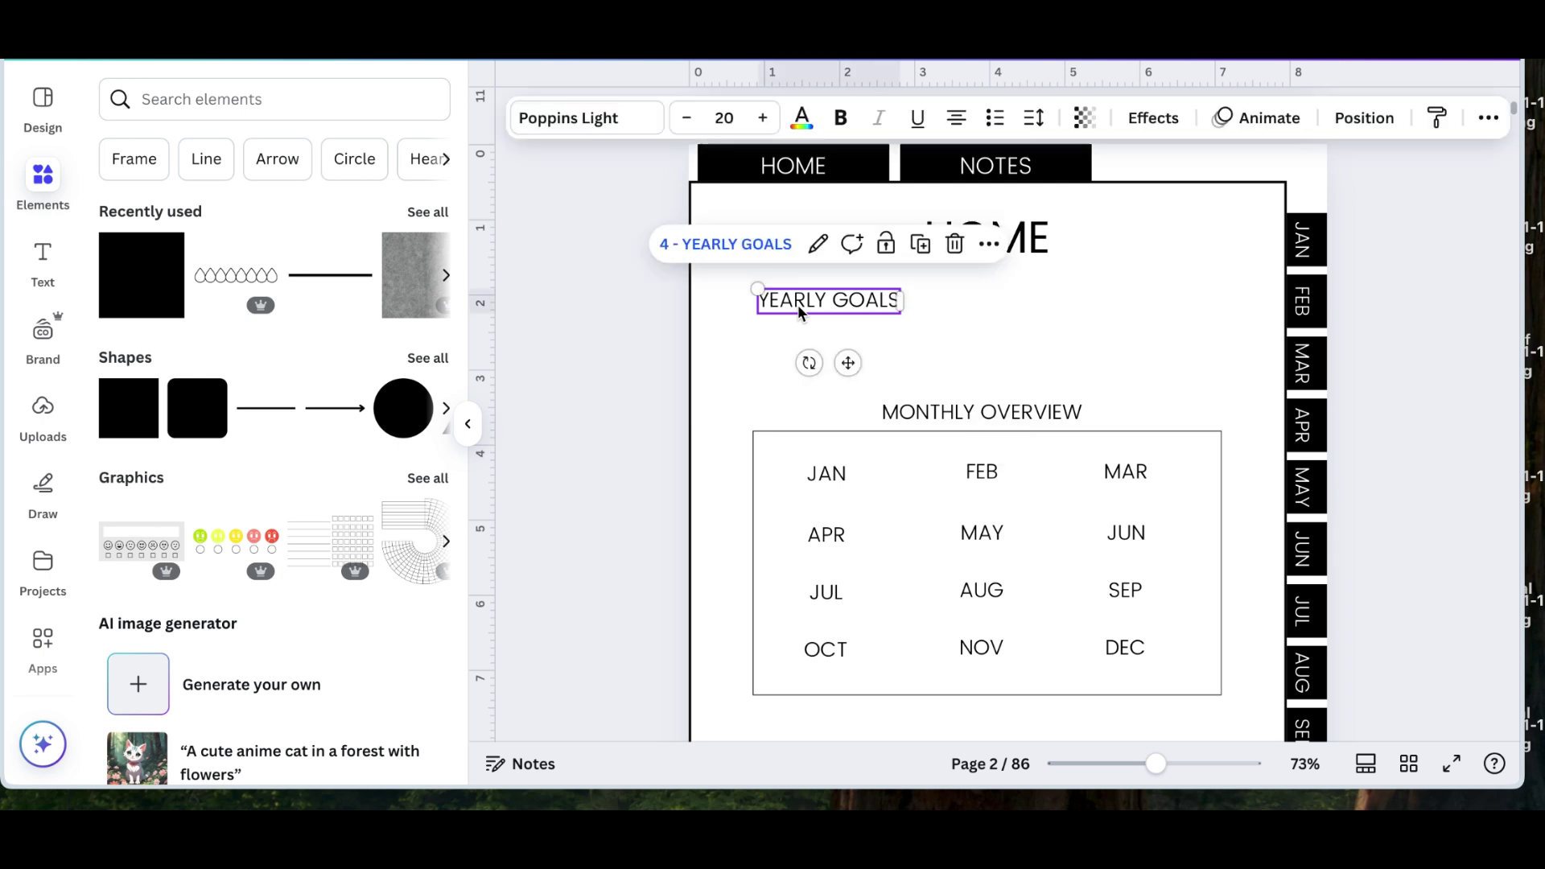
key("ctrl+d")
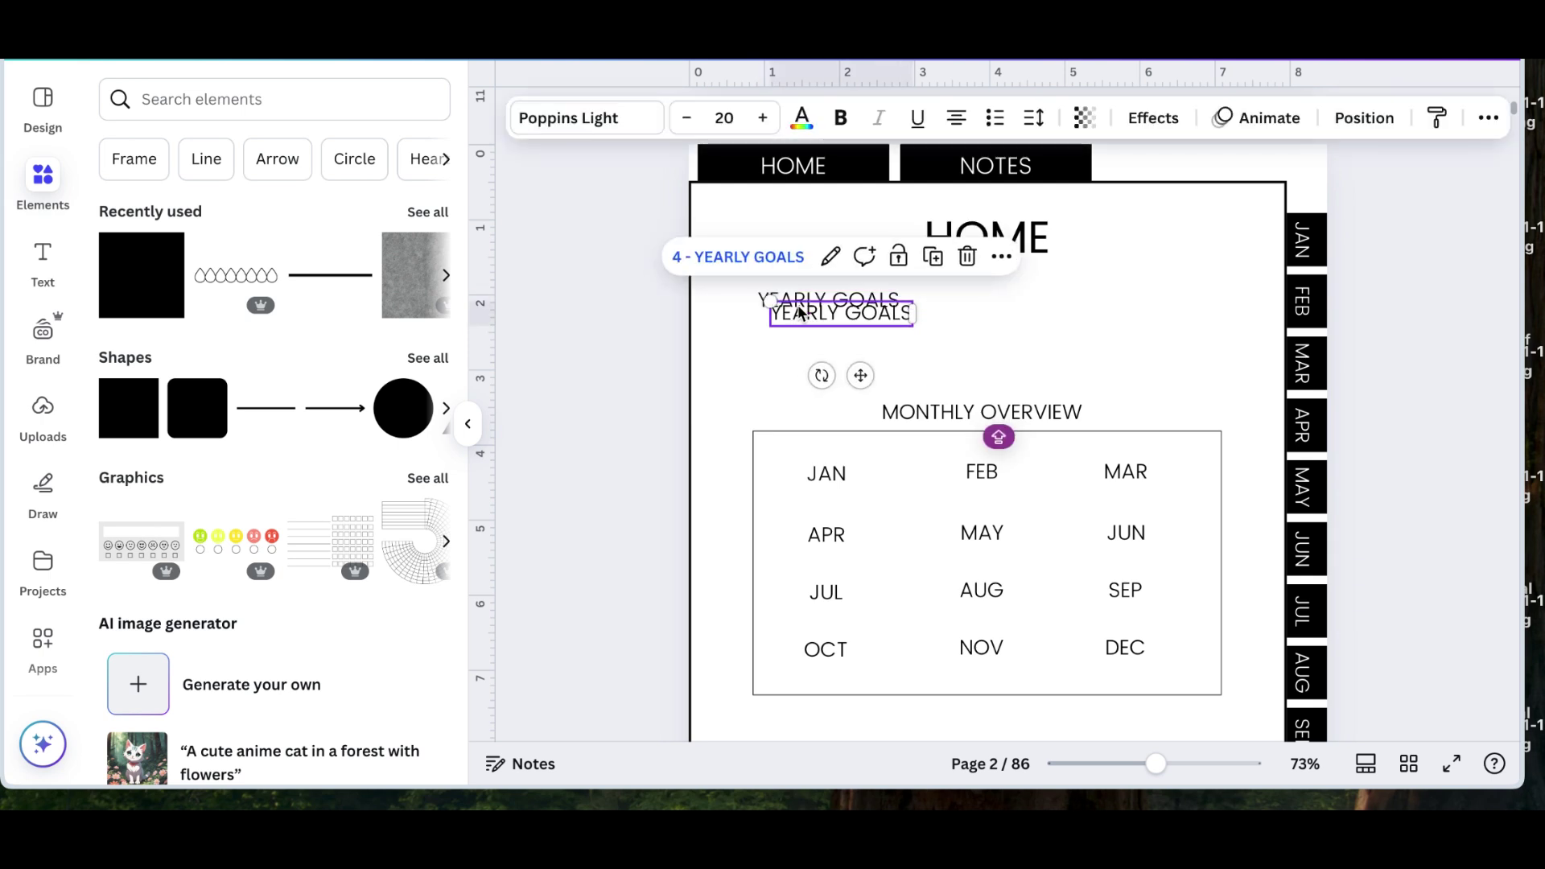
left_click_drag(807, 318, 1063, 306)
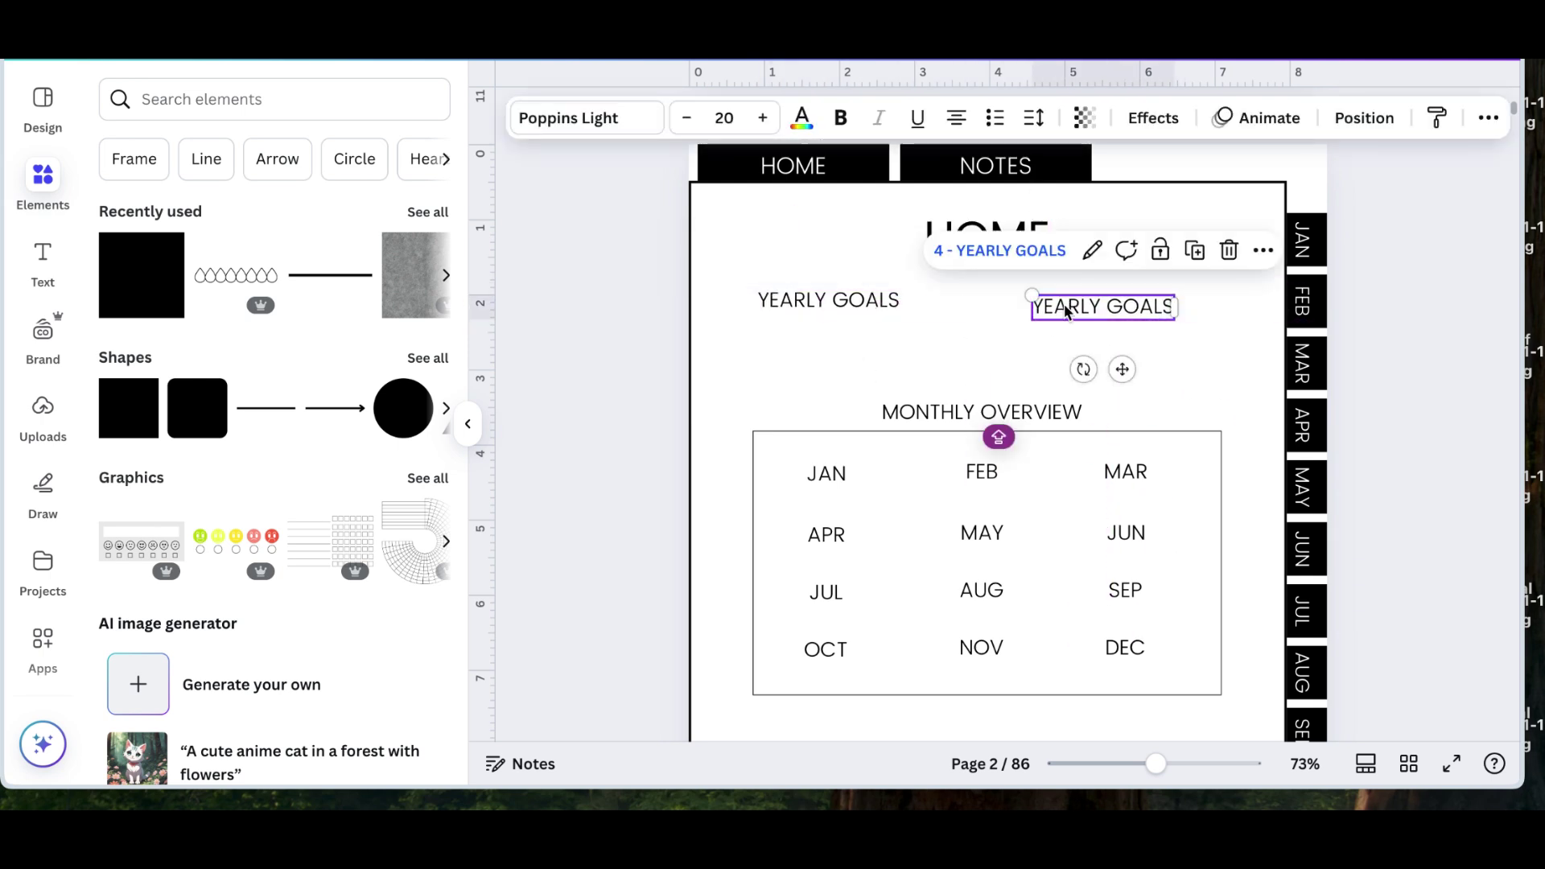
double_click(1063, 306)
type("VISION BOARD")
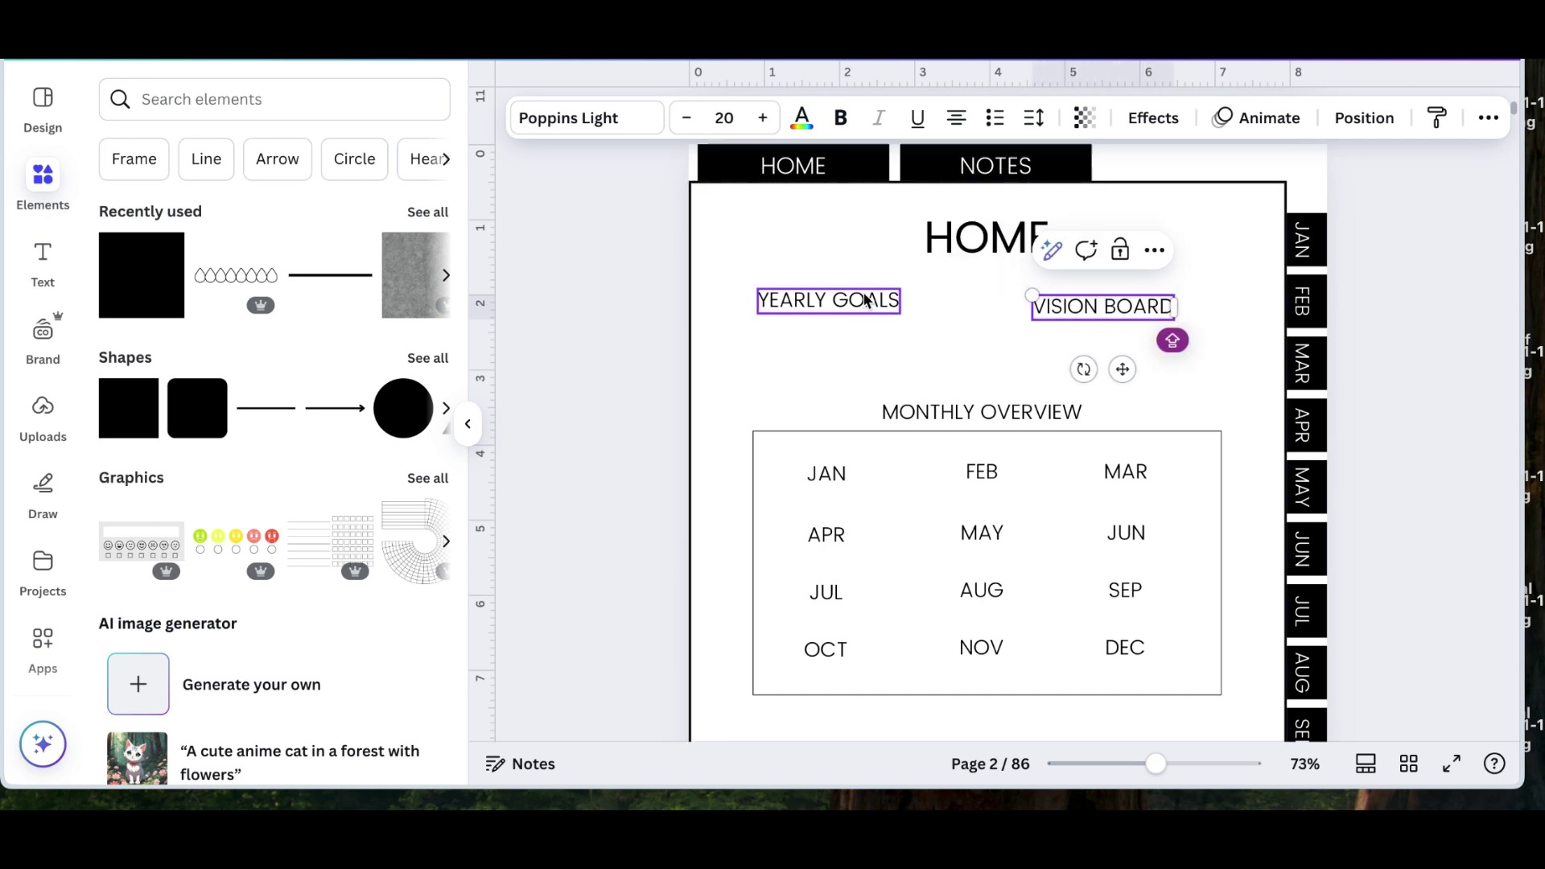
mouse_move(867, 300)
left_mouse_down()
mouse_move(1115, 342)
mouse_move(861, 296)
left_mouse_up()
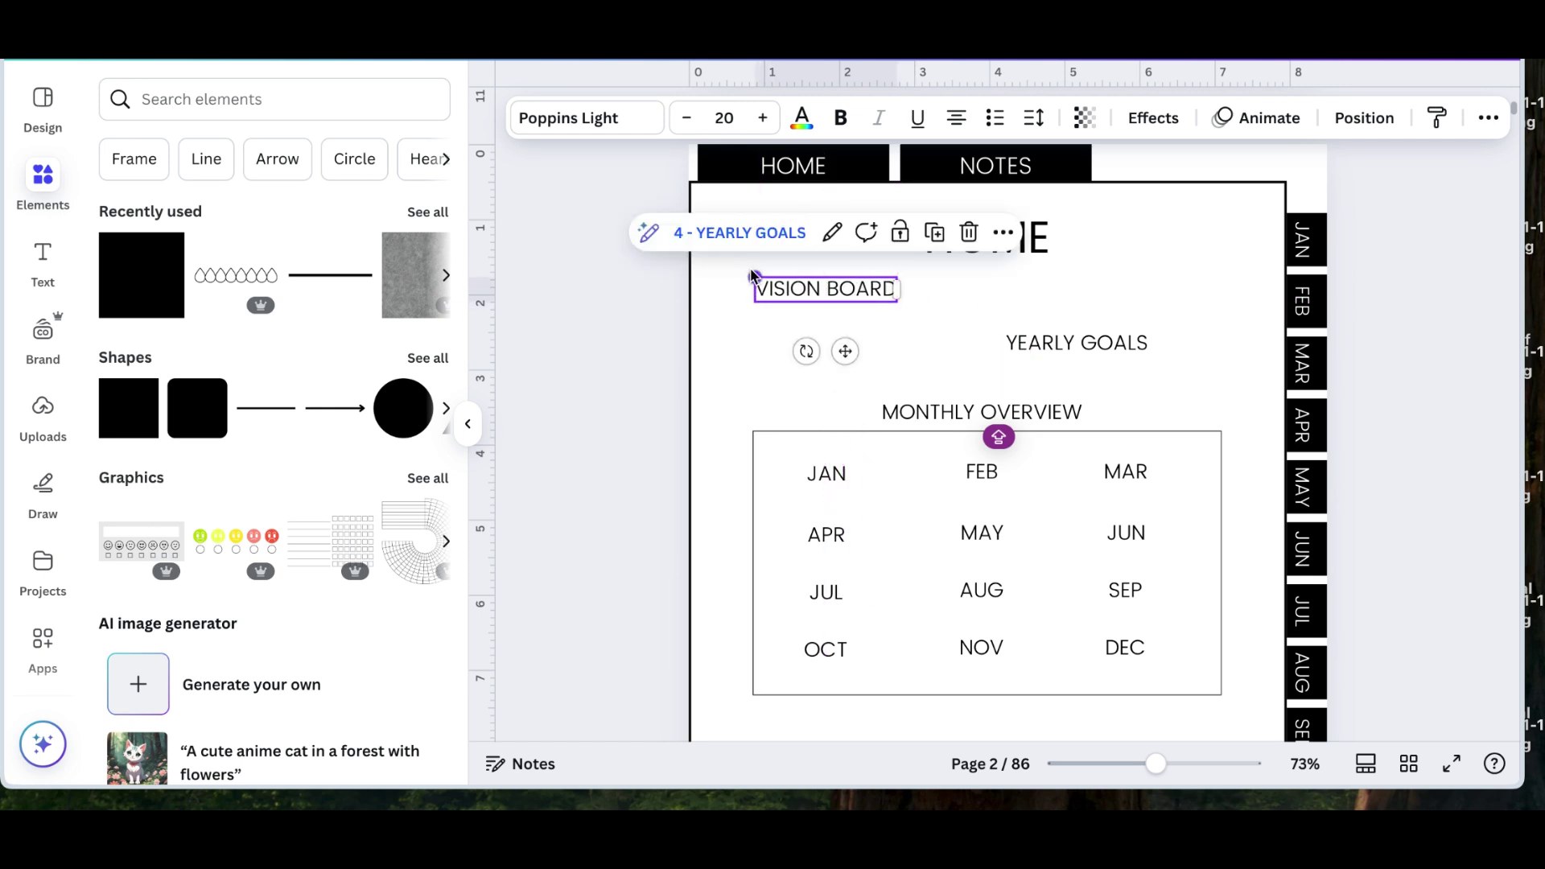
left_click_drag(756, 277, 770, 282)
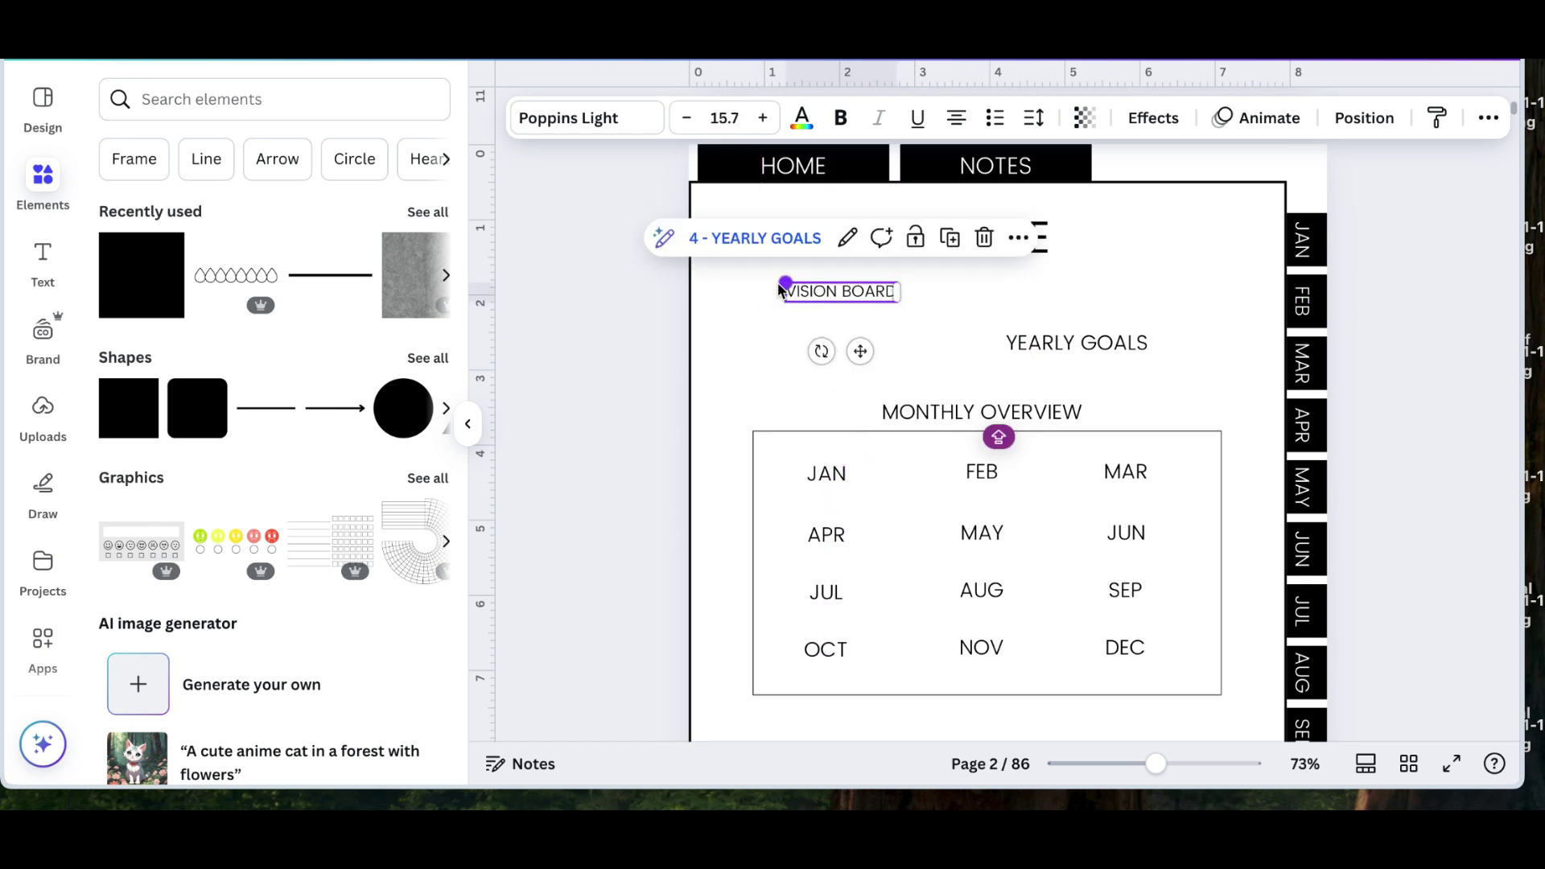
left_click(844, 351)
Line YEARLY GOALS up beside VISION BOARD and set its font size to 15.7.
left_click_drag(1036, 356, 1083, 283)
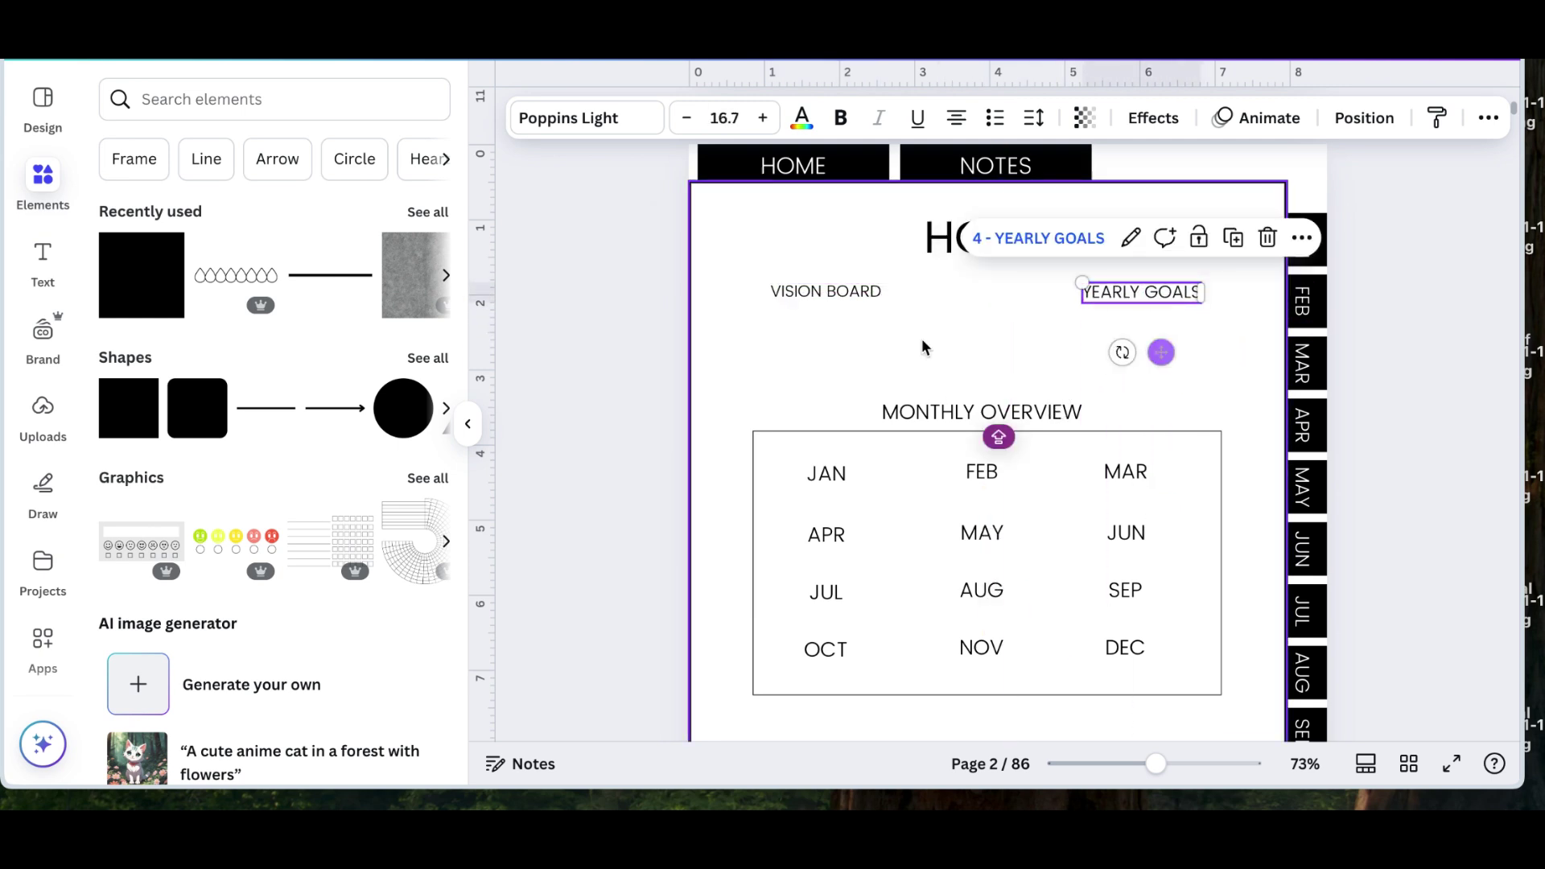
left_click(724, 119)
type("15.7")
key("Return")
Move a copy of the VISION BOARD label and retype it as BINGO CARD.
left_click(865, 296)
left_click_drag(865, 296, 1006, 286)
double_click(982, 290)
type("BINGO CARD")
left_click(1250, 332)
Add two more label copies, retyped as SHOPPING LIST and MEAL PLANNER.
scroll(1229, 307, "down", 2)
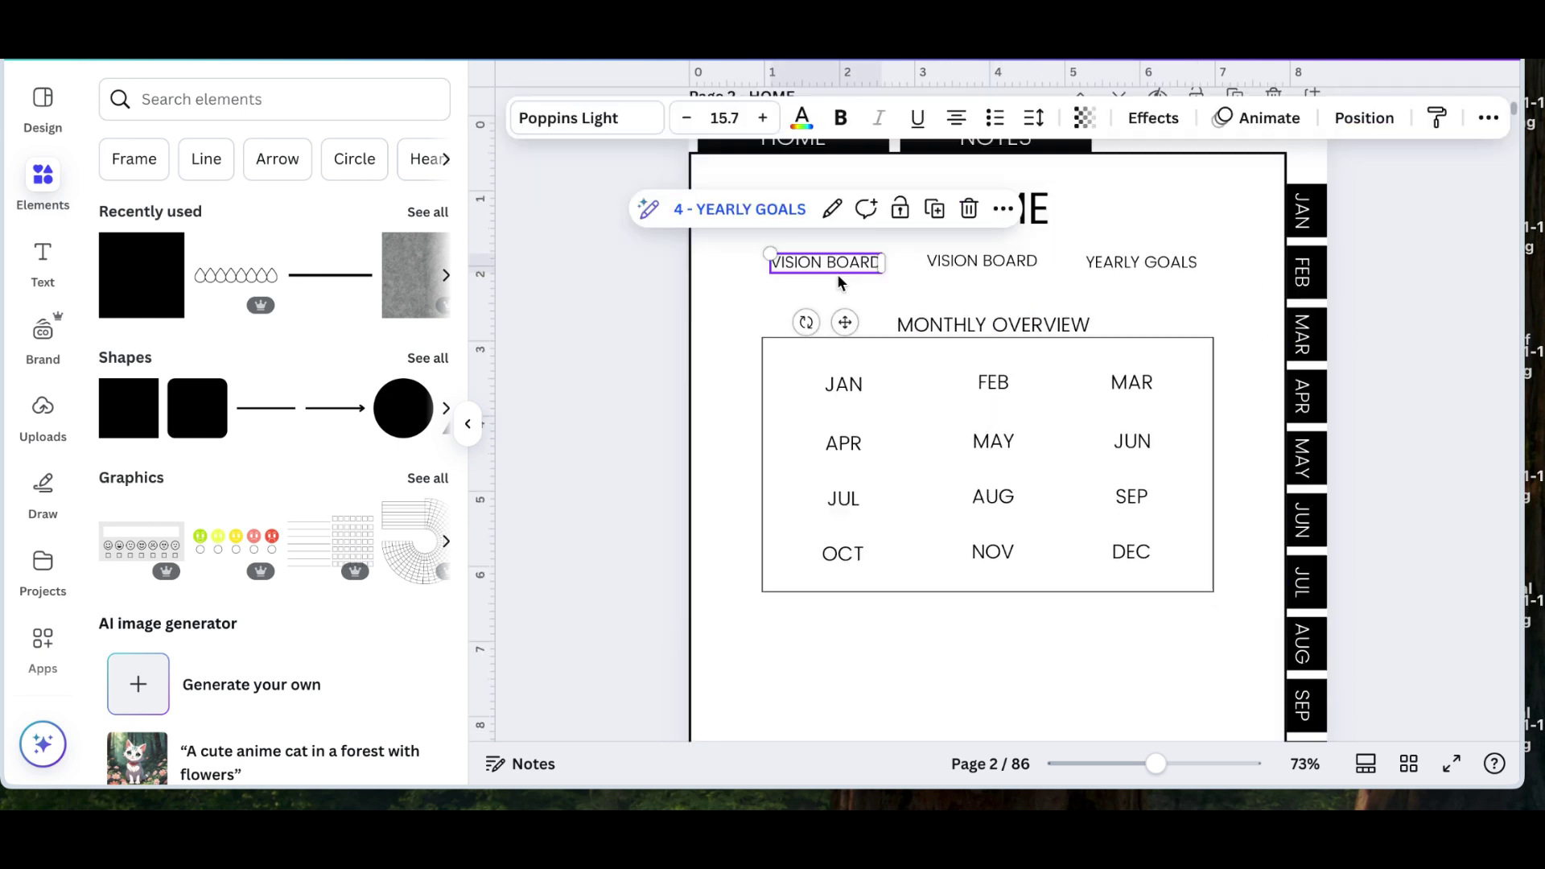
scroll(1228, 307, "down", 4)
key("ctrl+v")
mouse_move(1024, 407)
left_mouse_down()
mouse_move(832, 410)
mouse_move(997, 407)
left_mouse_up()
double_click(815, 349)
type("SHOPPING LIST")
key("ctrl+d")
double_click(974, 349)
type("MEAL PLANNER")
Shift MEAL PLANNER and SHOPPING LIST to the right, check the link settings, and select both.
left_click(1169, 568)
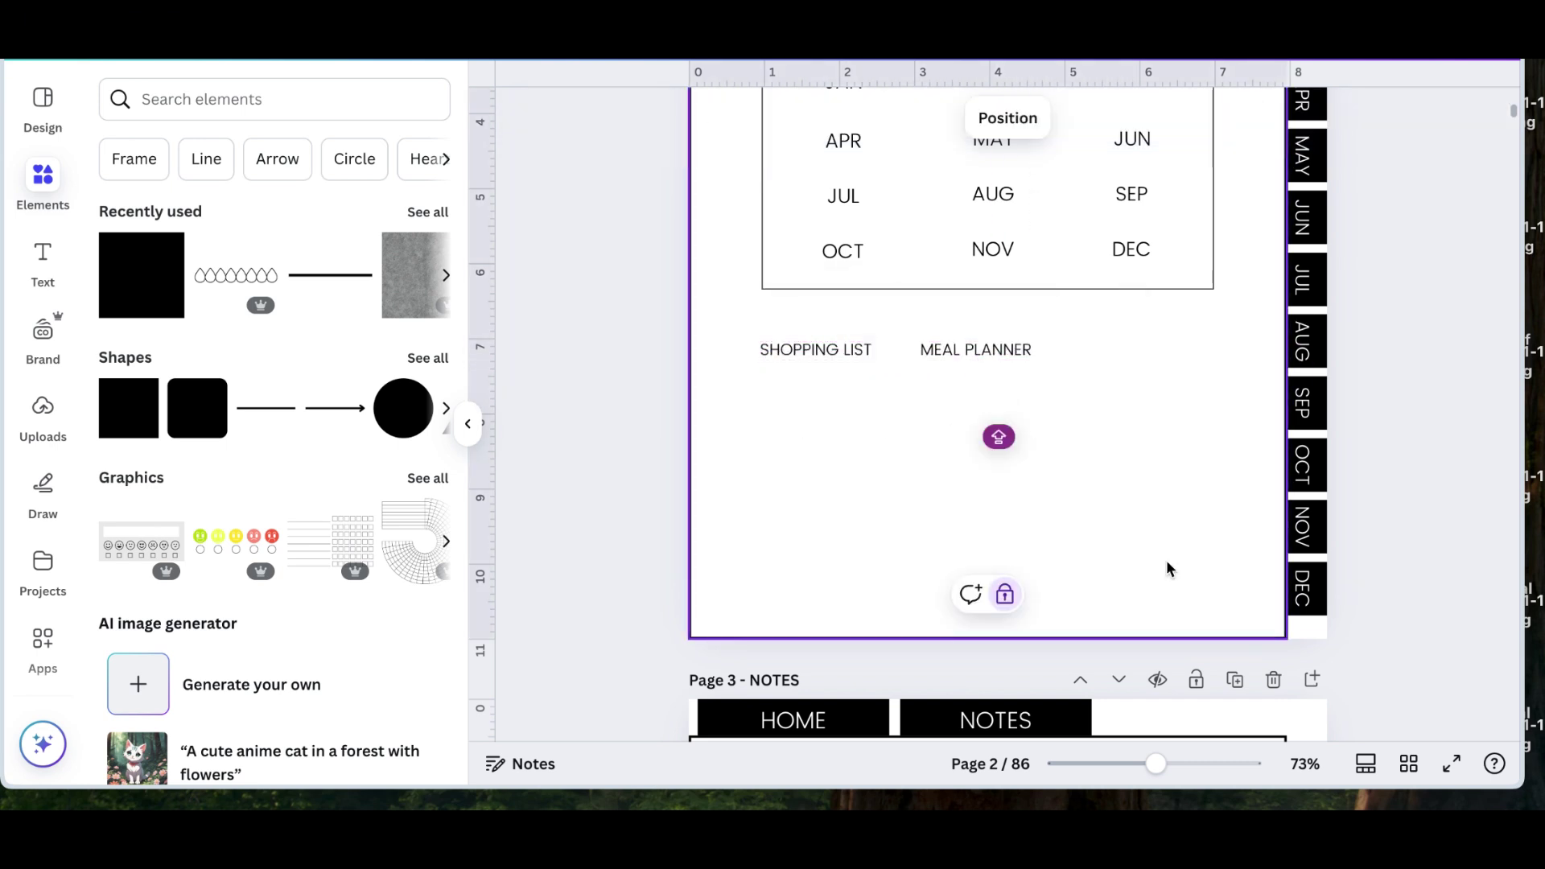
left_click_drag(976, 349, 1073, 349)
left_click_drag(804, 352, 1142, 330)
left_click(873, 293)
left_click(1074, 350)
left_click(977, 537)
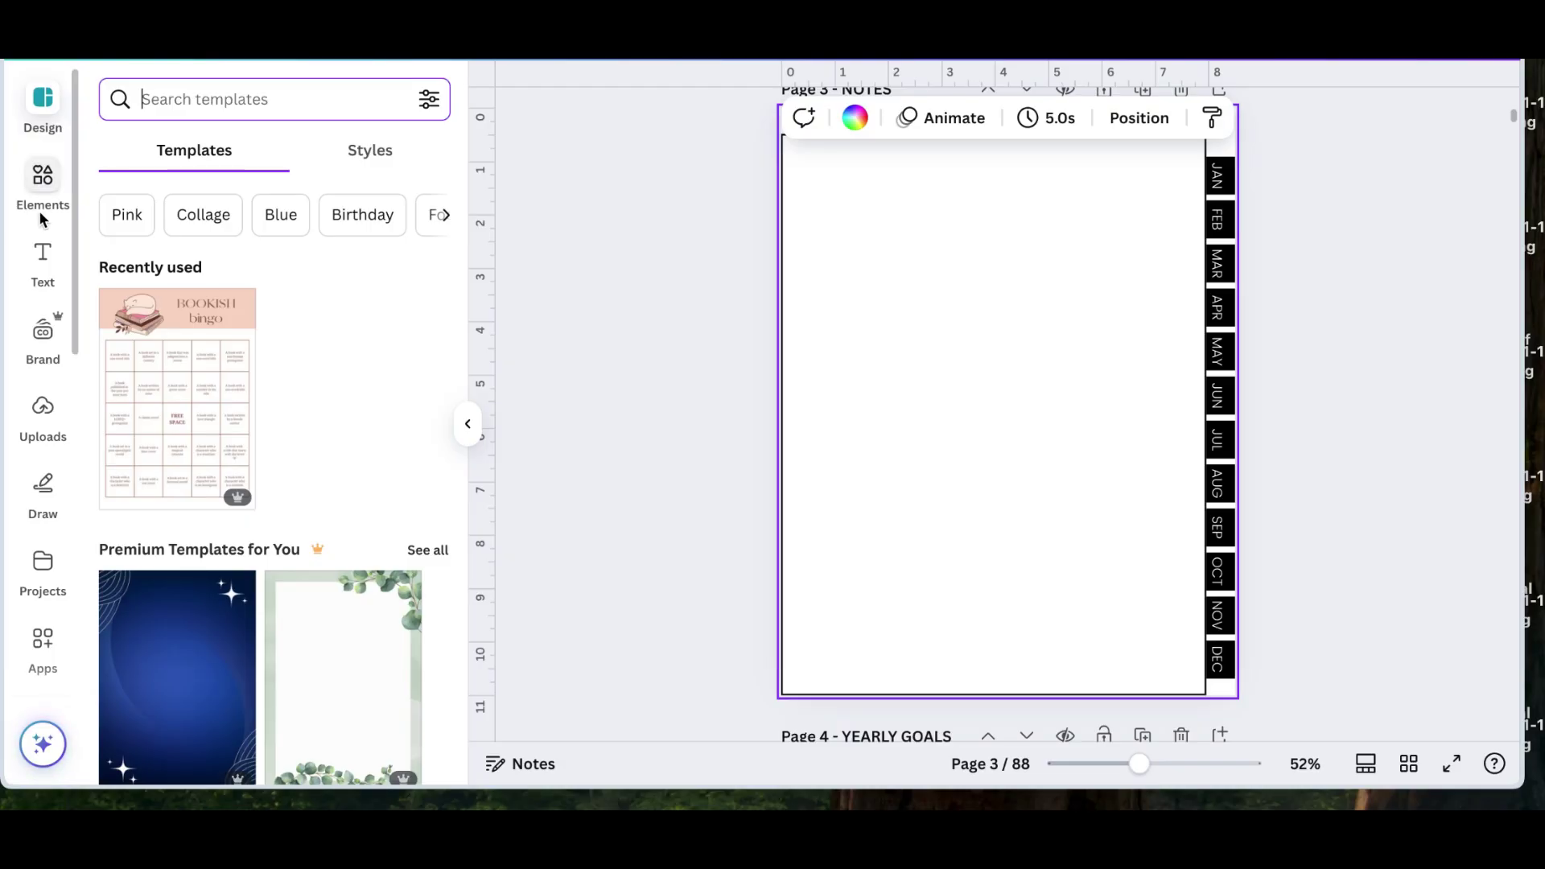
Search templates for 'notes' and add the first Minimalist Journal Notes page as a new page.
left_click(171, 104)
type("notes")
key("Return")
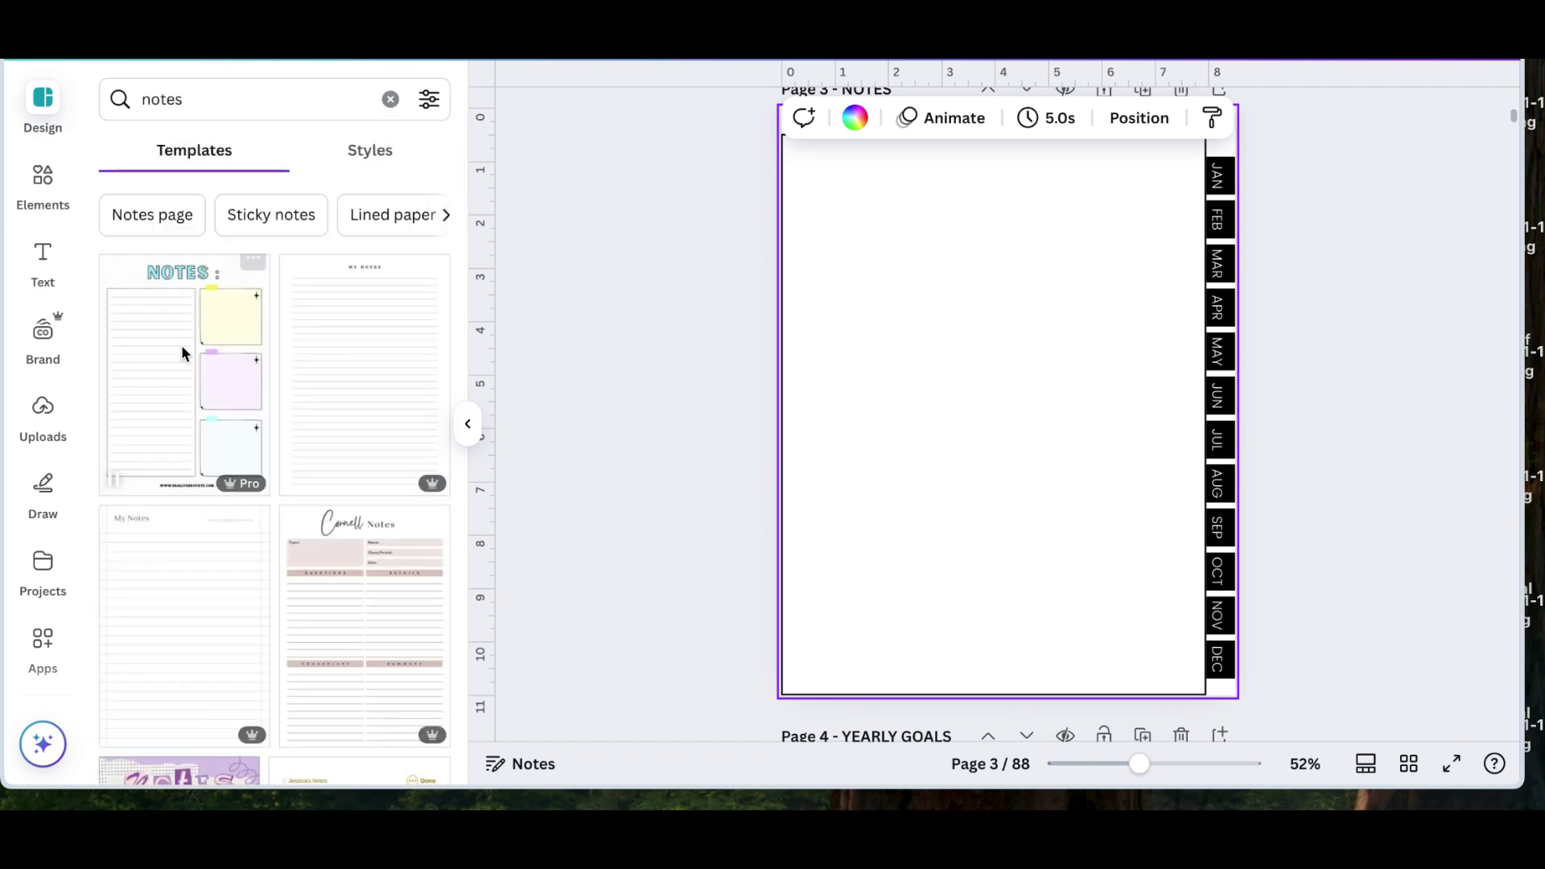
left_click(316, 328)
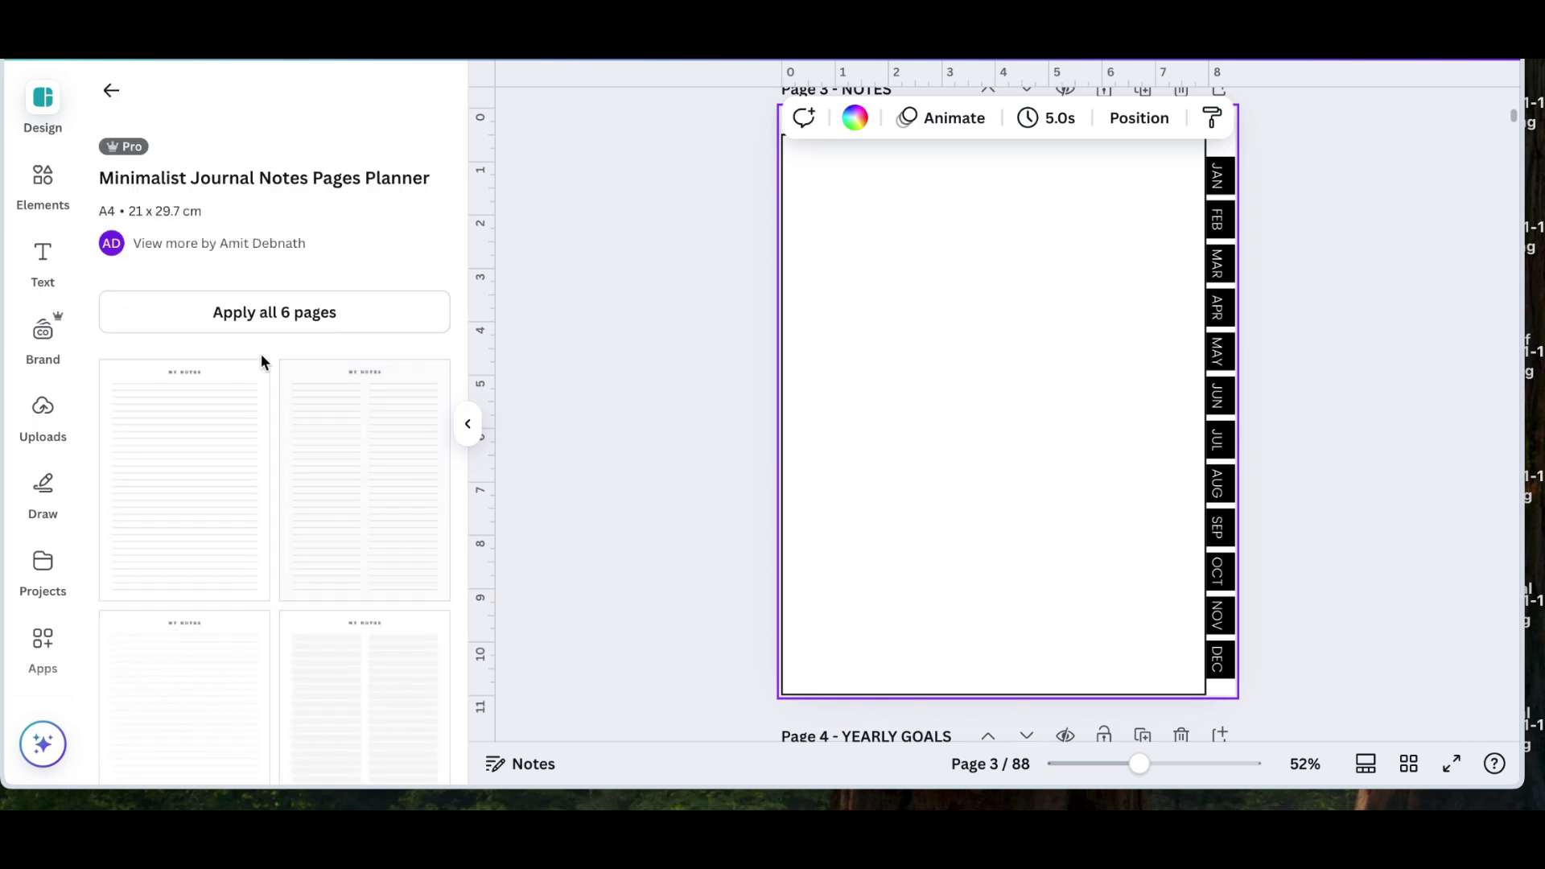
left_click(180, 476)
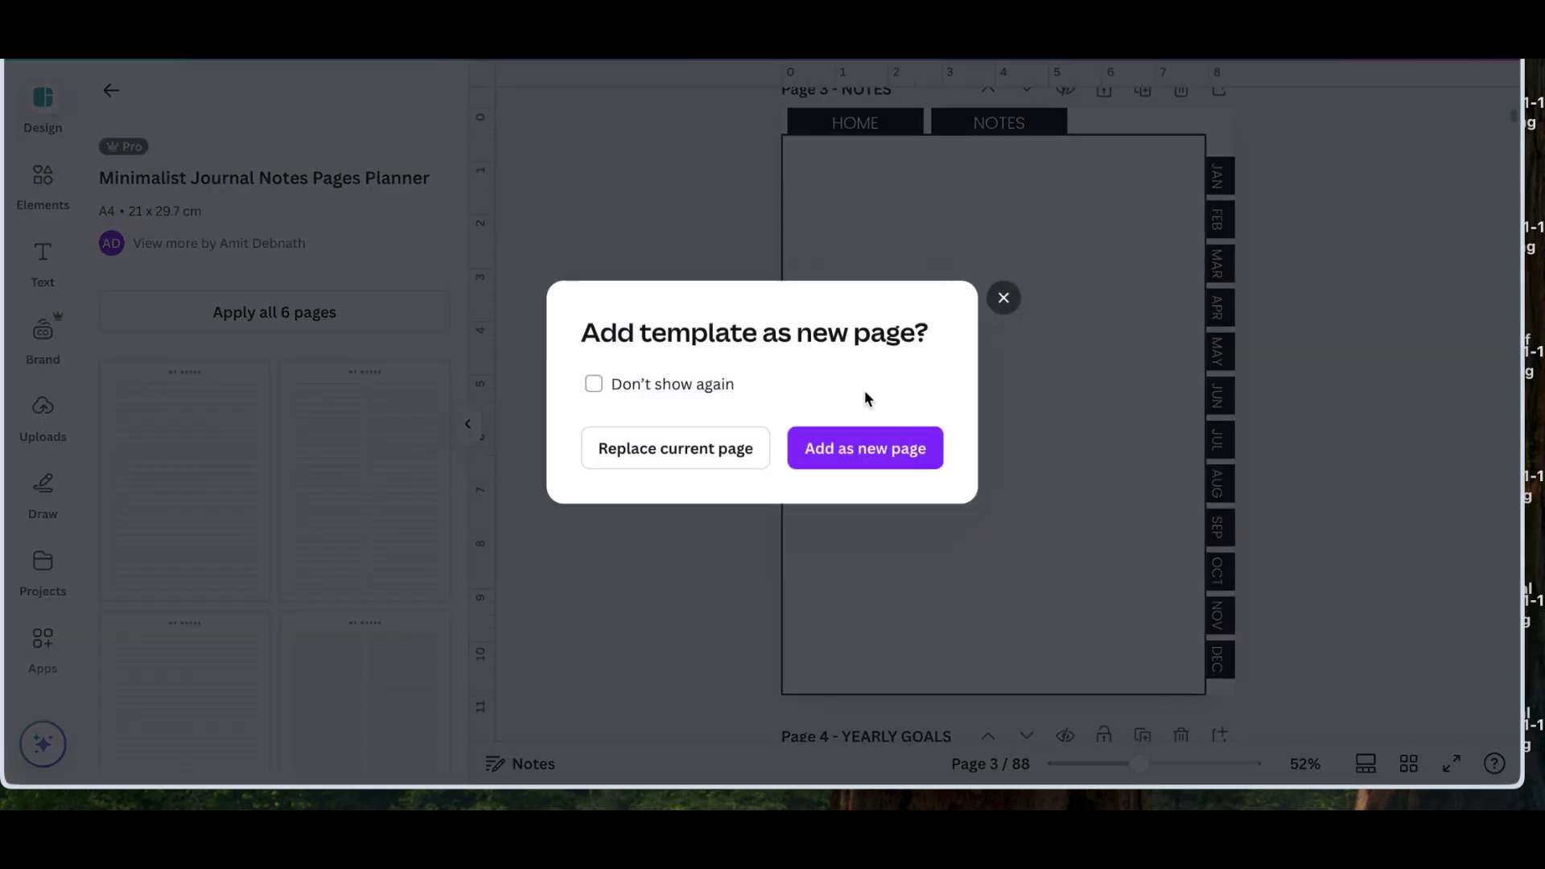
left_click(872, 460)
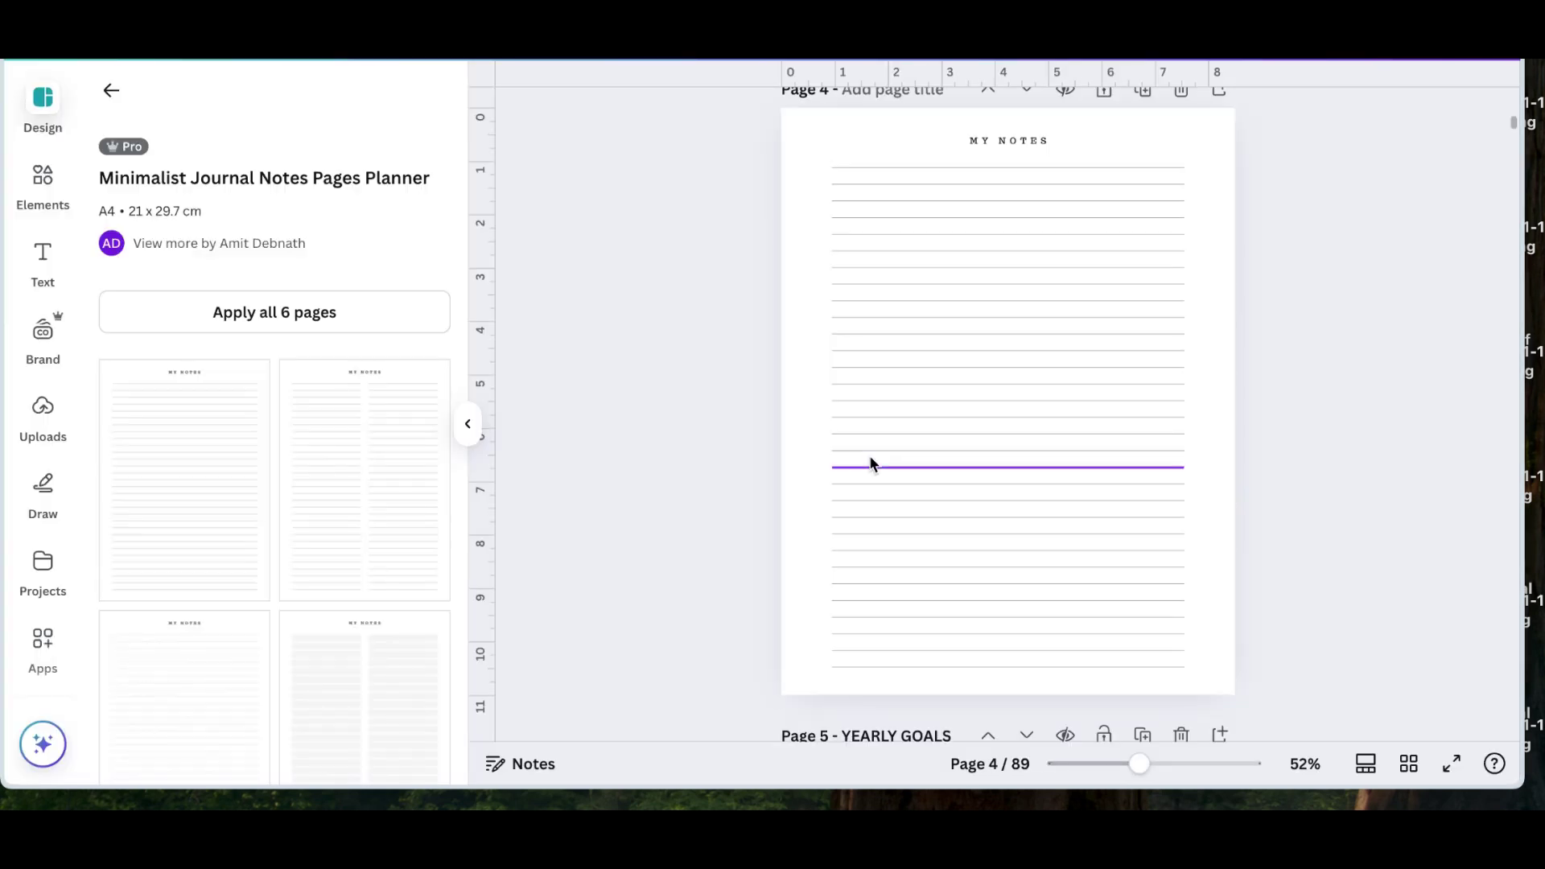
Make all the ruled lines on the Notes page black.
left_click_drag(817, 159, 881, 680)
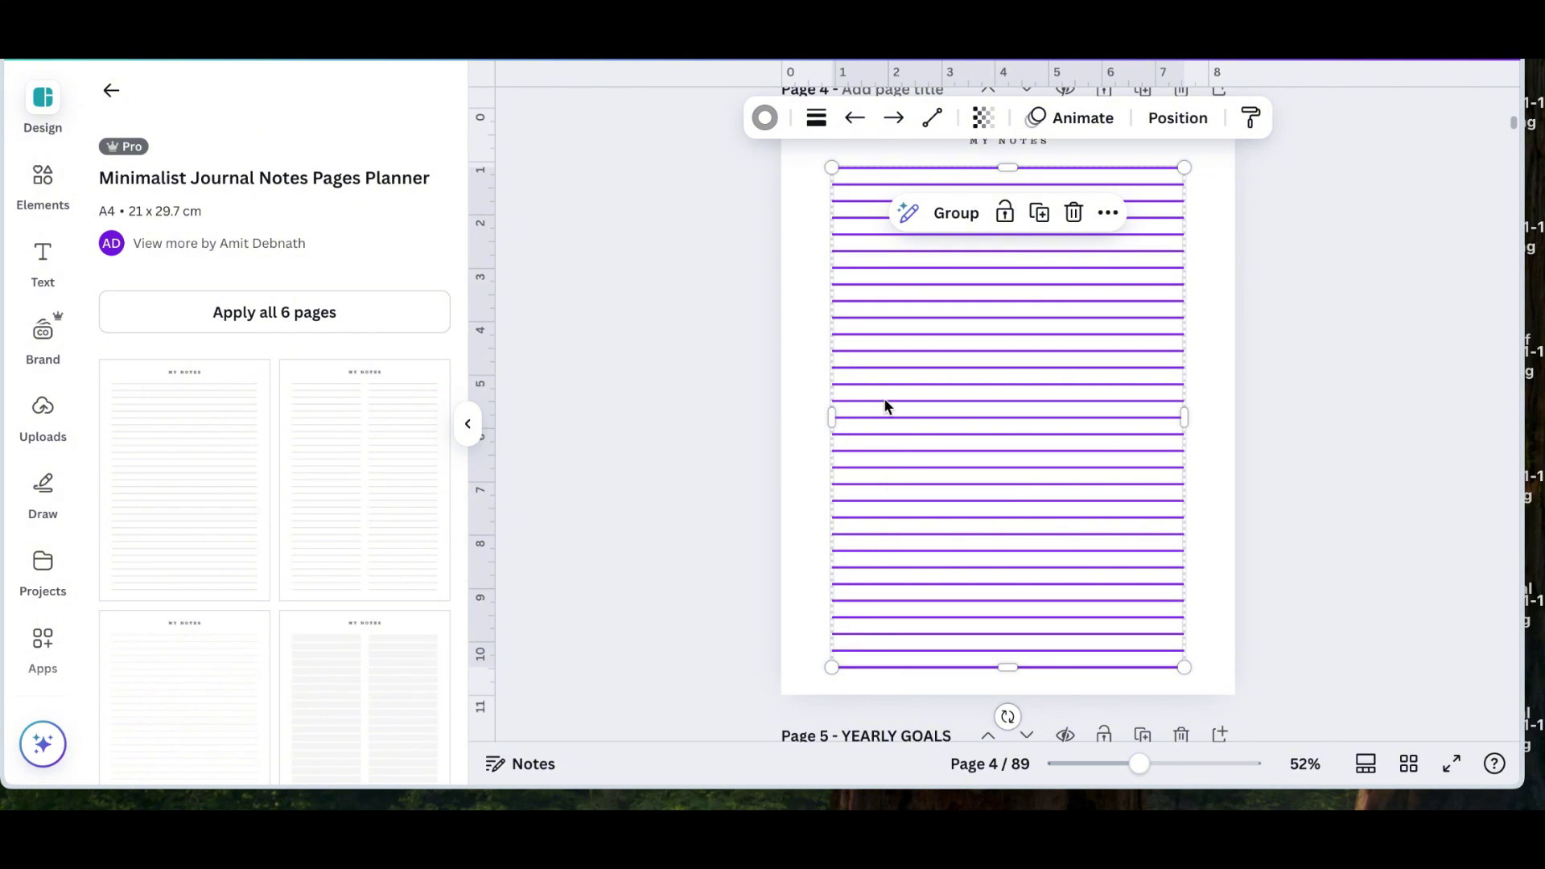
left_click(765, 119)
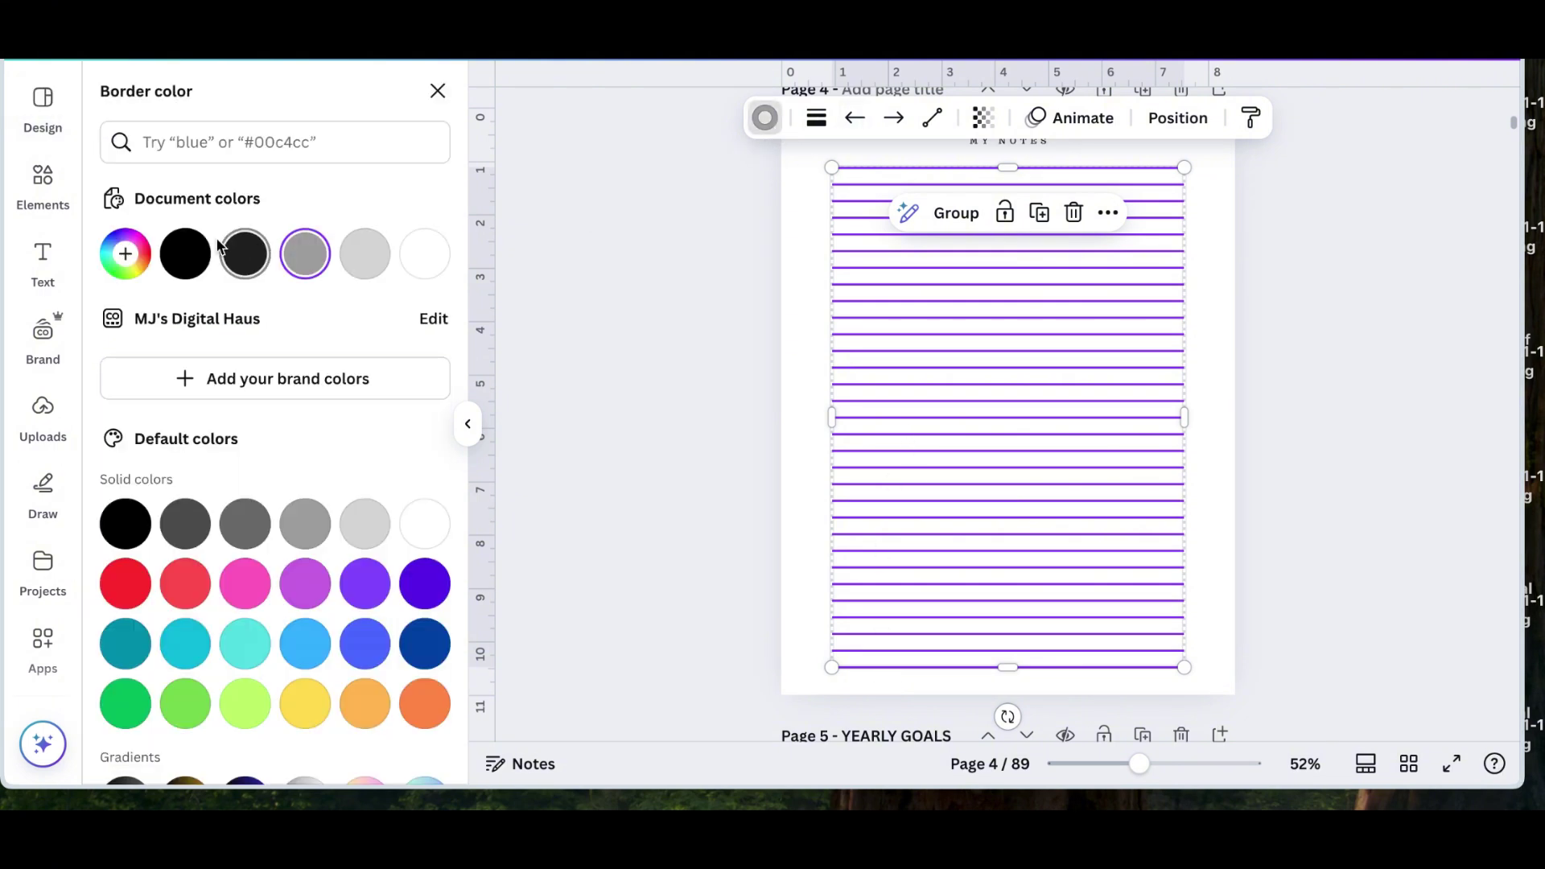
left_click(196, 256)
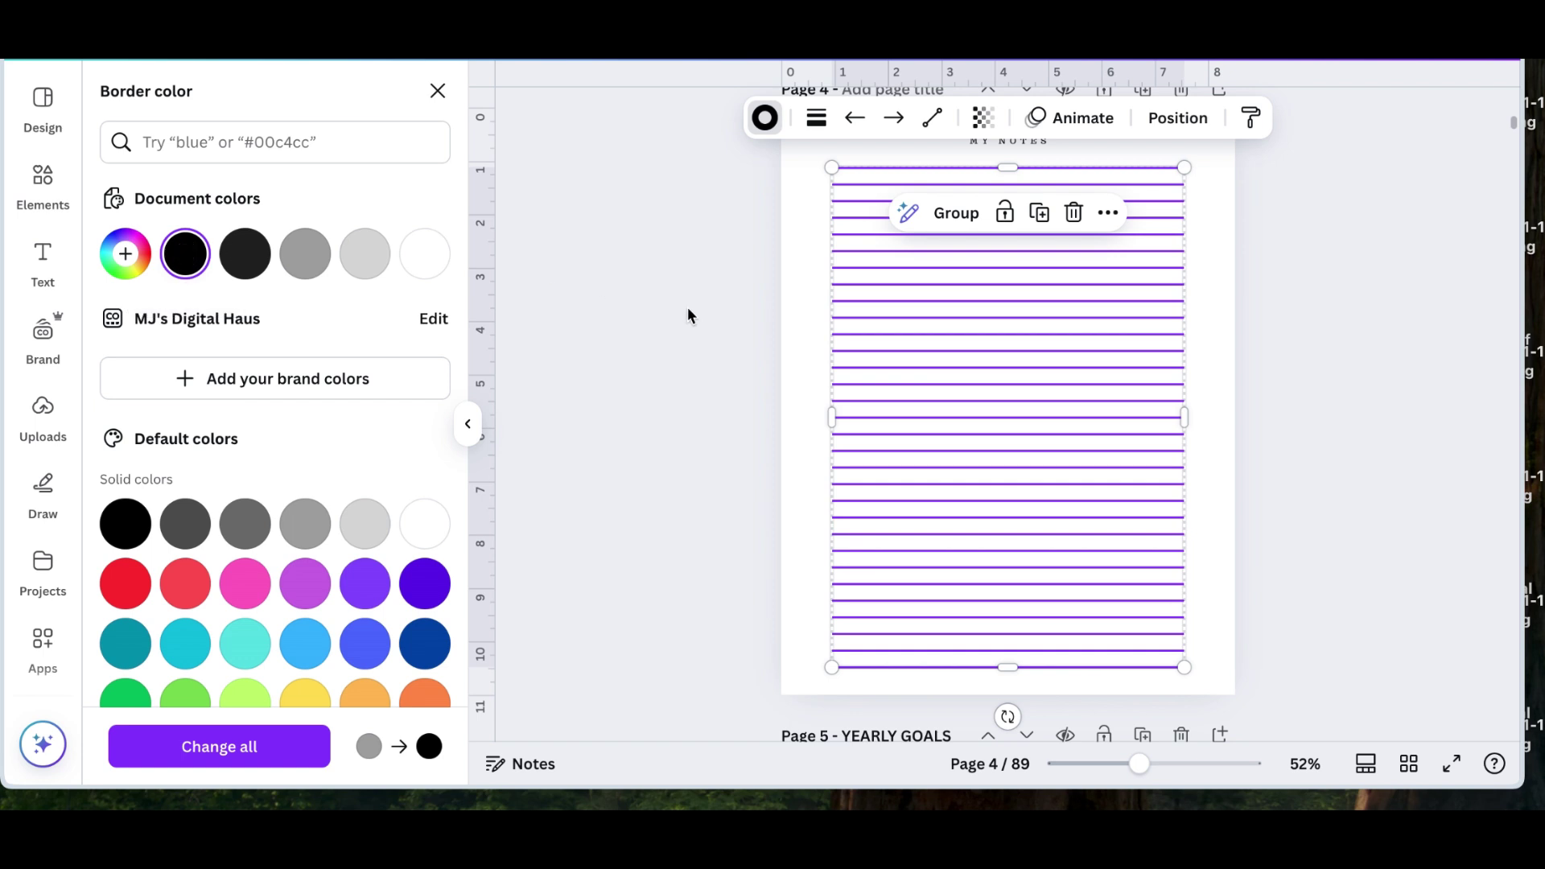
key("Escape")
key("Escape")
Stretch the ruled lines across the full box width and nudge the last line down.
left_click_drag(807, 149, 1049, 690)
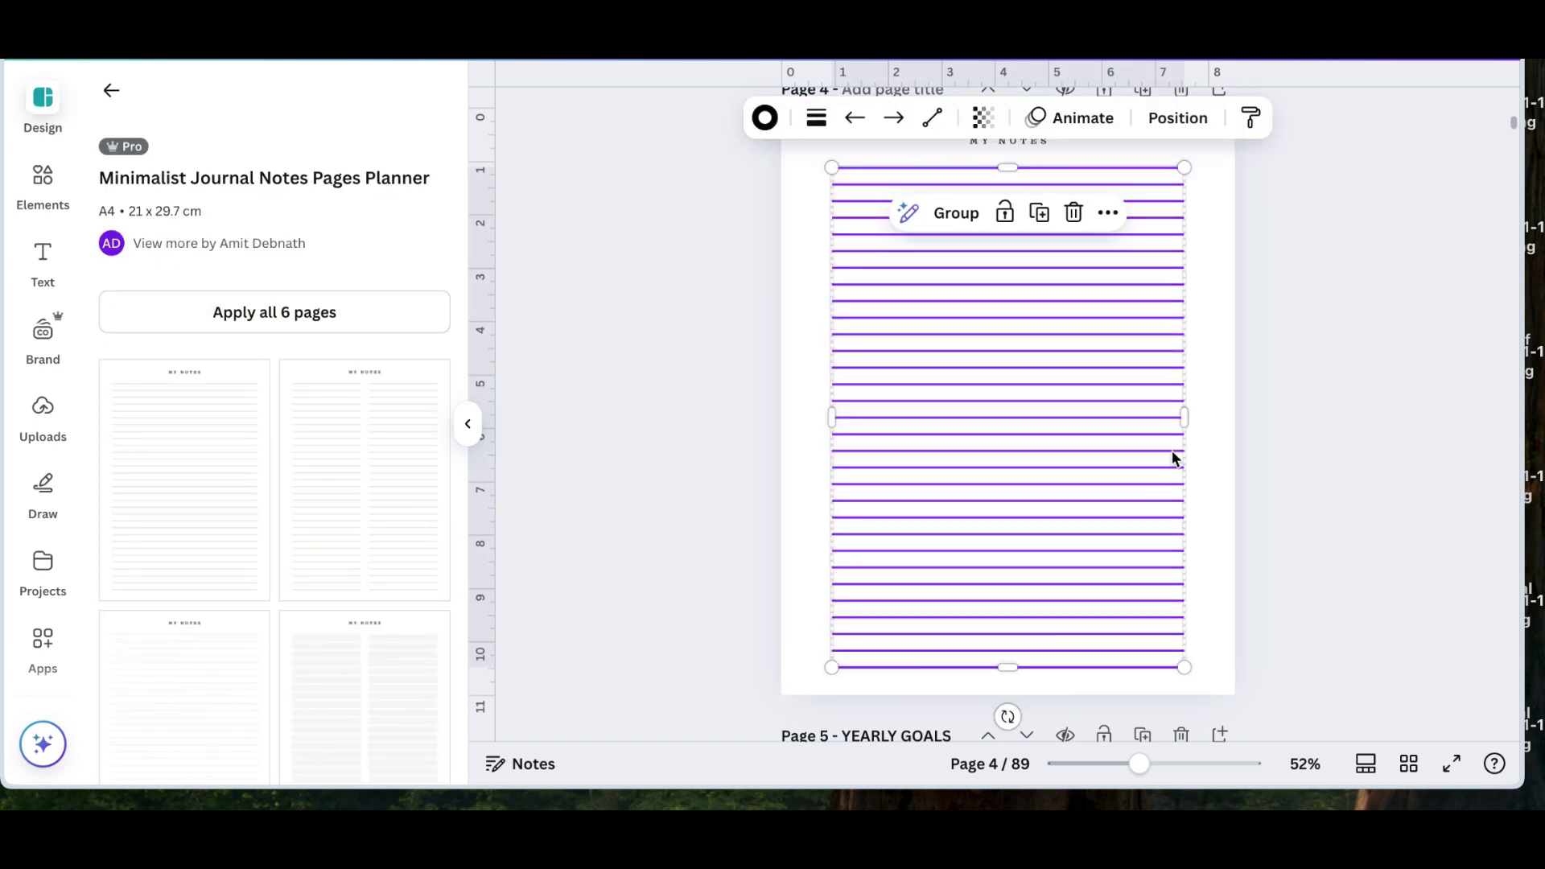
scroll(1166, 534, "up", 5)
scroll(1166, 534, "up", 4)
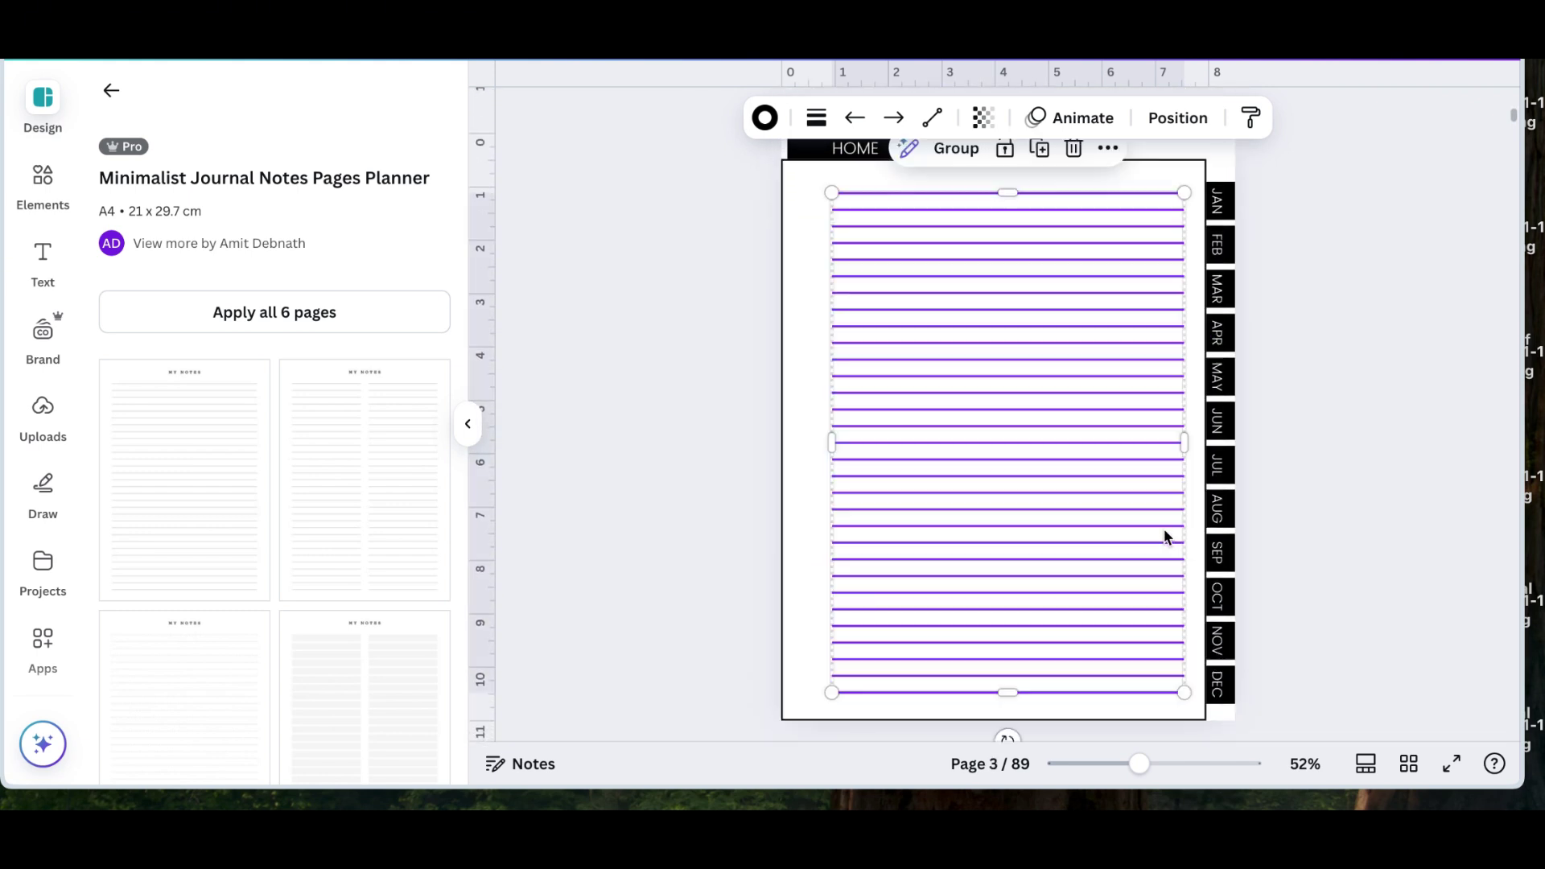
left_click_drag(1069, 472, 1031, 456)
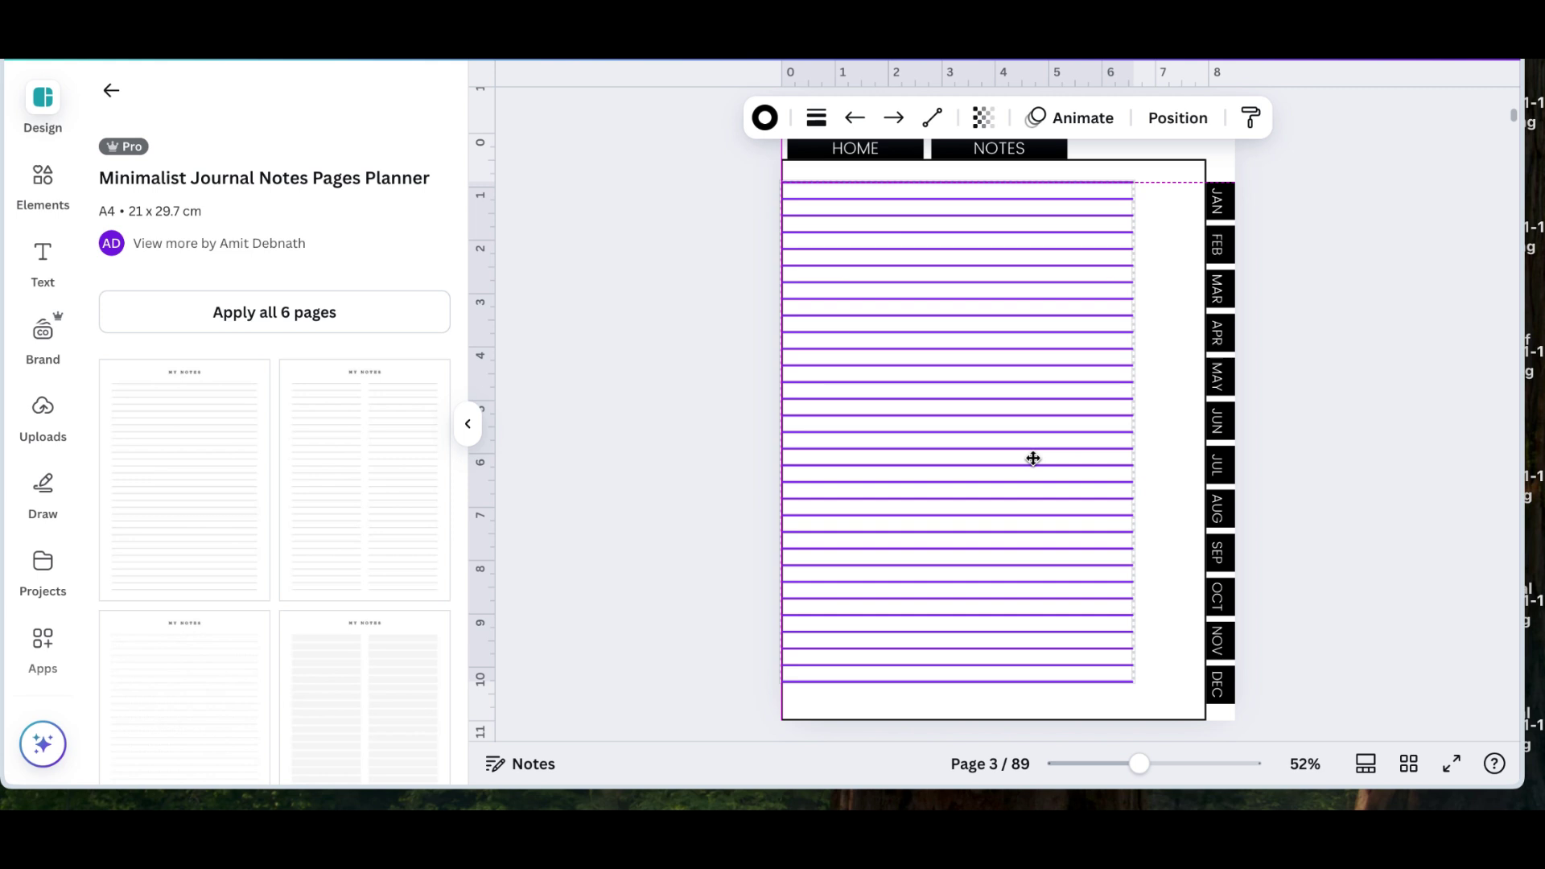
left_click_drag(1134, 432, 1208, 433)
left_click(1372, 395)
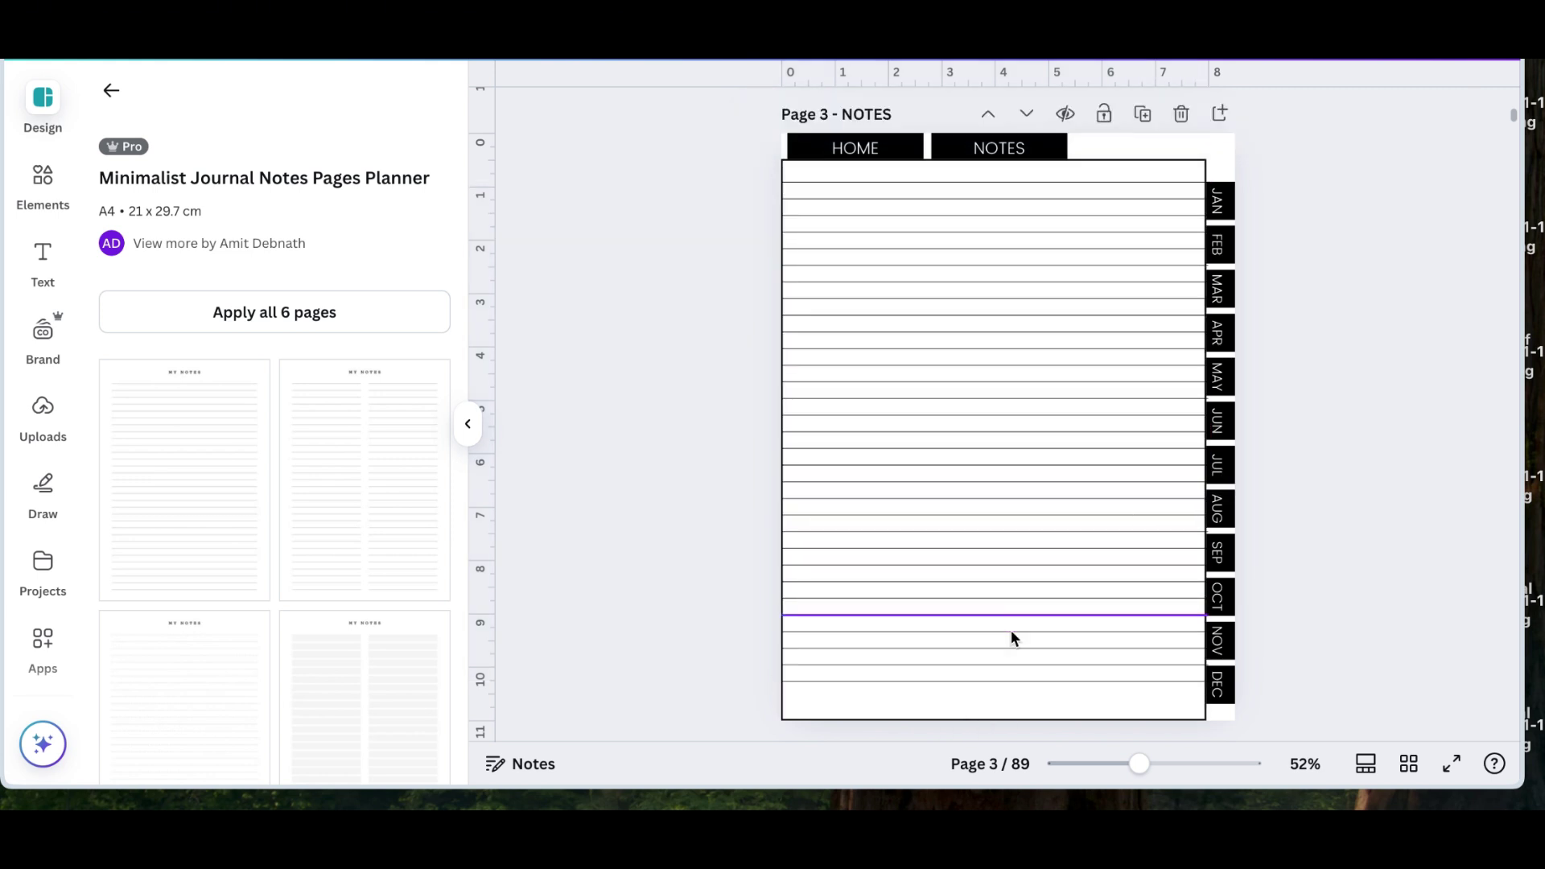
left_click(983, 683)
left_click_drag(984, 694, 1012, 760)
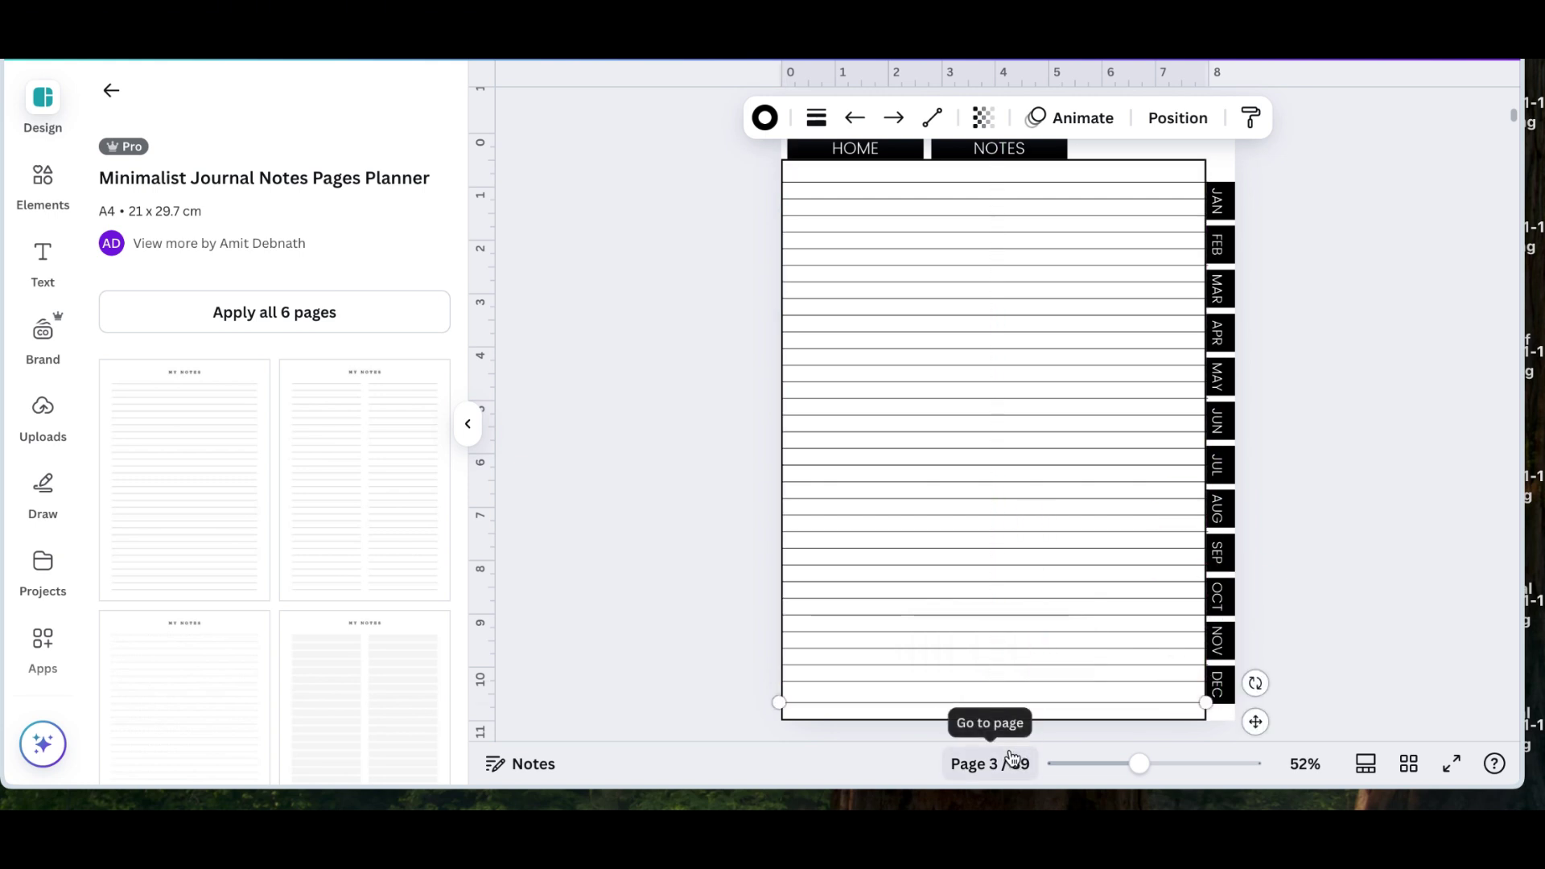
left_click(1358, 512)
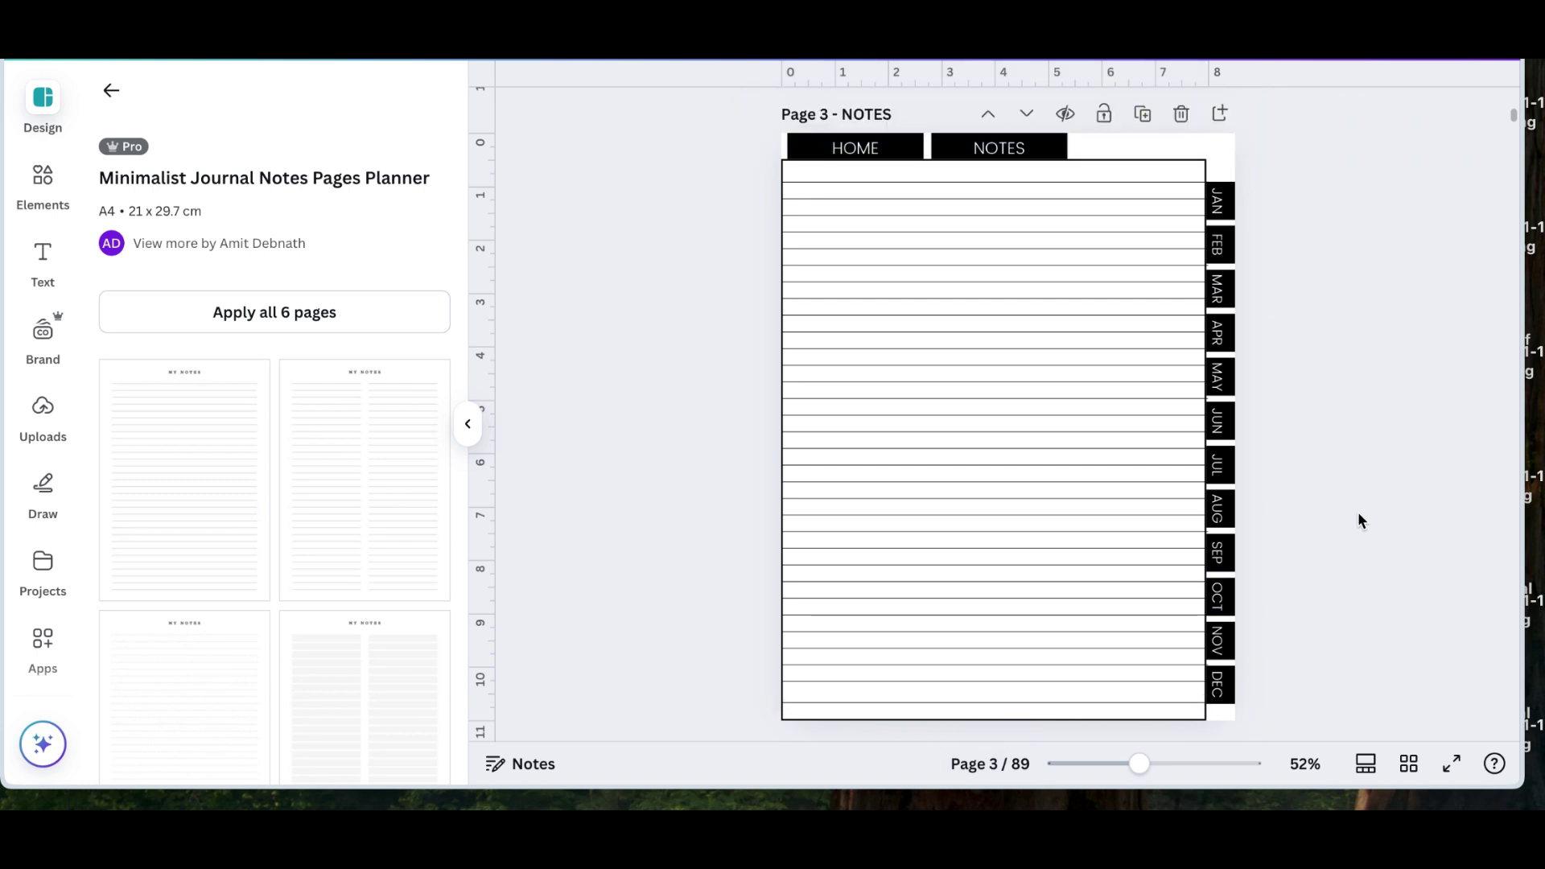
Duplicate the lined Notes page twice and delete the old My Notes page.
left_click(1144, 114)
left_click(1143, 114)
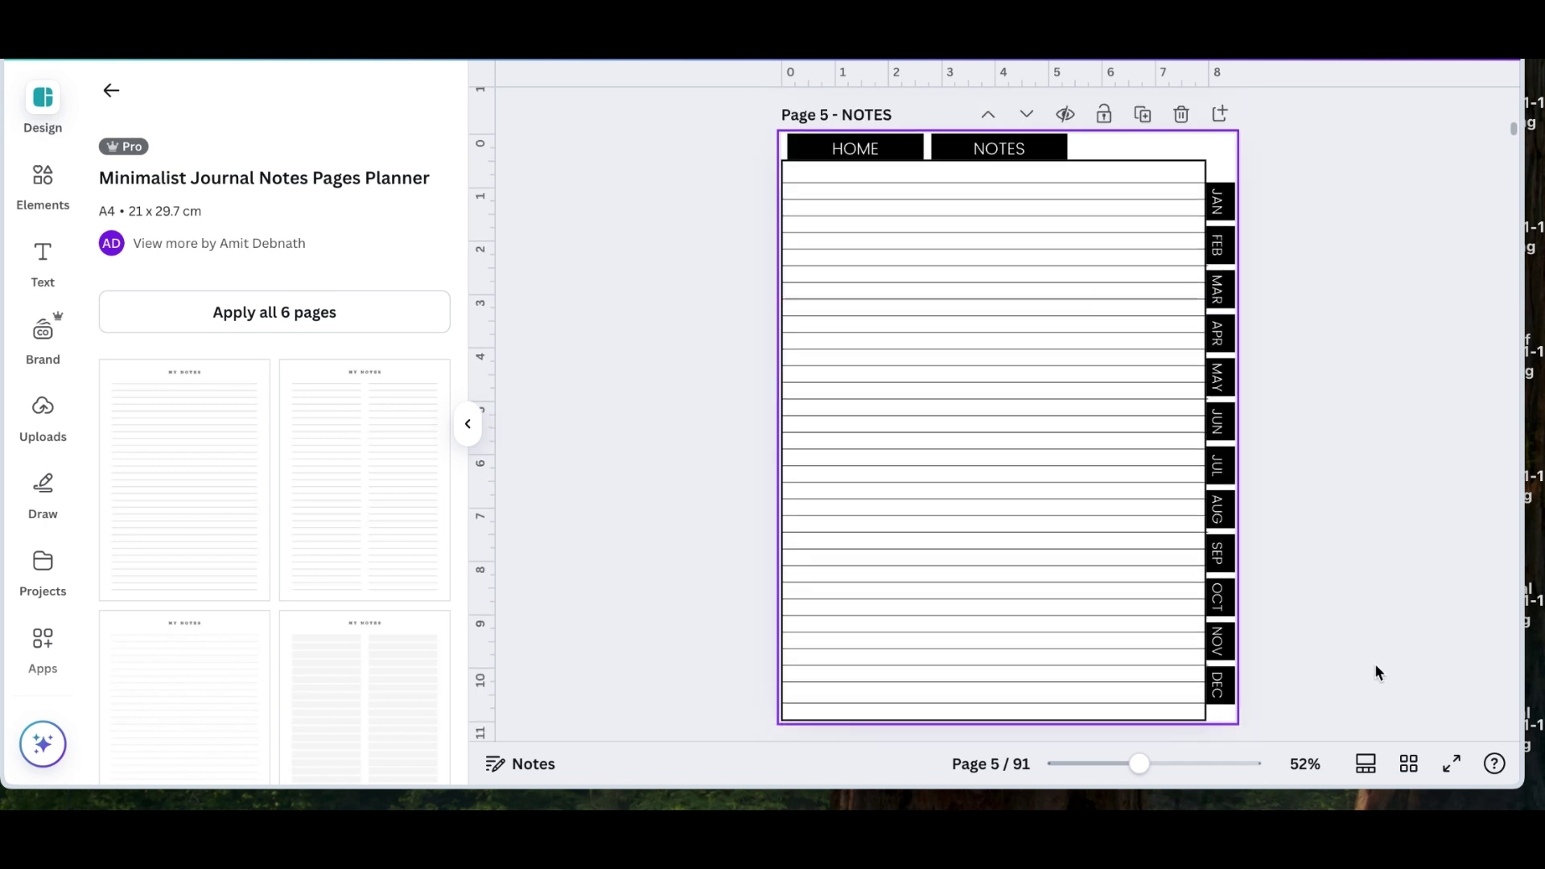
scroll(1374, 664, "down", 4)
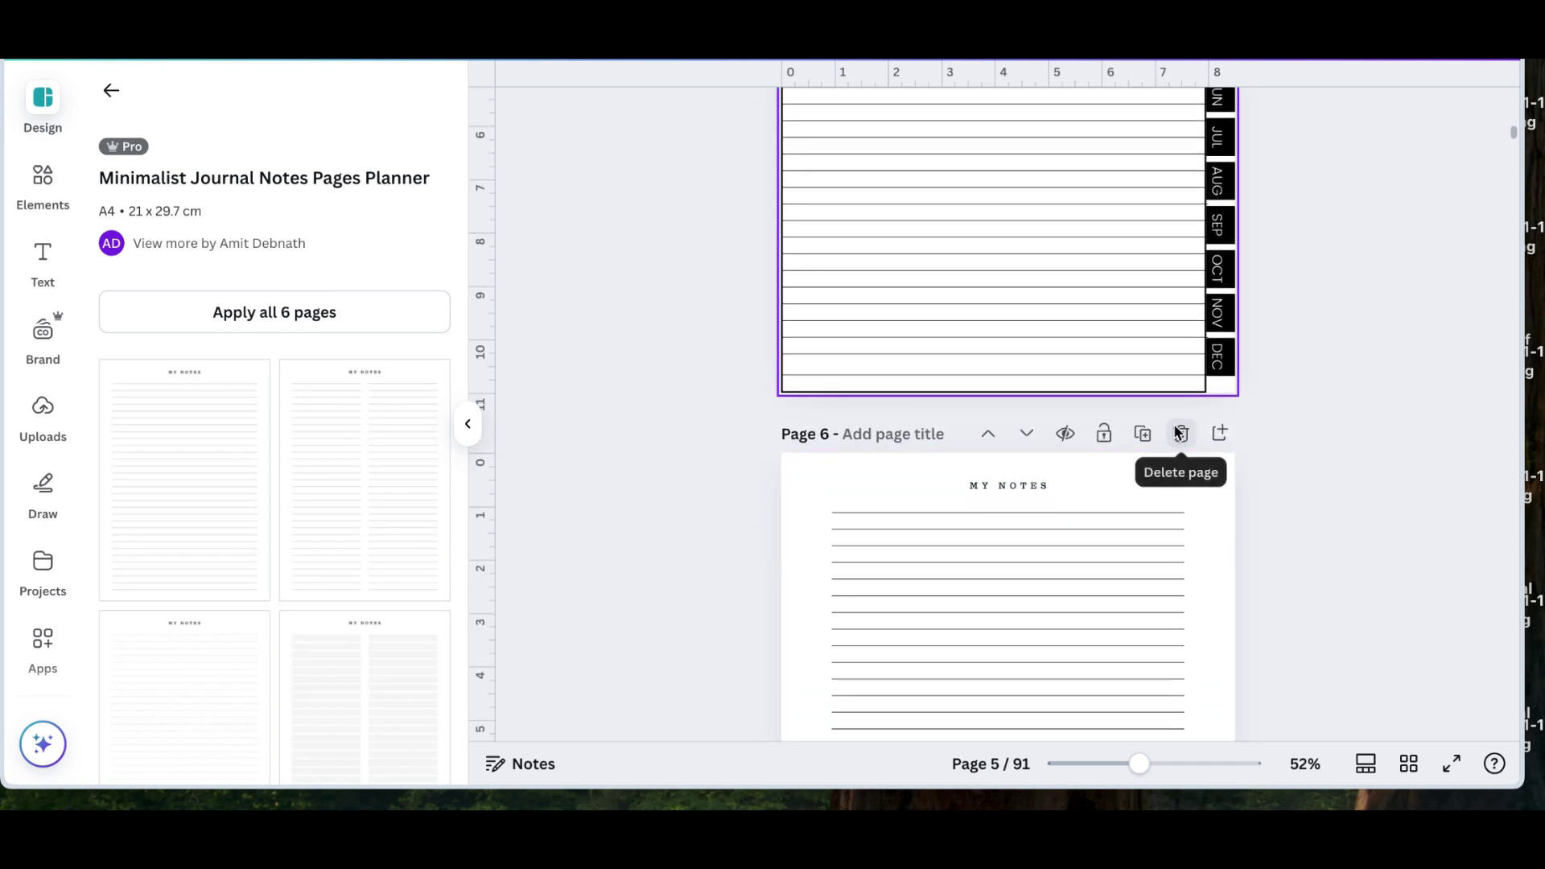
left_click(1180, 433)
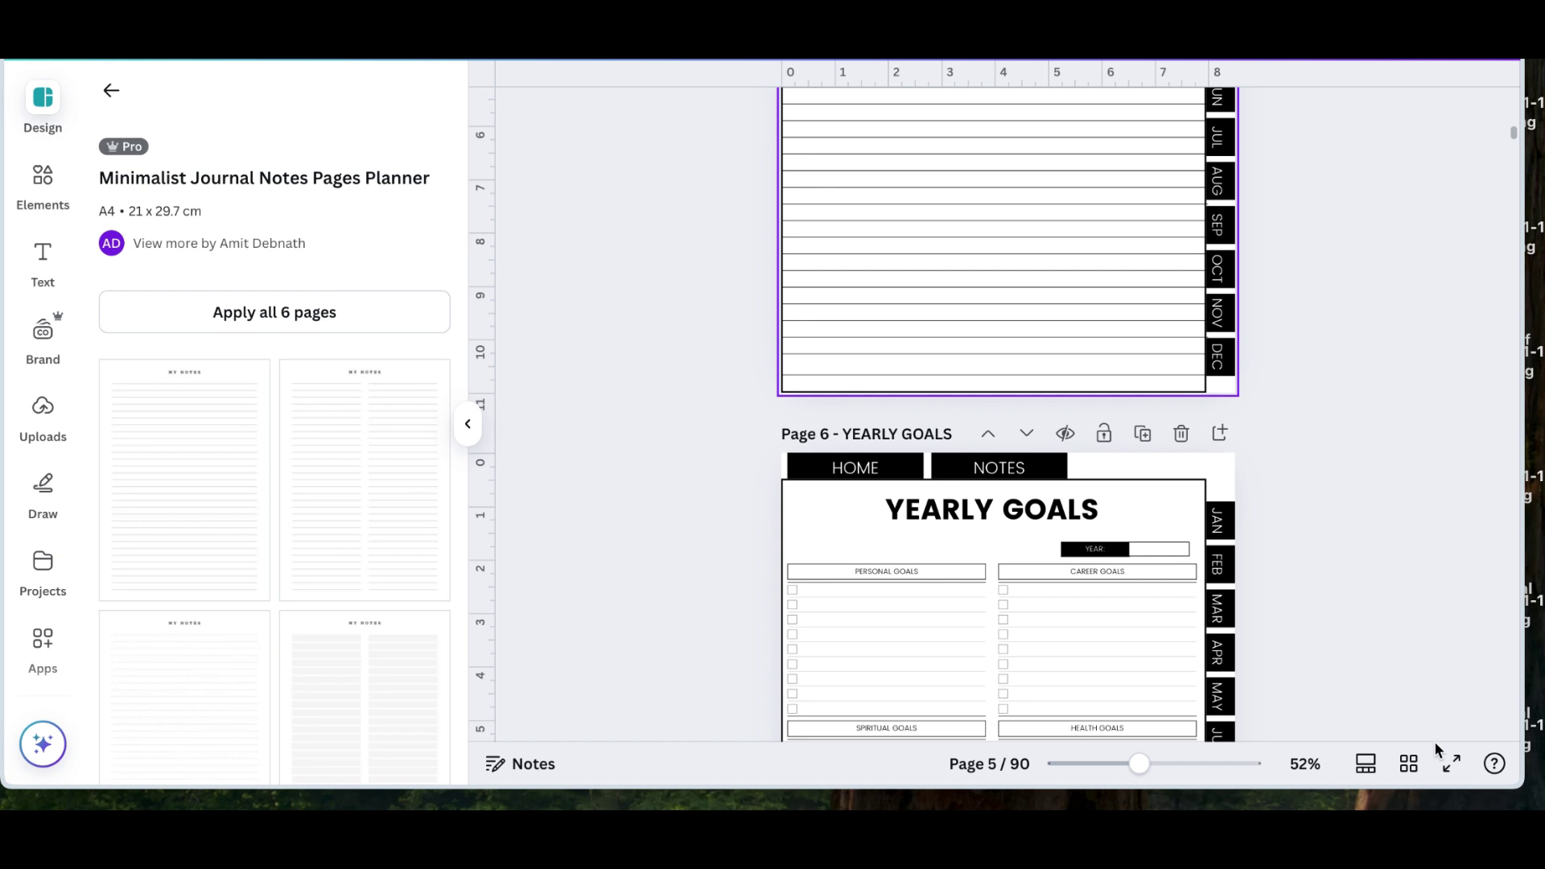
Insert a new blank page in Grid view and move it to the front as page 1.
left_click(1409, 763)
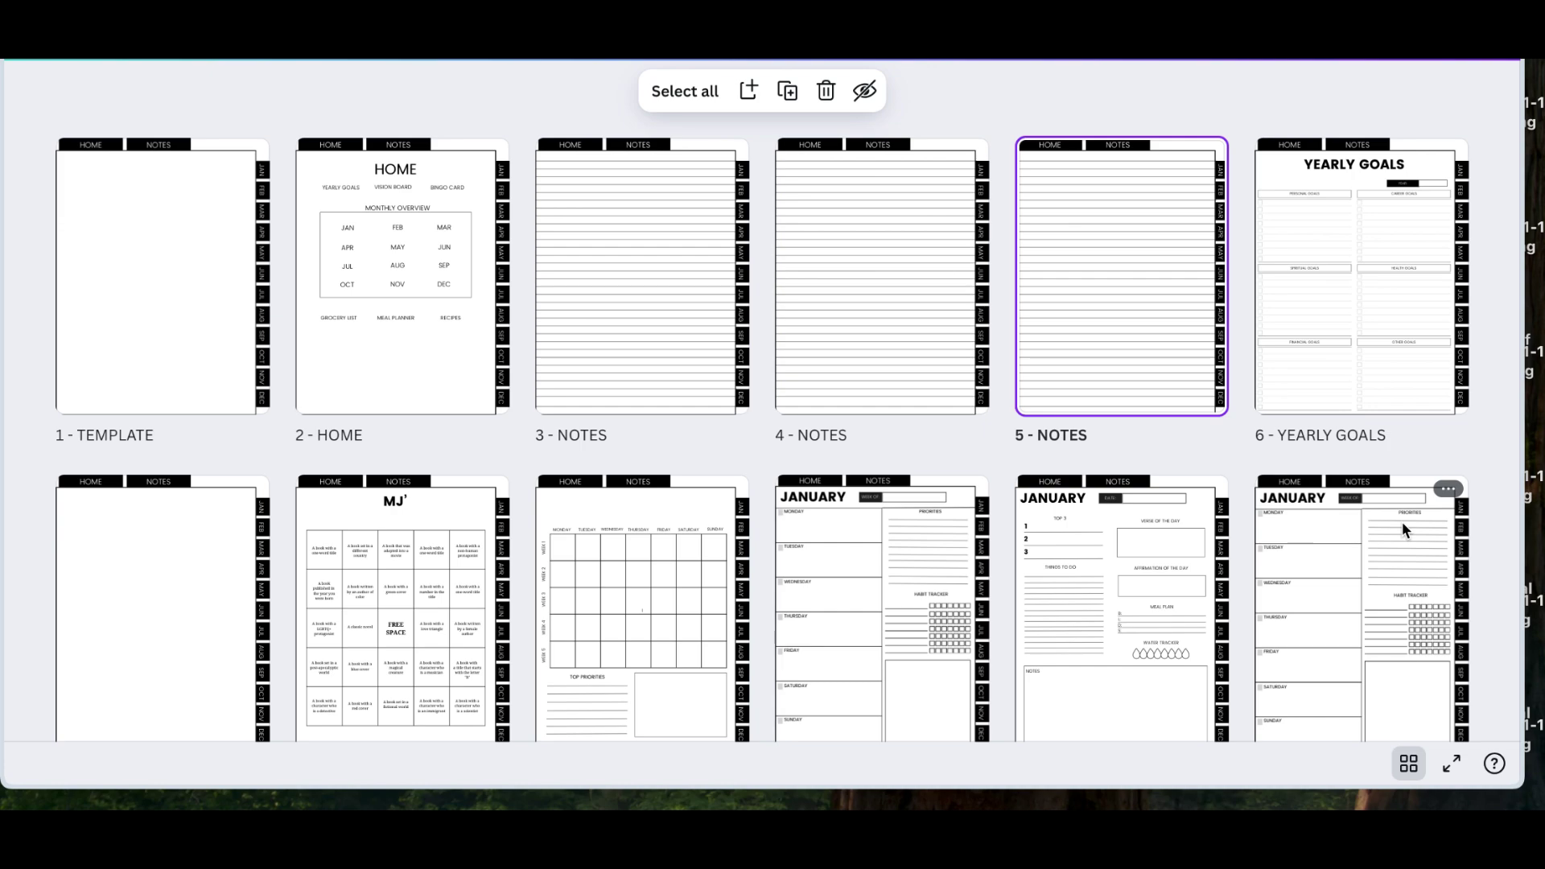
scroll(1402, 522, "down", 1)
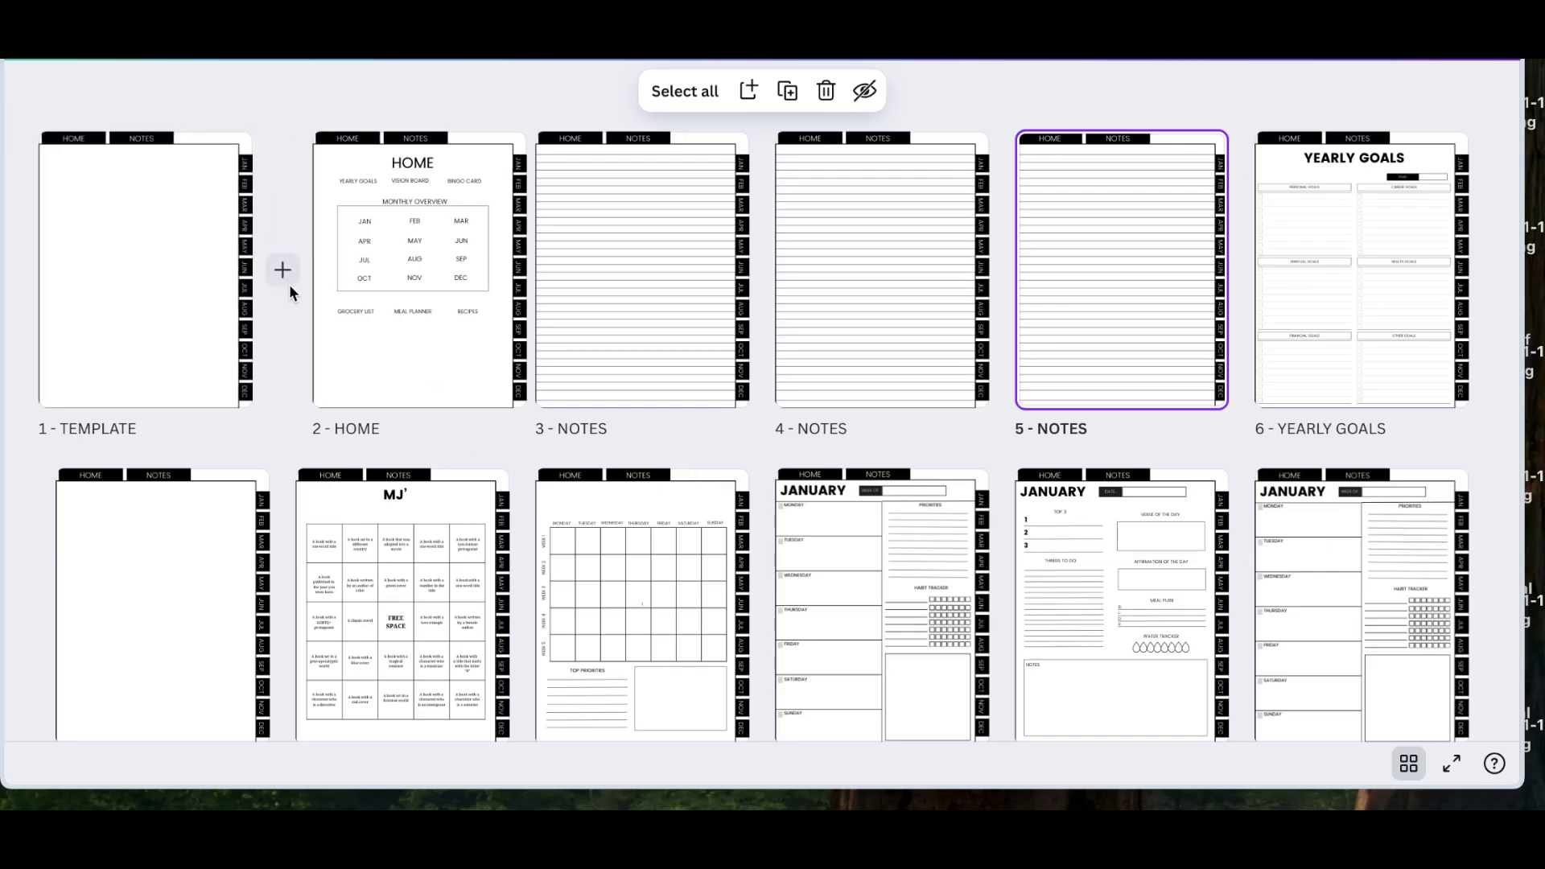
left_click(282, 272)
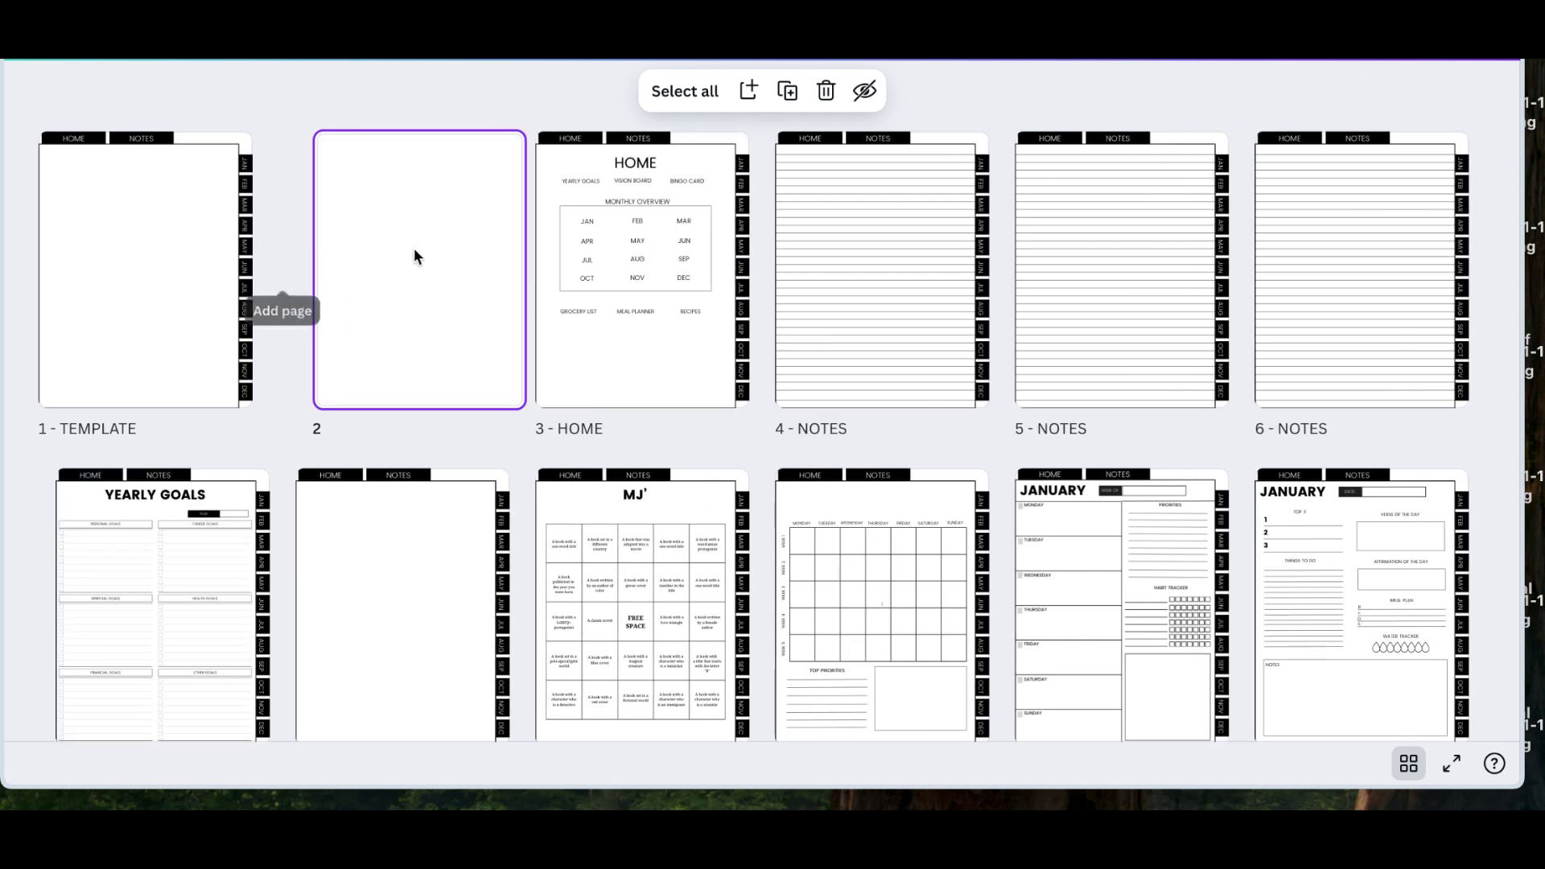
left_click_drag(449, 272, 85, 316)
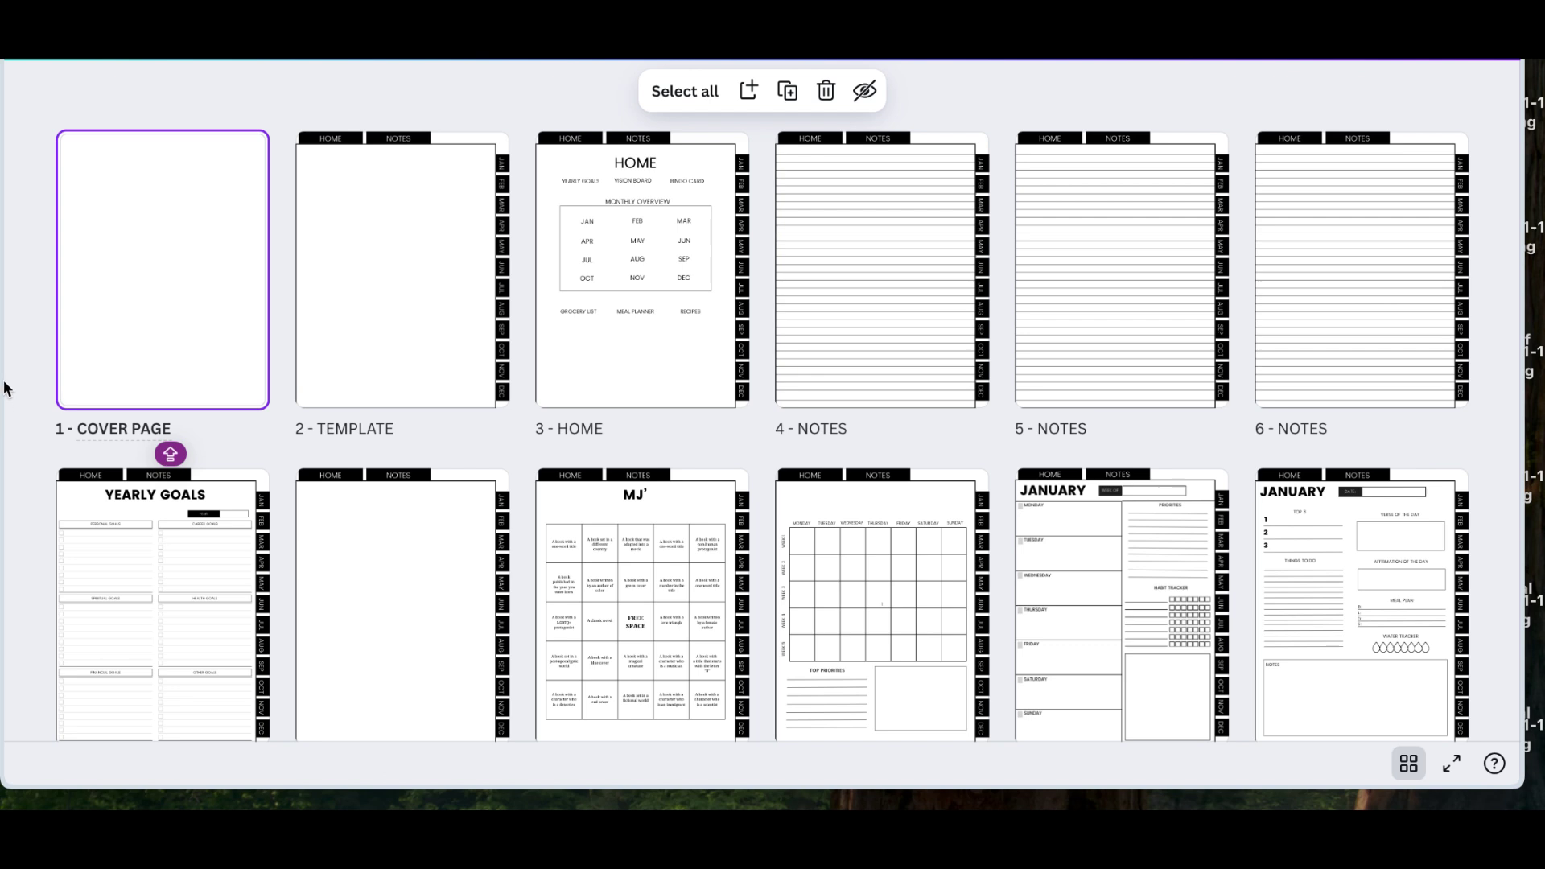
Search Elements for 'black background' and add a dark grey photo to the Cover Page.
double_click(142, 307)
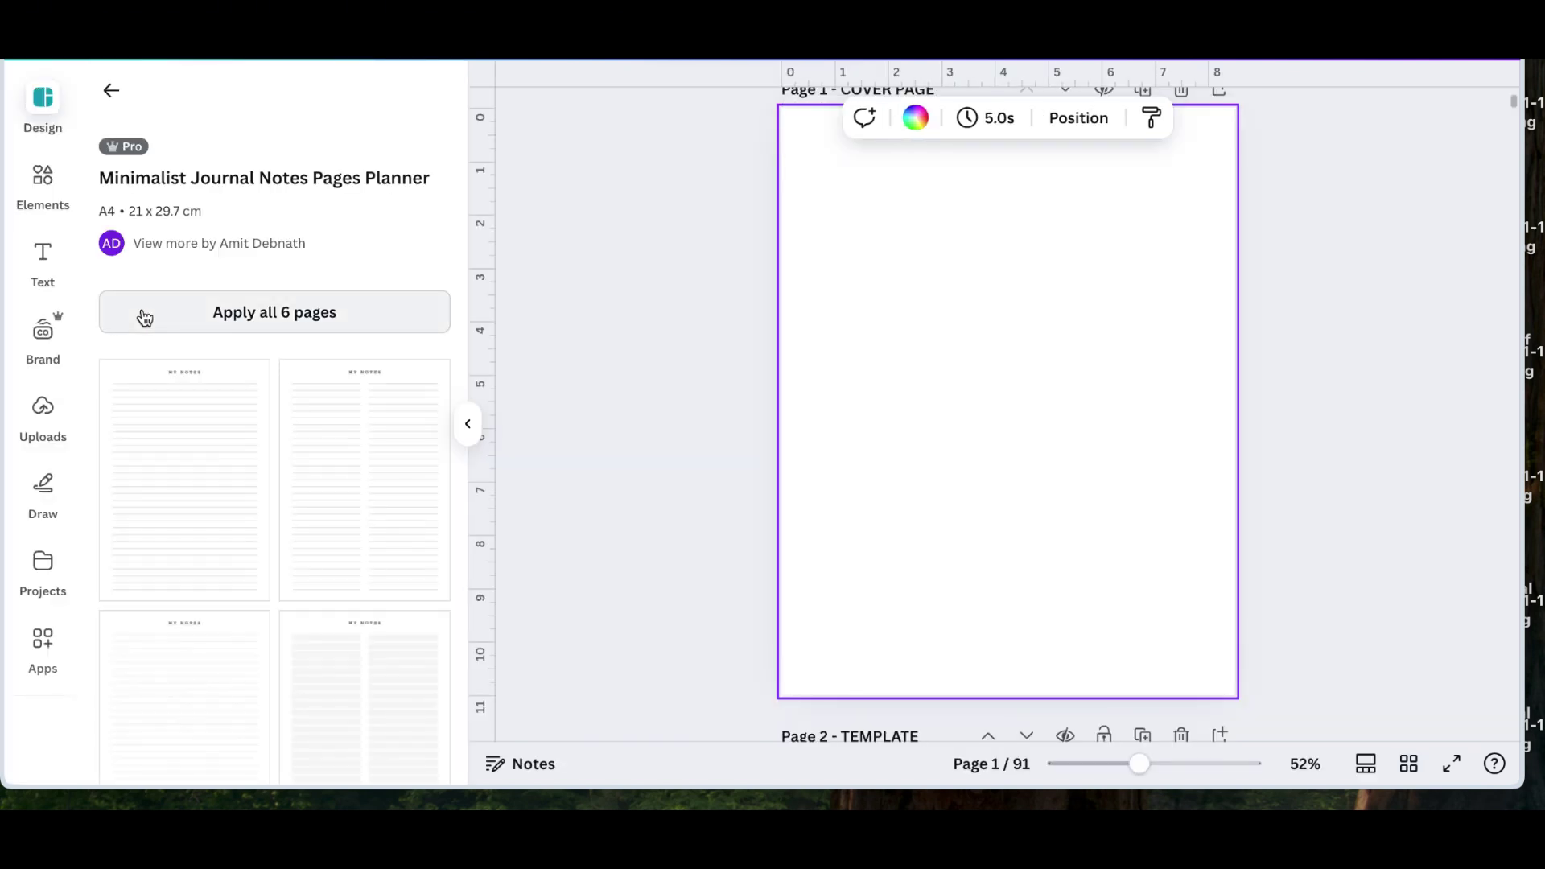
left_click(43, 175)
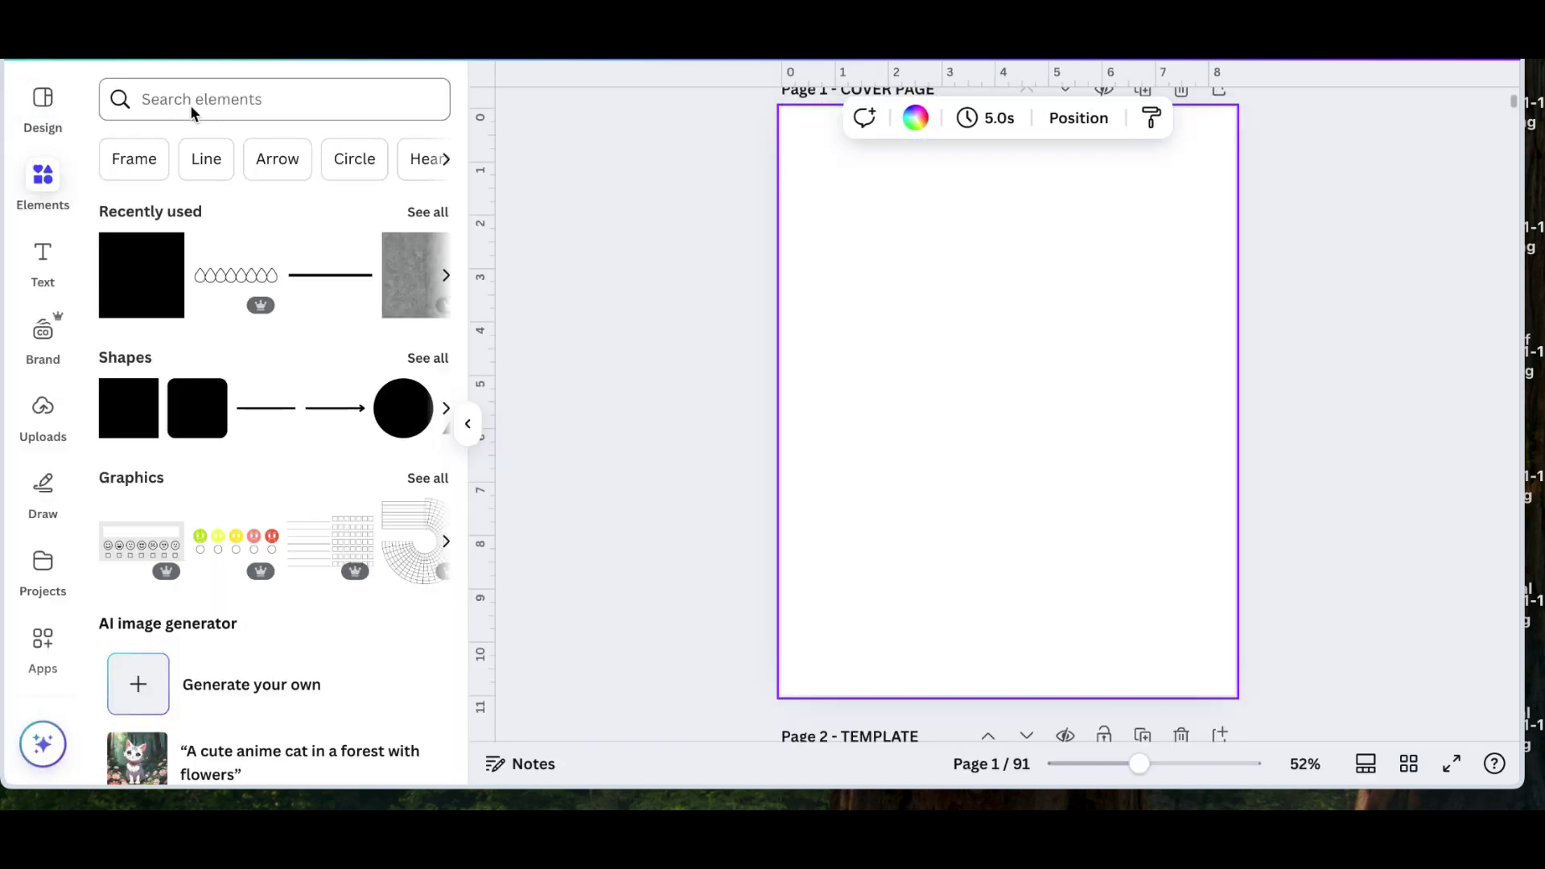
left_click(193, 104)
type("BLAV")
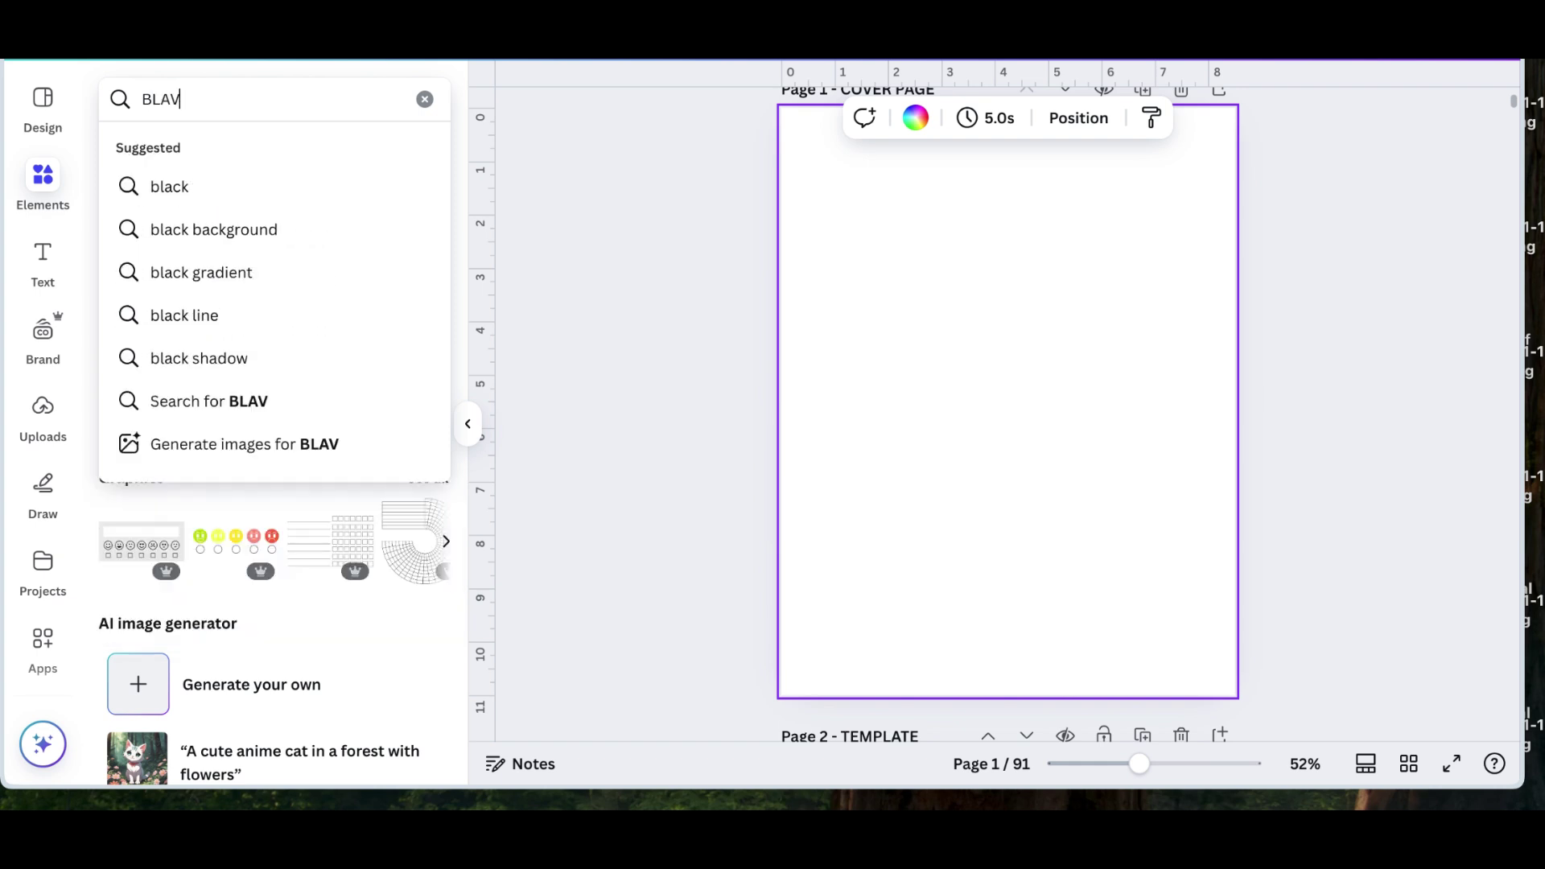
key("BackSpace")
type("CK BA")
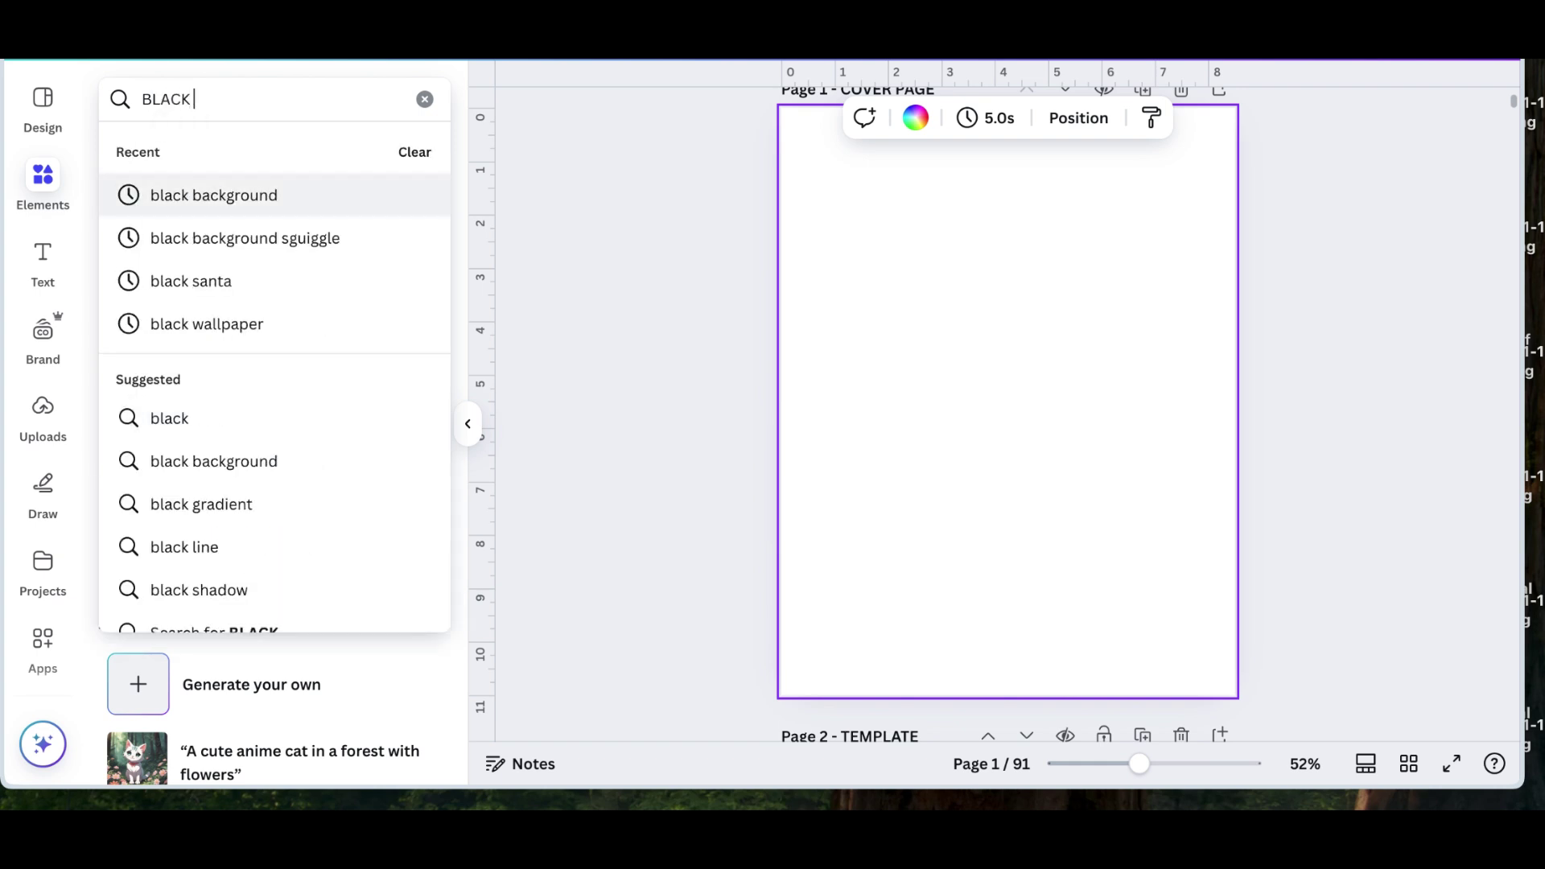
left_click(225, 205)
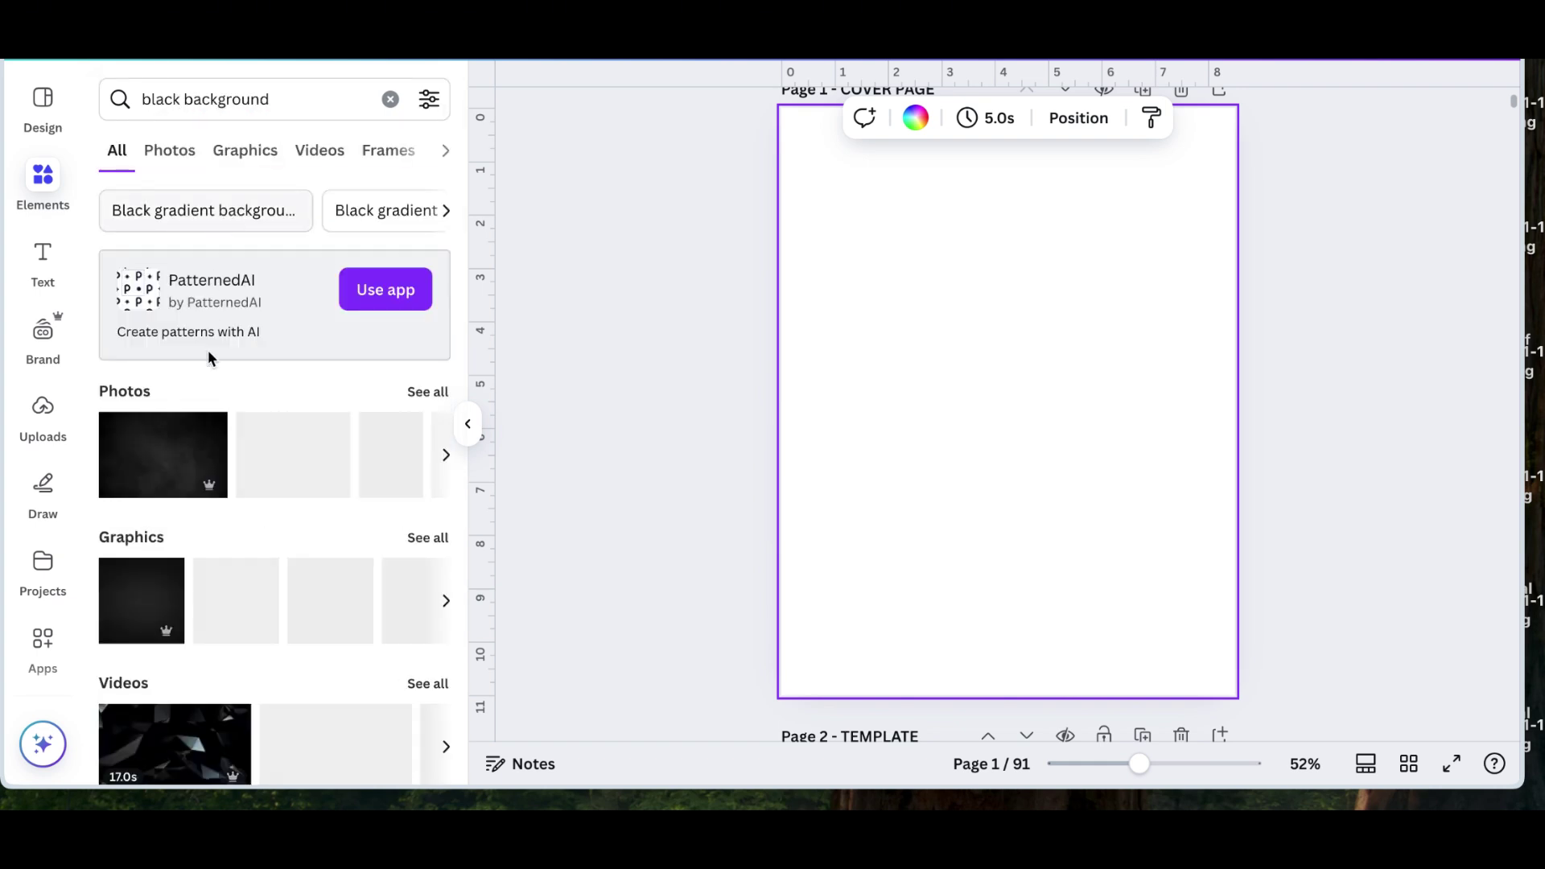
scroll(193, 446, "down", 1)
left_click(422, 344)
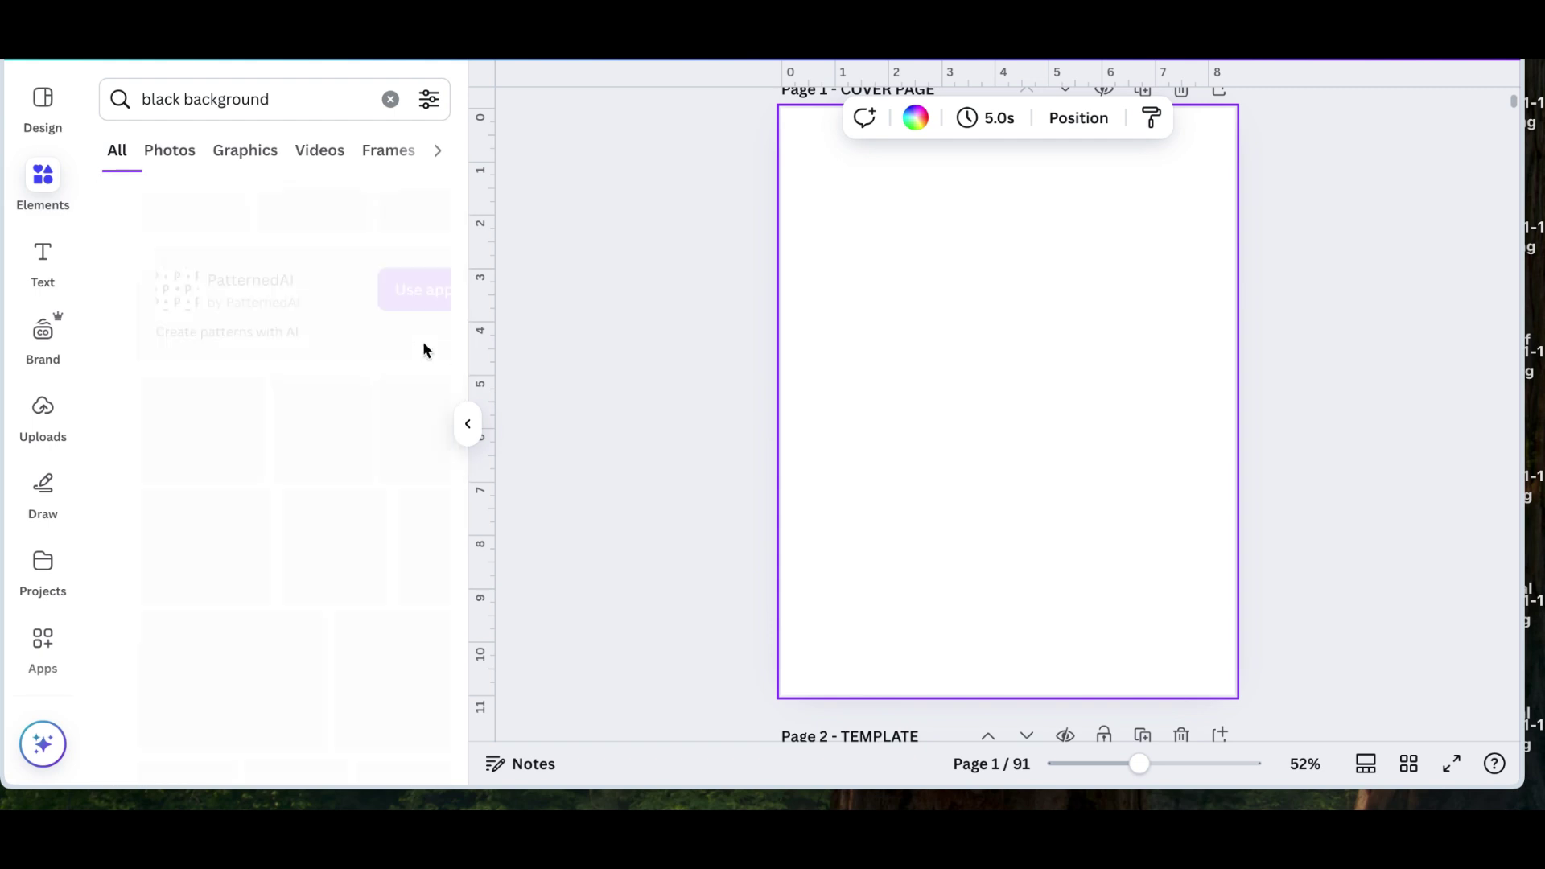
scroll(360, 462, "down", 5)
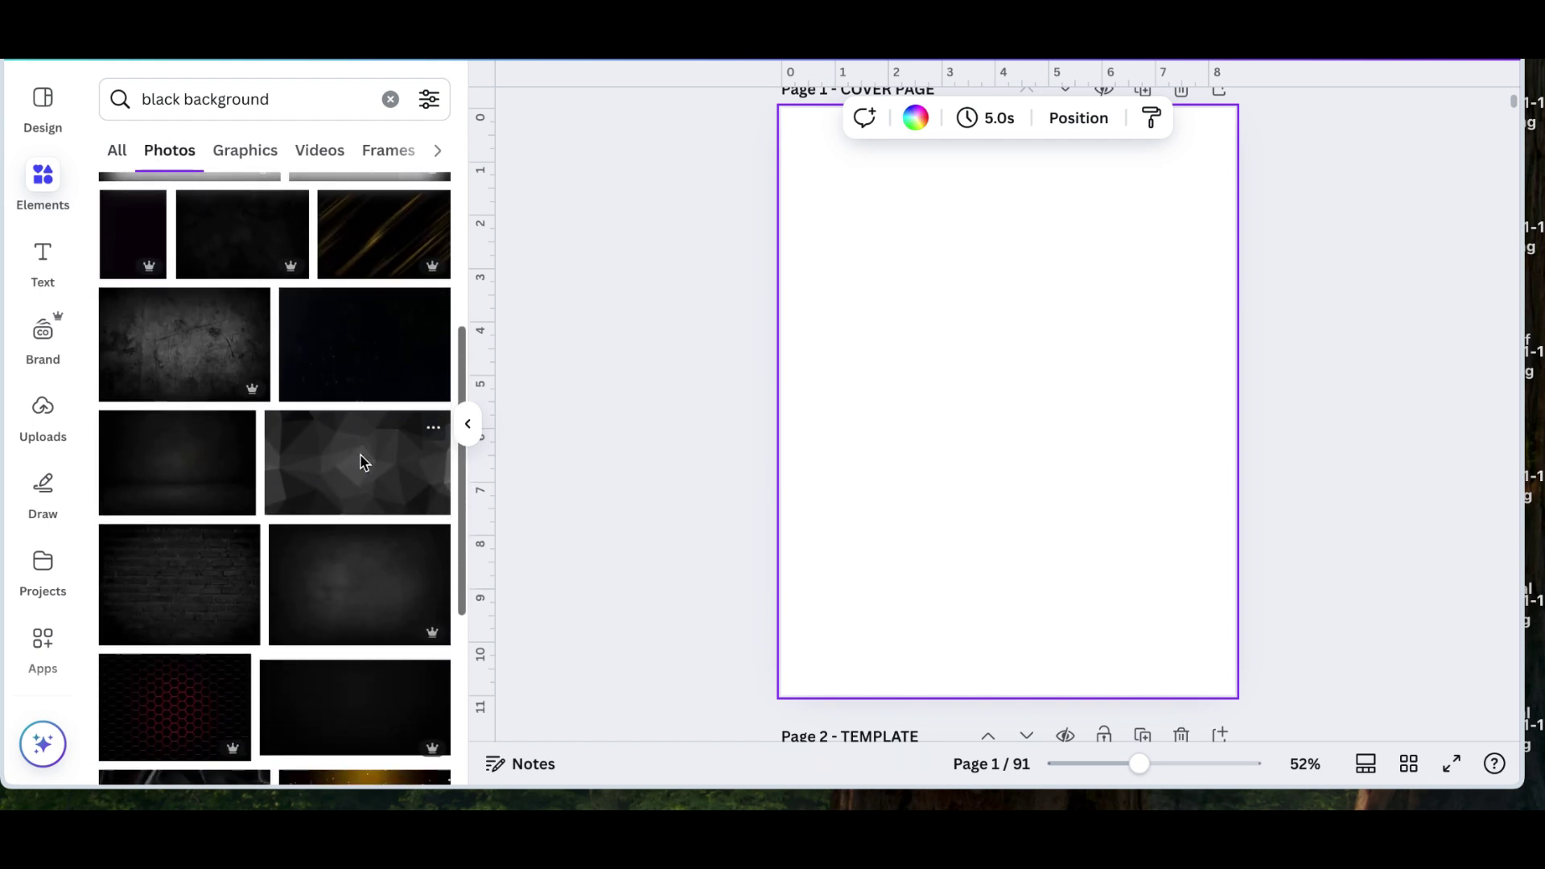
scroll(332, 483, "down", 3)
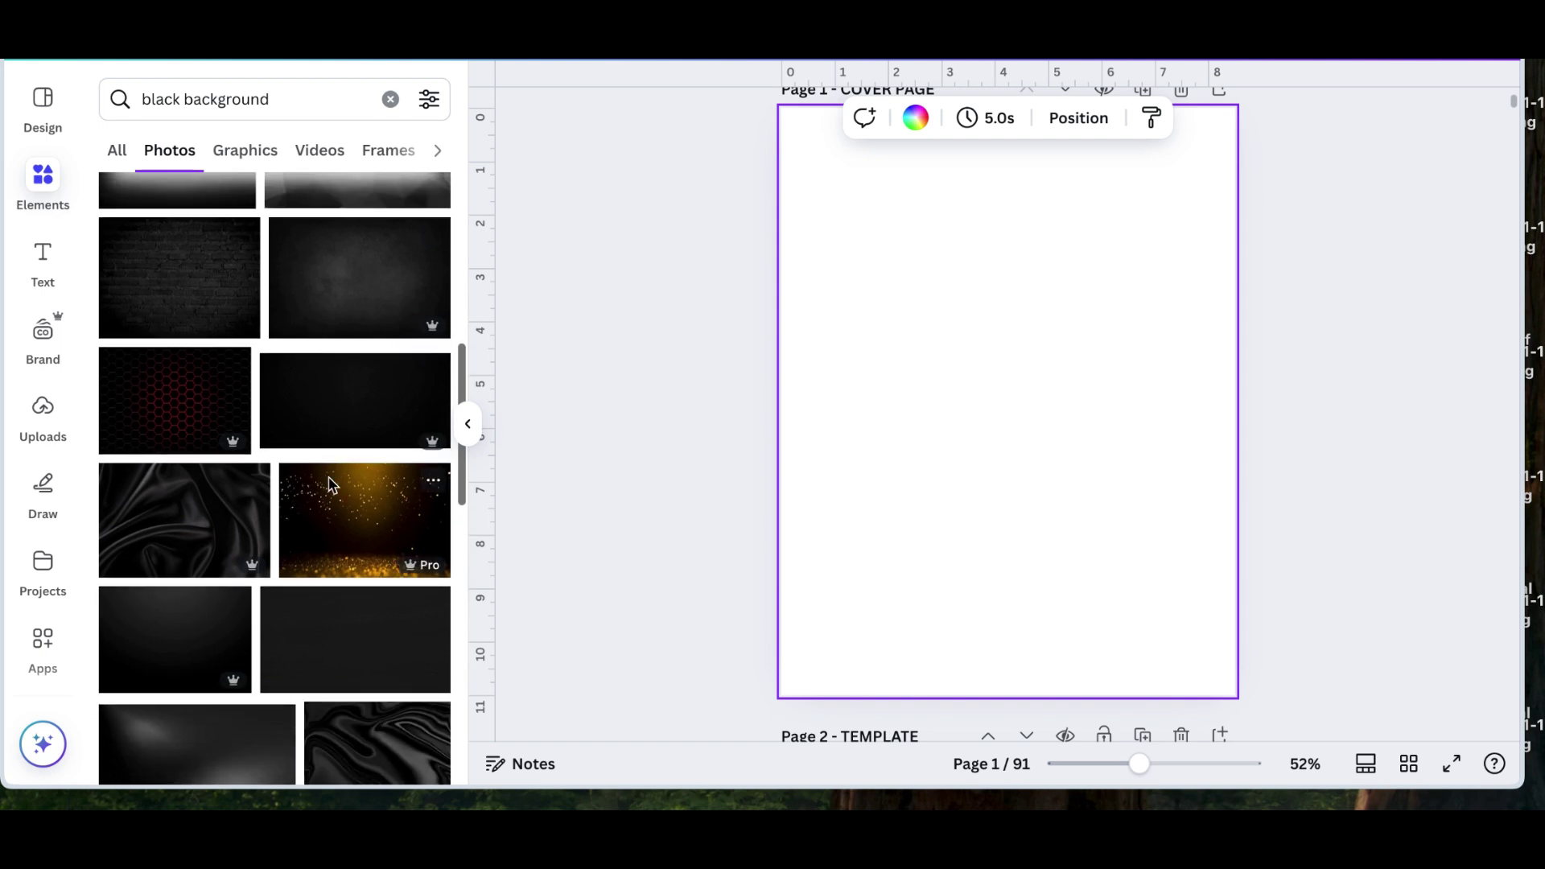
scroll(331, 483, "up", 2)
left_click(342, 456)
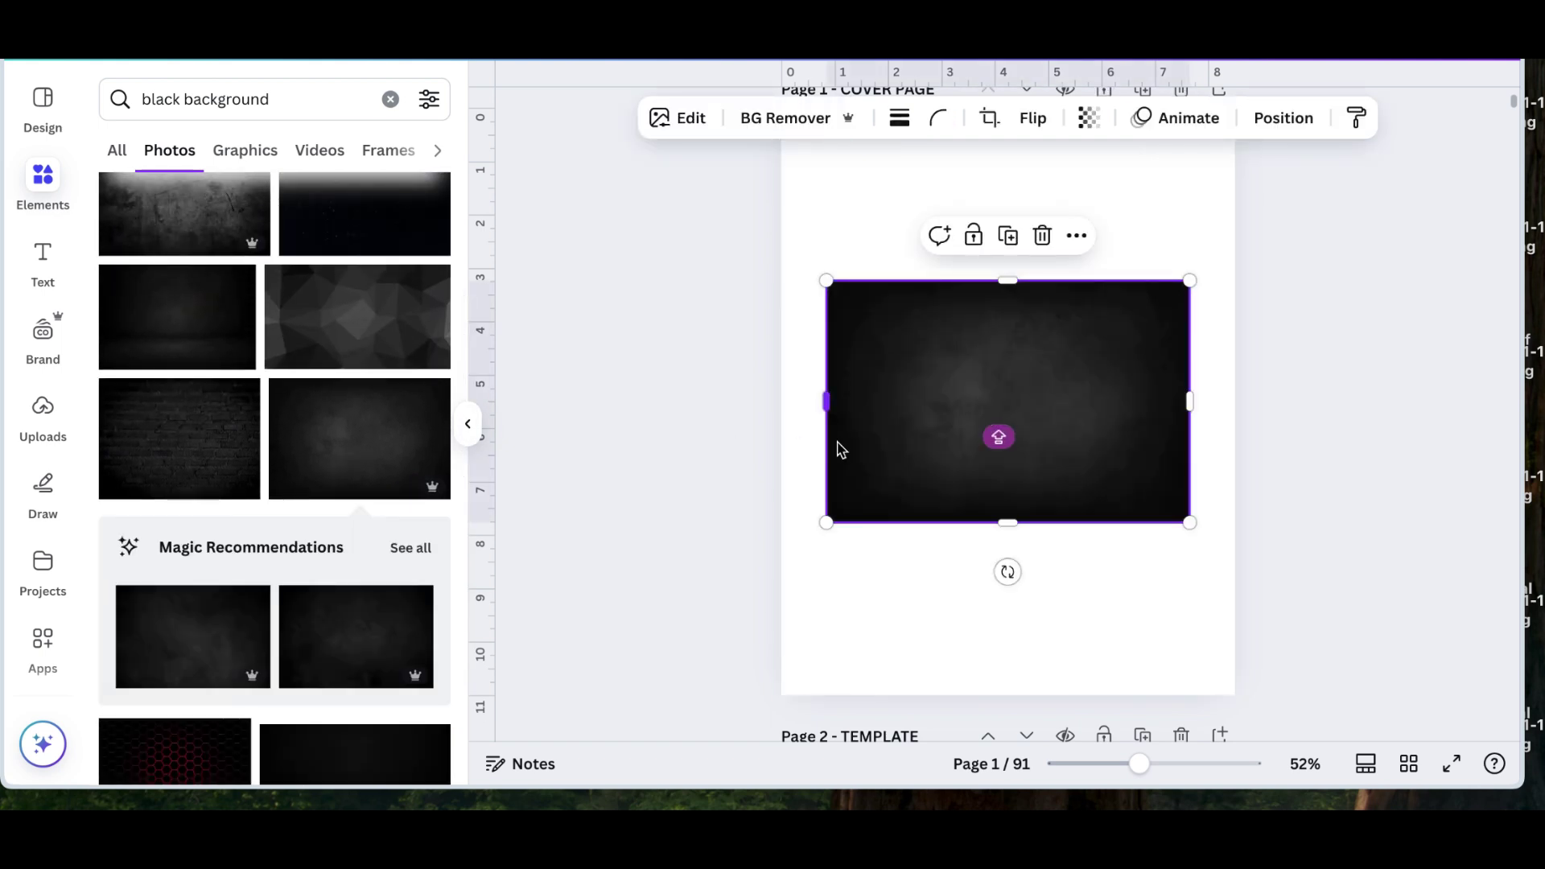
Stretch the dark photo until it fills the Cover Page edge to edge.
left_click_drag(825, 525, 779, 575)
left_click_drag(1193, 420, 1272, 425)
left_click_drag(1031, 569, 1029, 711)
scroll(972, 541, "up", 2)
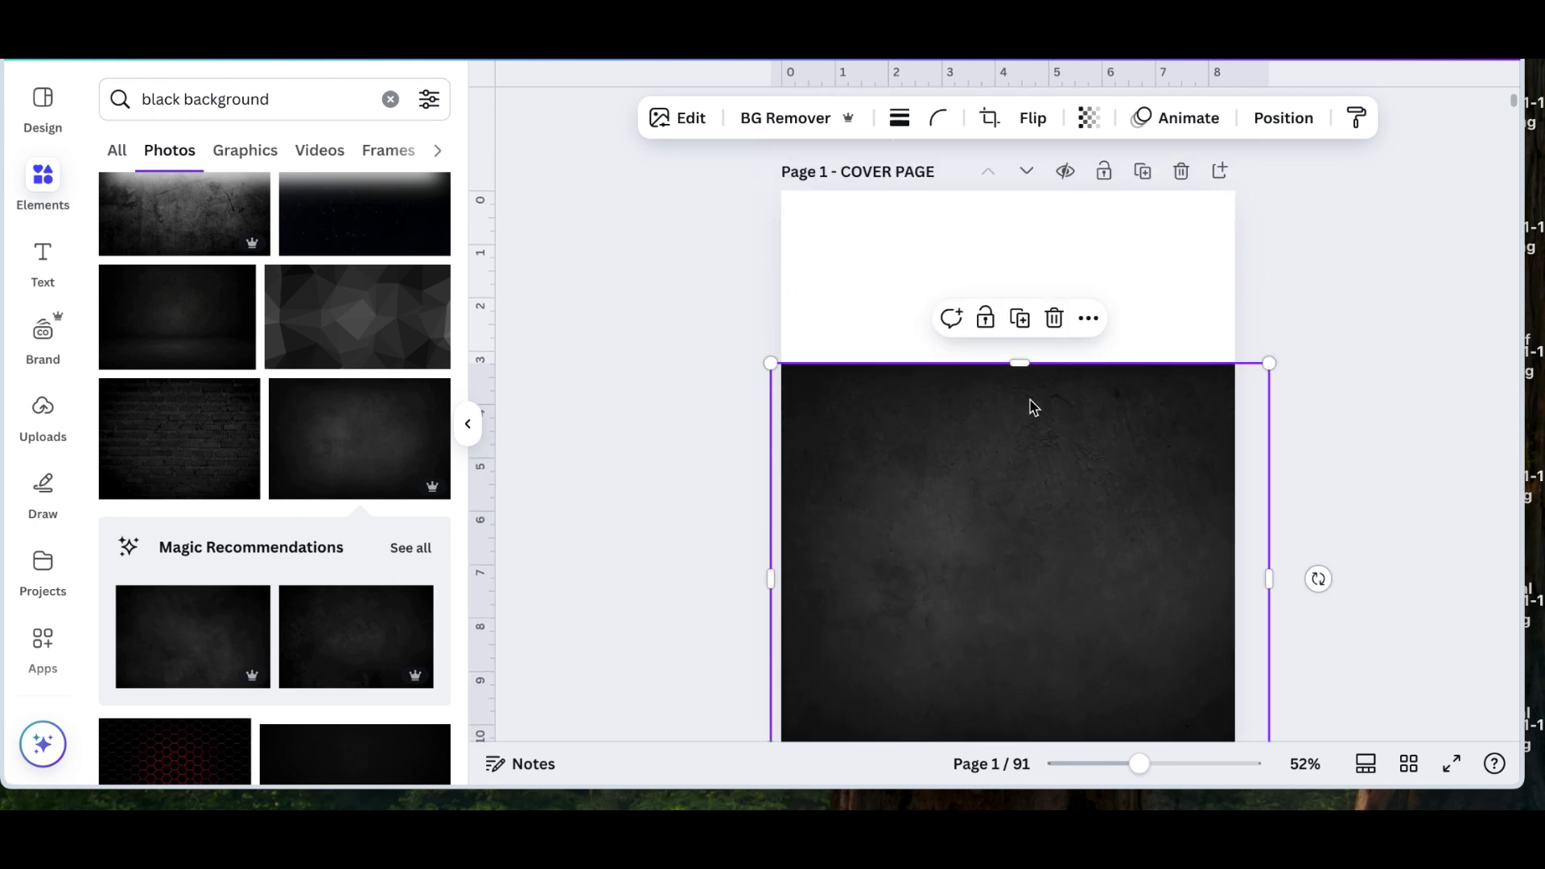
left_click_drag(1019, 370, 1021, 174)
left_click(1350, 237)
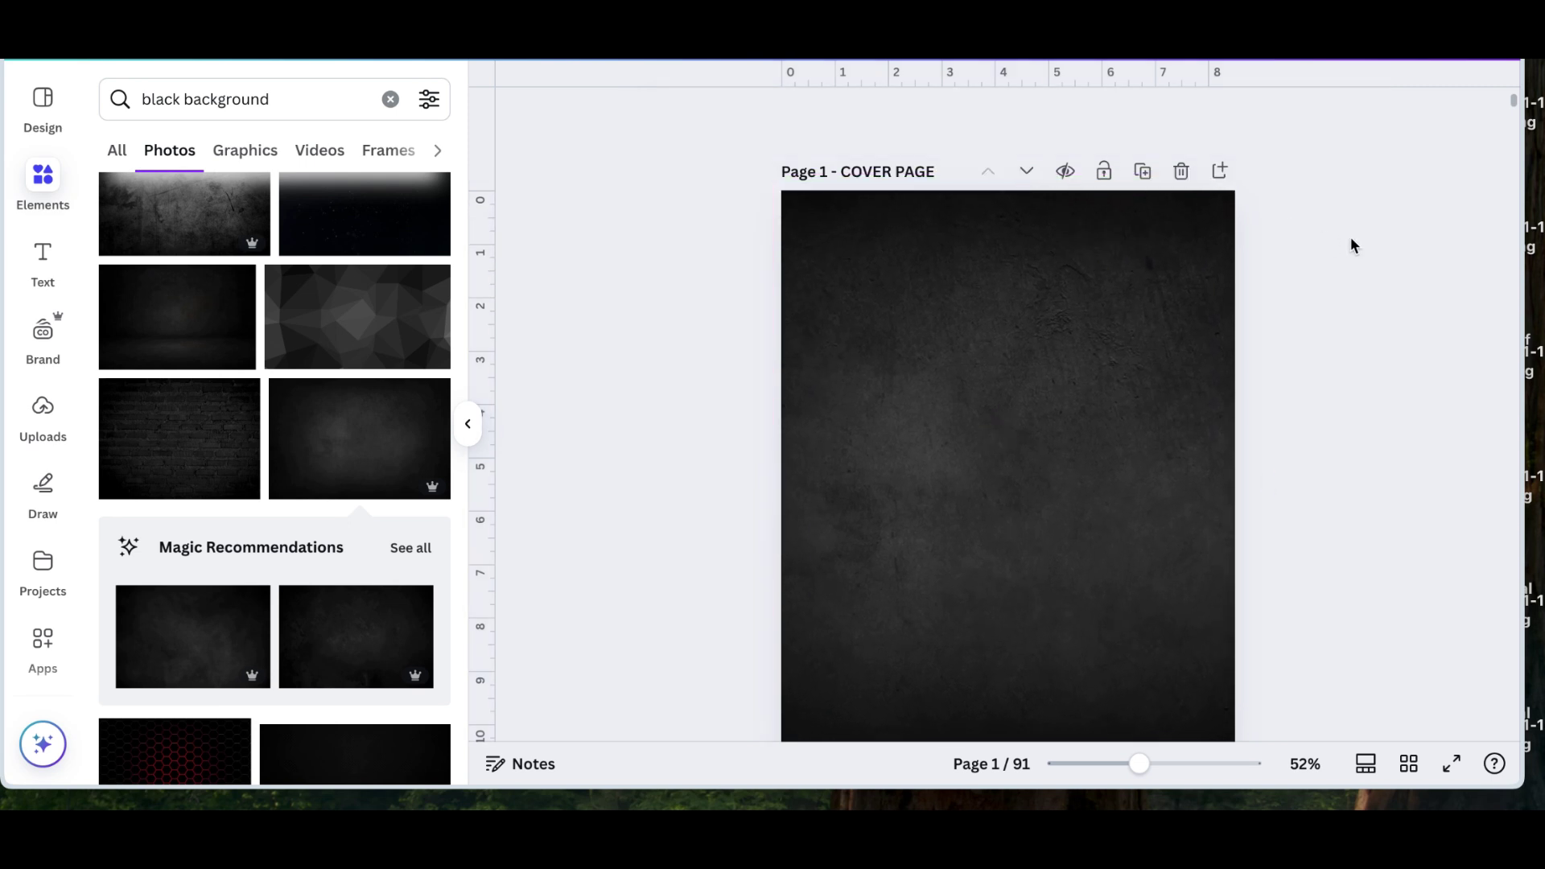
scroll(1350, 237, "down", 2)
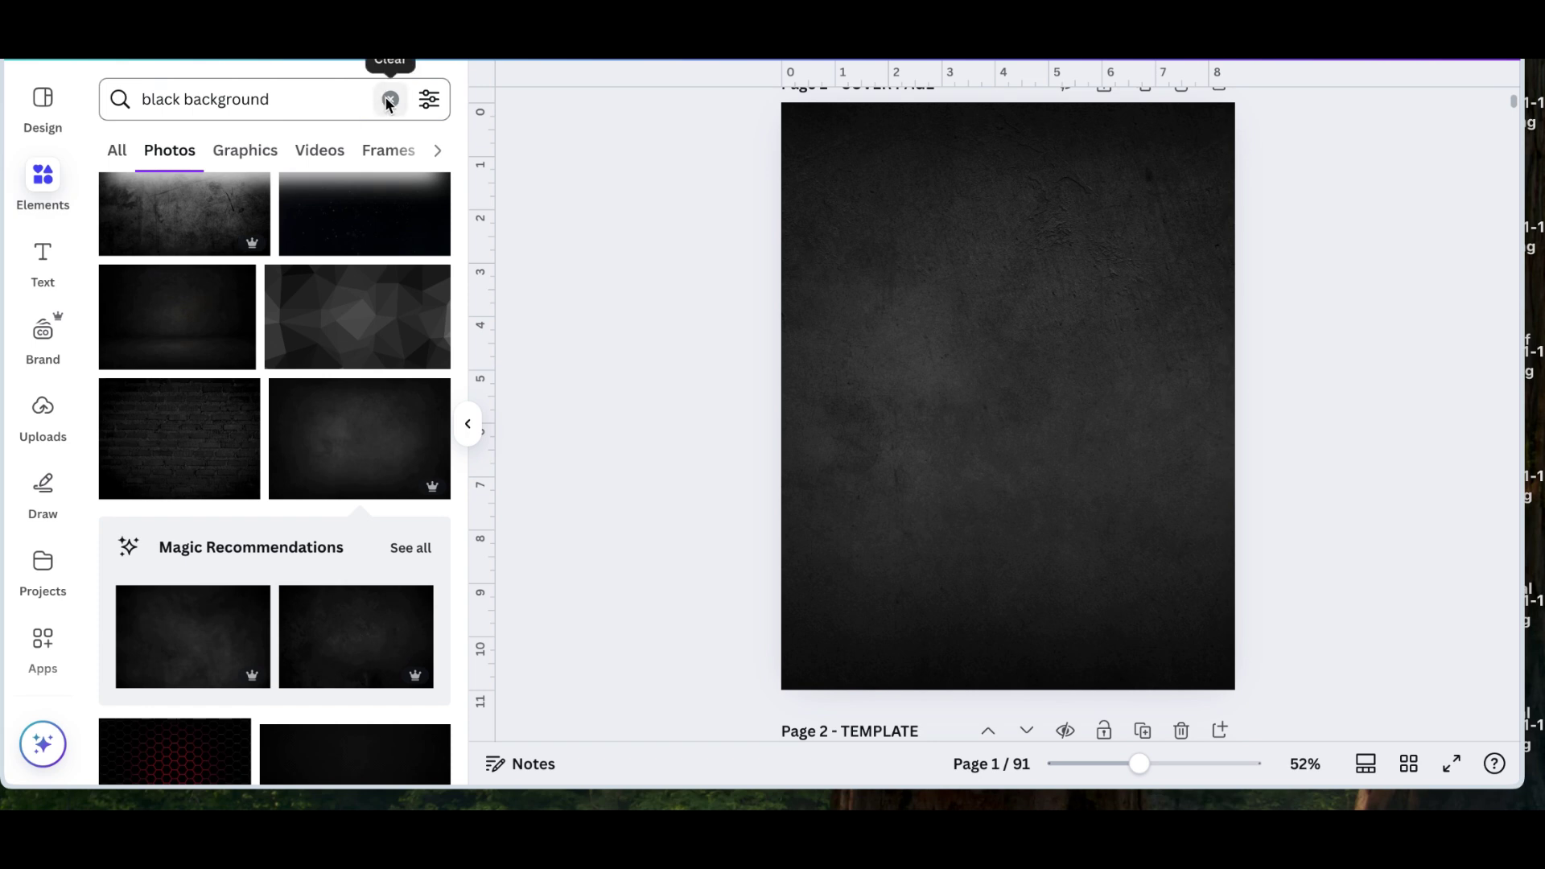
left_click(340, 100)
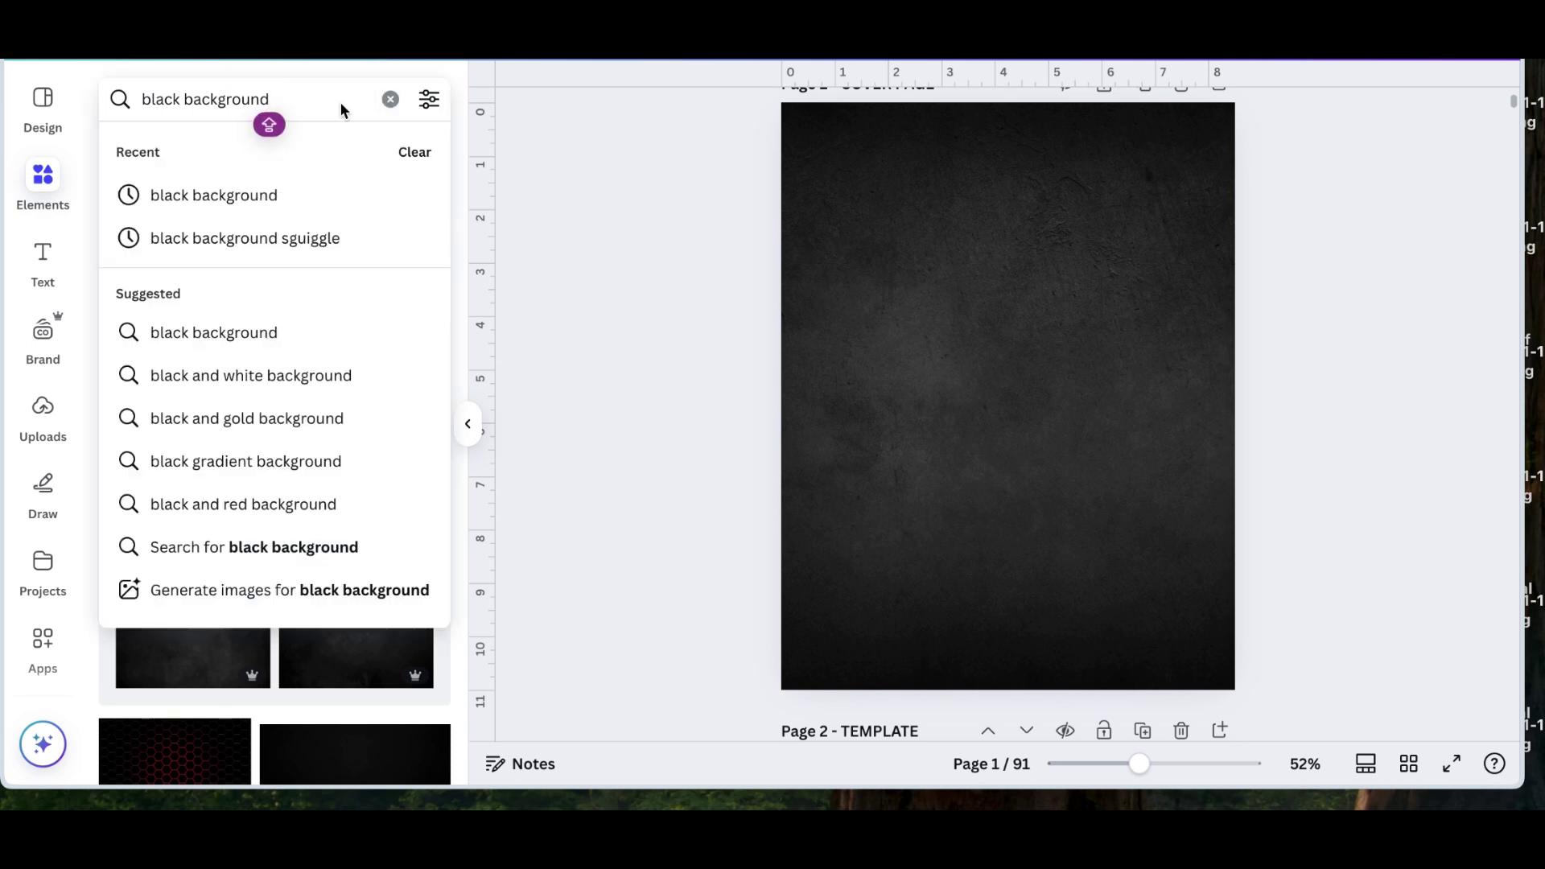
double_click(339, 101)
Add a heading reading '2025' to the cover page.
left_click(57, 245)
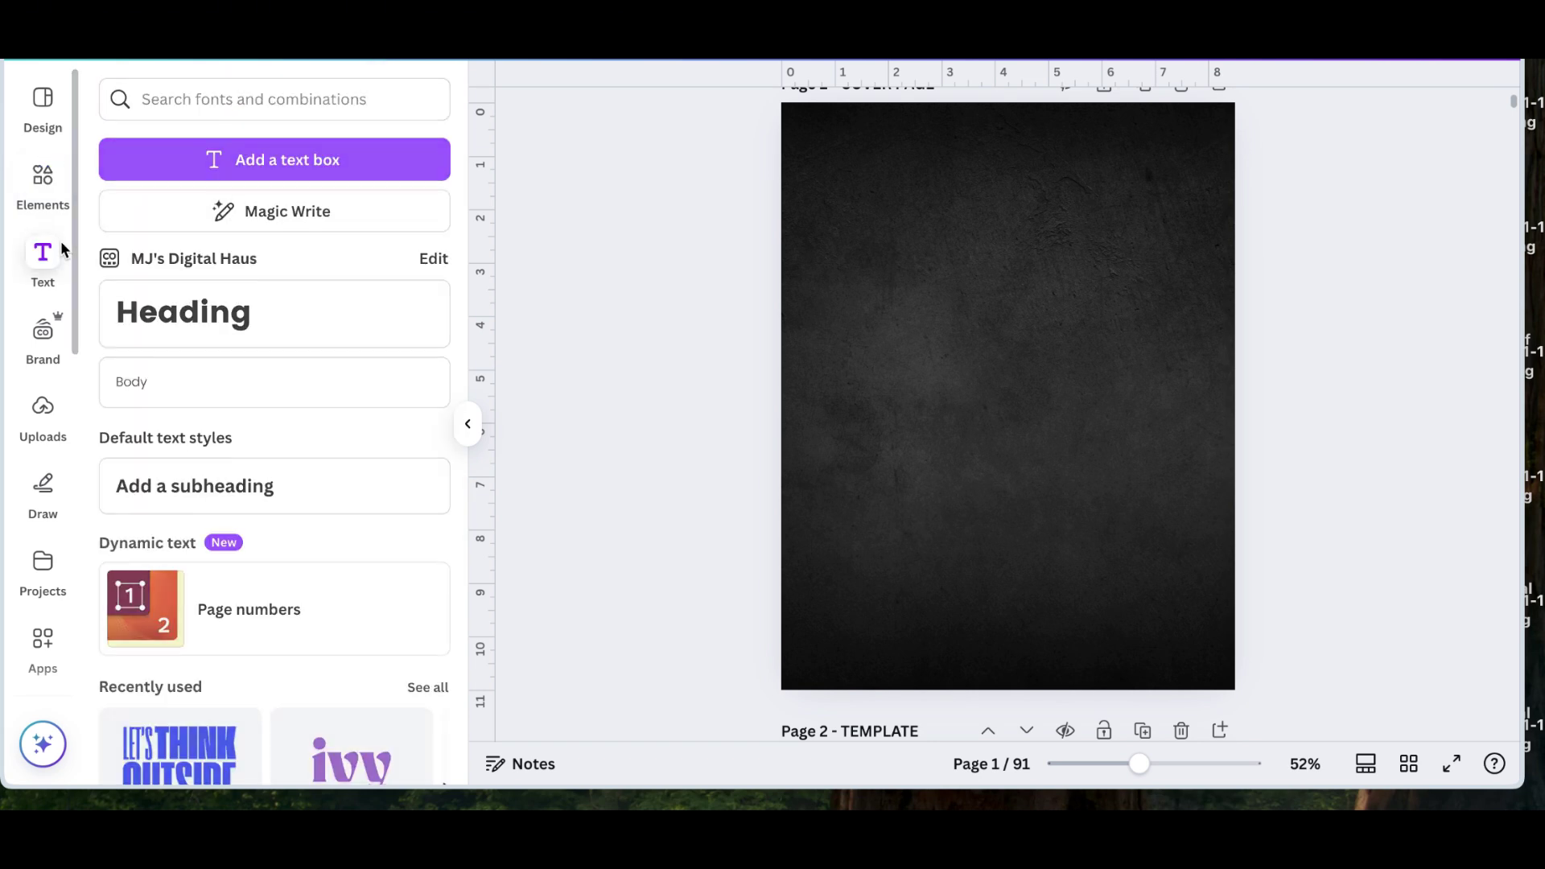
left_click(170, 315)
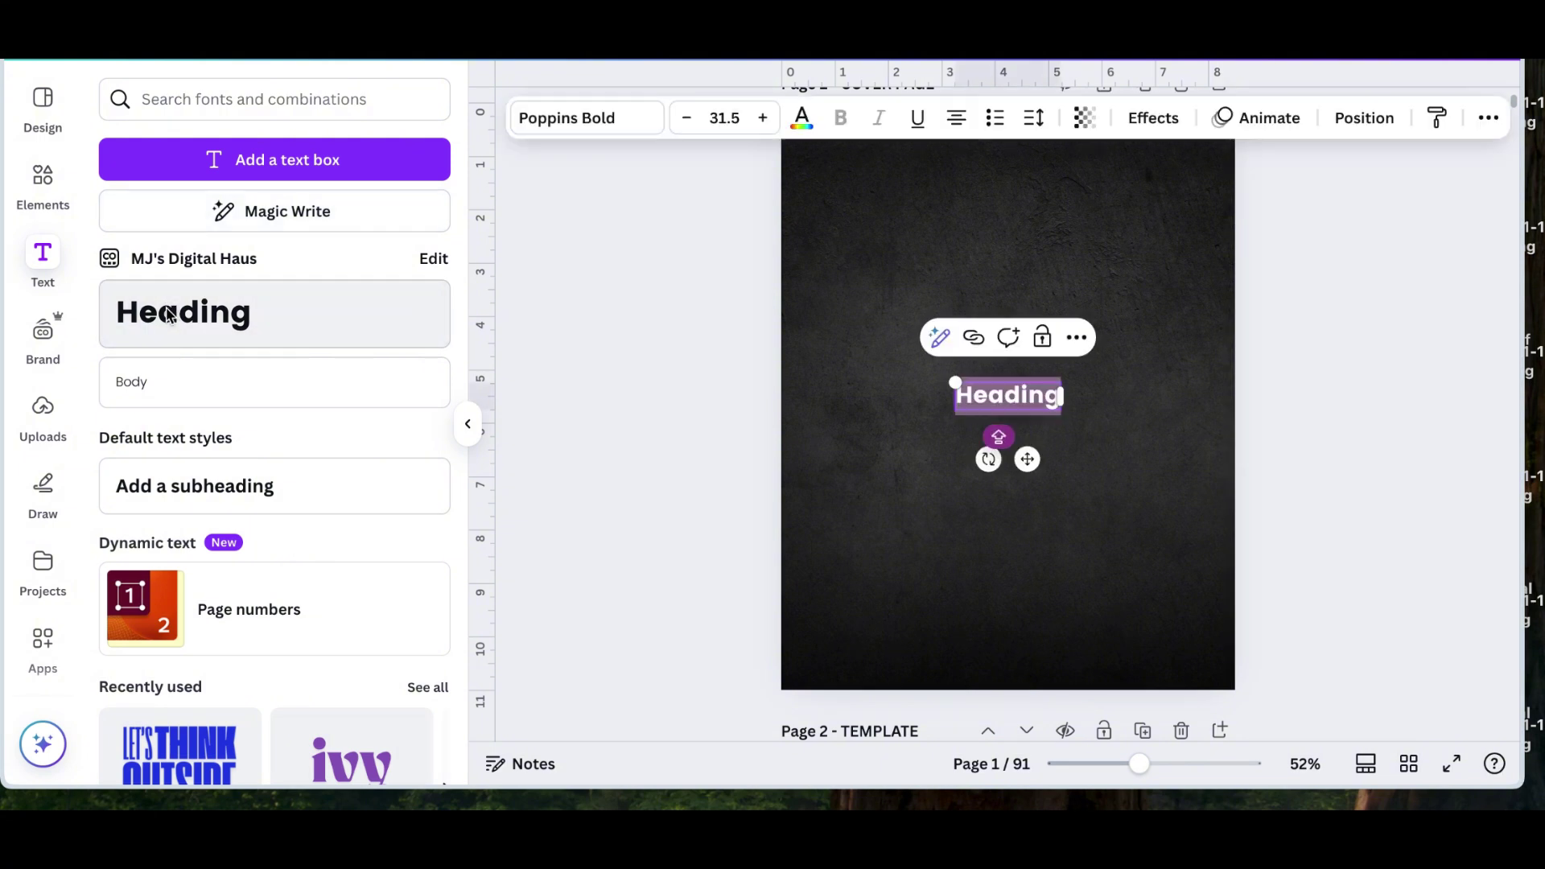
type("2025")
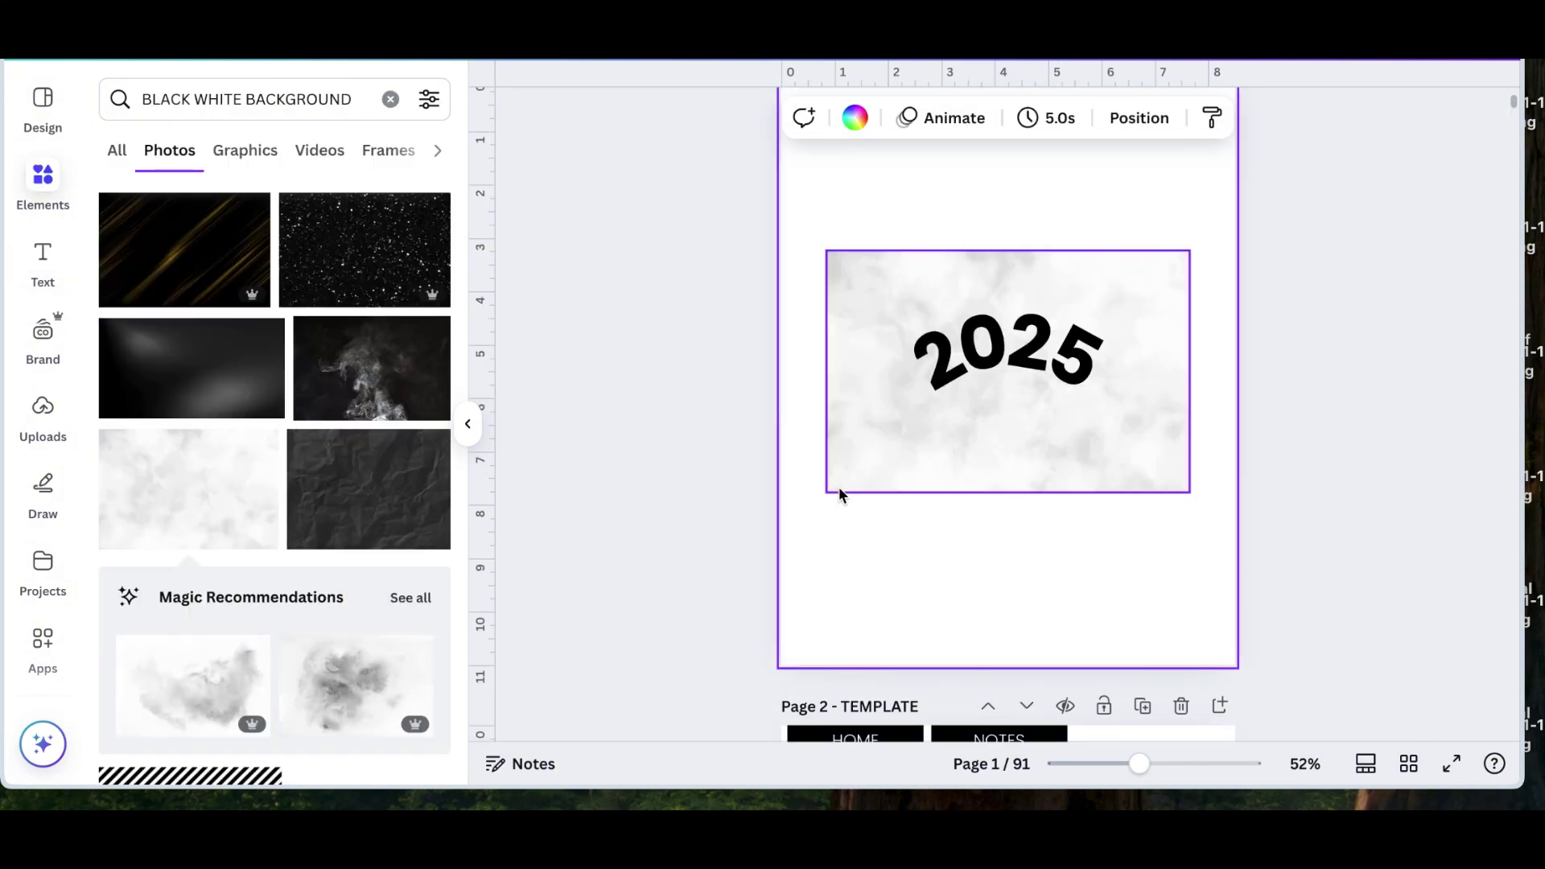
Stretch the light grey cloudy image so it fills the whole cover page.
left_click(835, 491)
left_click_drag(832, 495, 708, 853)
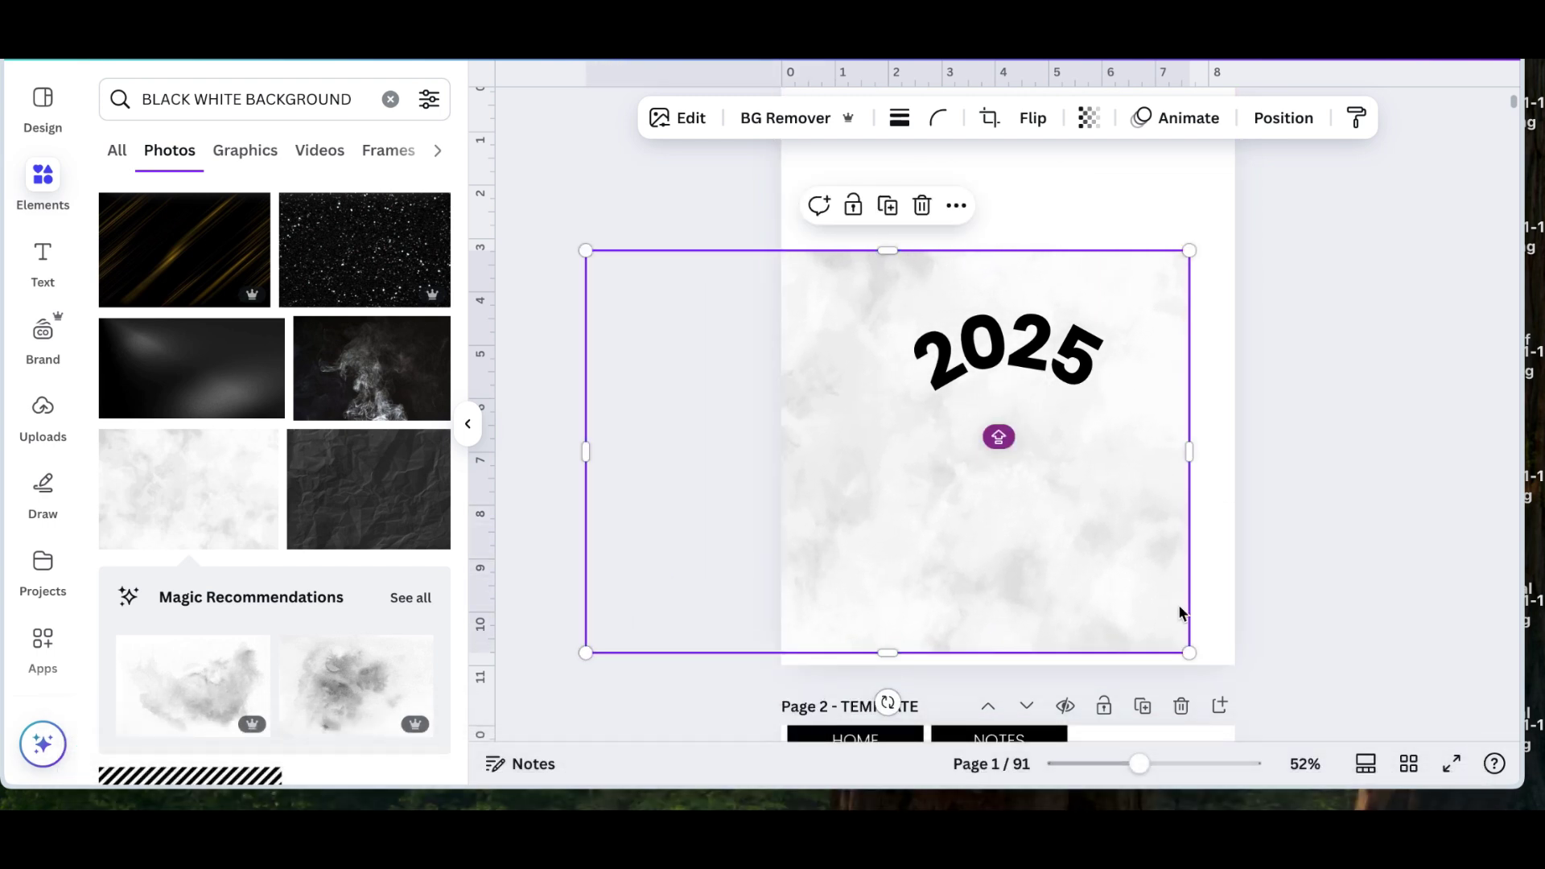
left_click_drag(1181, 454, 1263, 459)
mouse_move(1180, 499)
left_mouse_down()
mouse_move(1180, 535)
mouse_move(1178, 503)
left_mouse_up()
scroll(1103, 523, "up", 2)
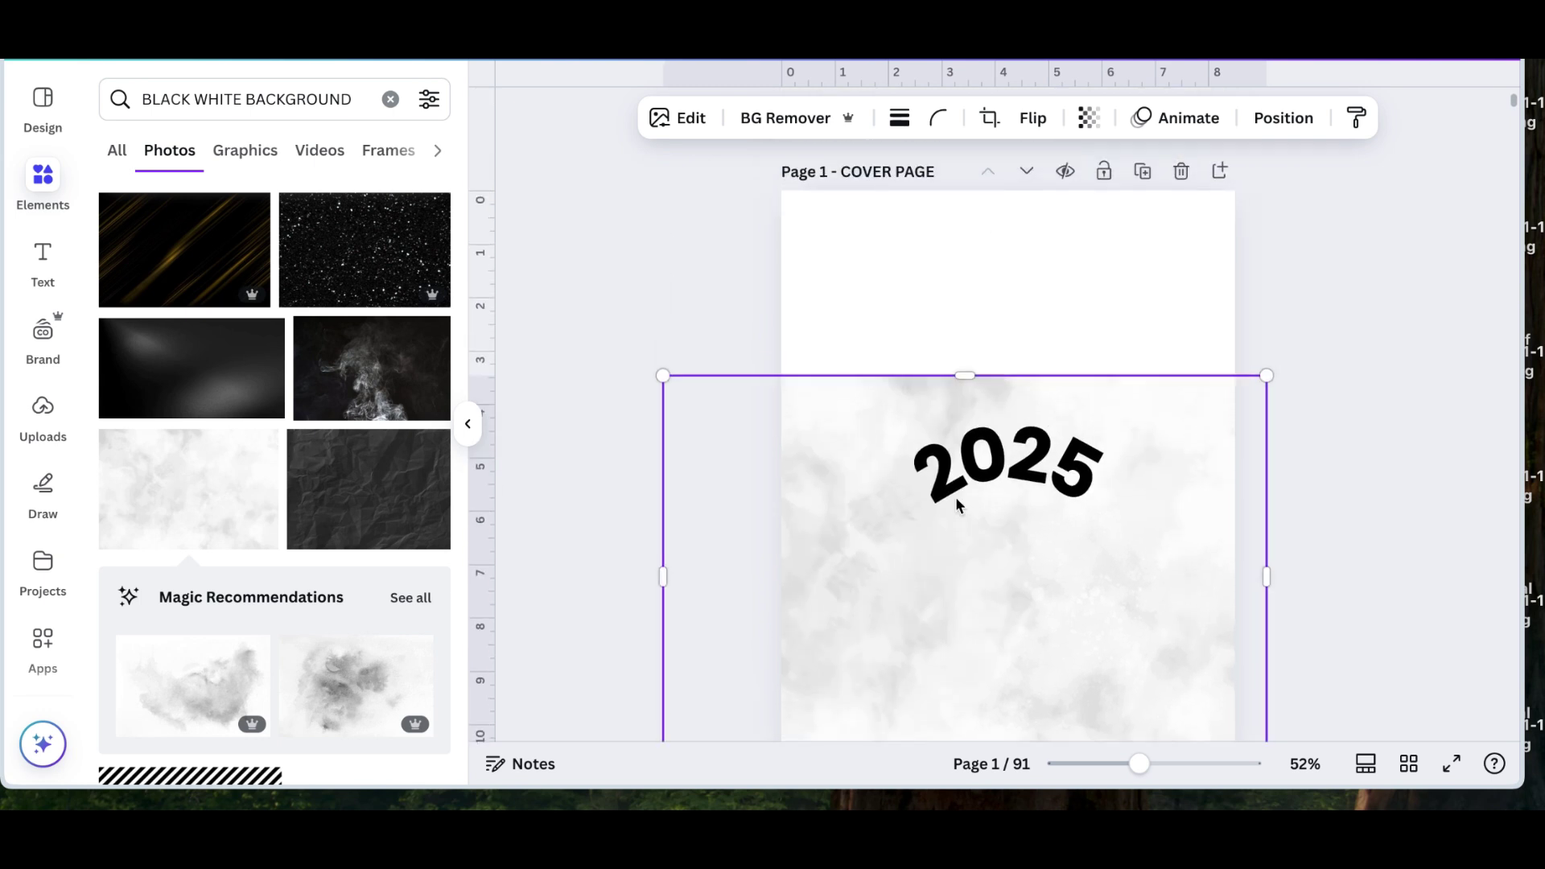
left_click_drag(963, 383, 965, 144)
left_click(1332, 311)
left_click(1101, 373)
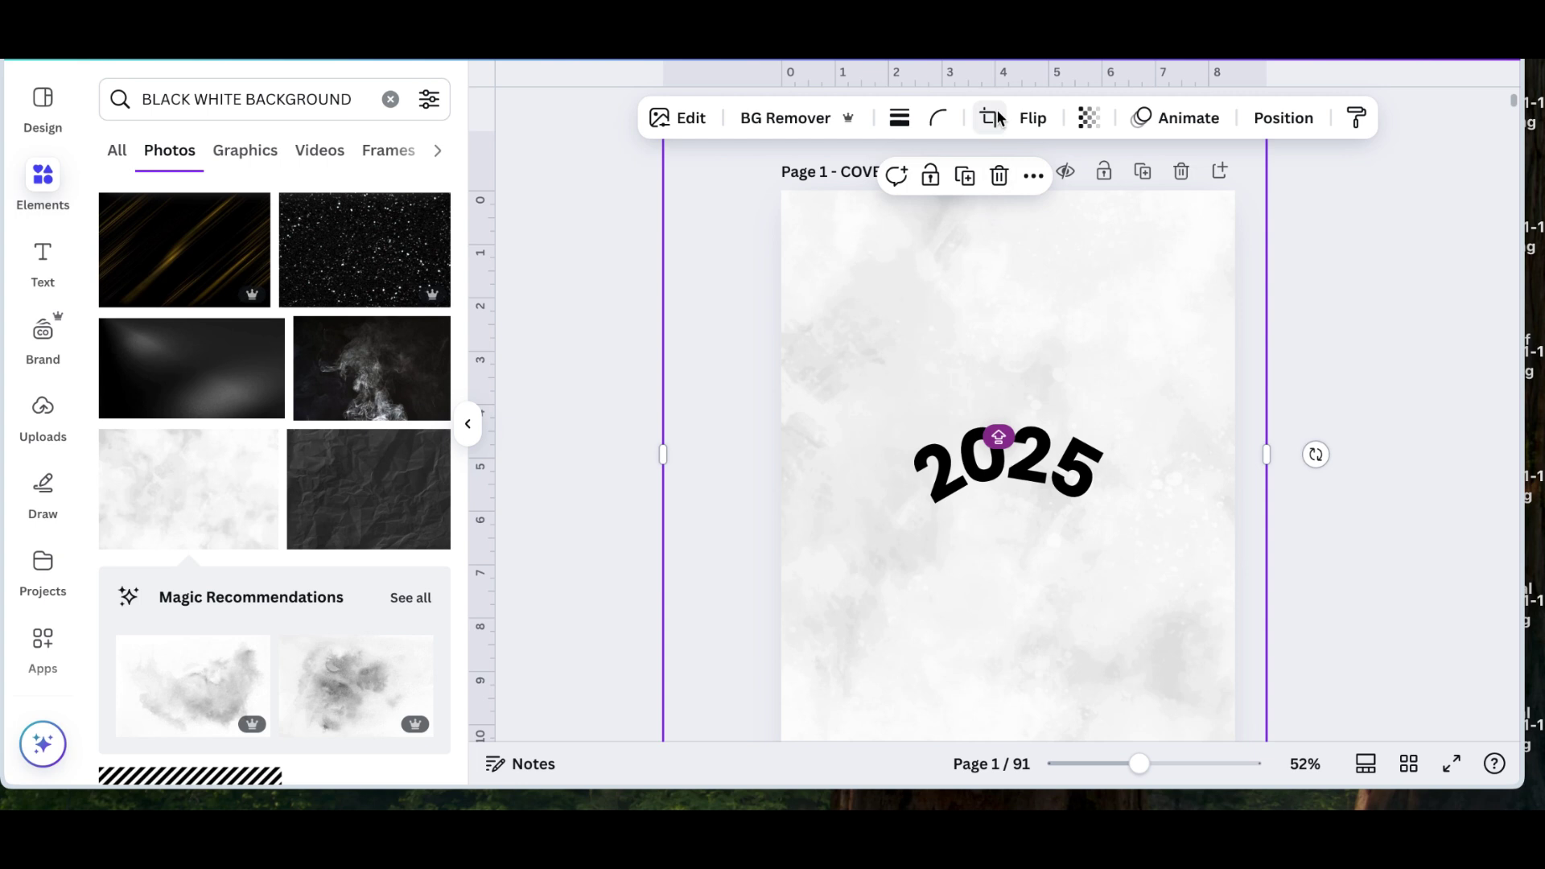
left_click(1270, 348)
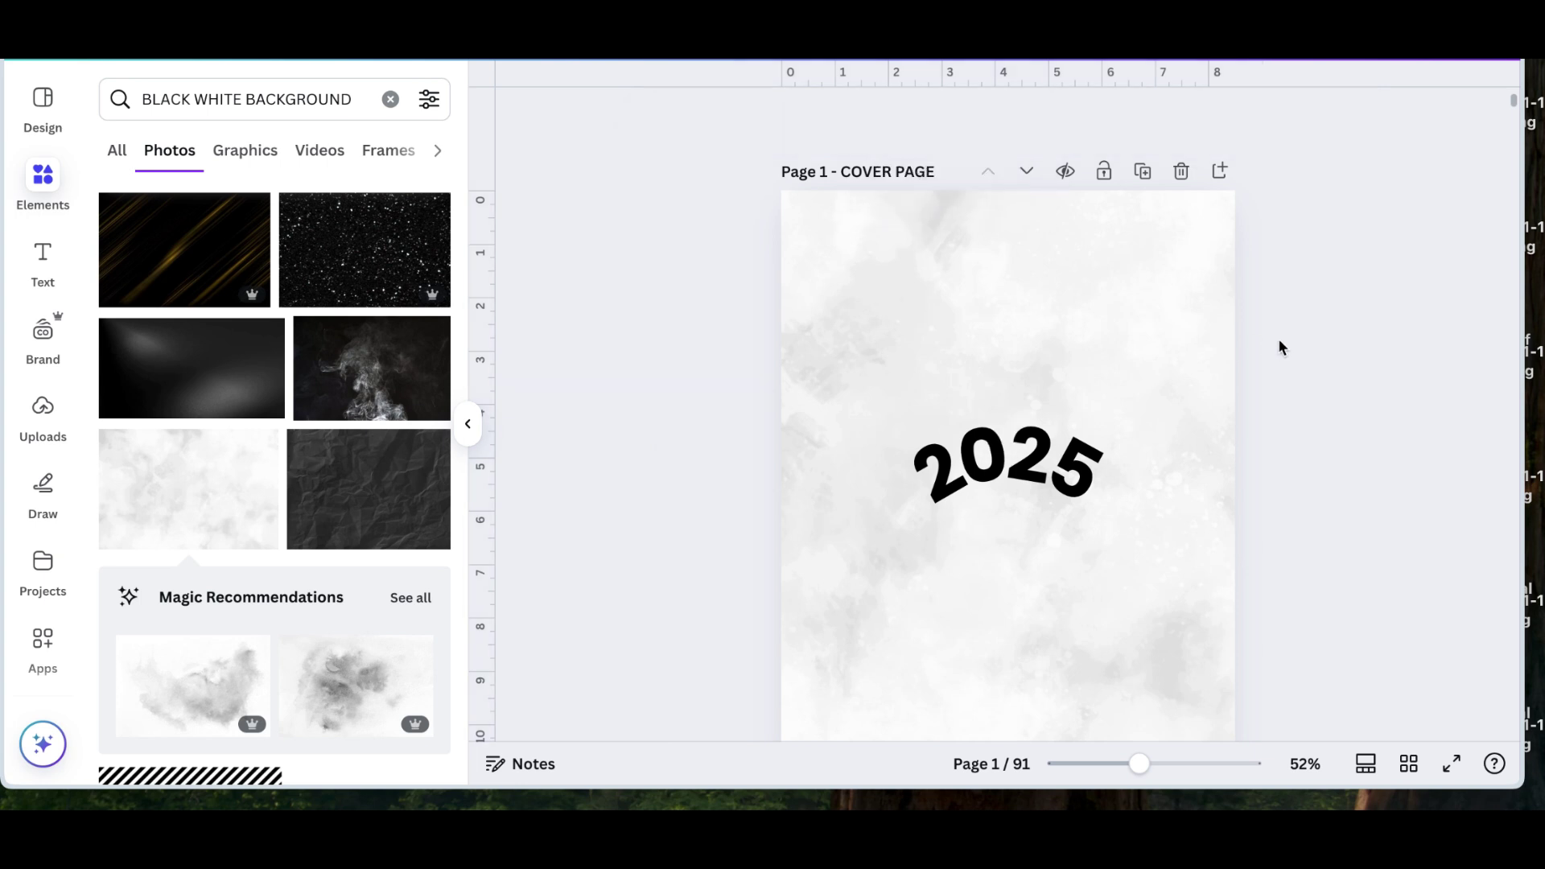
Move the '2025' heading to the centre of the cover page.
left_click(1043, 461)
mouse_move(1041, 460)
left_mouse_down()
mouse_move(1036, 522)
mouse_move(1037, 467)
mouse_move(1039, 491)
left_mouse_up()
left_click(1472, 320)
scroll(1474, 322, "down", 3)
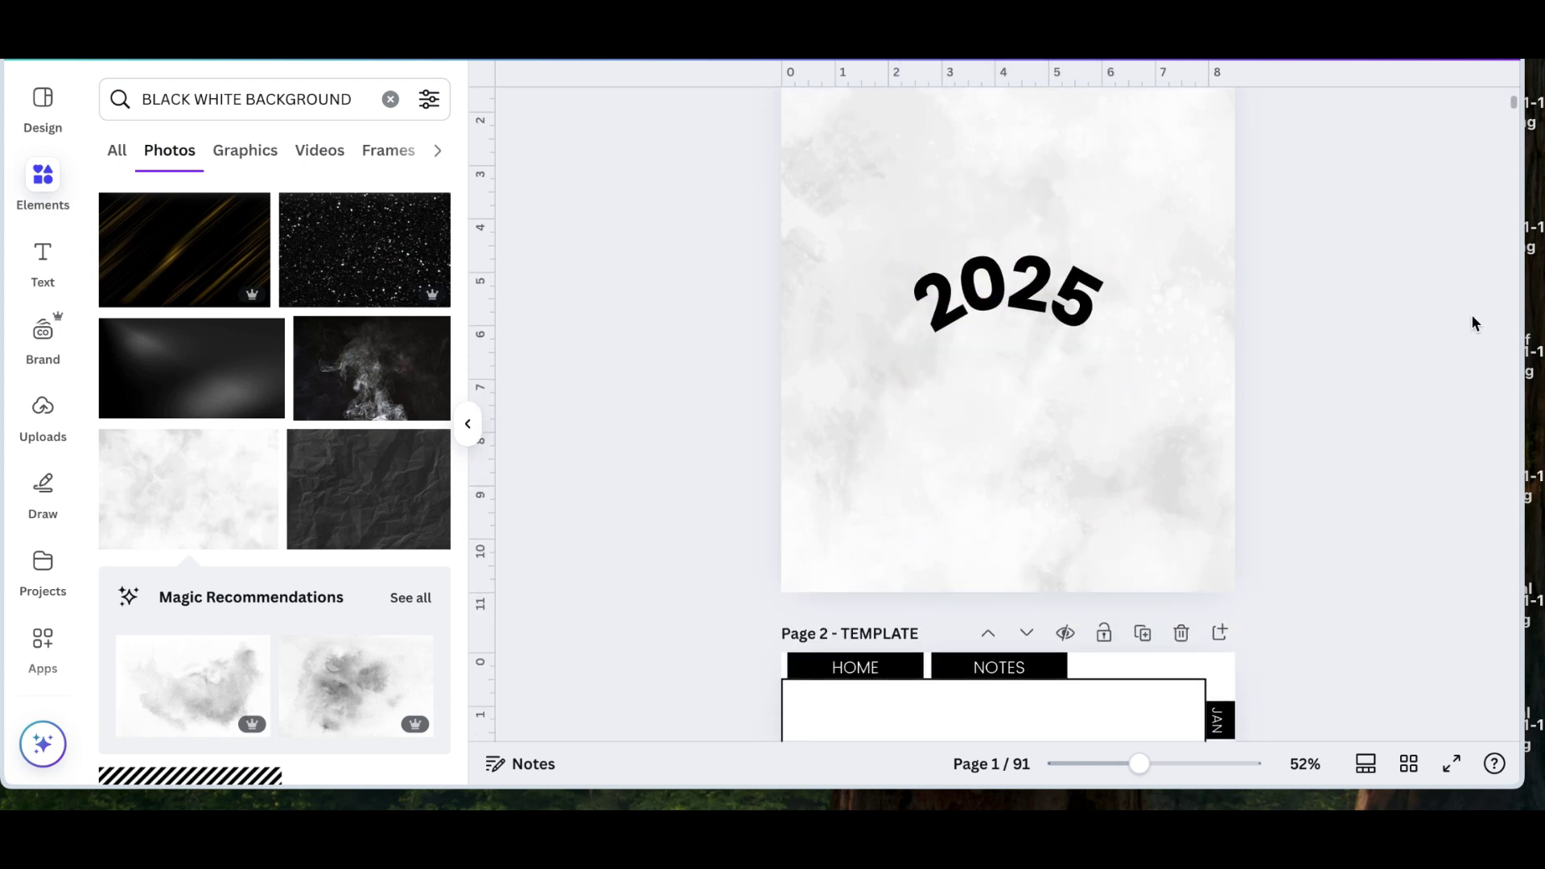
scroll(1473, 322, "up", 3)
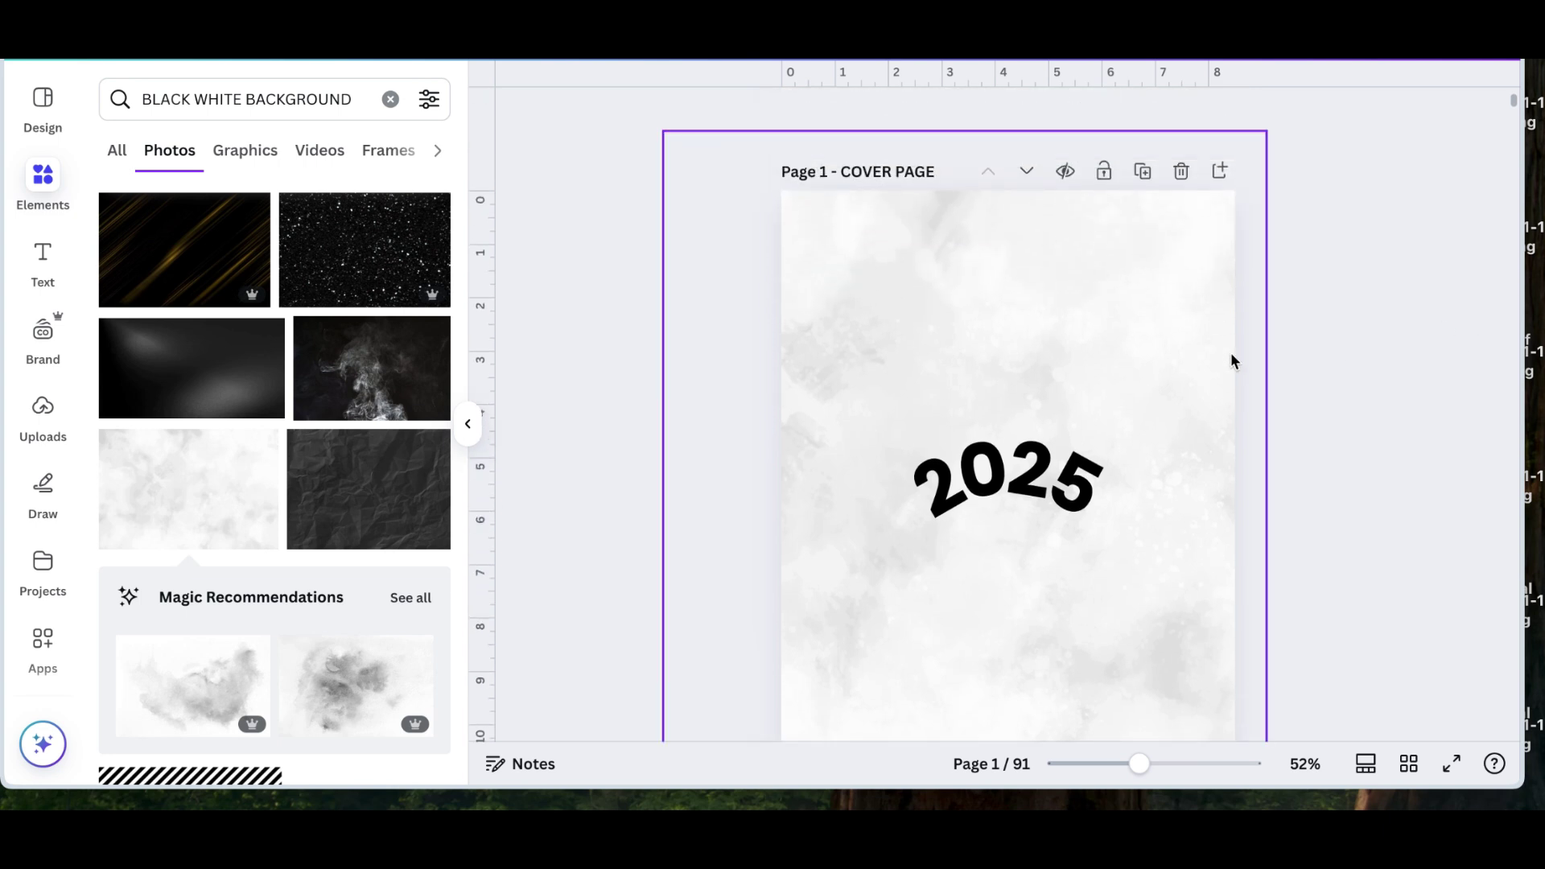
scroll(1231, 355, "down", 1)
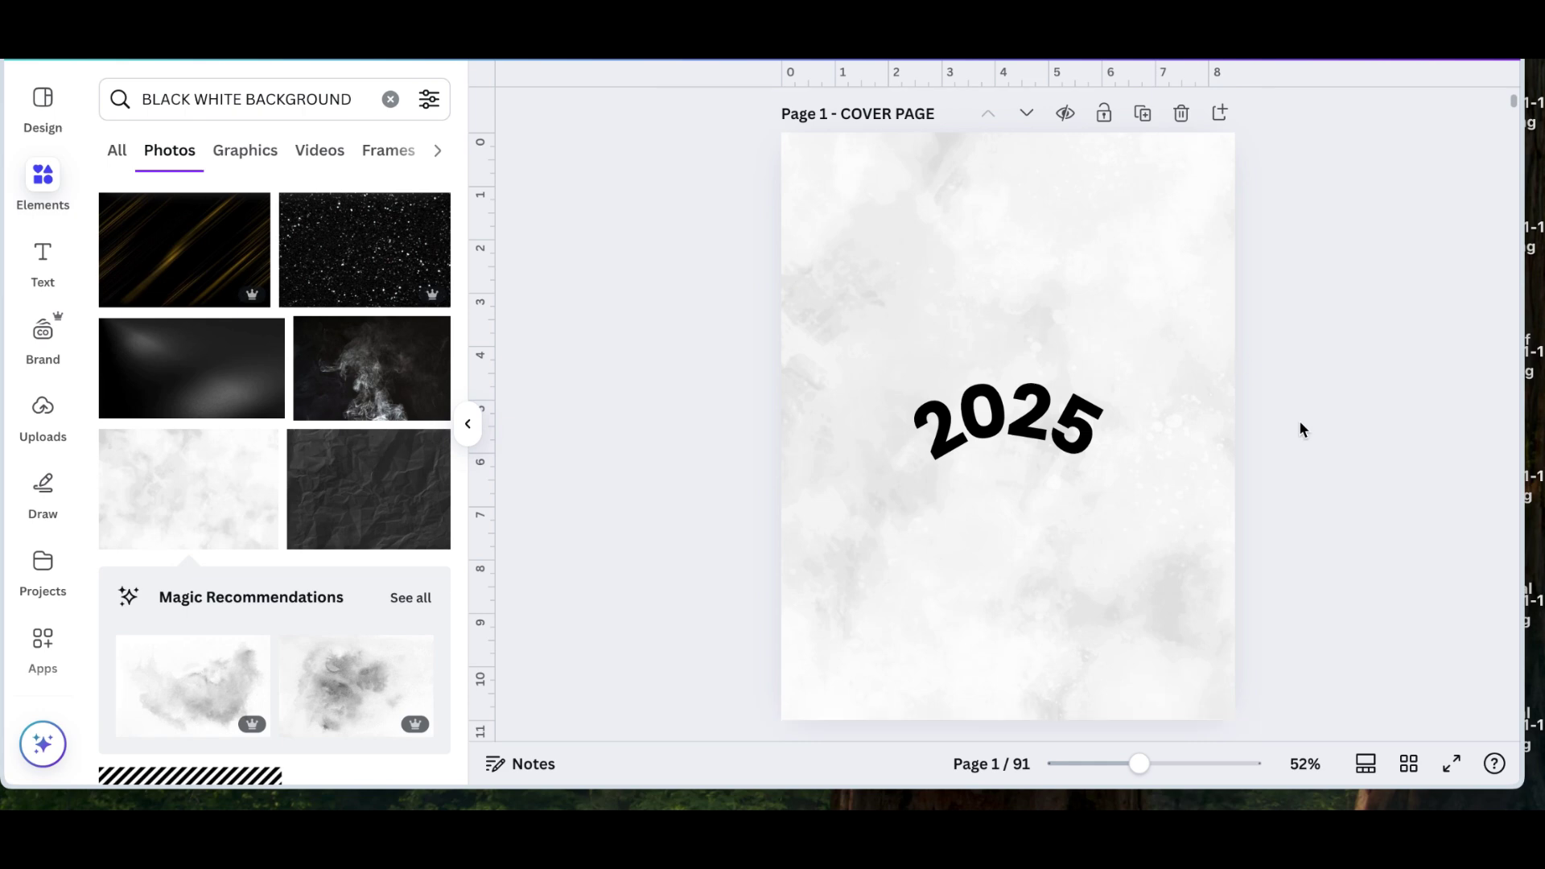